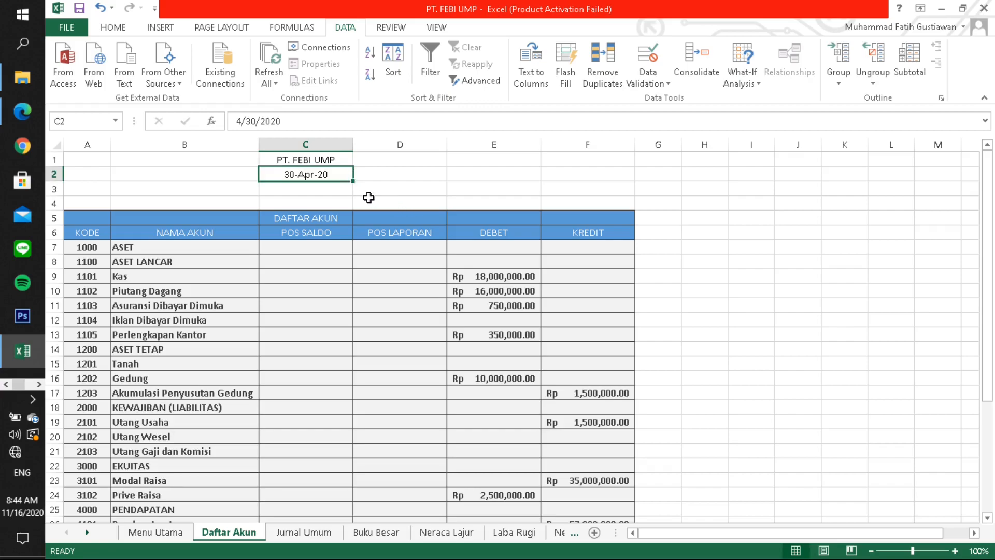
Examine the account list's column headings in row 6, from KODE and NAMA AKUN through DEBET and KREDIT.
left_click(106, 233)
left_click(242, 235)
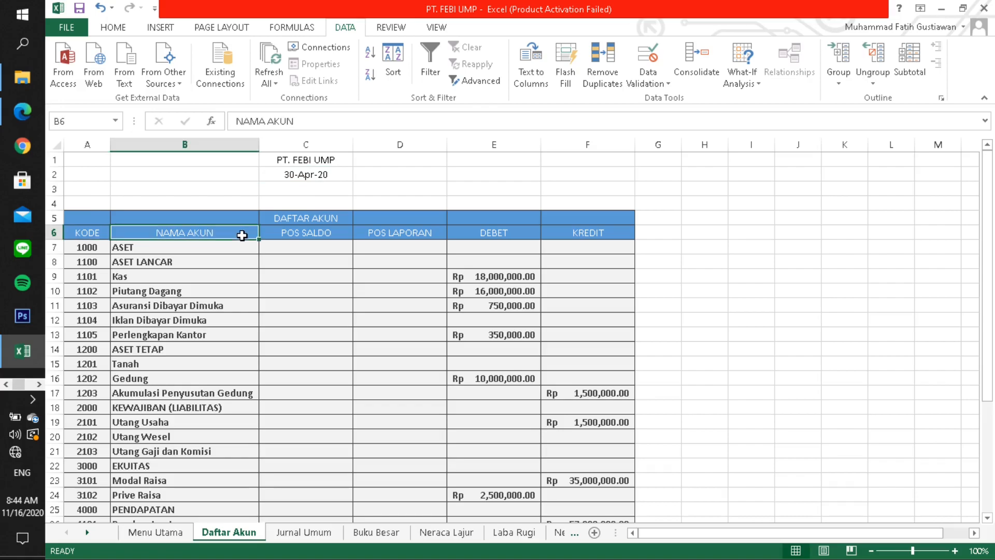
left_click(345, 231)
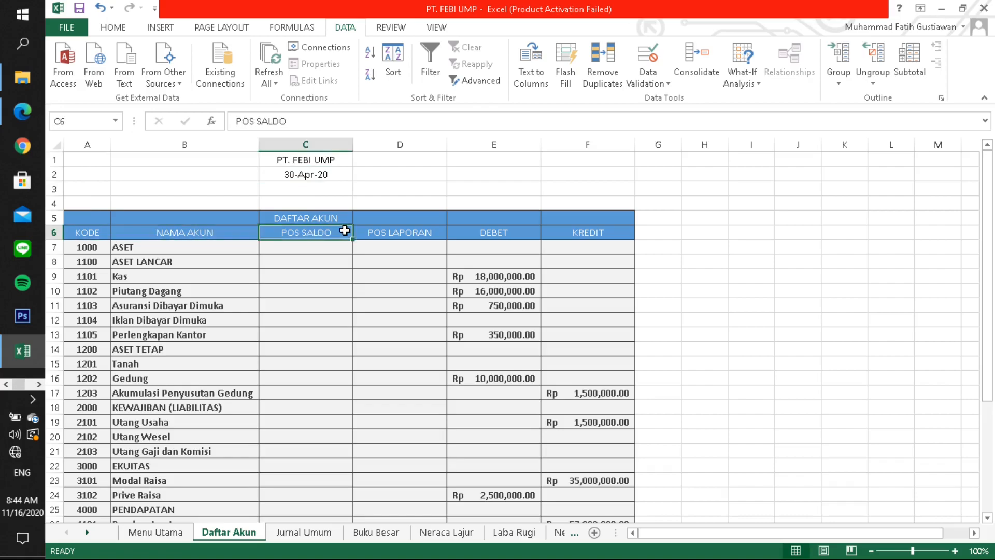
left_click(443, 233)
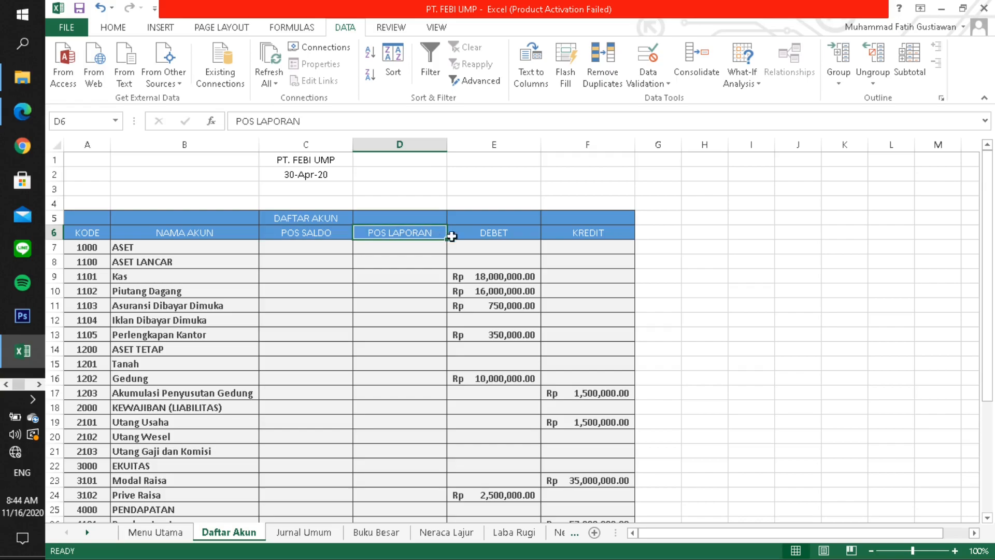
left_click(534, 234)
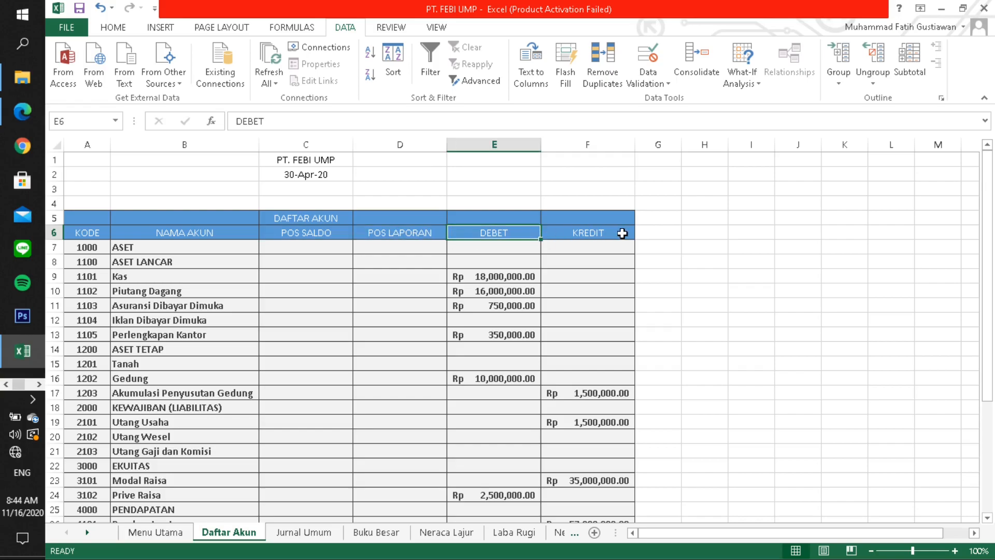
left_click(622, 234)
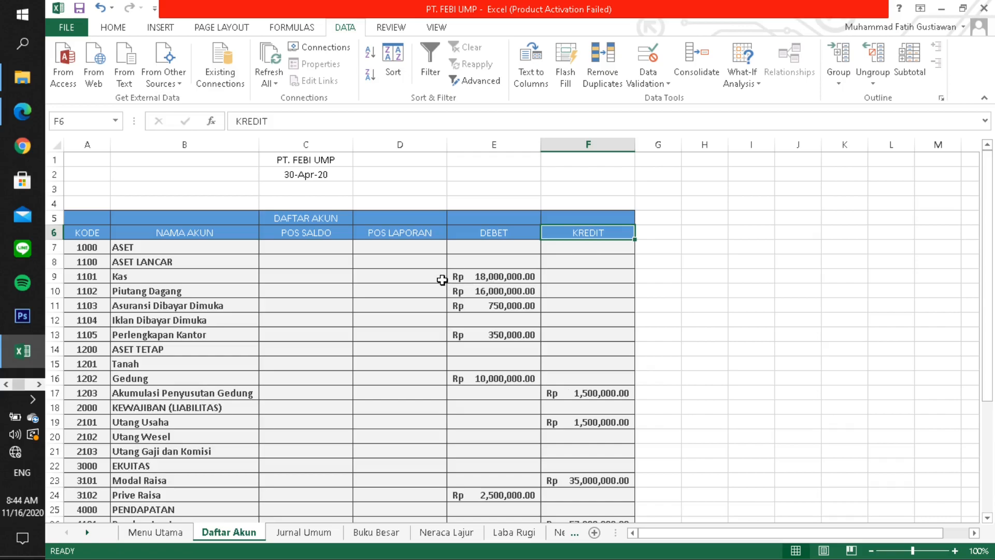
left_click(105, 231)
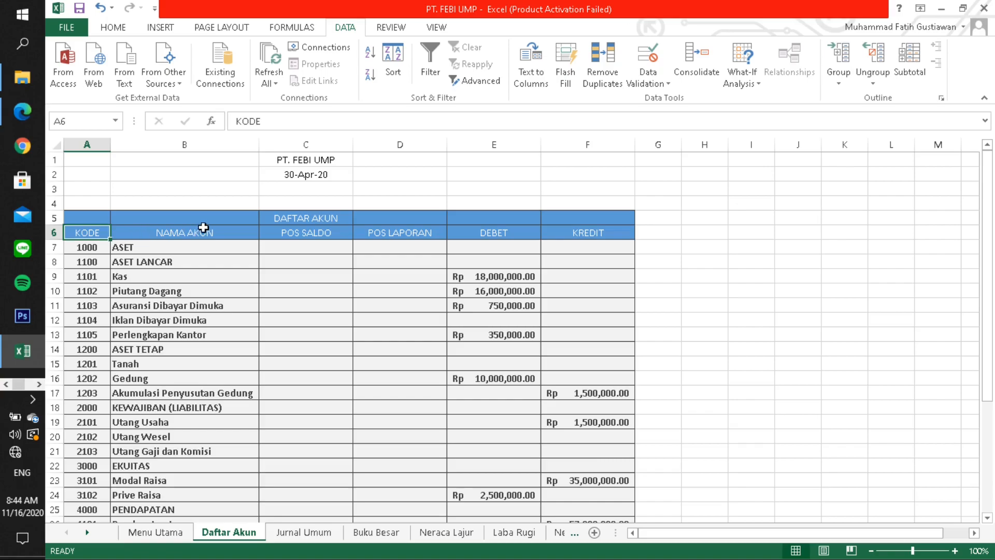
left_click(241, 234)
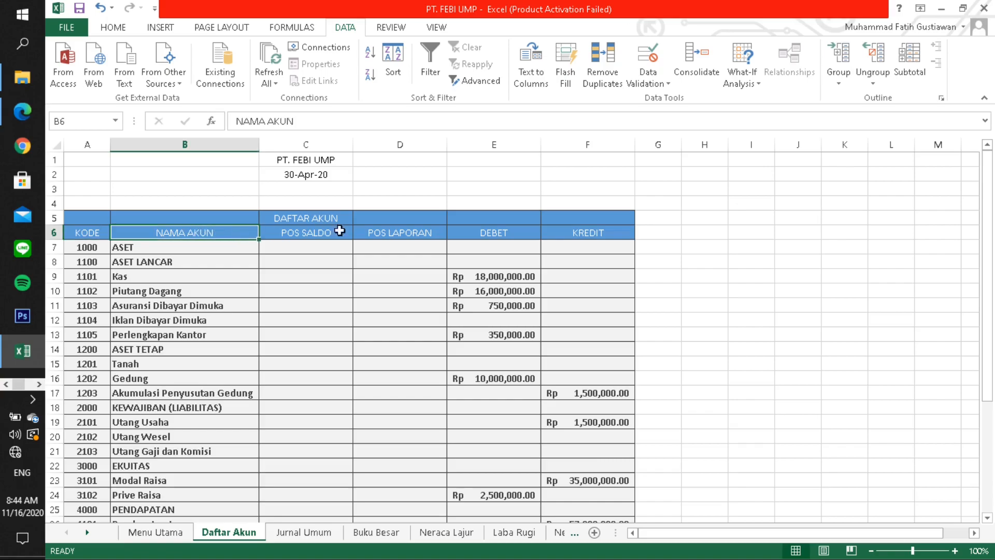
left_click(534, 232)
left_click(628, 234)
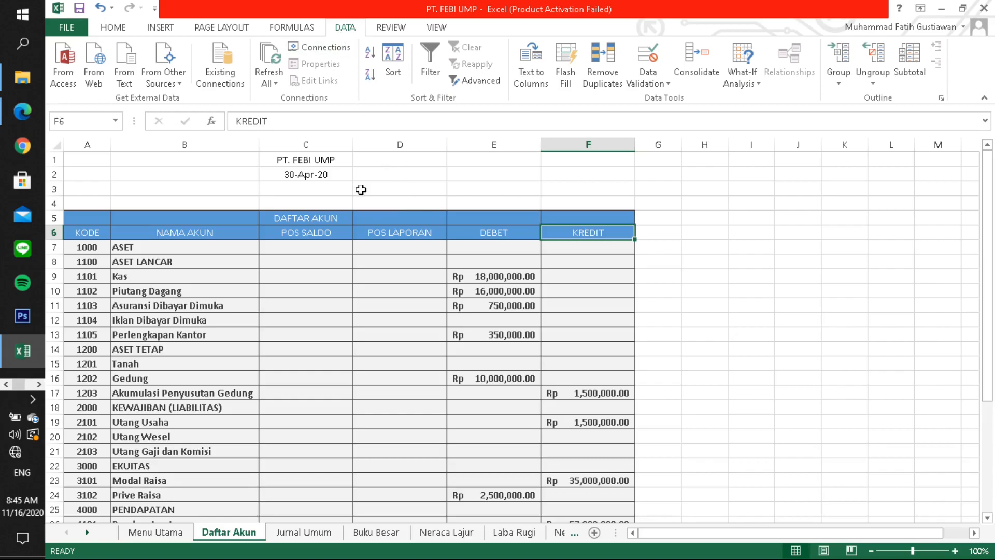
Add a list validation to C7 under POS SALDO with source DEBET,KREDIT,- and Ignore blank turned off.
left_click(282, 251)
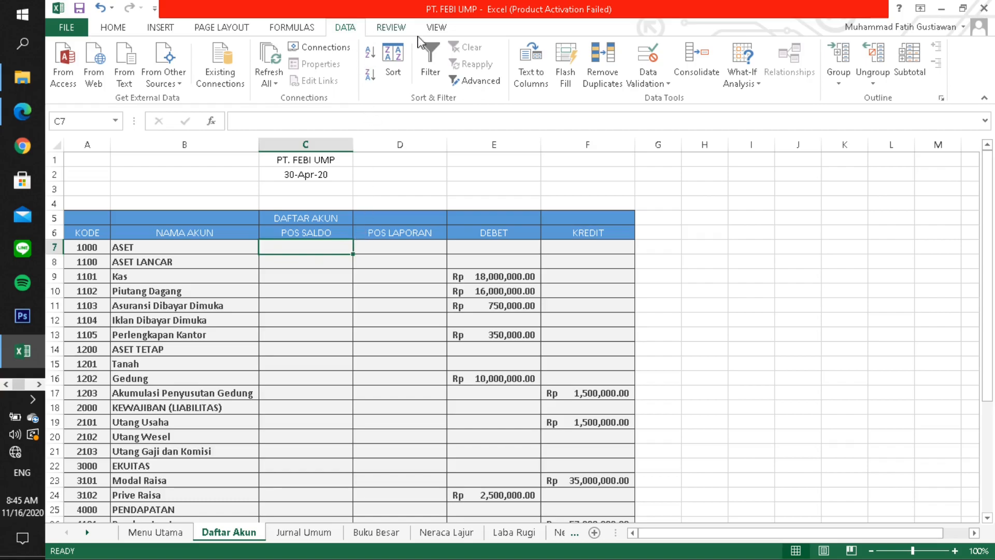
left_click(651, 58)
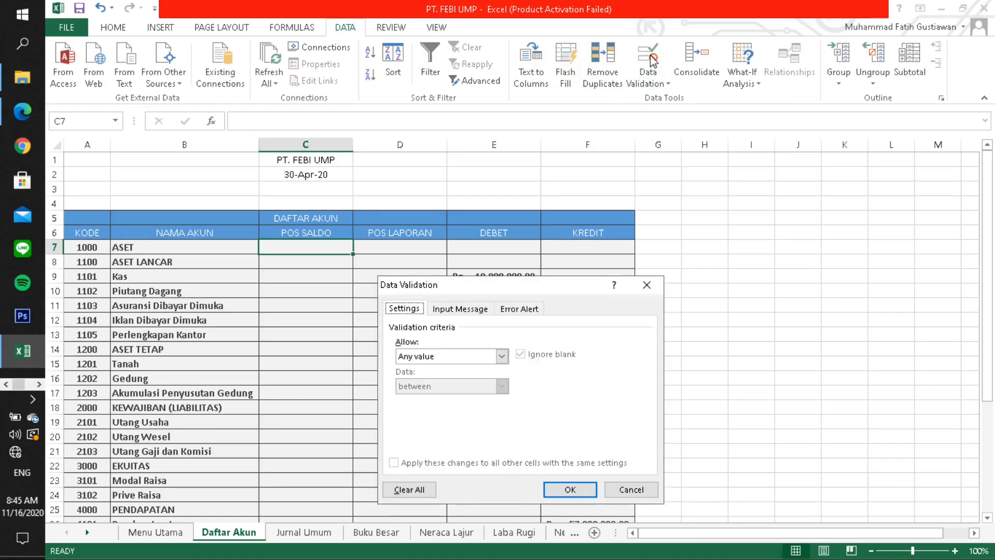
left_click(501, 356)
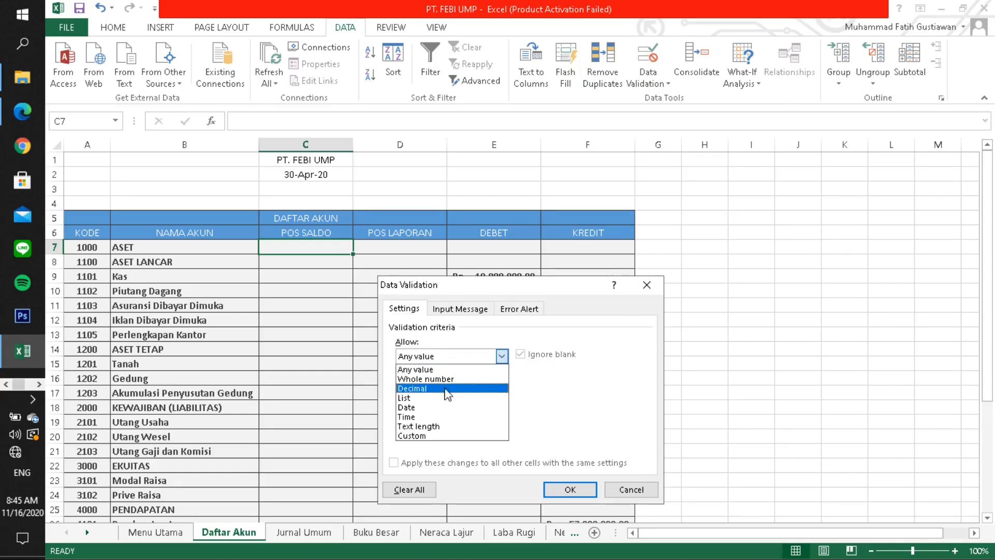
left_click(414, 399)
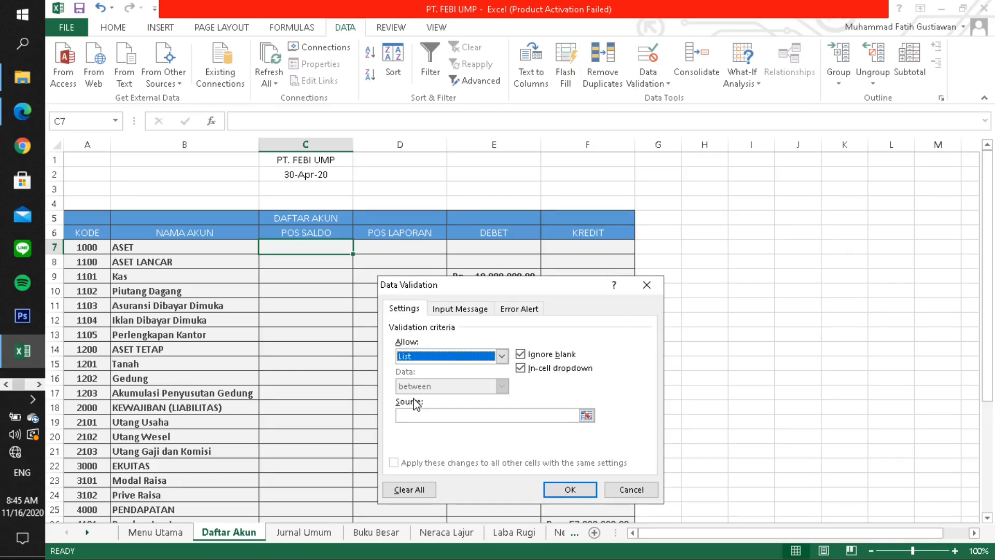
left_click(521, 354)
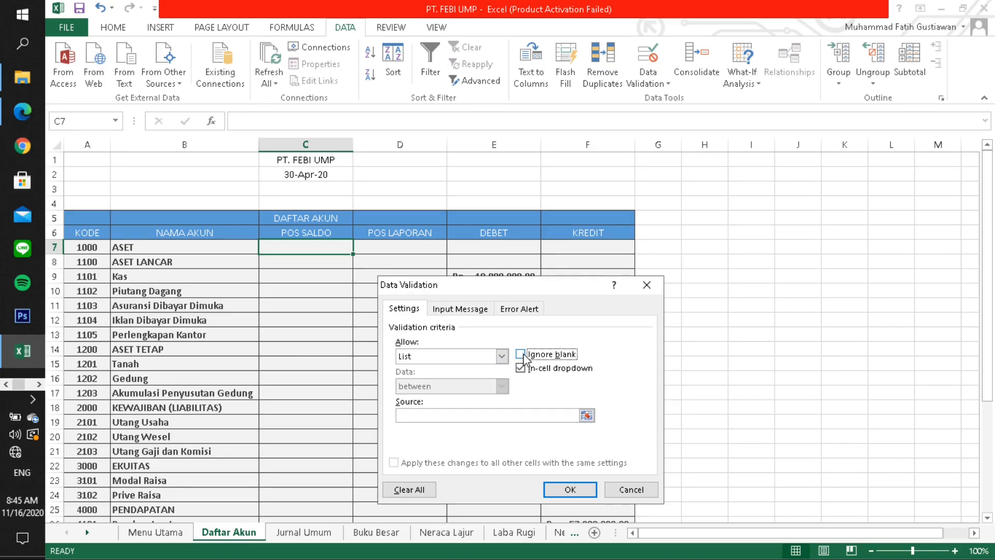
left_click(447, 415)
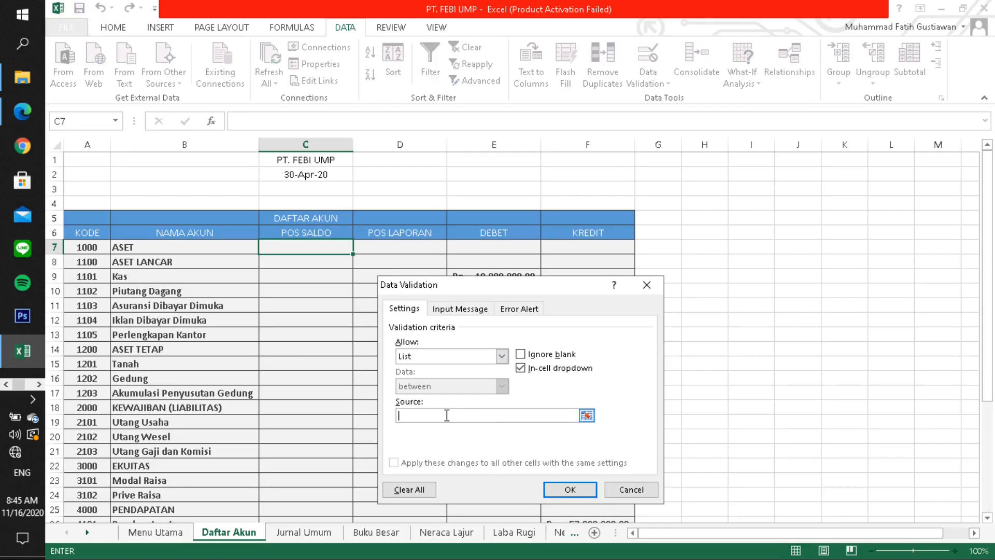
type("DEBET,KREDIT,-")
left_click(568, 489)
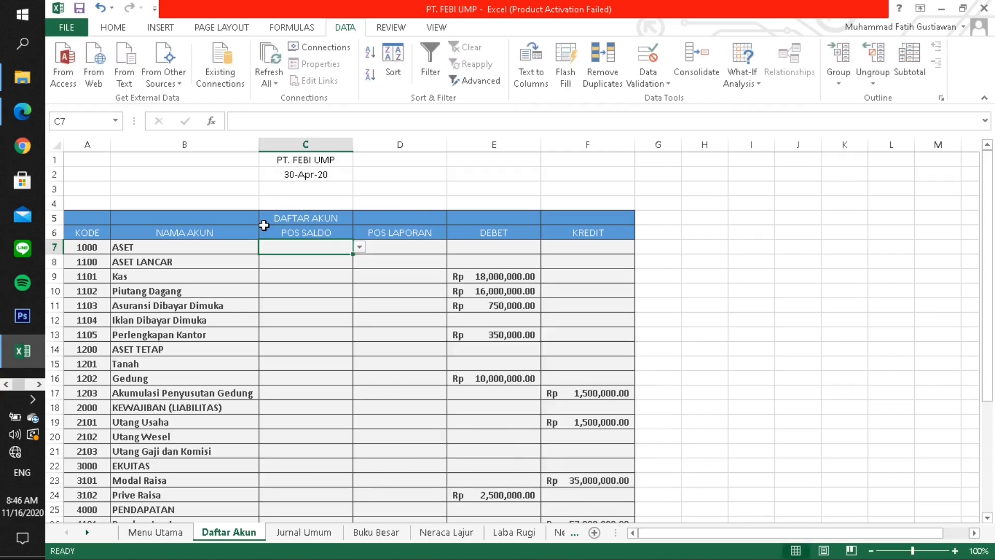
Choose DEBET as the POS SALDO of ASET in C7 and fill it down to Biaya Asuransi in C35.
left_click(359, 247)
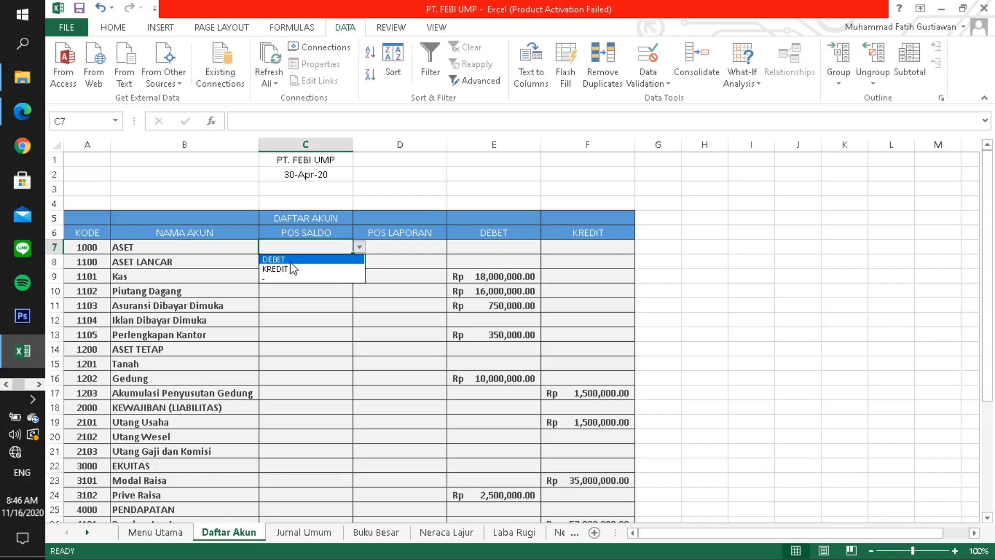
left_click(275, 259)
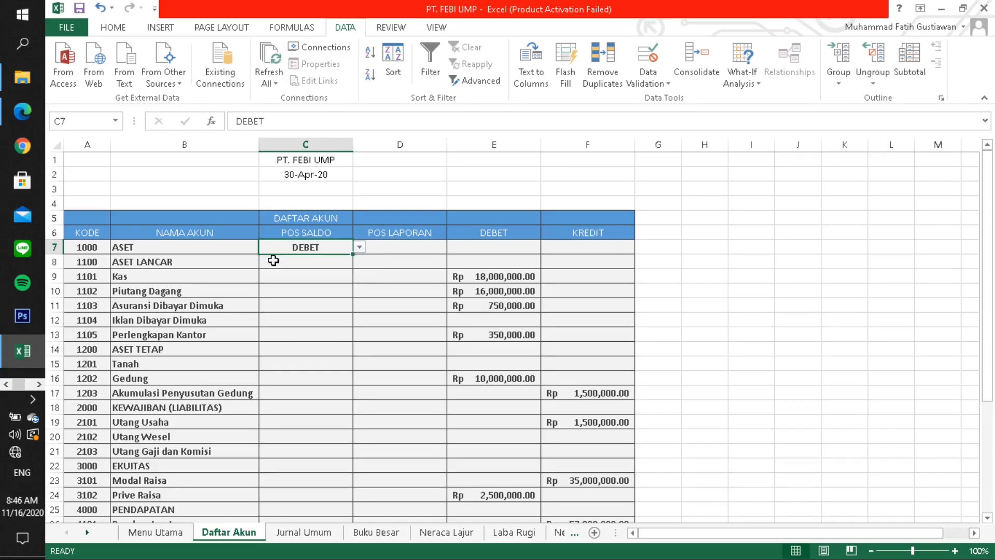
left_click_drag(353, 253, 346, 484)
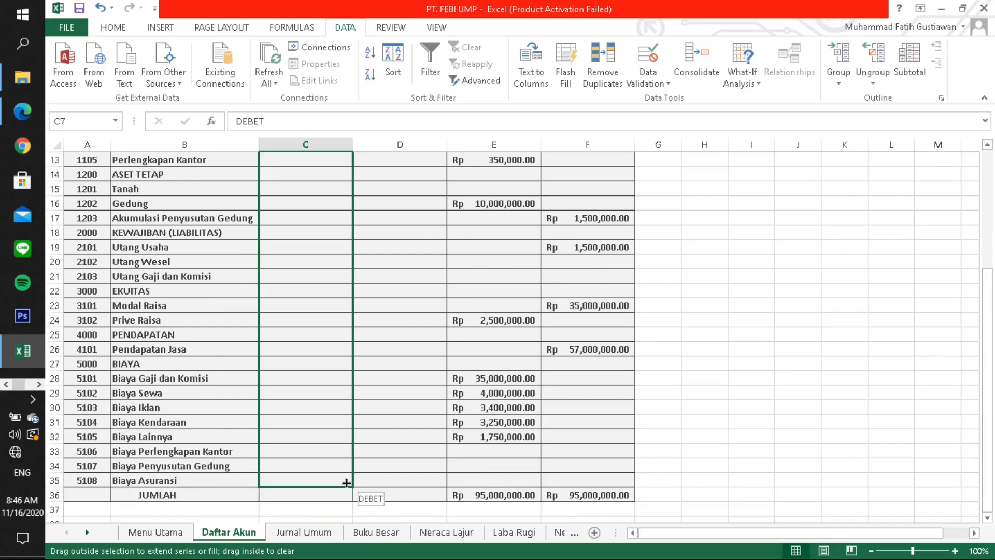
left_click_drag(347, 484, 347, 481)
Change POS SALDO to KREDIT for Akumulasi Penyusutan Gedung in C17 and fill it down to Pendapatan Jasa in C26.
scroll(346, 479, "up", 2)
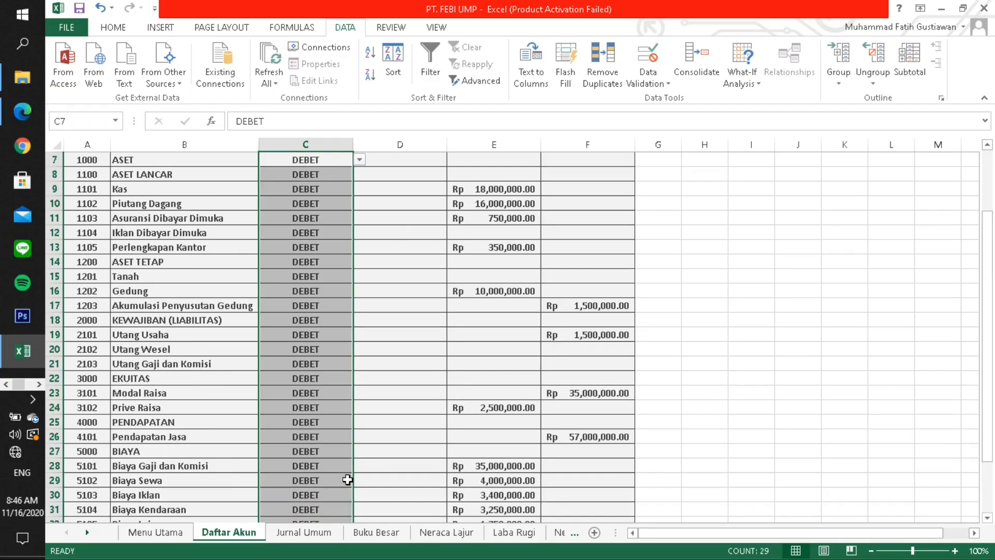
scroll(355, 389, "up", 2)
scroll(339, 323, "down", 2)
scroll(329, 239, "up", 1)
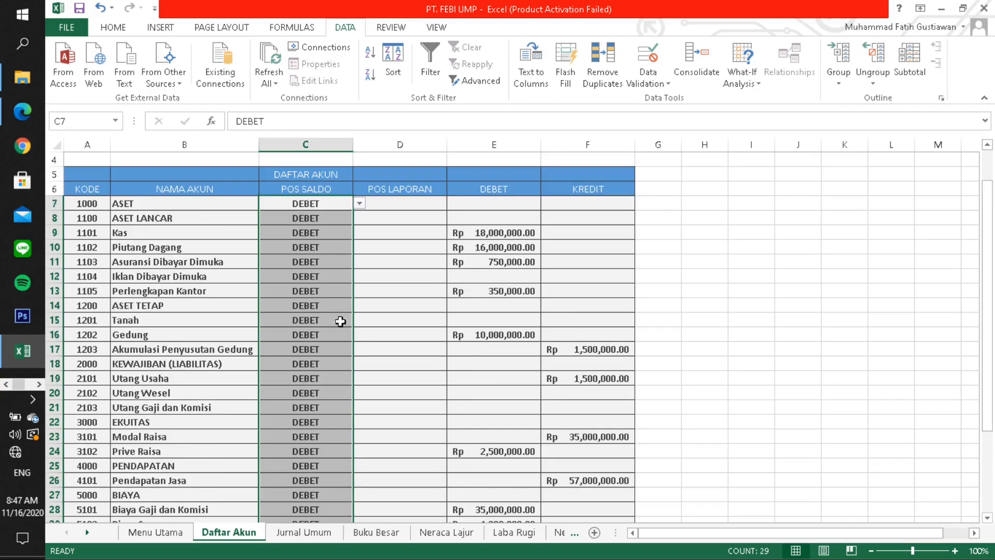
scroll(343, 358, "down", 1)
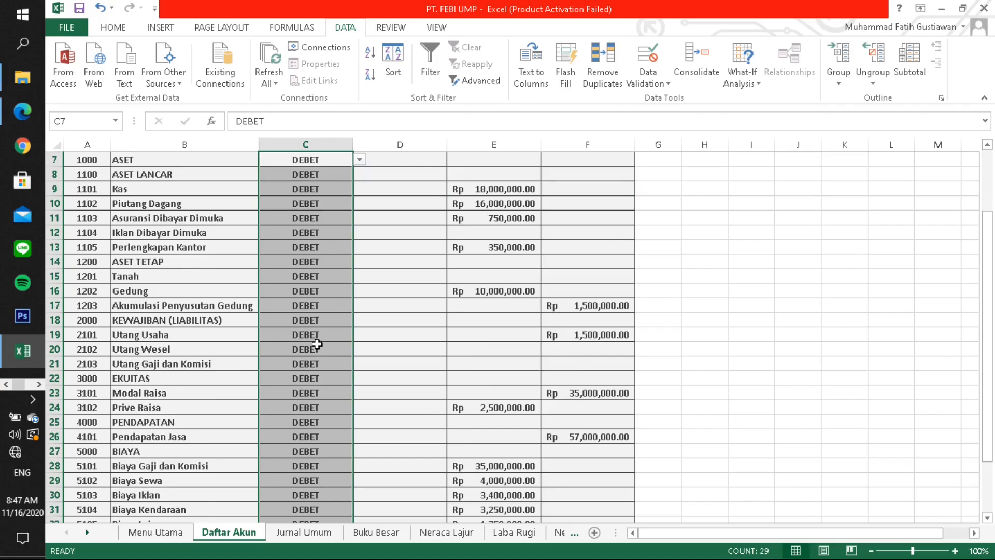
scroll(311, 314, "up", 1)
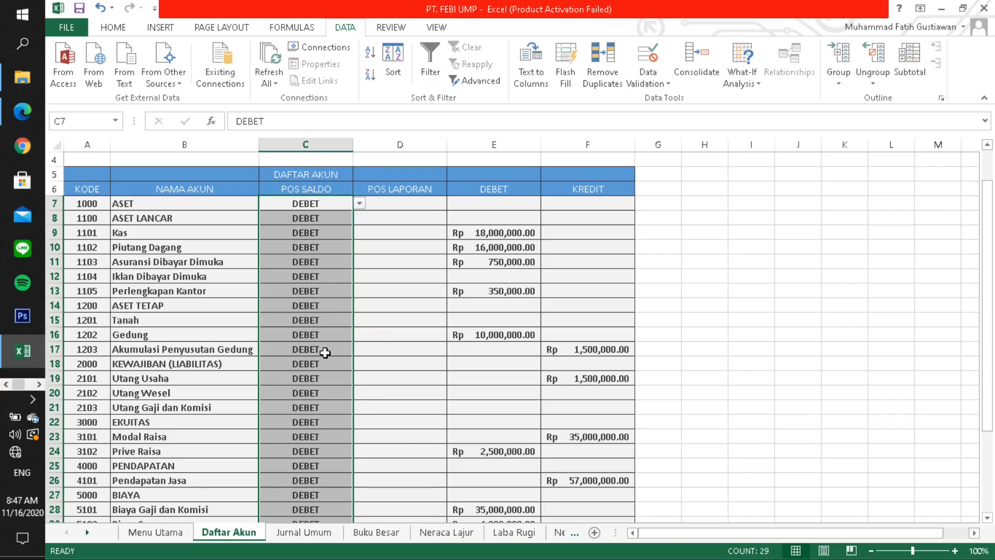
left_click(277, 348)
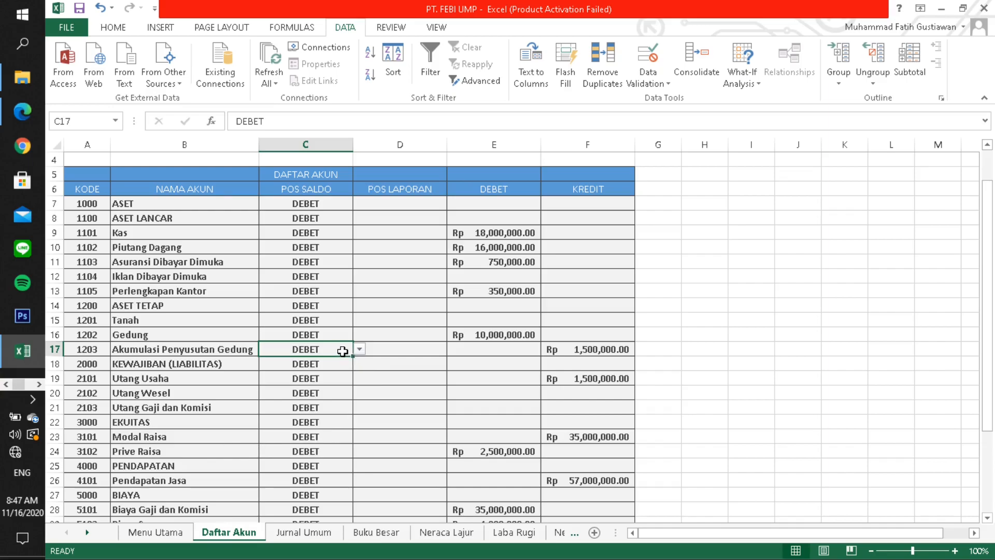
left_click(358, 349)
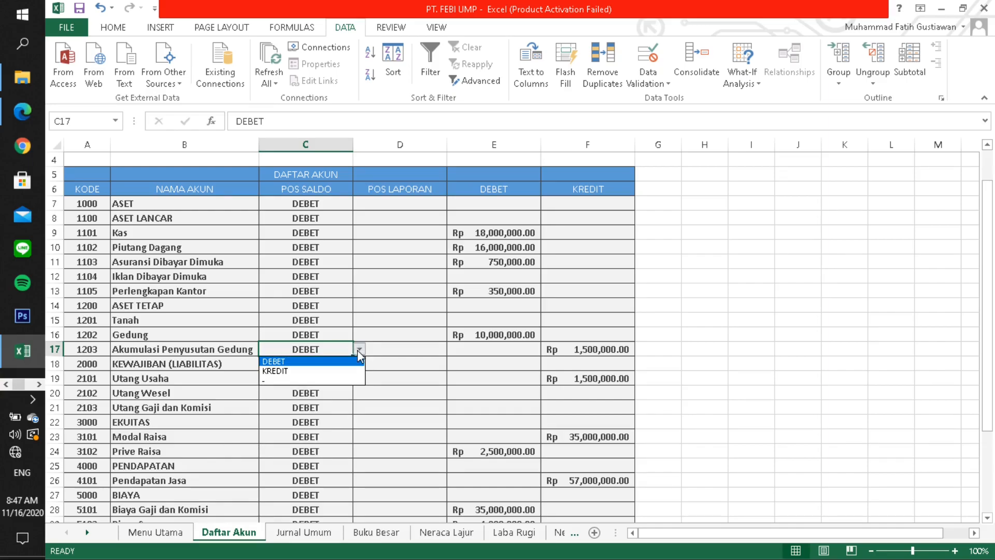
left_click(286, 371)
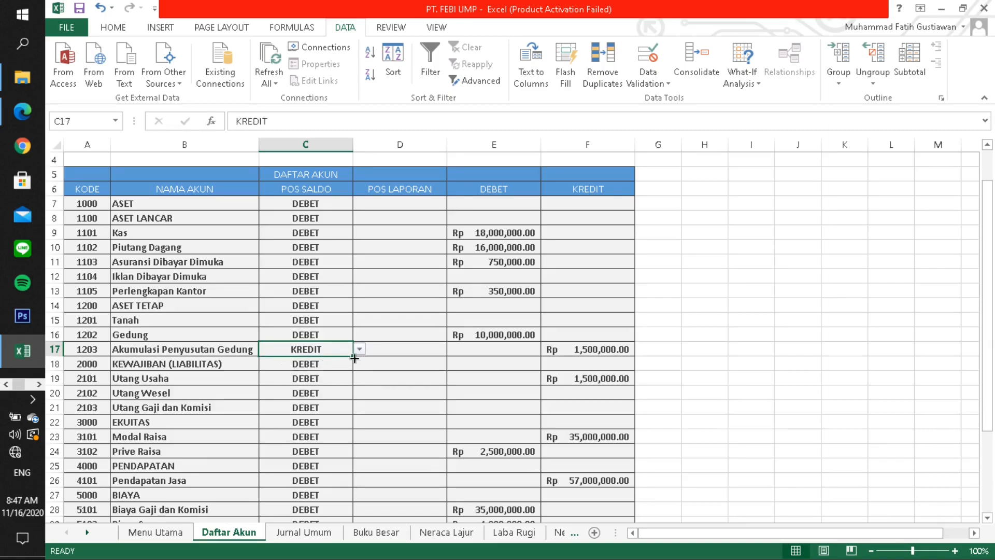
left_click_drag(353, 357, 346, 485)
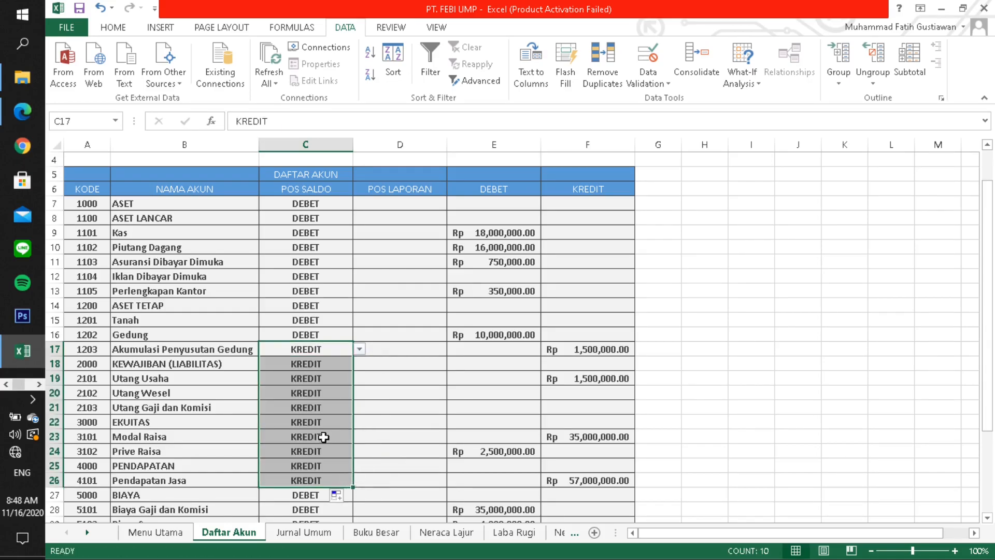
Set POS SALDO to DEBET for the Prive account in C24 and clear the heading rows C7, C8, C18, C22, C25 and C27.
left_click(280, 452)
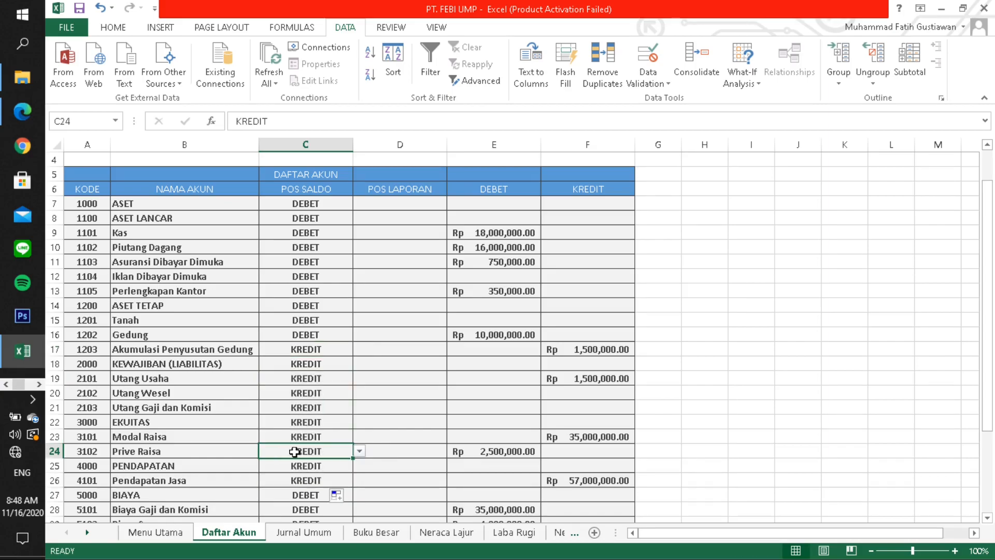
left_click(359, 452)
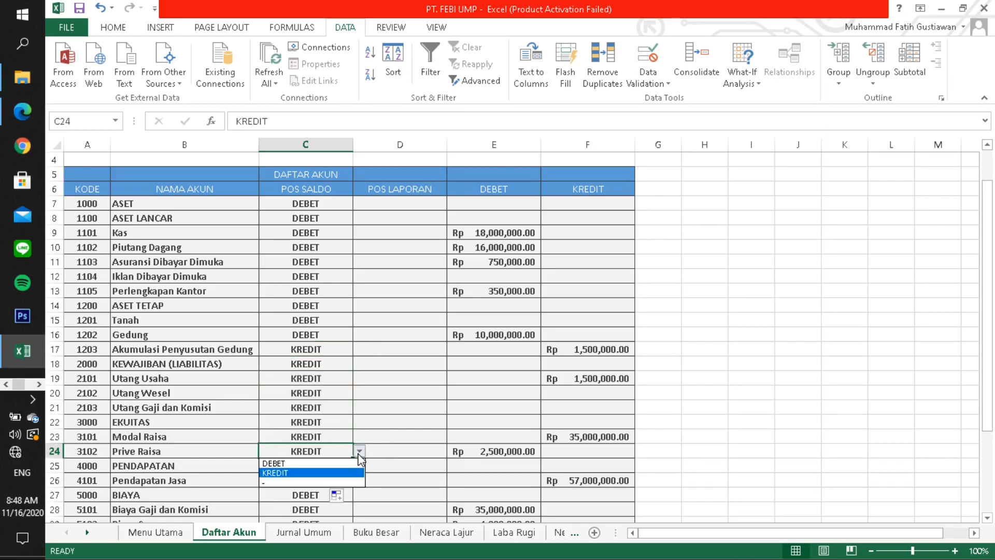
left_click(290, 464)
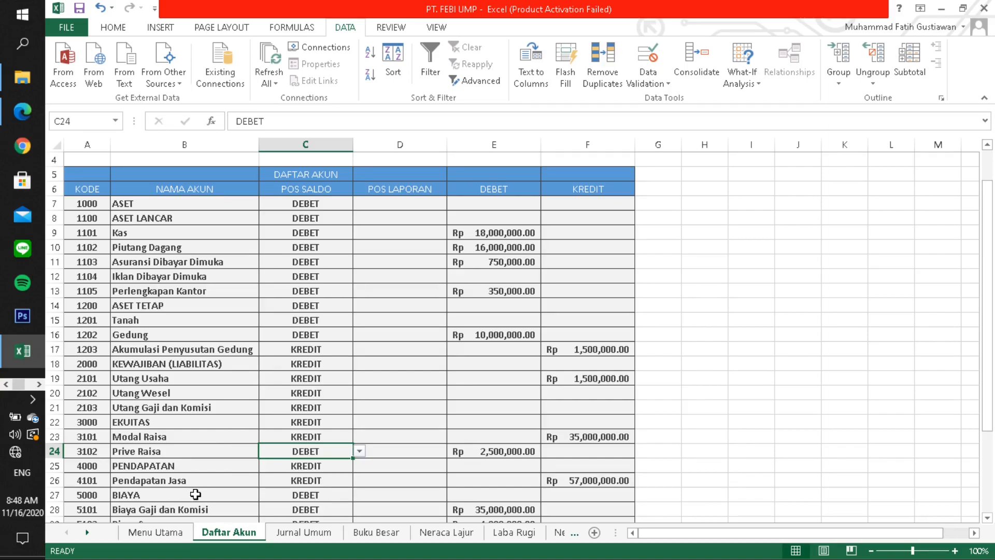
left_click(322, 203)
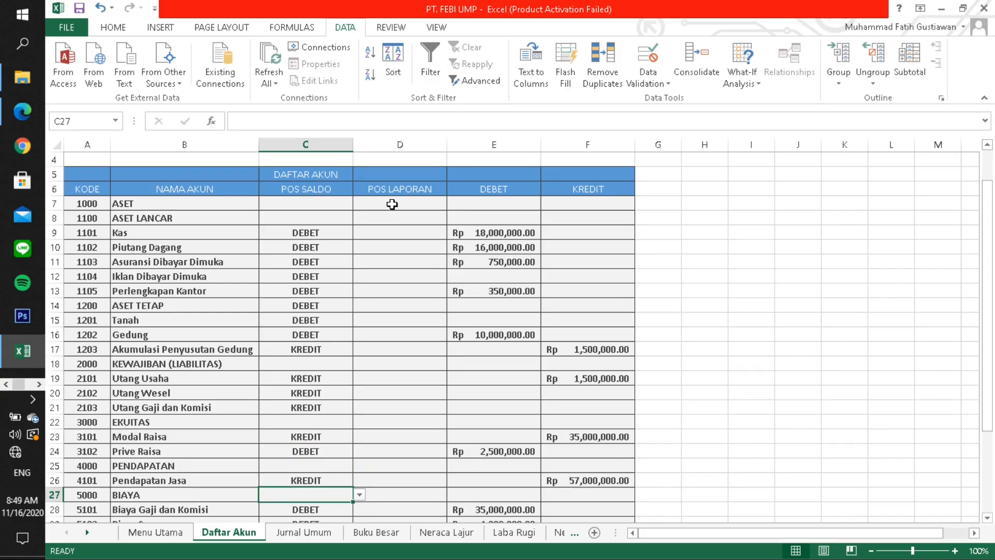
Add a list validation to D7 under POS LAPORAN with source NERACA,LABA RUGI,- and Ignore blank turned off.
left_click(394, 203)
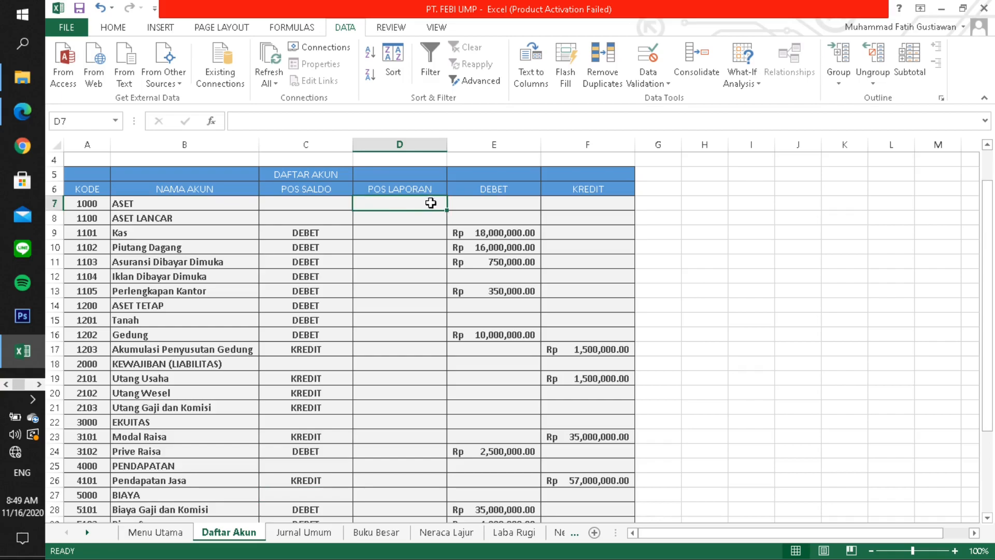
left_click(647, 57)
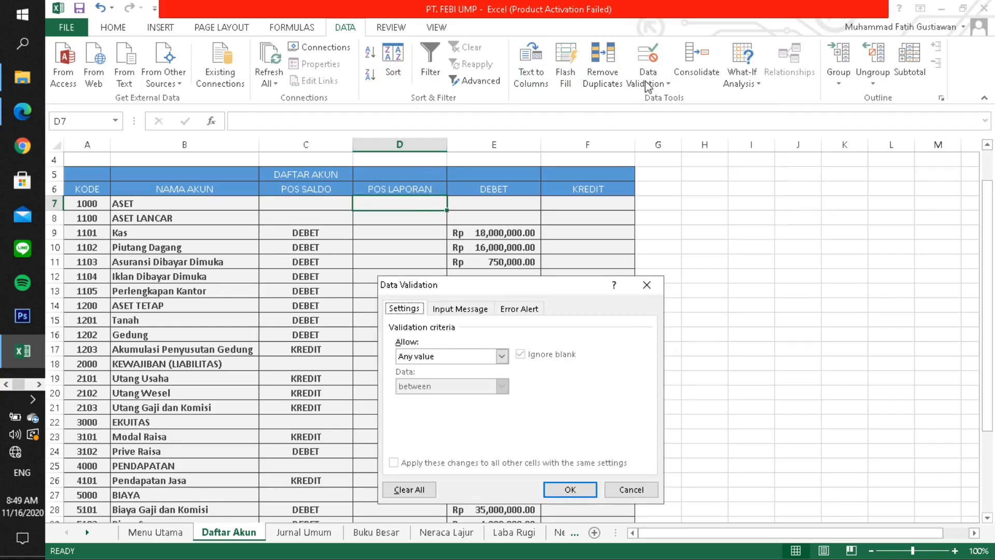
left_click(502, 356)
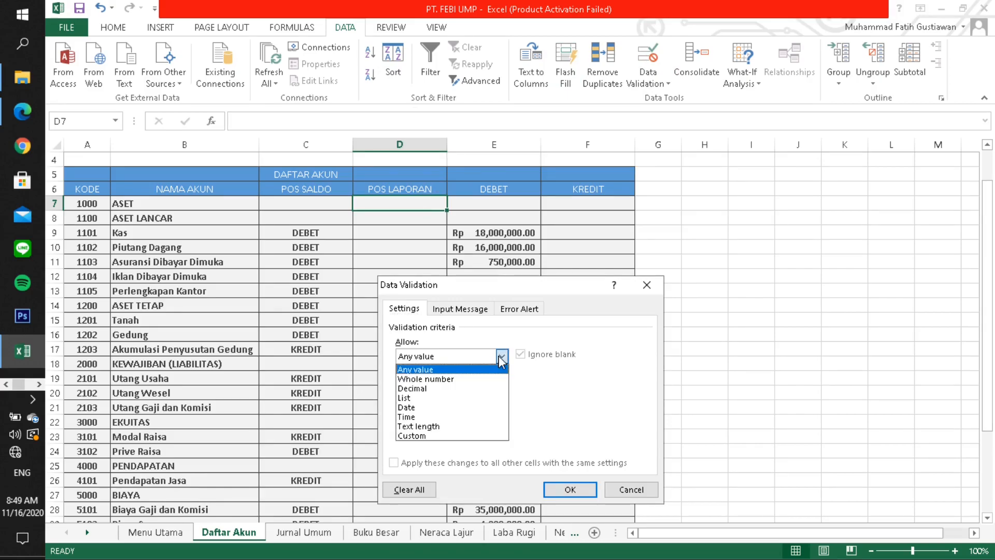
left_click(411, 398)
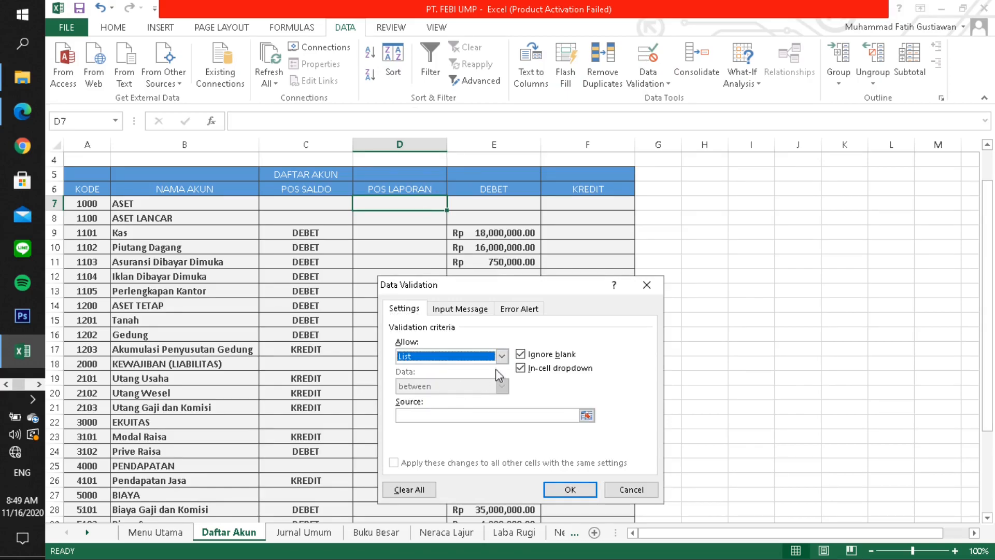
left_click(521, 354)
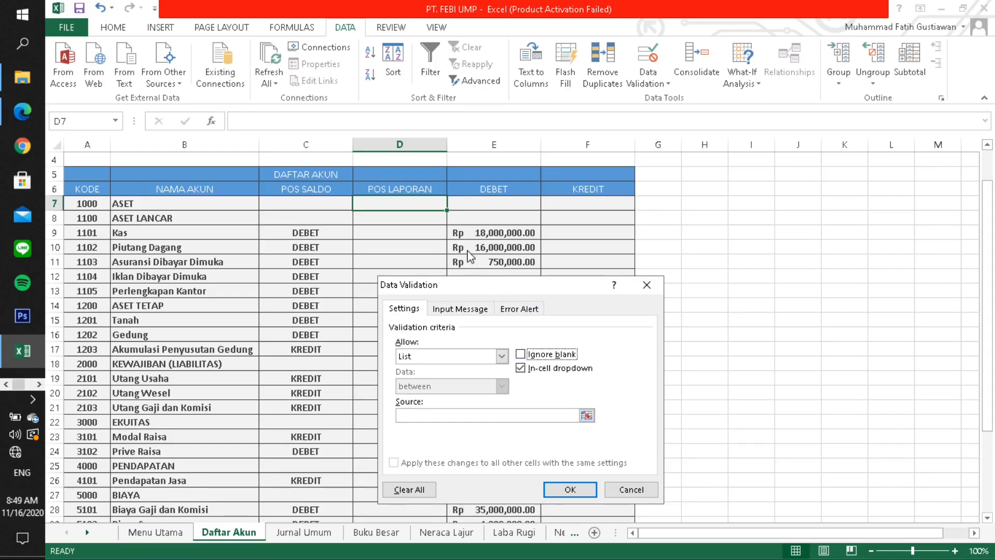
left_click(410, 417)
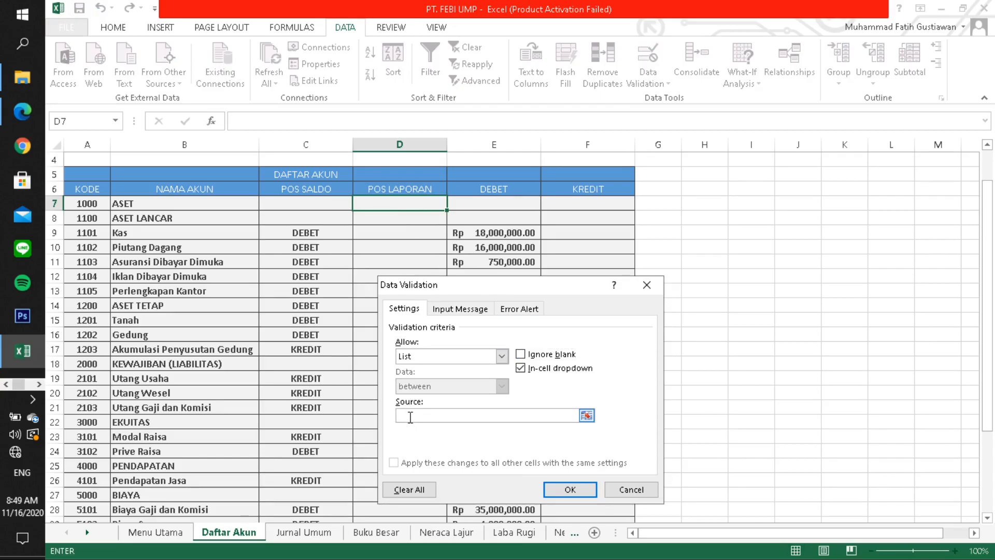
type("NERACA,LABA RUGI,-")
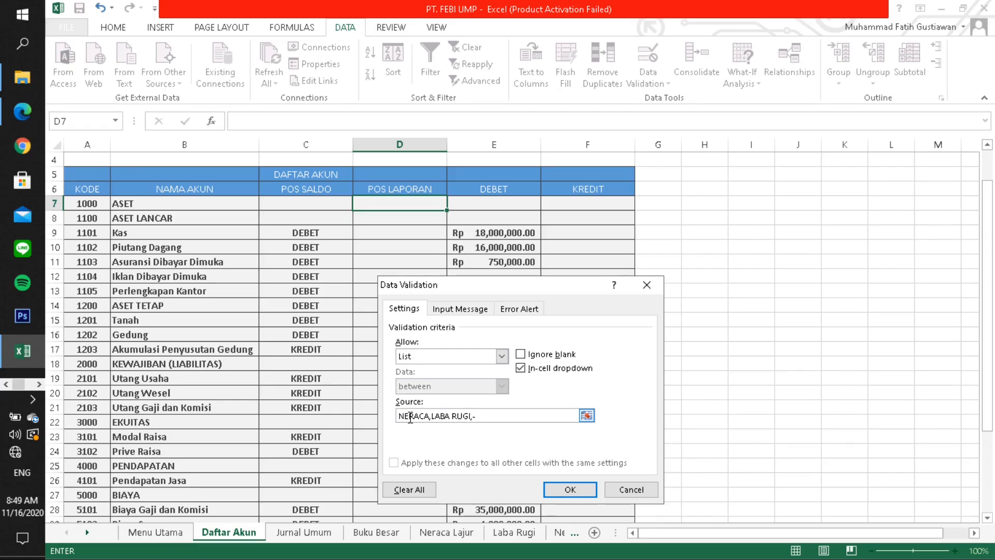
left_click(569, 491)
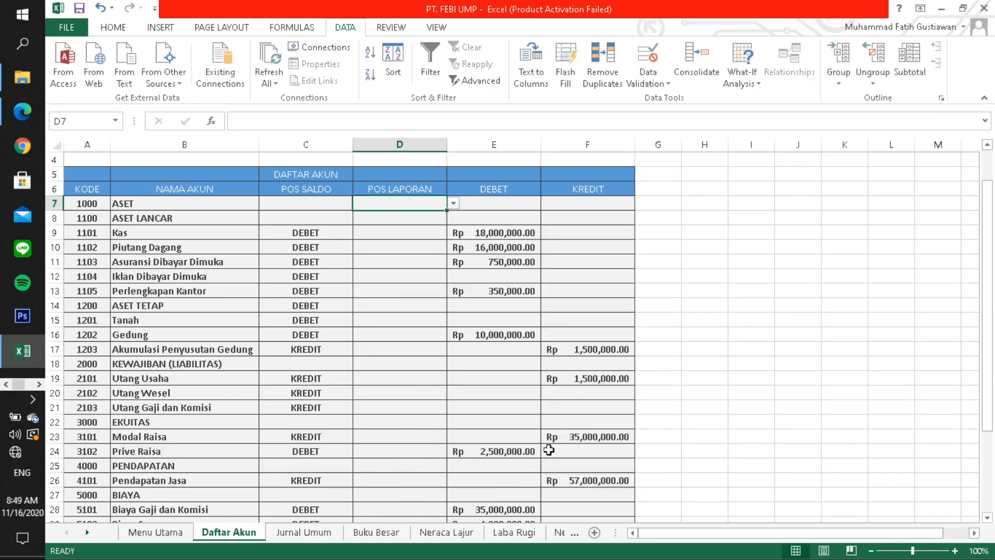
Choose NERACA as the POS LAPORAN of ASET in D7 and fill it down to Biaya Asuransi in D35.
left_click(454, 204)
left_click(381, 215)
left_click_drag(445, 215, 434, 481)
scroll(487, 454, "up", 4)
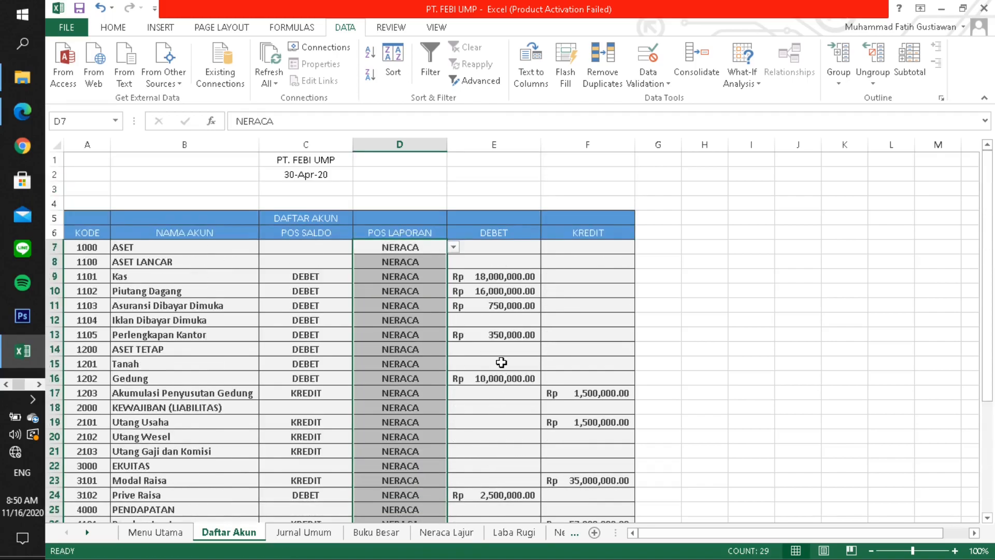
Change POS LAPORAN to LABA RUGI for Pendapatan Jasa in D26 and fill it down to Biaya Asuransi in D35.
scroll(502, 362, "down", 3)
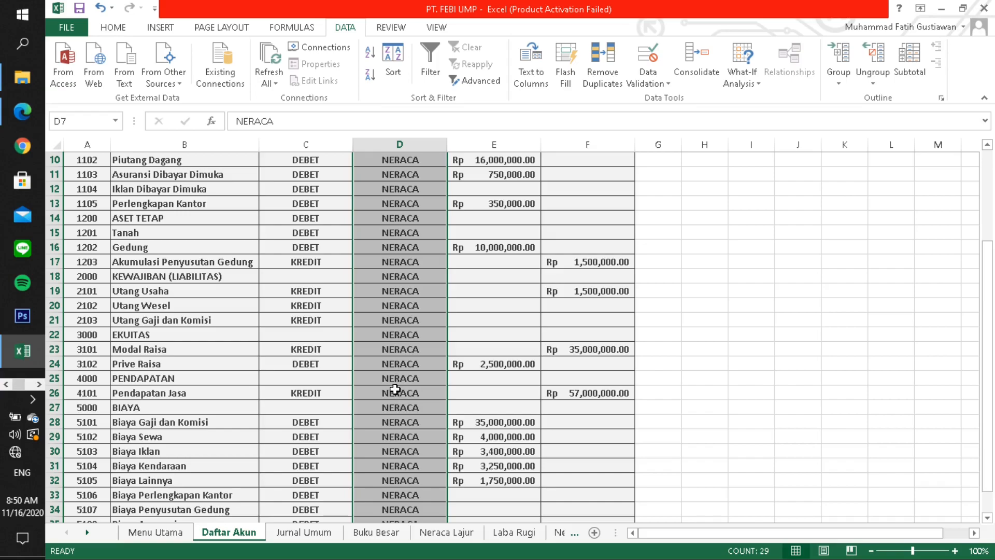
scroll(396, 389, "up", 2)
scroll(396, 390, "down", 1)
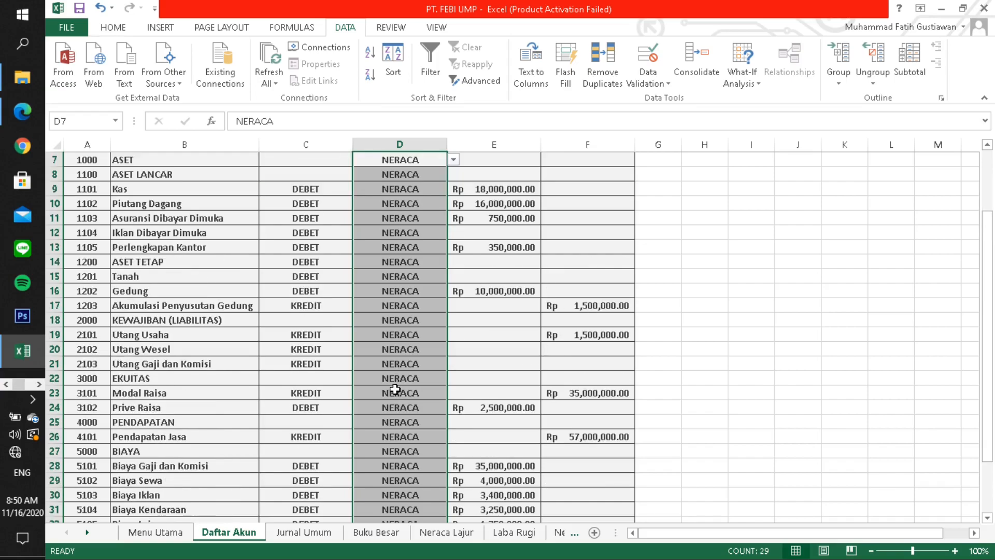
scroll(396, 389, "down", 1)
scroll(396, 390, "down", 1)
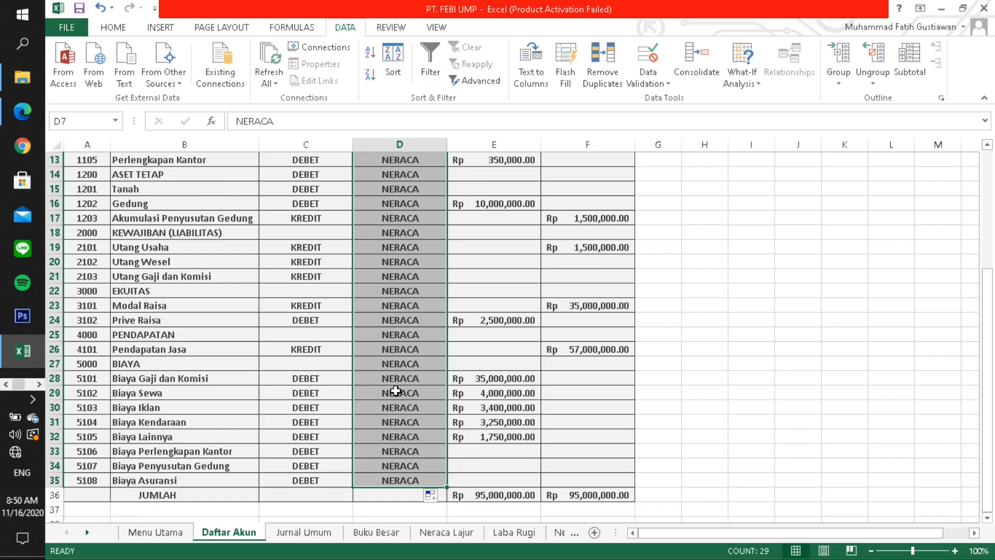
left_click(410, 353)
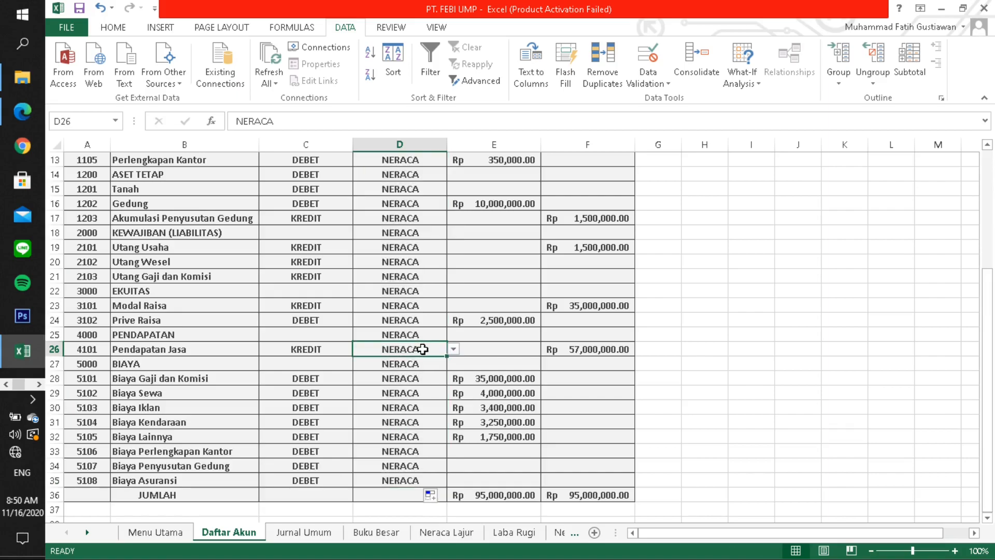
left_click(454, 349)
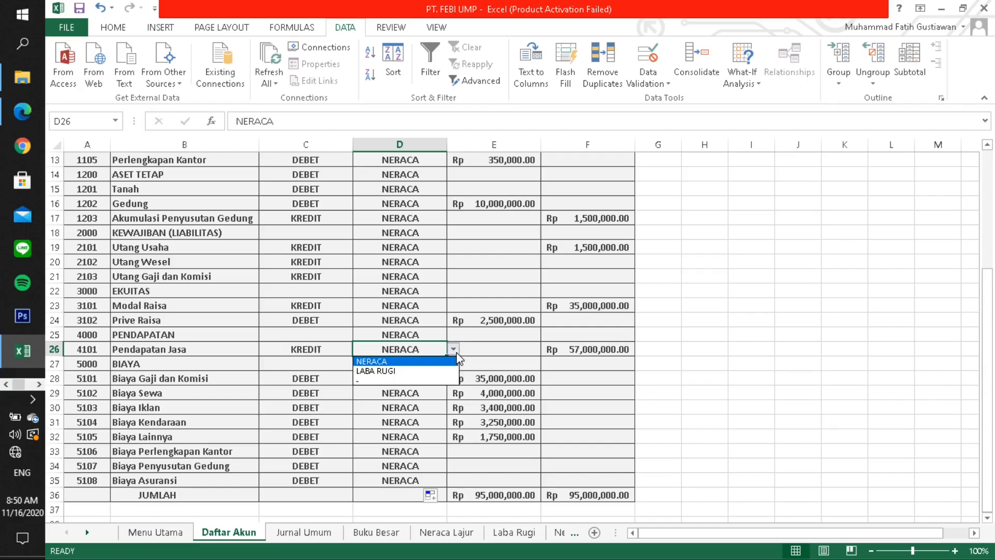
left_click(455, 351)
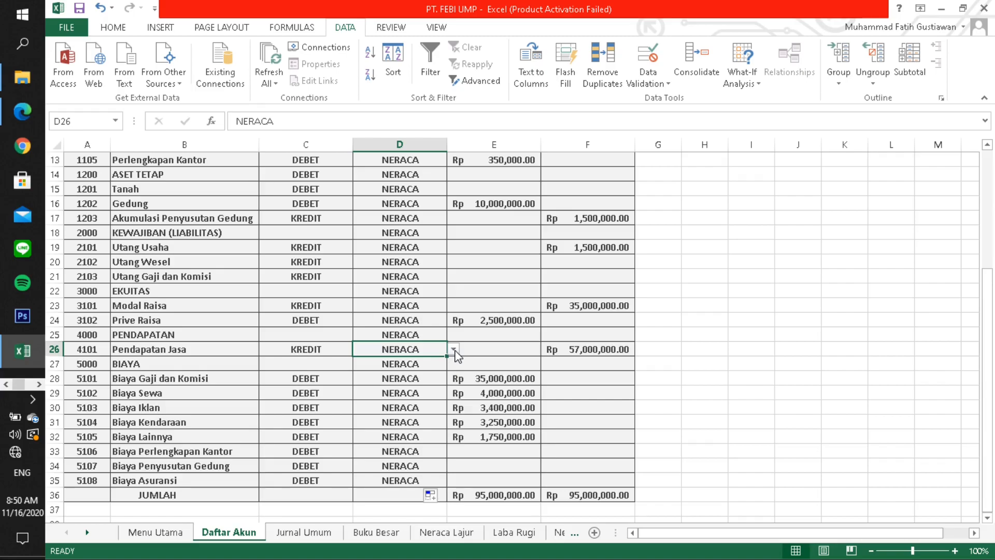
left_click(454, 349)
left_click(383, 371)
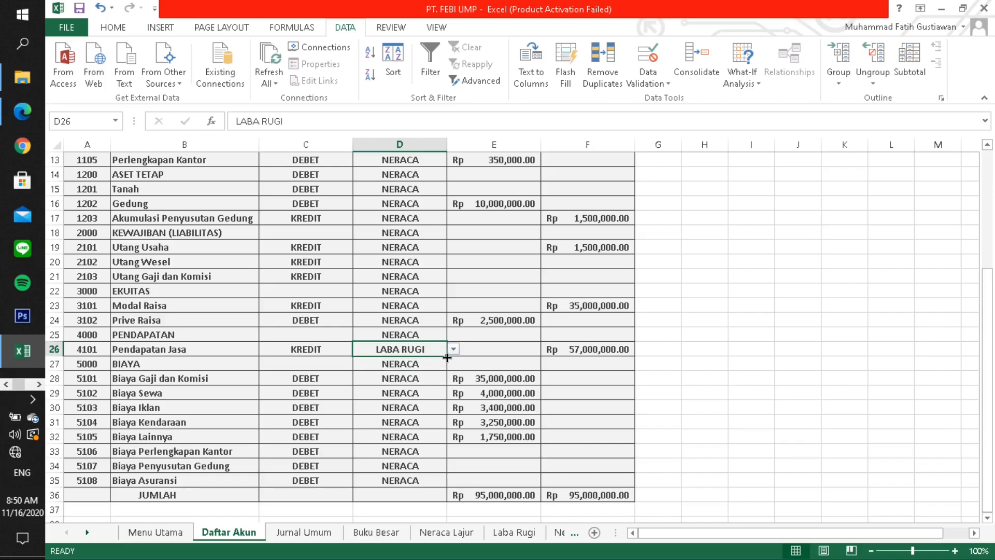
left_click_drag(447, 357, 448, 486)
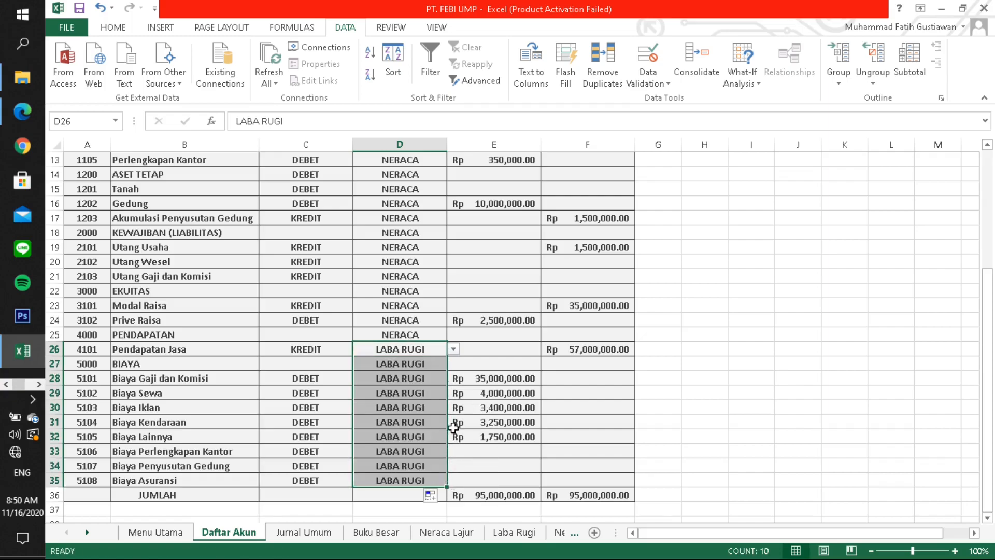
Clear POS LAPORAN in the heading rows D7, D8 and D14, and clear the POS SALDO of ASET TETAP in C14.
scroll(430, 350, "up", 4)
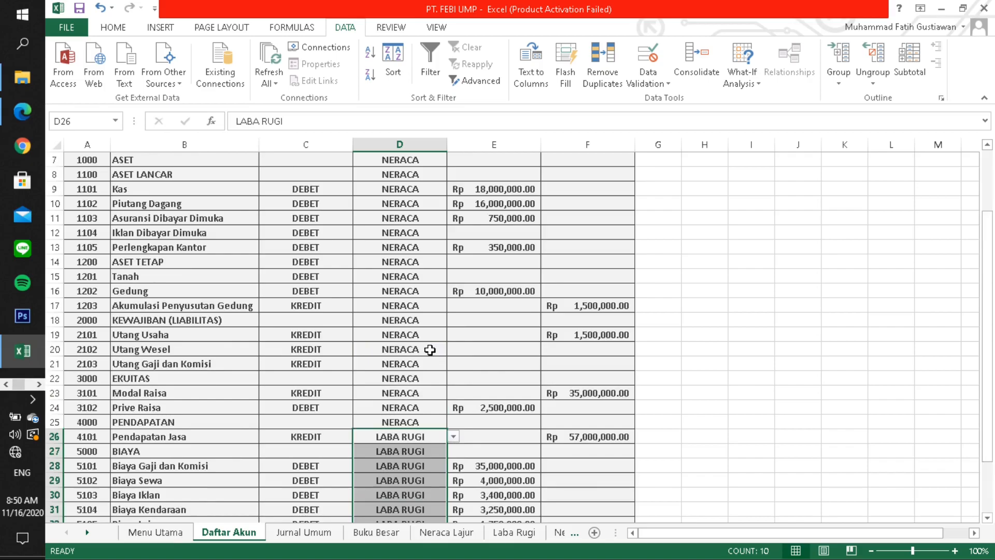
scroll(431, 350, "down", 1)
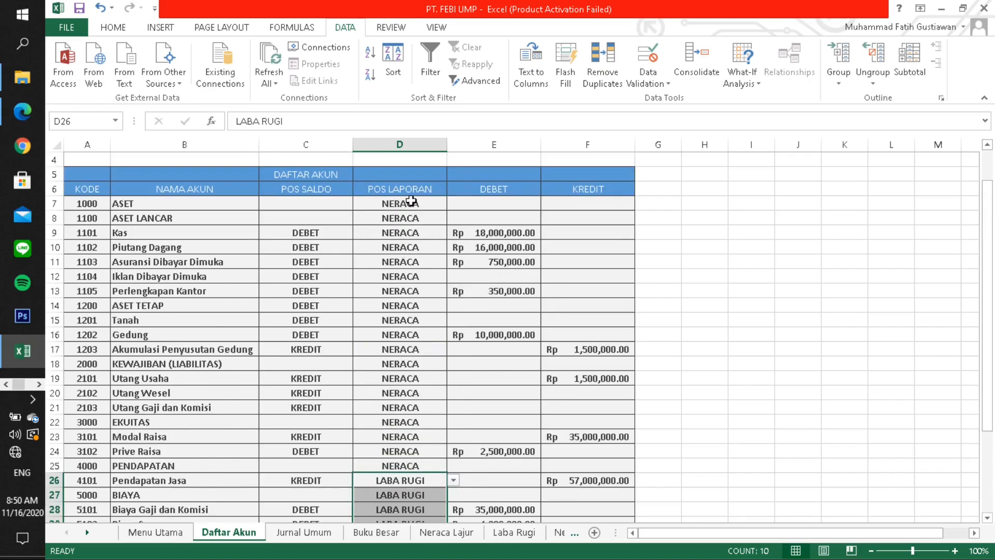
left_click(391, 204)
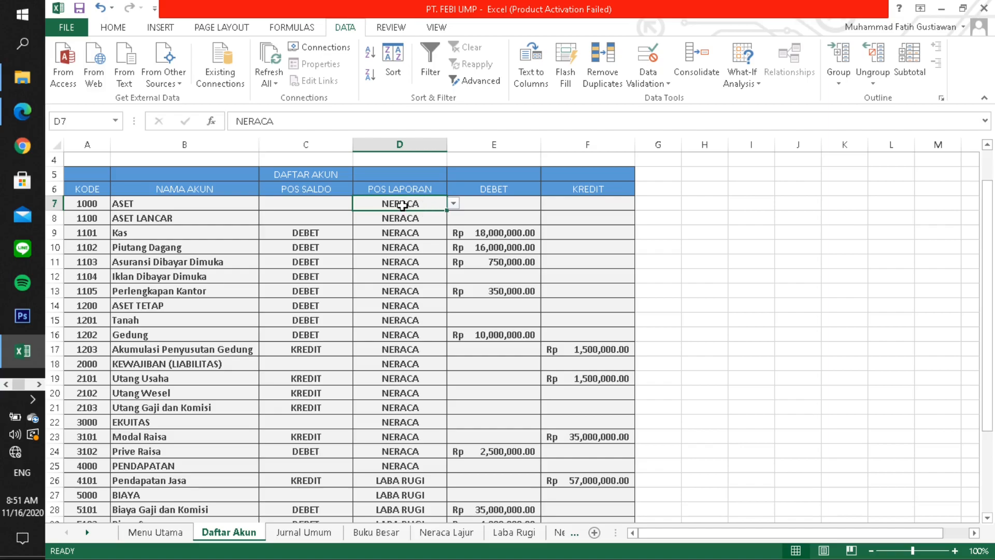
key("Delete")
key("Down")
key("Delete")
key("Down")
key("Down")
key("Down")
key("Down")
key("Down")
key("Down")
key("Delete")
key("Down")
key("Down")
key("Down")
key("Up")
key("Up")
key("Up")
key("Left")
key("Delete")
key("Right")
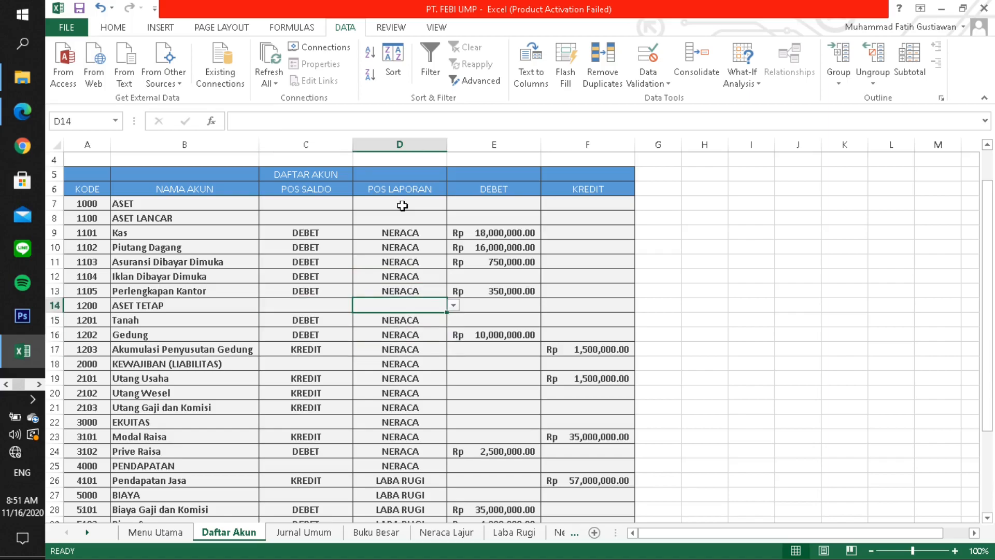
Clear POS LAPORAN in the heading rows KEWAJIBAN, EKUITAS, PENDAPATAN and BIAYA (D18, D22, D25 and D27).
key("Down")
key("Down")
key("Down")
key("Down")
key("Delete")
key("Down")
key("Down")
key("Down")
key("Down")
key("Delete")
key("Down")
key("Down")
key("Down")
key("Delete")
key("Down")
key("Down")
key("Delete")
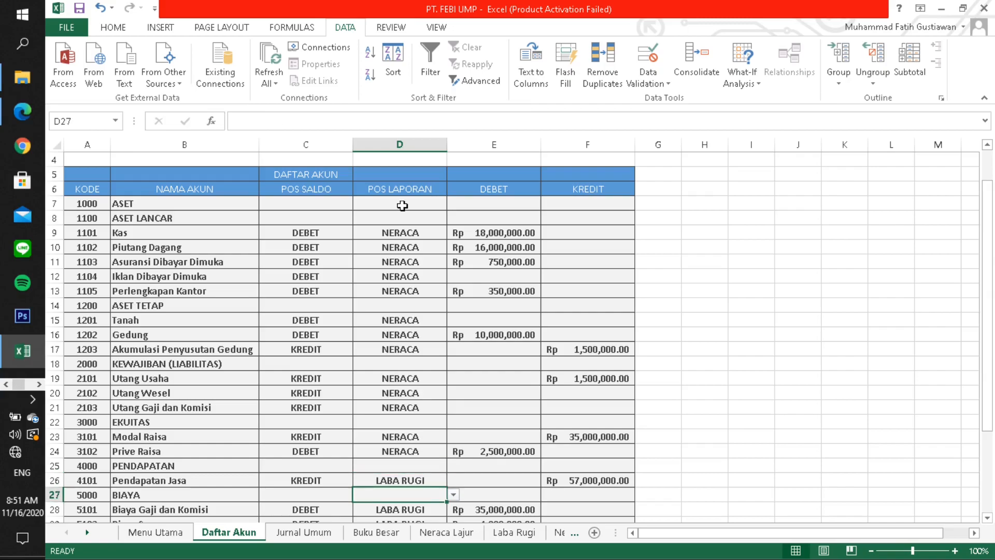
key("Down")
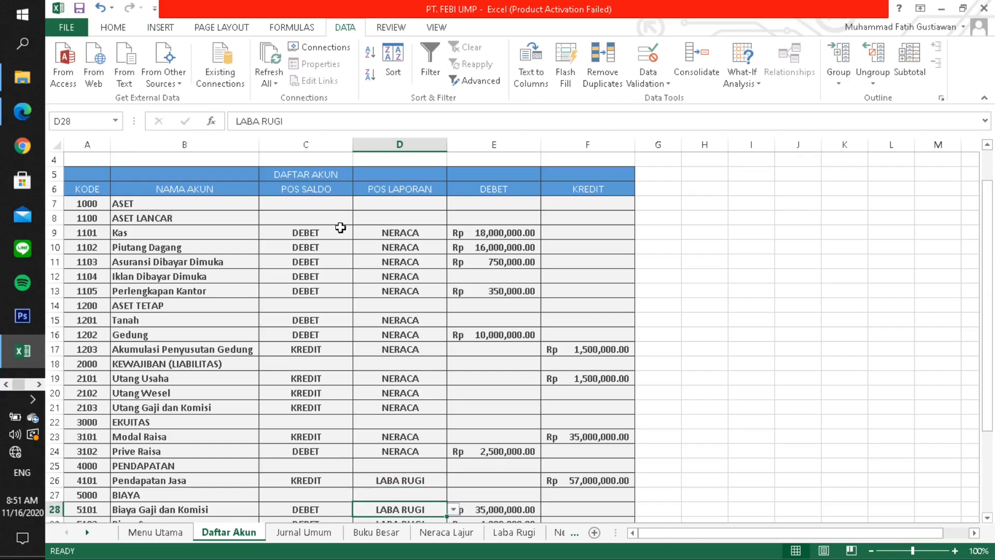
Open the Jurnal Umum sheet and examine its title lines and the column headings from TANGGAL to KREDIT and AKUN 1.
scroll(486, 314, "up", 1)
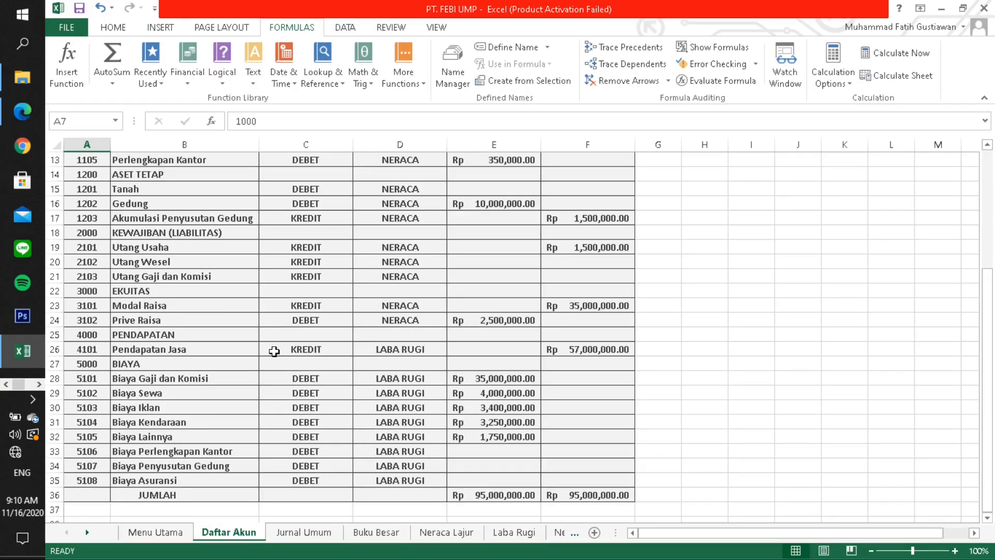
left_click(305, 533)
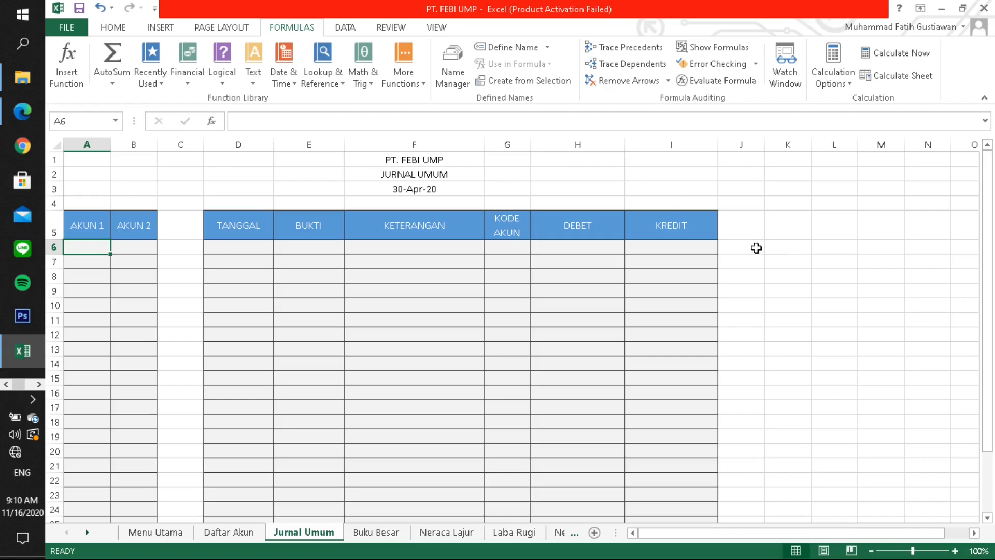
left_click(471, 161)
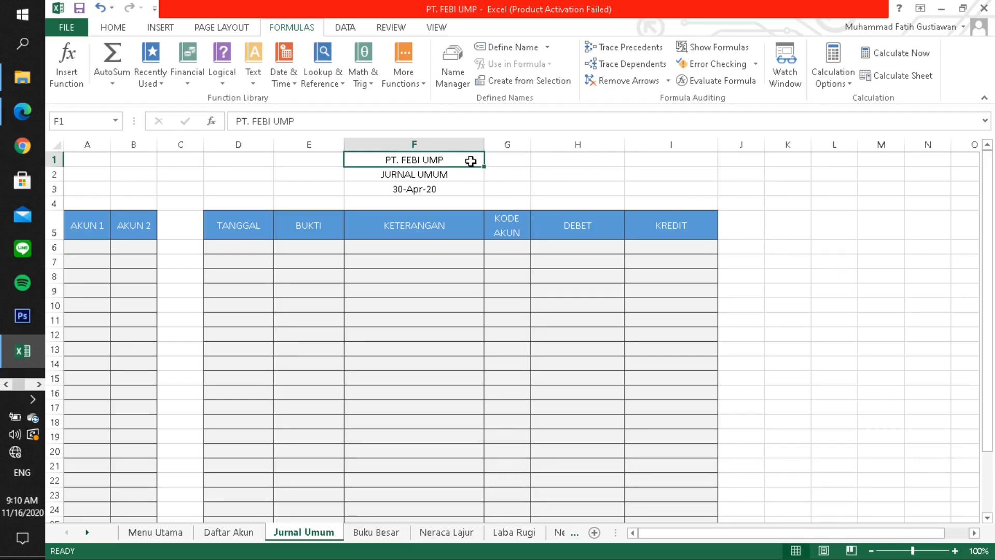
left_click(468, 177)
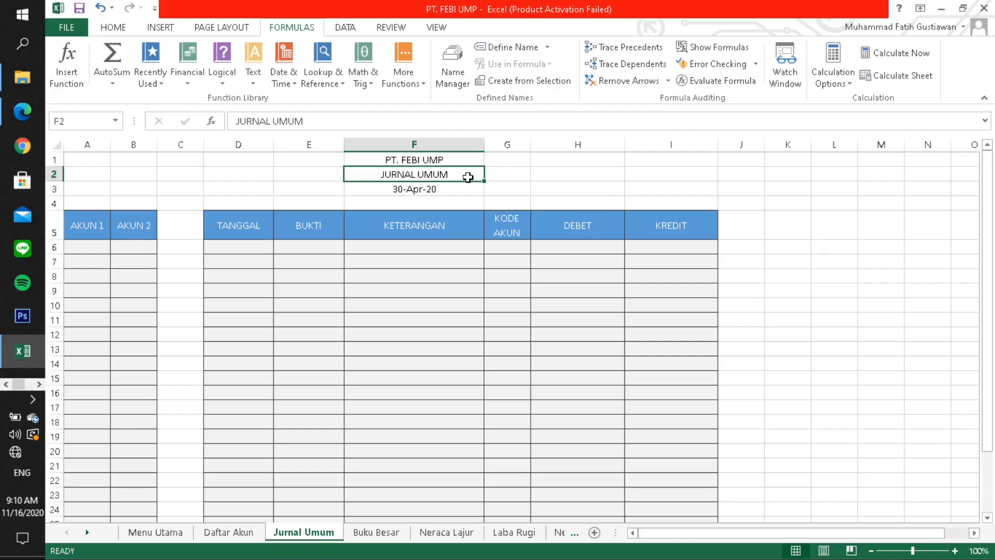
left_click(468, 189)
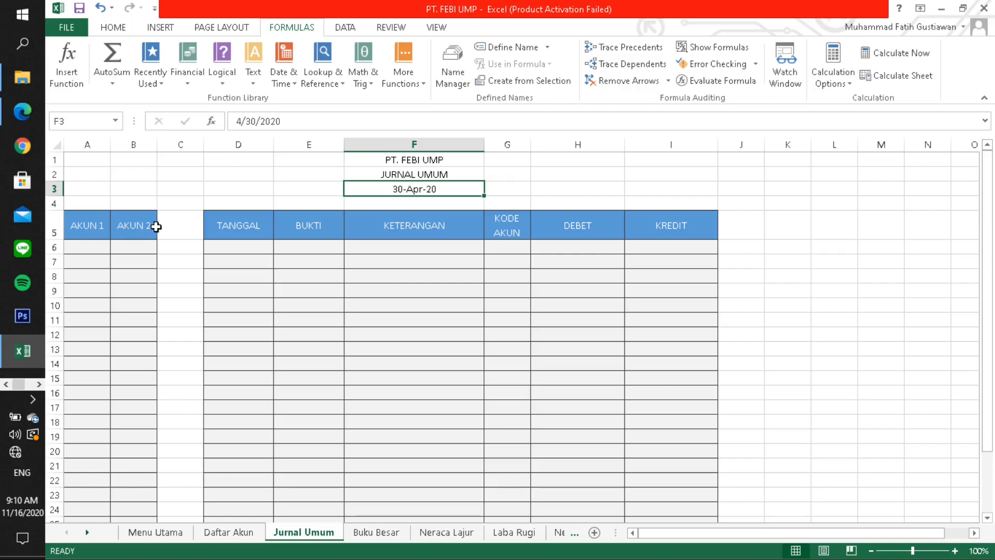
left_click(243, 234)
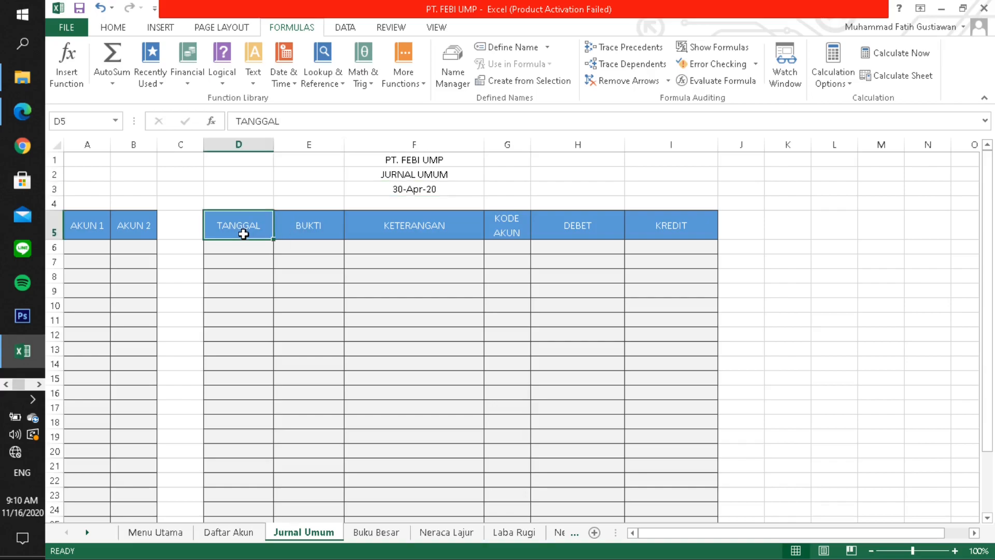
left_click(335, 232)
left_click(470, 228)
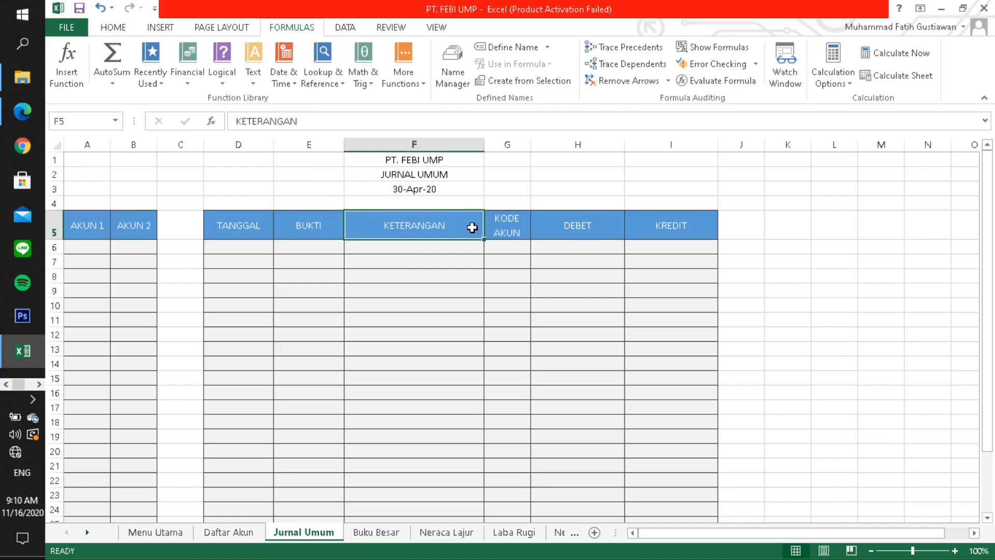
left_click(526, 228)
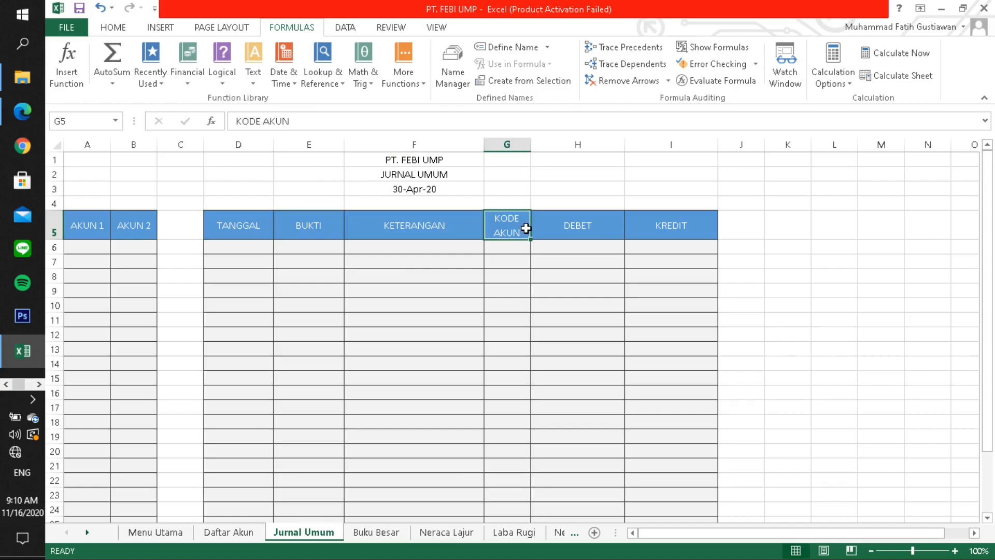
left_click(615, 231)
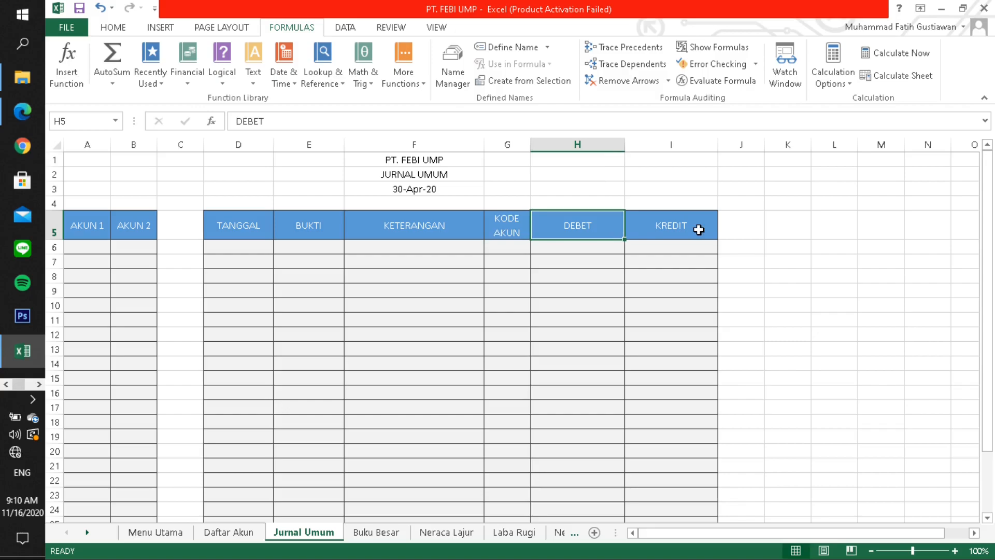
left_click(698, 230)
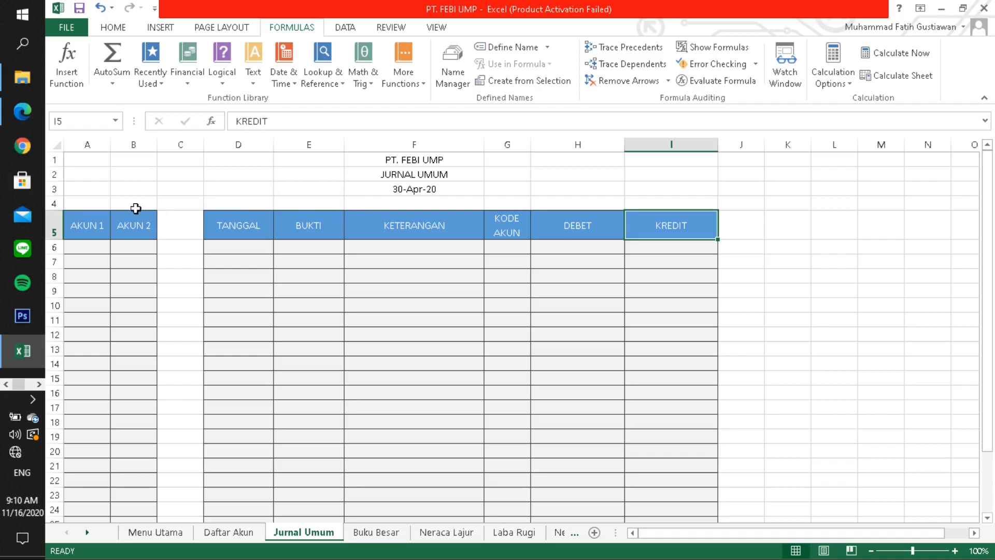
left_click(89, 230)
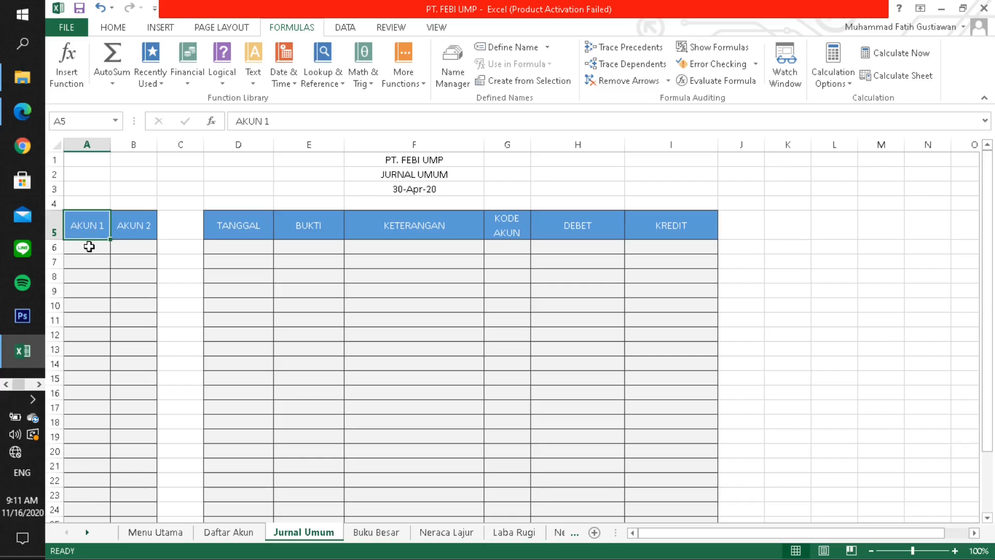
Enter the formula =G6 in A6 under AKUN 1 and fill it down to A30.
left_click(89, 246)
type("=")
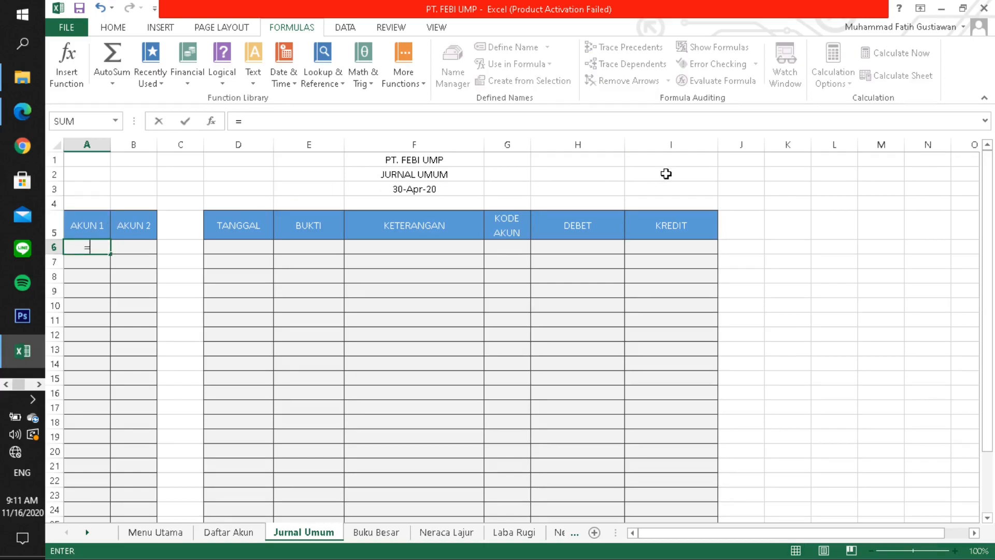
left_click(507, 247)
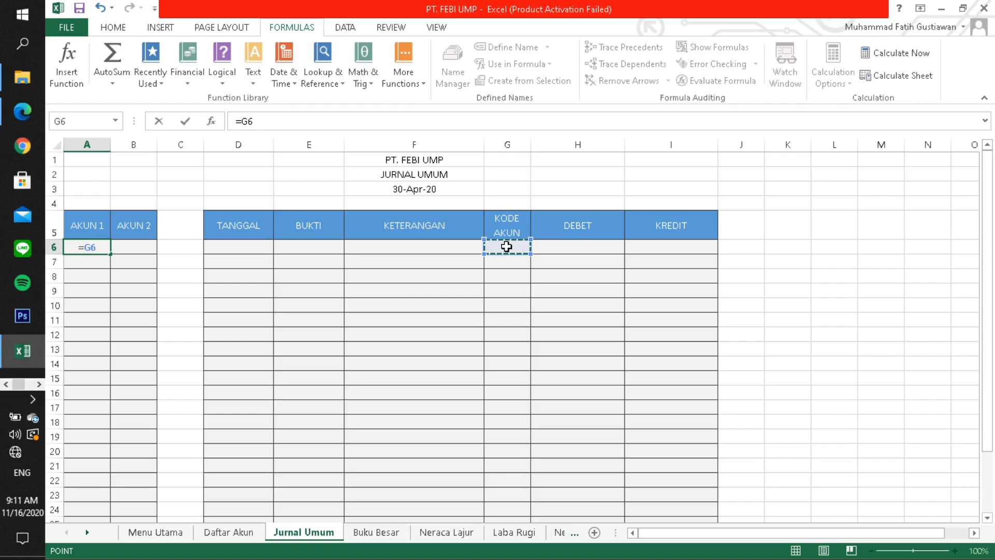
key("Return")
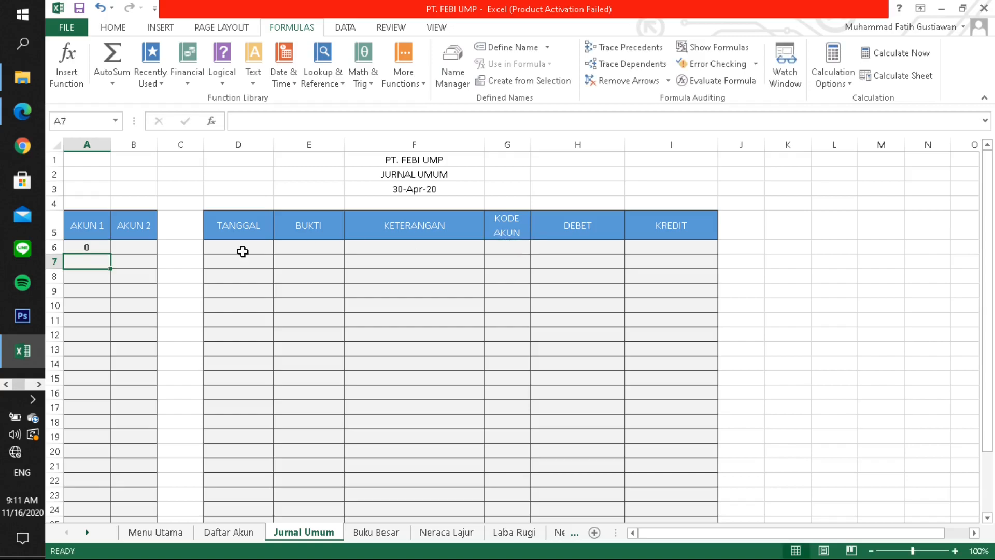
left_click(87, 247)
left_click_drag(110, 256, 108, 471)
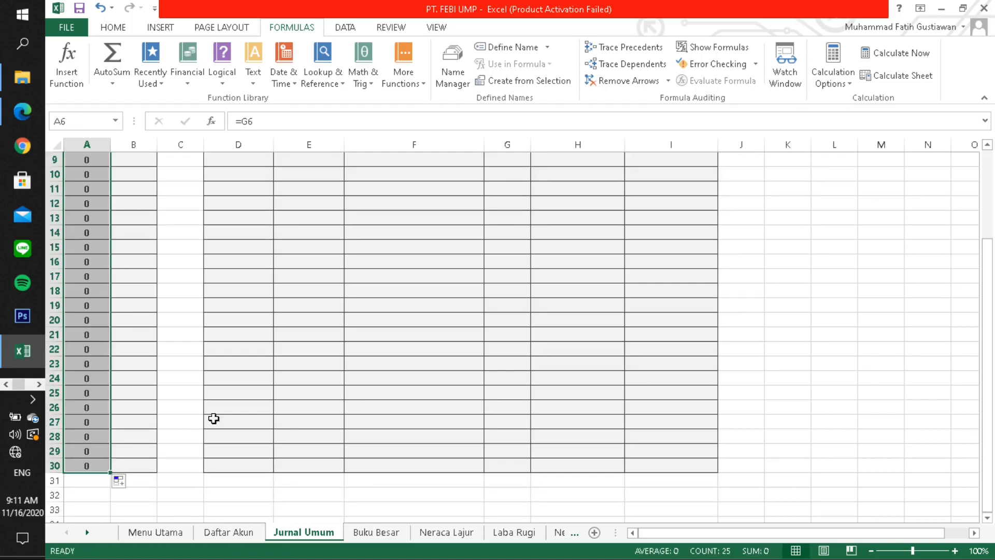
scroll(275, 382, "up", 3)
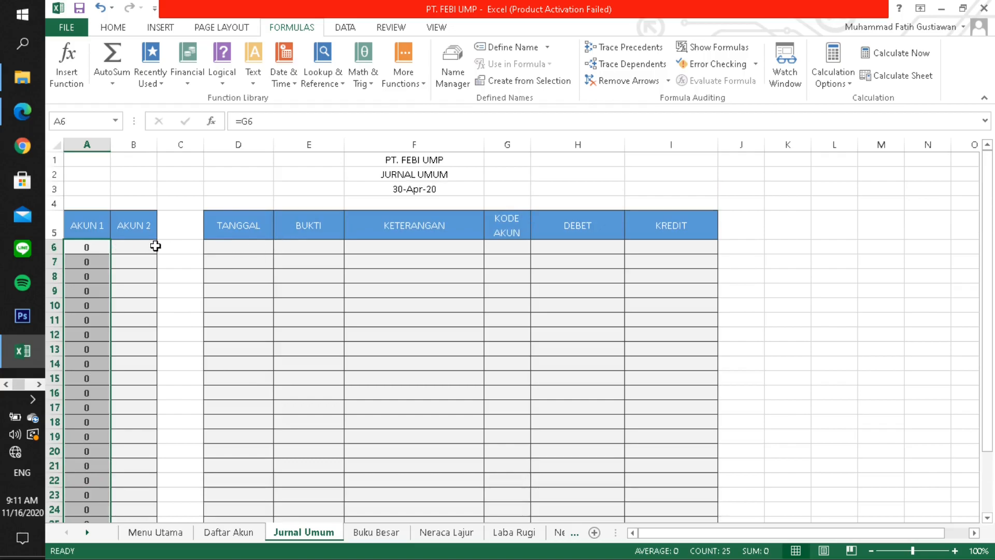
Enter the formula =COUNTIF(G6:G6,G6) in B6 under AKUN 2.
left_click(125, 247)
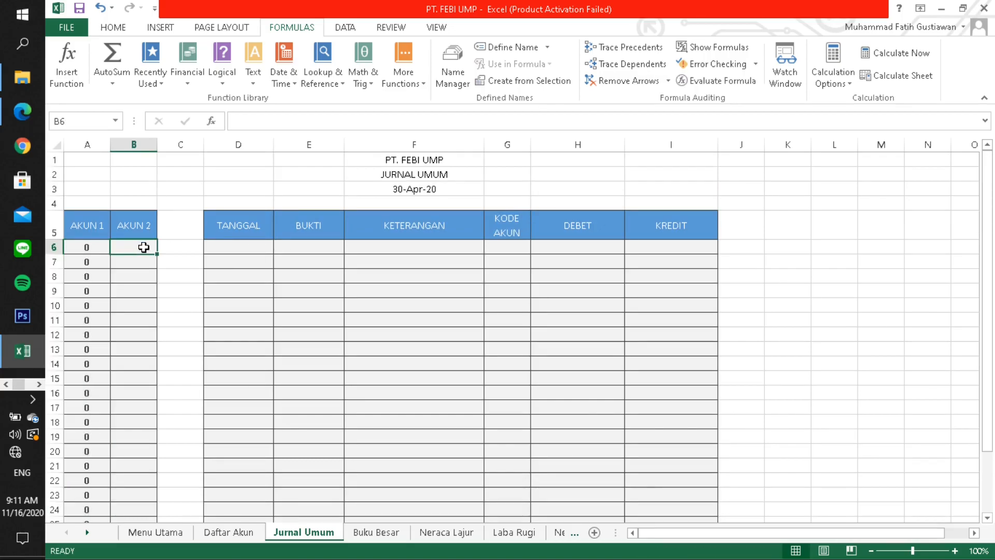
type("=COU")
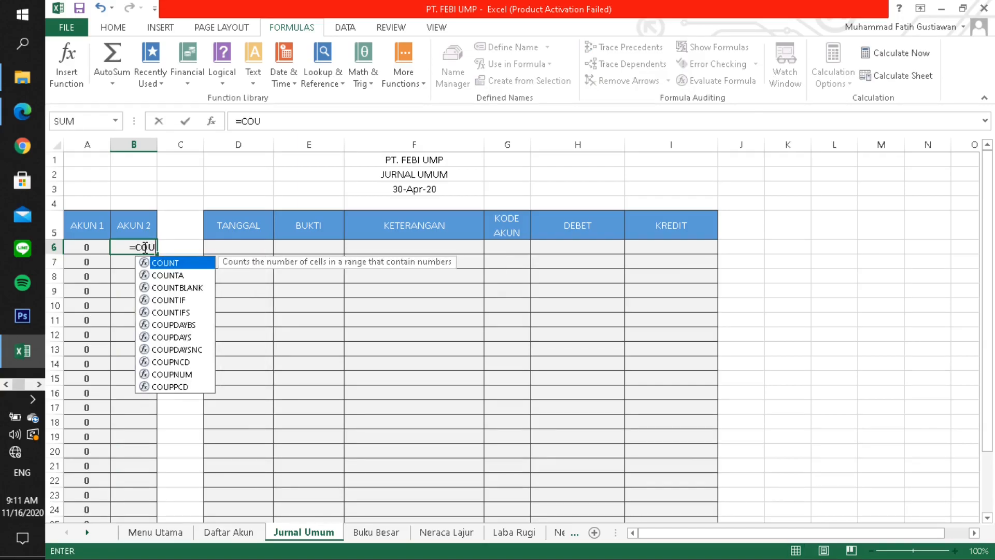
type("NTIF")
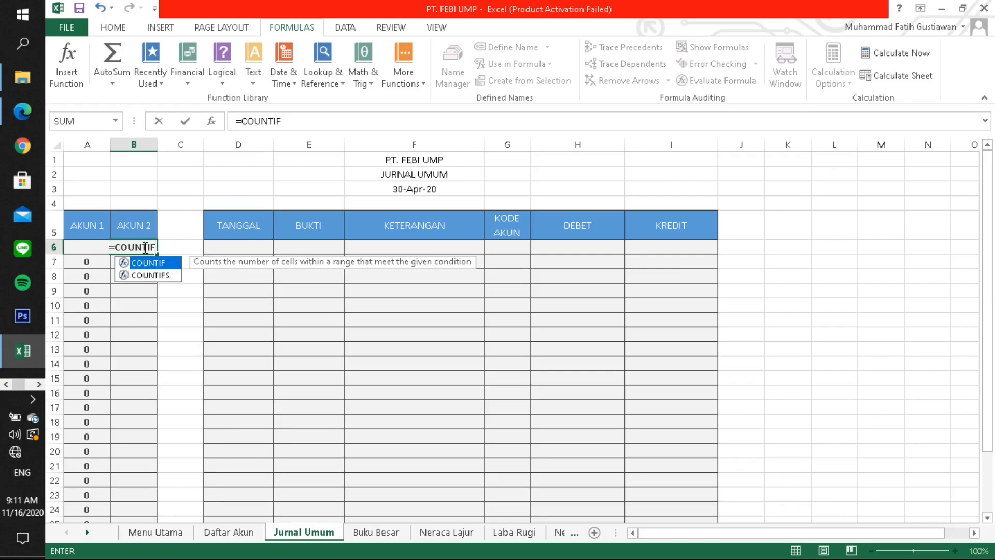
double_click(147, 262)
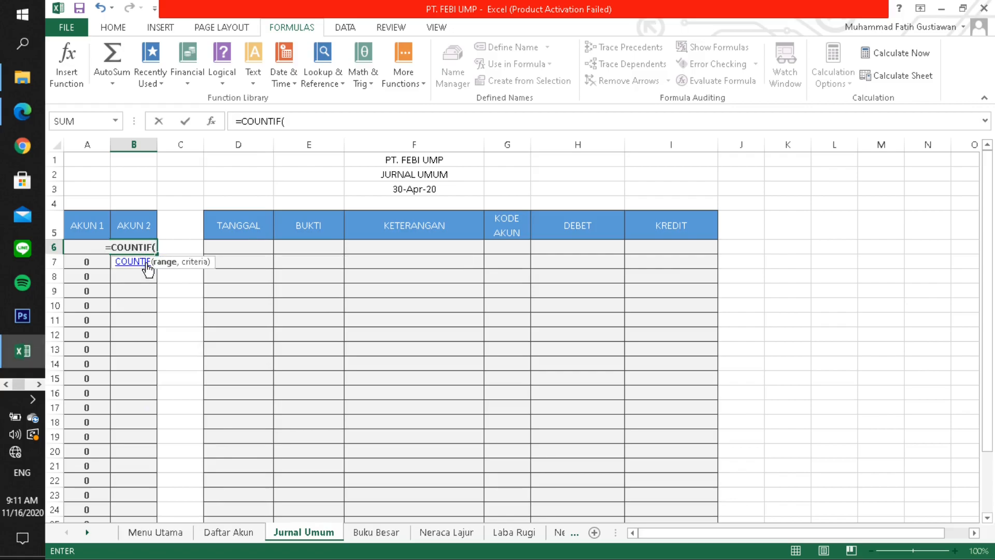
left_click(507, 248)
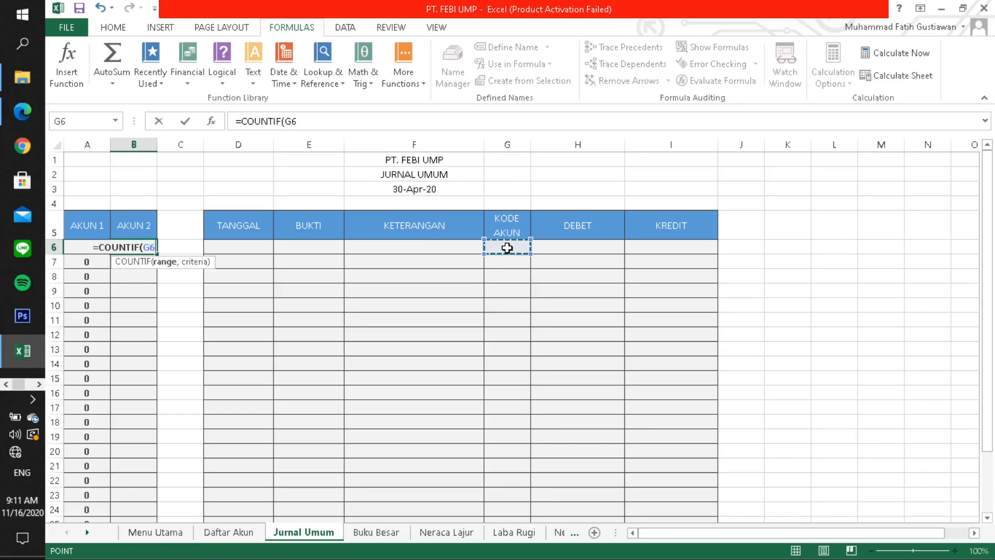
key("F8")
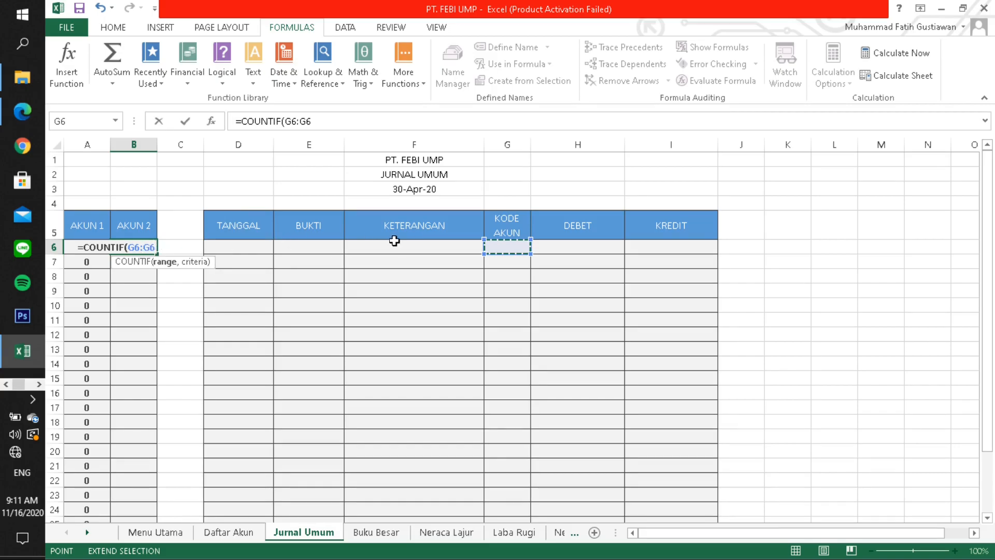
type(",")
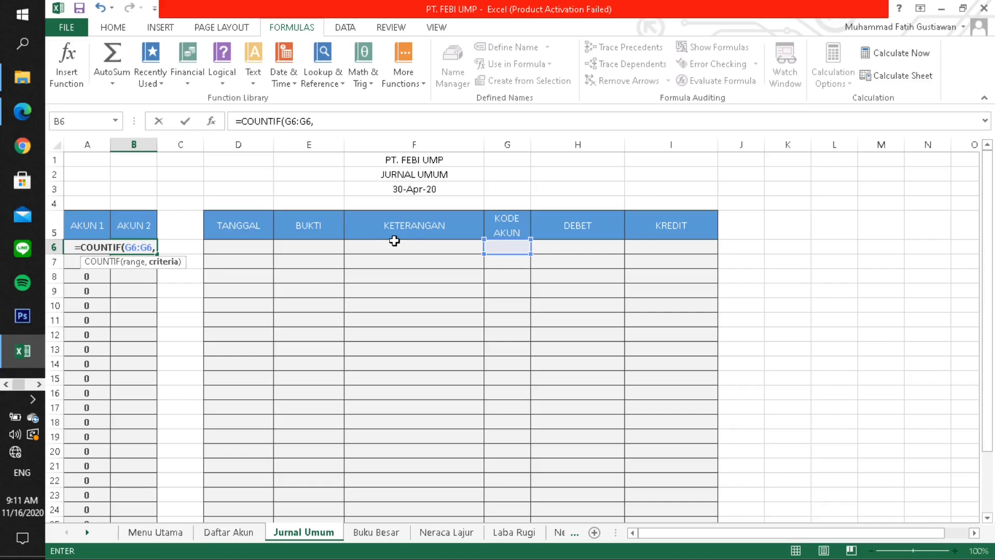
left_click(507, 250)
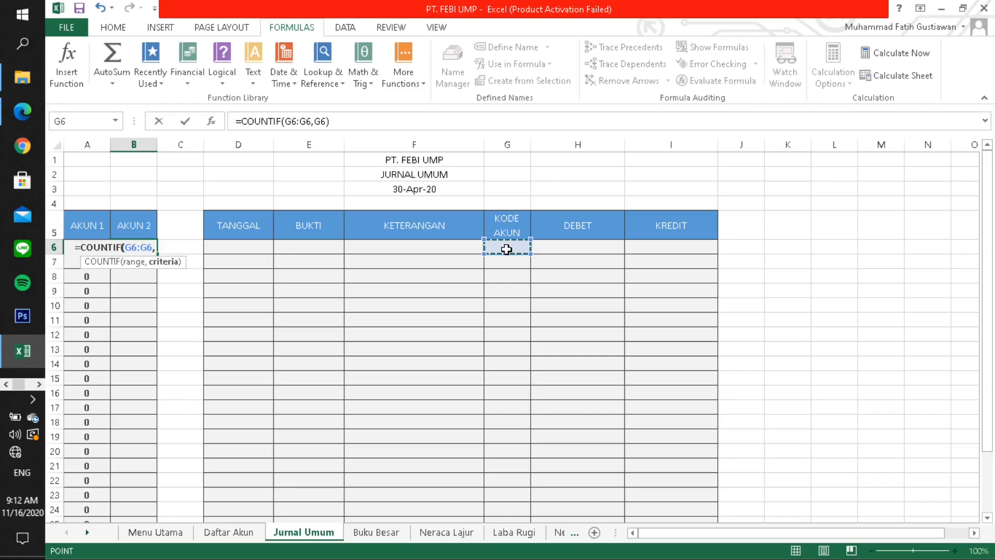
type(")")
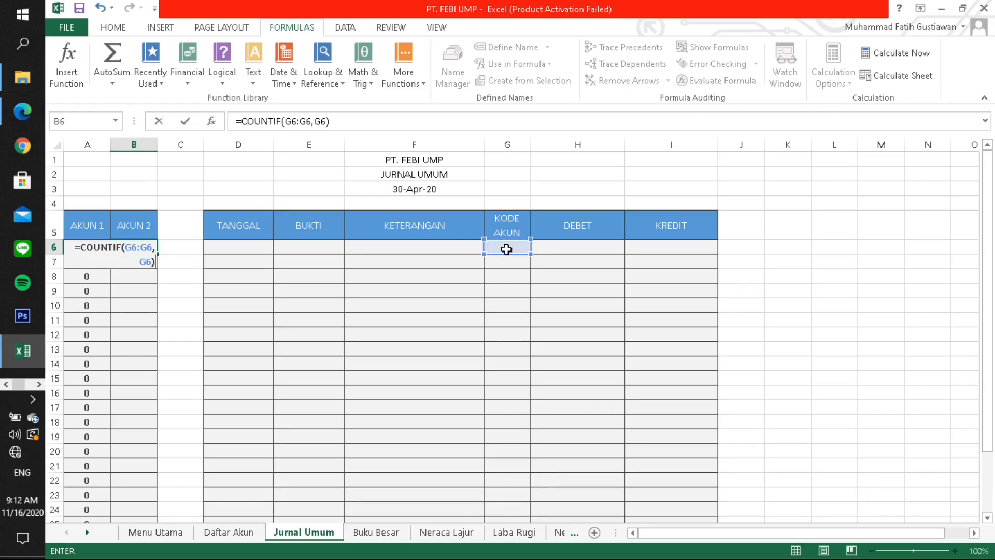
key("Return")
Fill the COUNTIF formula from B6 down the AKUN 2 column to B30.
left_click(137, 249)
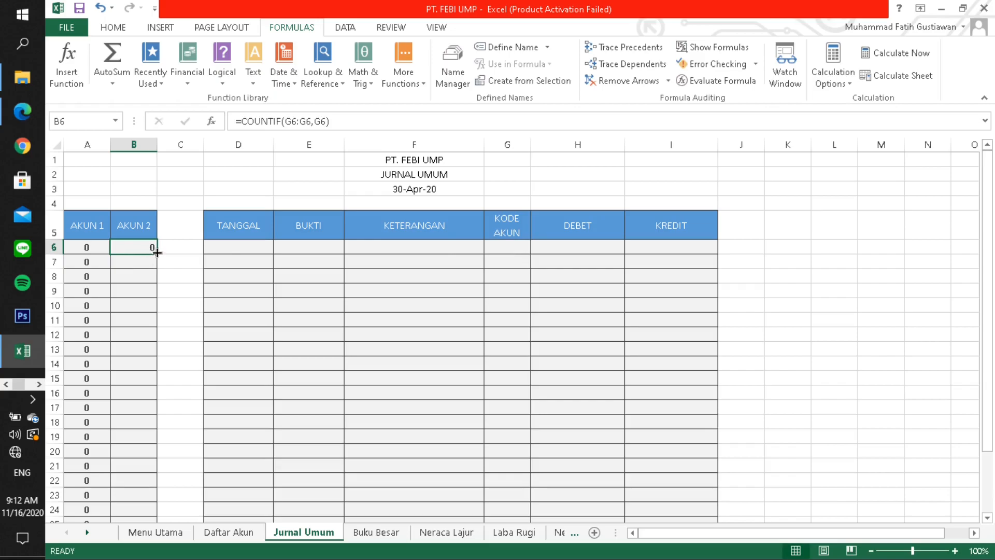
left_click_drag(156, 252, 156, 510)
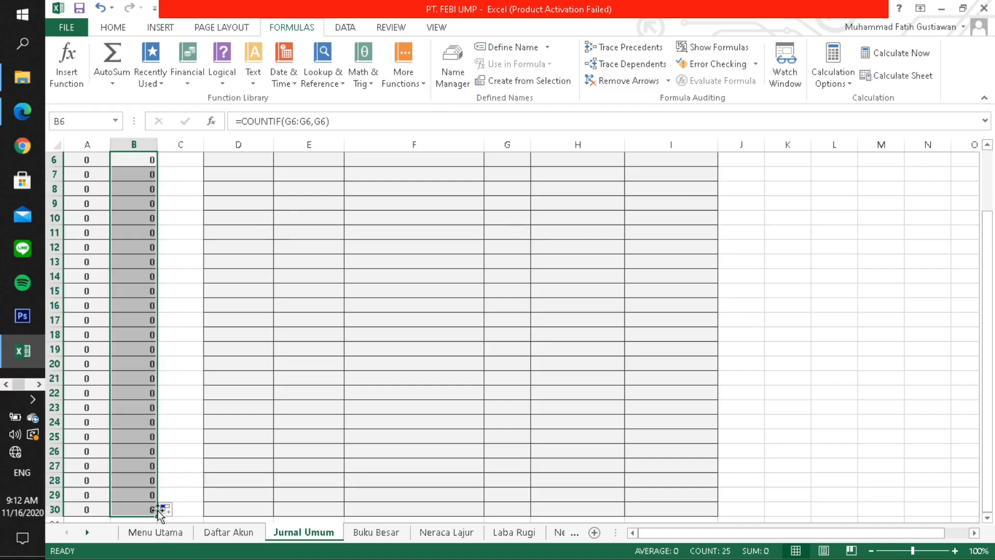
scroll(141, 271, "up", 2)
scroll(283, 275, "down", 1)
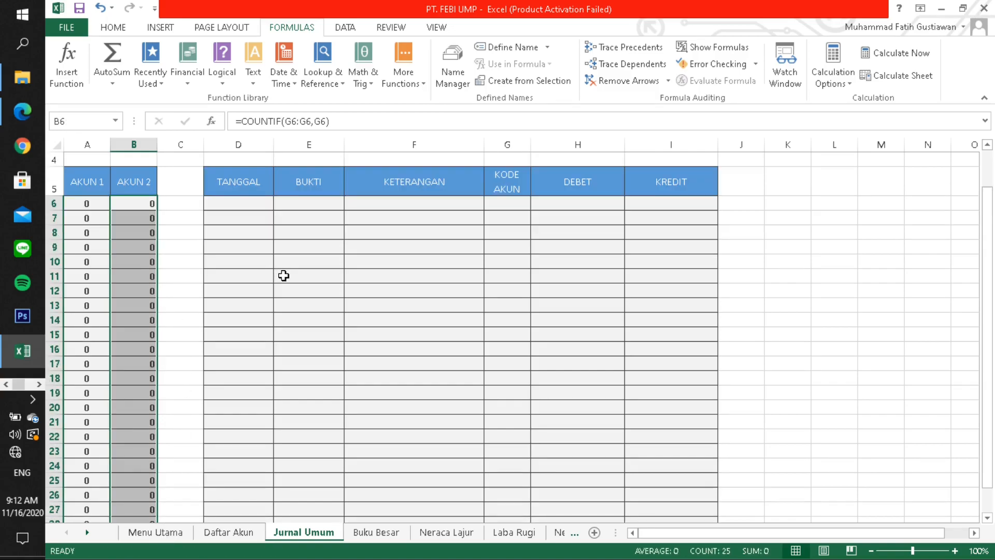
Examine the AKUN 1 and AKUN 2 formulas in row 6 against the KODE AKUN cells they refer to.
left_click(95, 205)
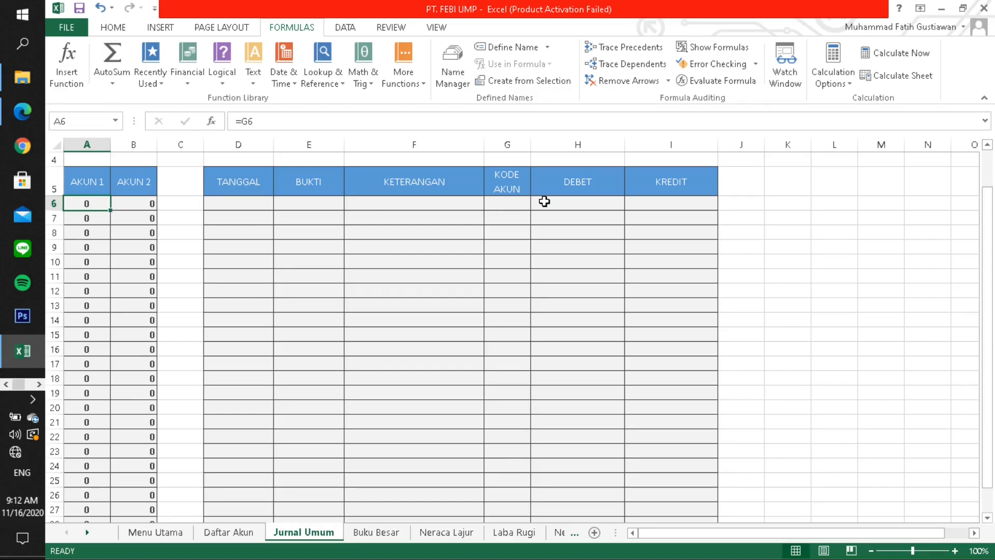
left_click(508, 206)
left_click(507, 218)
left_click(504, 236)
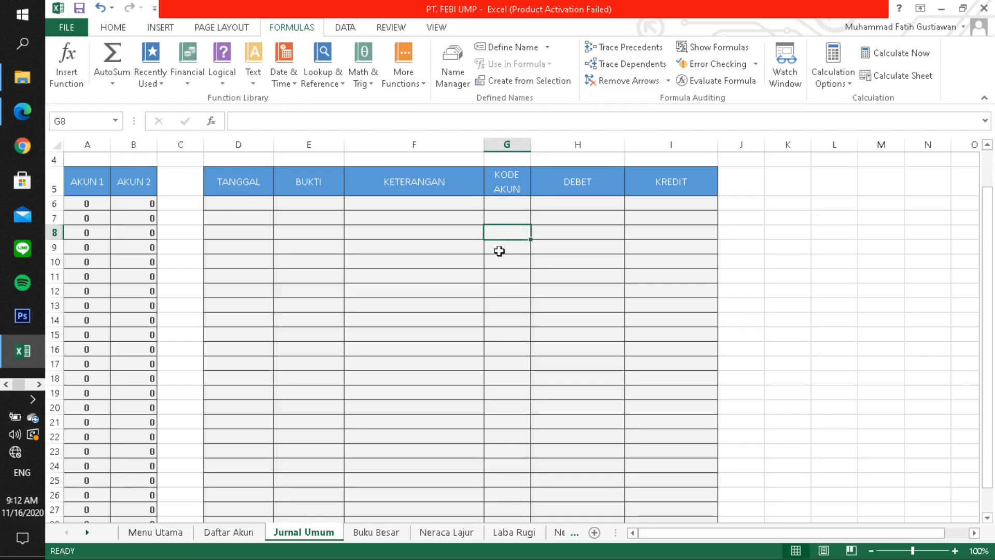
left_click(138, 205)
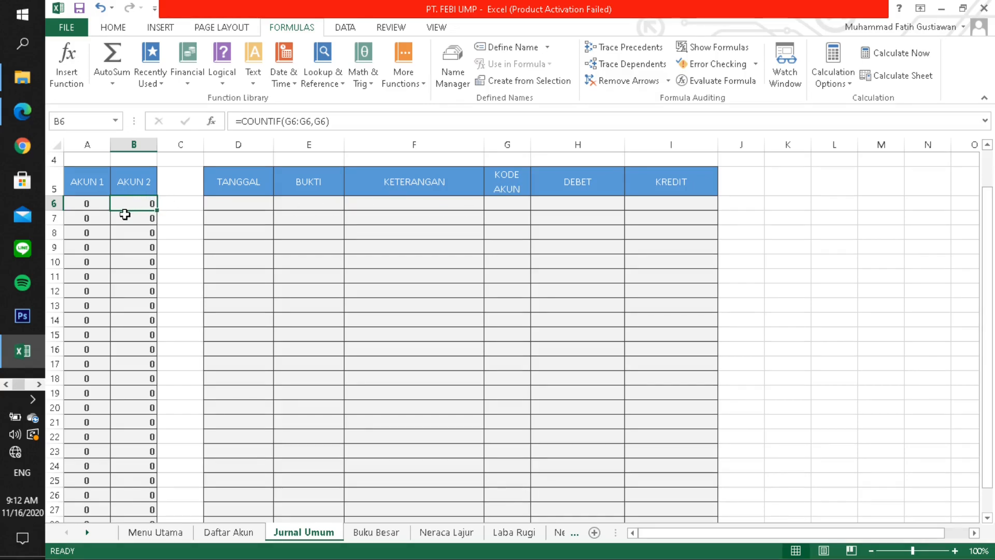
scroll(134, 203, "up", 1)
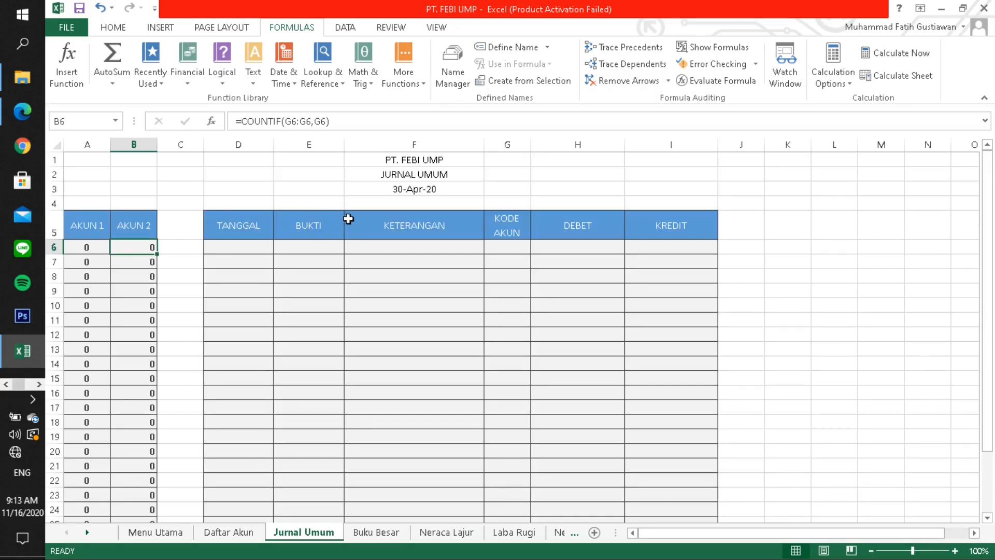
left_click(363, 227)
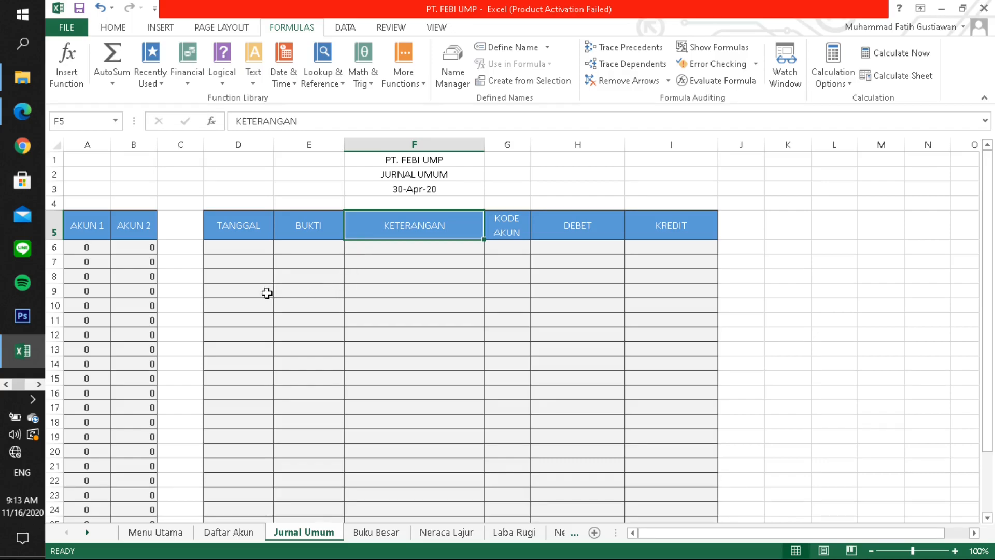
Consult the transaction list in UTS_KOMPUTER AKUNTANSI.pdf in Edge, and enter 1 APRIL 2020 as the first TANGGAL in D6 of the Excel sheet.
left_click(23, 114)
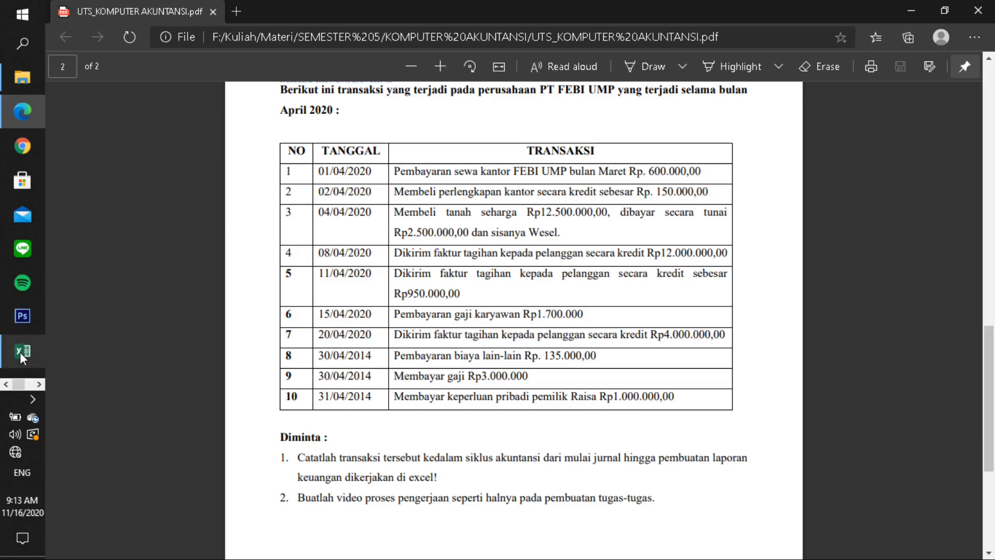
mouse_move(20, 352)
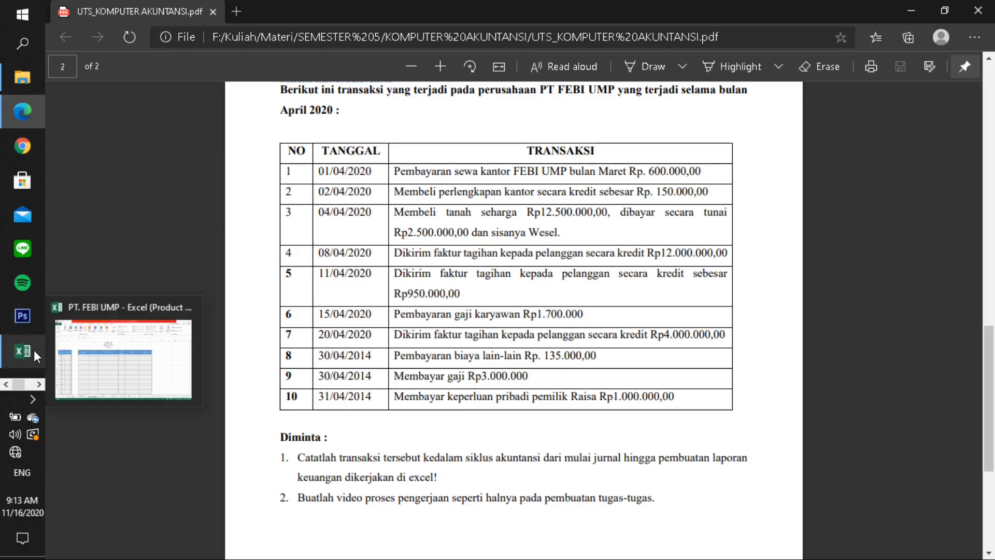
left_click(131, 347)
left_click(239, 249)
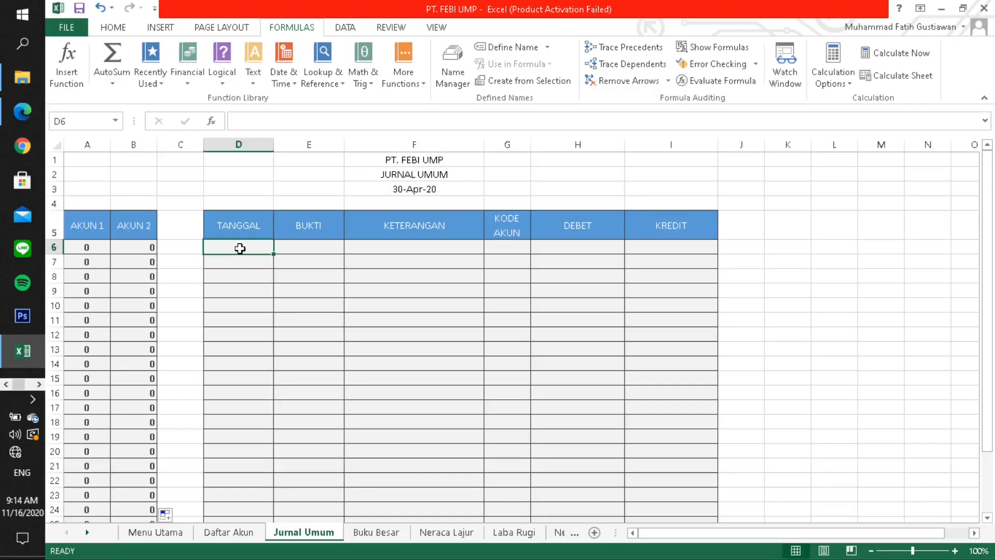
type("1 A")
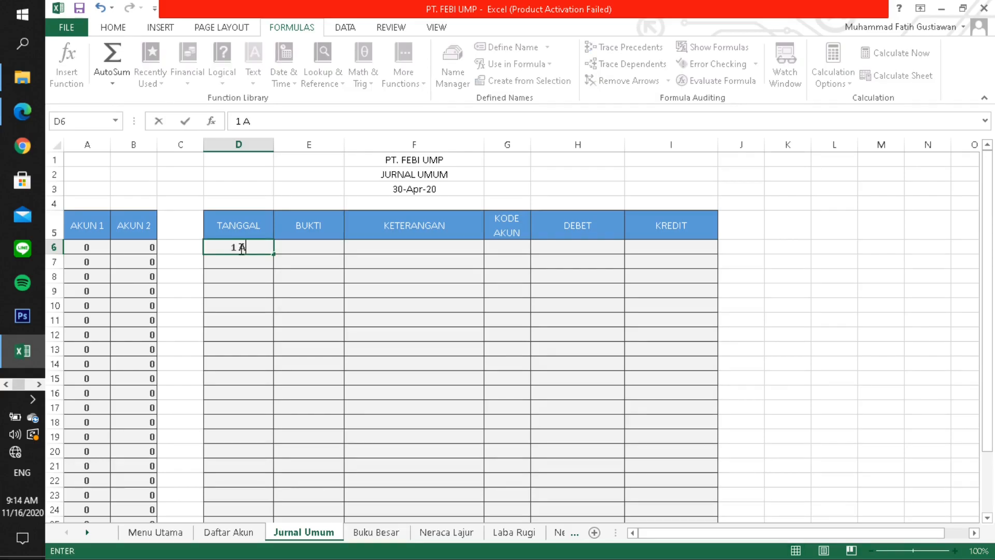
type("PRIL 2020")
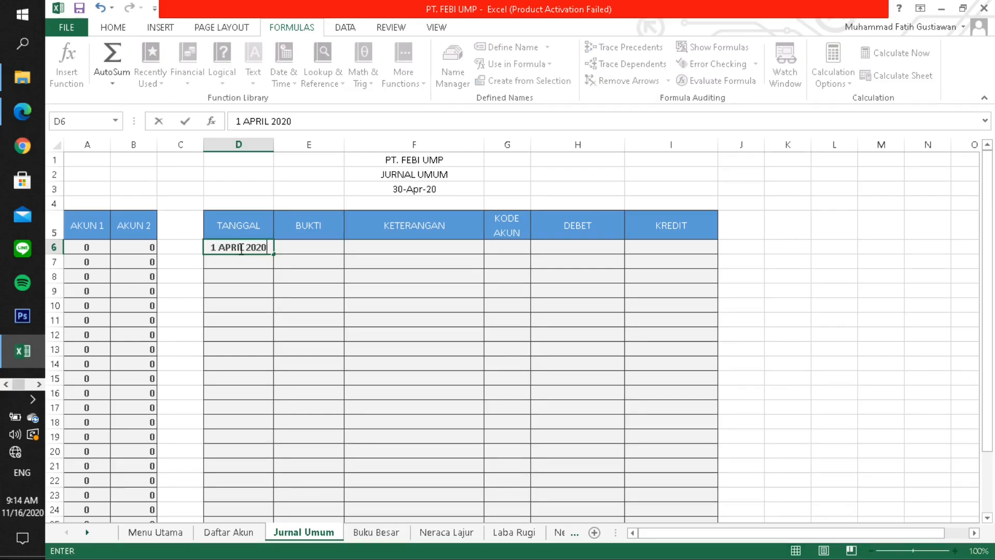
key("Return")
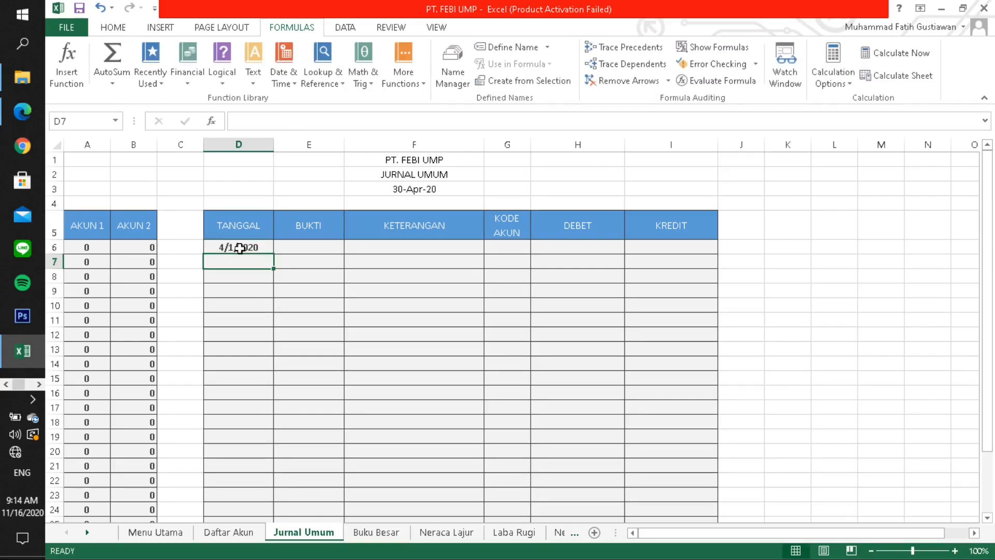
Enter the first transaction's accounts under KETERANGAN: BIAYA SEWA in F6 and an indented KAS in F7.
key("Right")
key("Up")
key("Right")
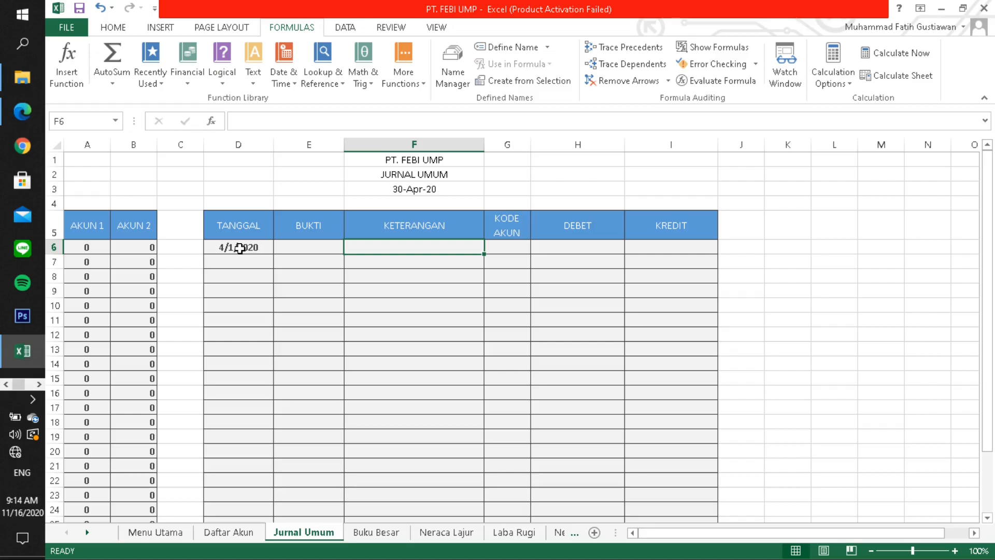
type("B")
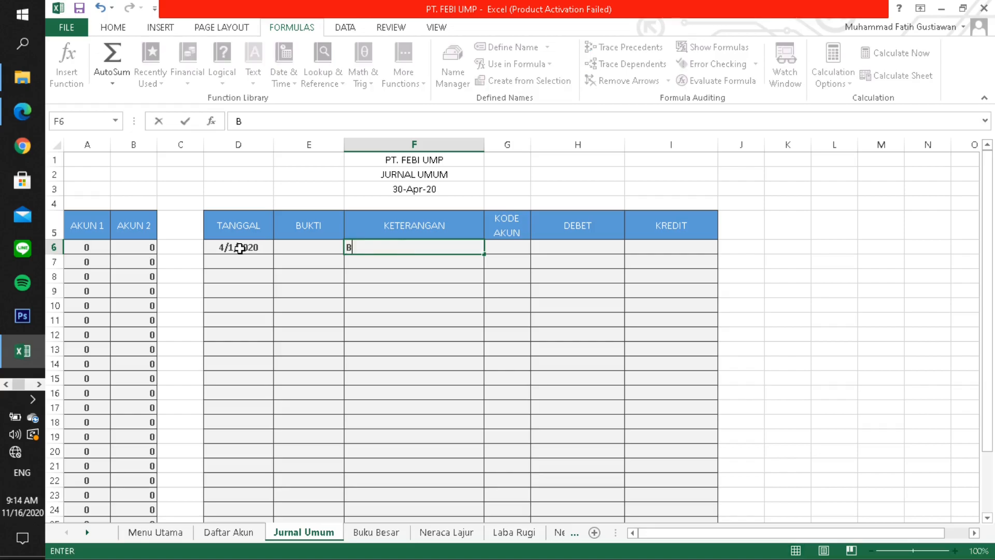
type("IAYA SEWA")
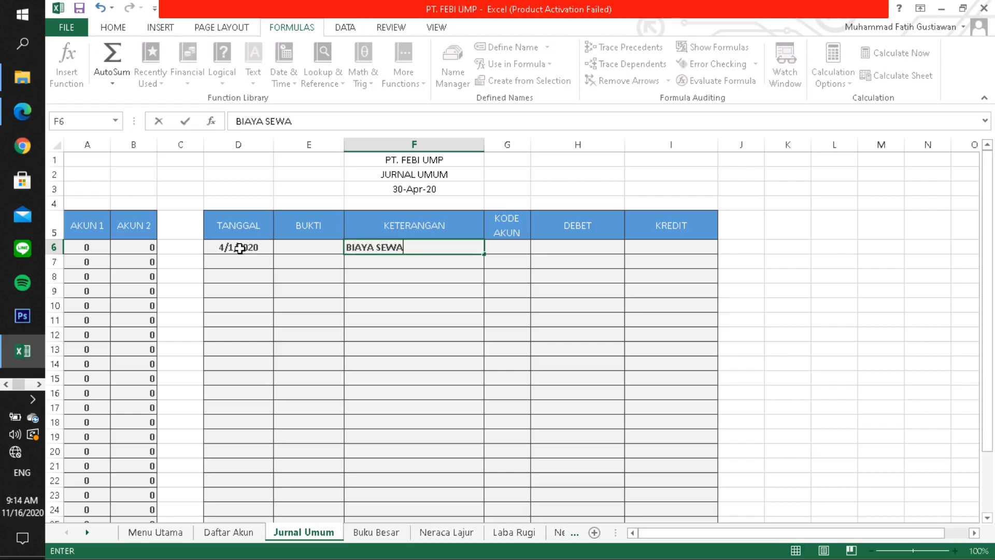
key("Return")
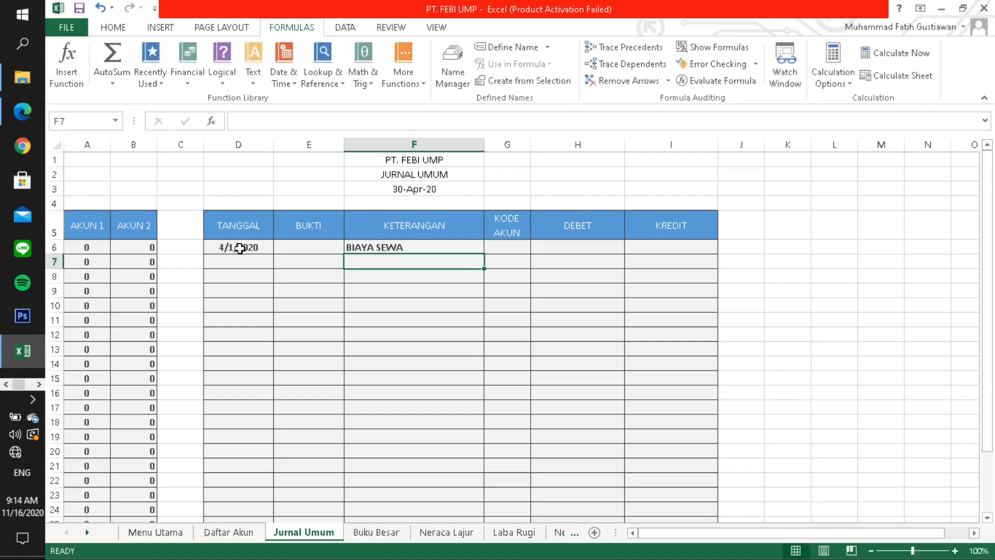
type("-")
key("BackSpace")
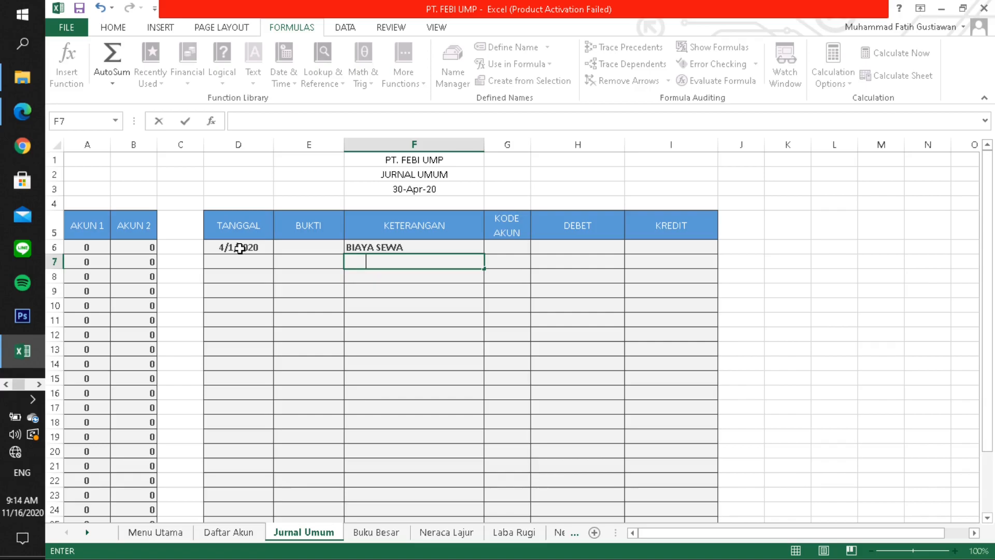
type("KAS")
key("Tab")
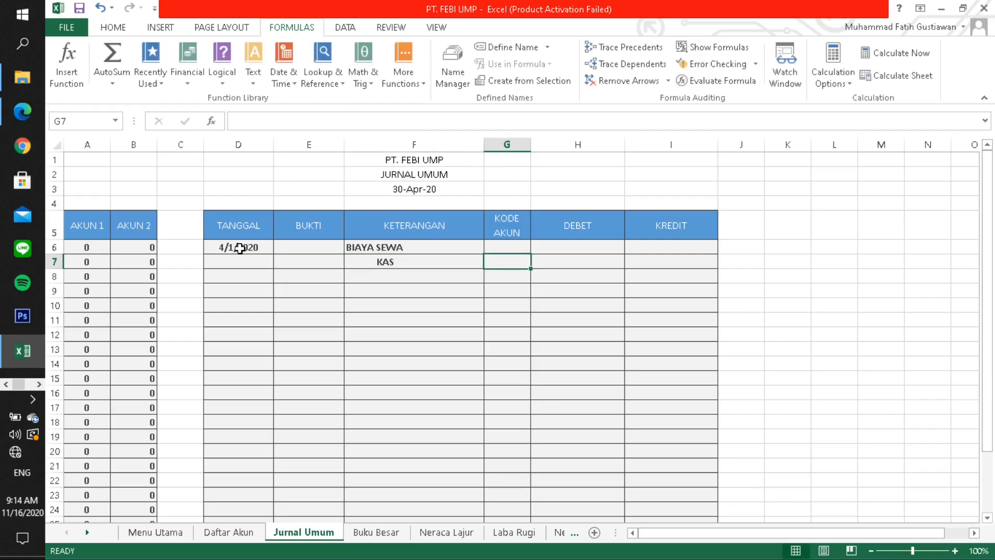
key("Up")
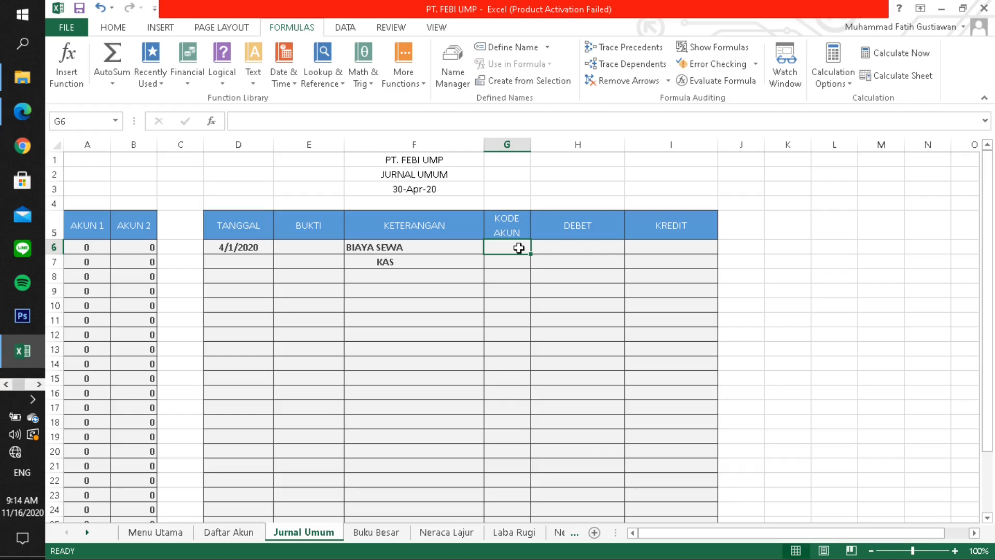
On the Daftar Akun sheet, define the account codes in A7:A35 as a workbook-scoped named range KODEAKUN.
left_click(229, 533)
scroll(155, 325, "up", 3)
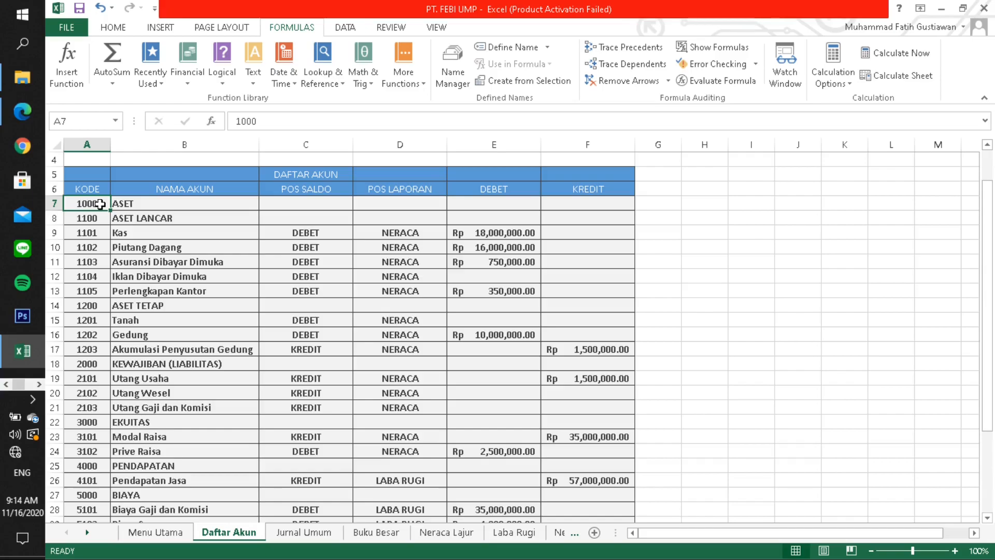
scroll(101, 290, "down", 5)
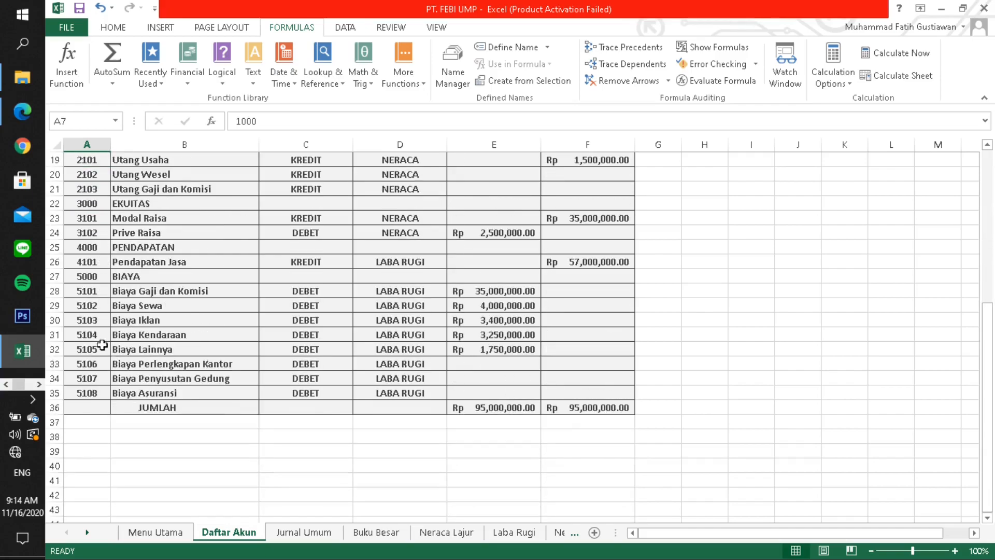
left_click(94, 395, "shift")
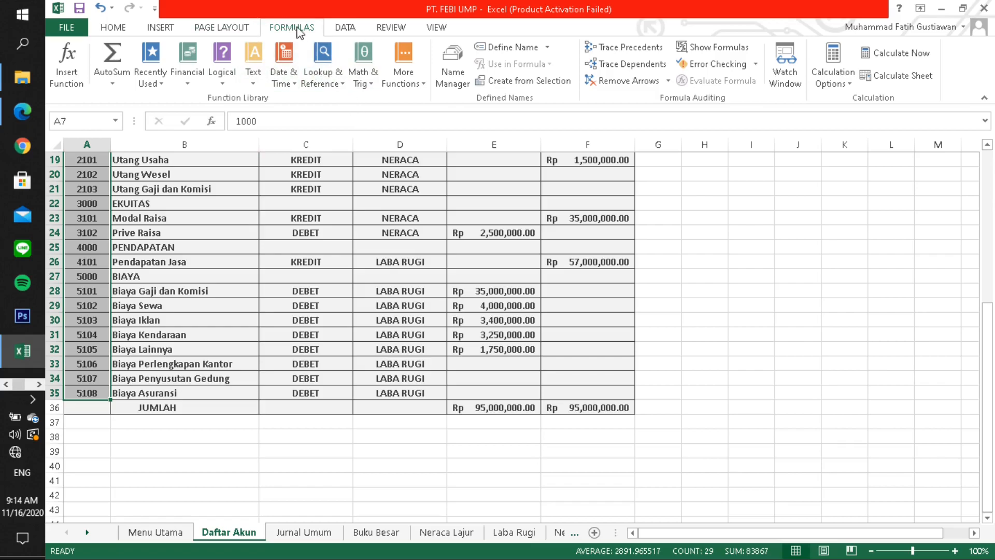
left_click(511, 52)
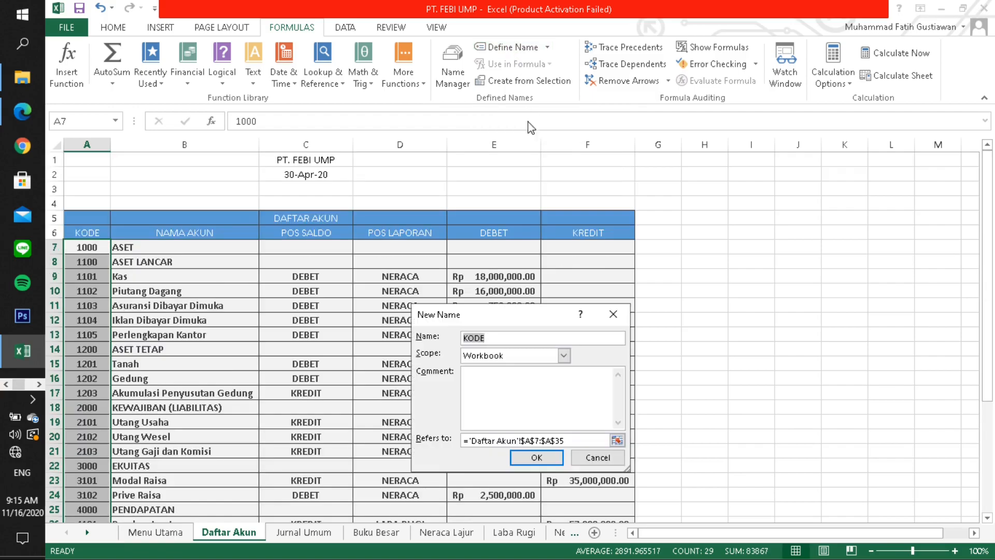
left_click(498, 337)
type("AKUN")
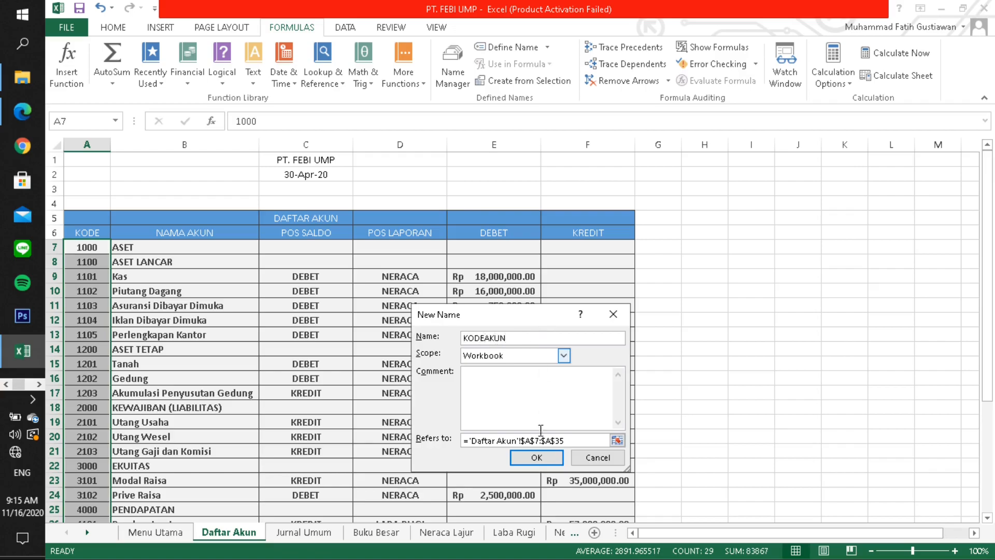
left_click(537, 457)
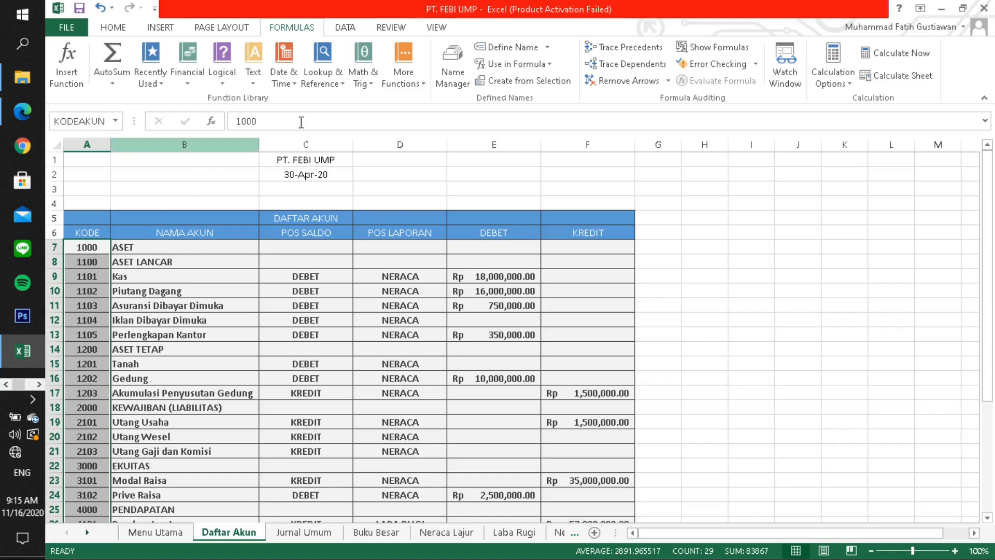
On the Jurnal Umum sheet, give G6 a list validation sourced from =KODEAKUN with Ignore blank off, and copy it down the KODE AKUN column.
left_click(300, 537)
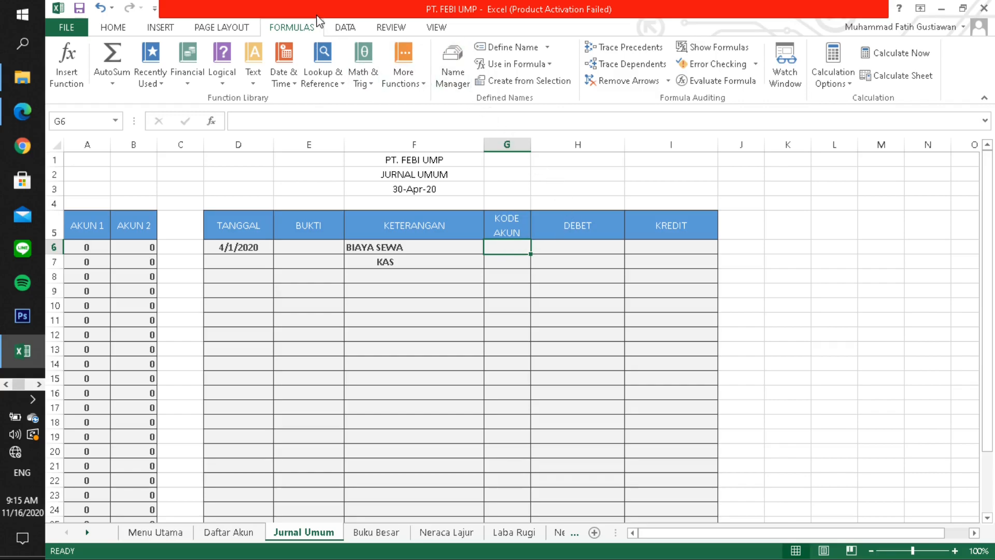
left_click(343, 31)
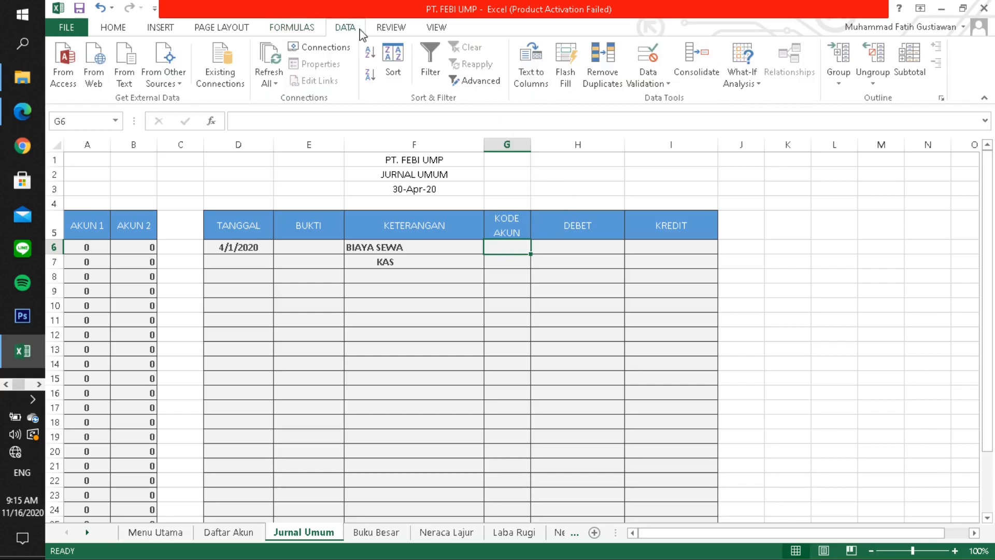
left_click(649, 56)
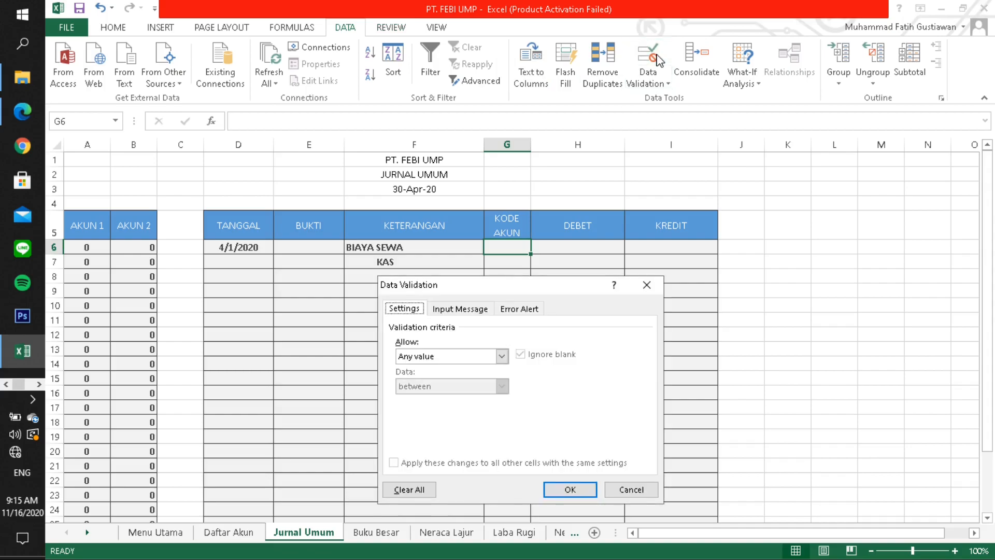
left_click(502, 356)
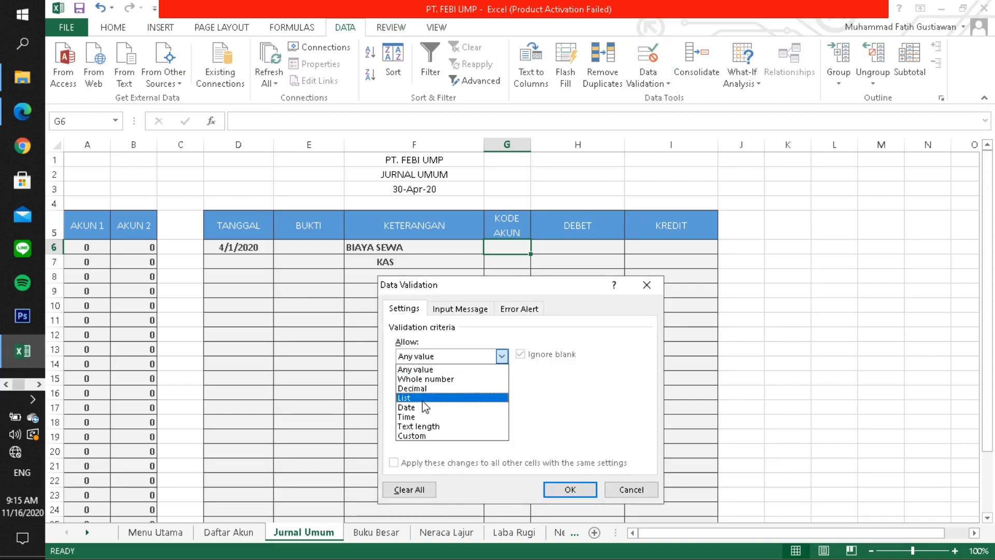
left_click(424, 398)
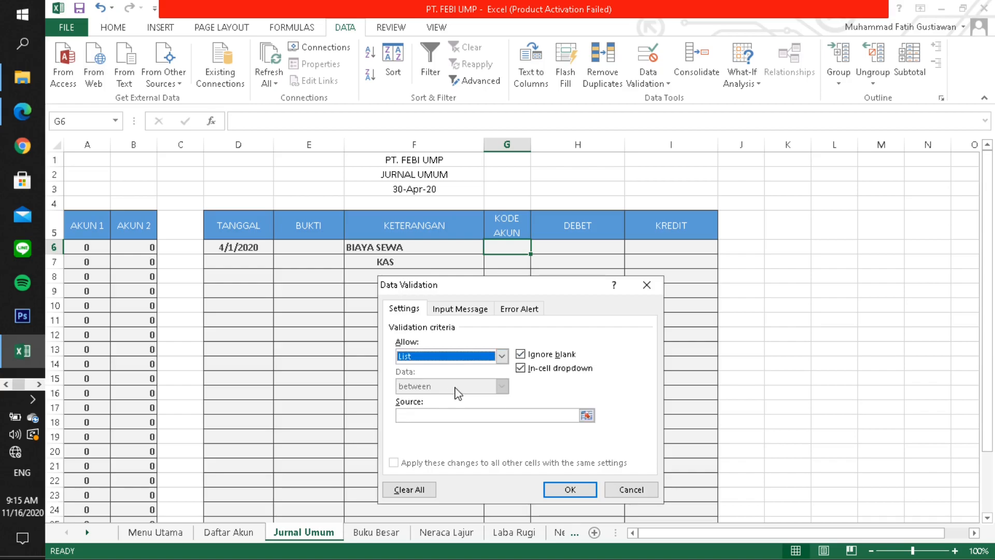
left_click(522, 356)
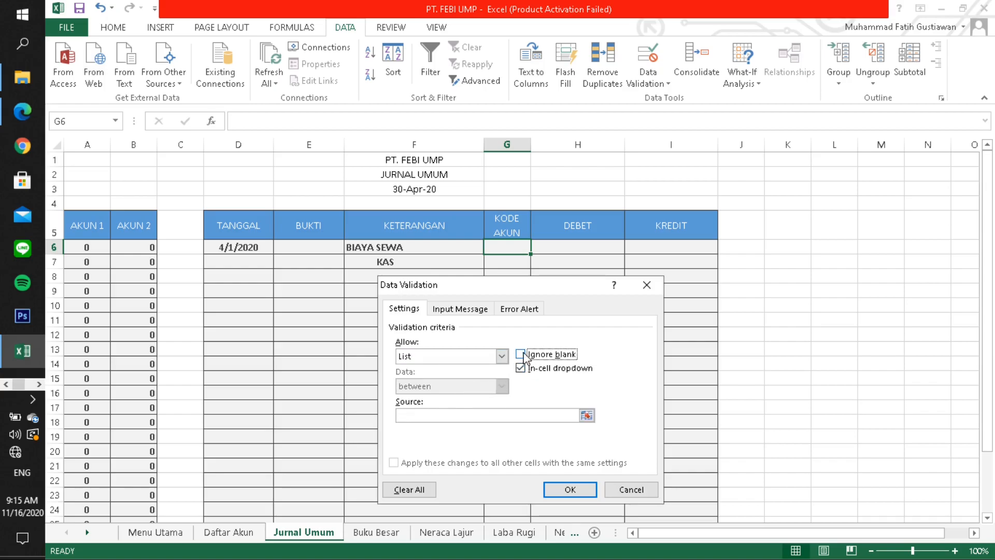
left_click(440, 415)
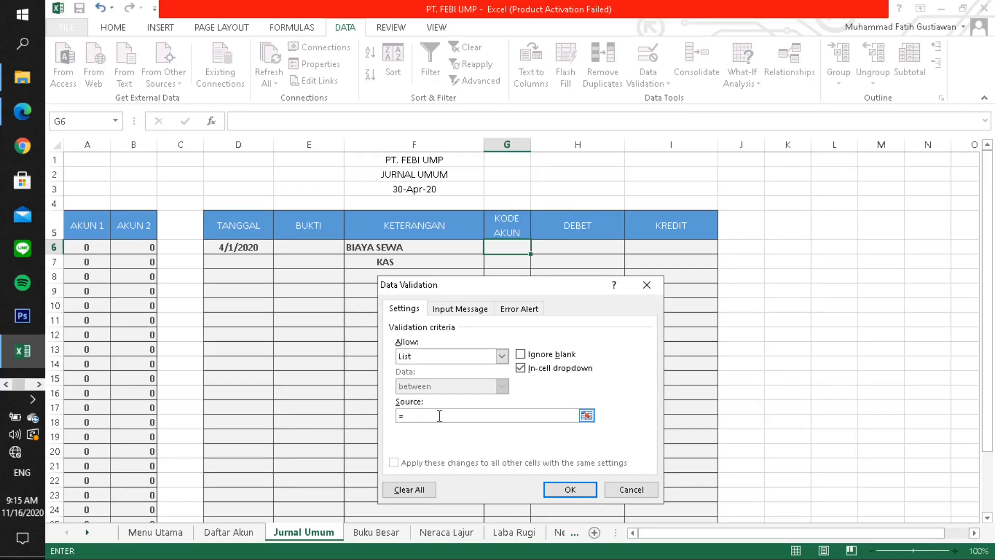
type("KODEAKUN")
left_click(570, 489)
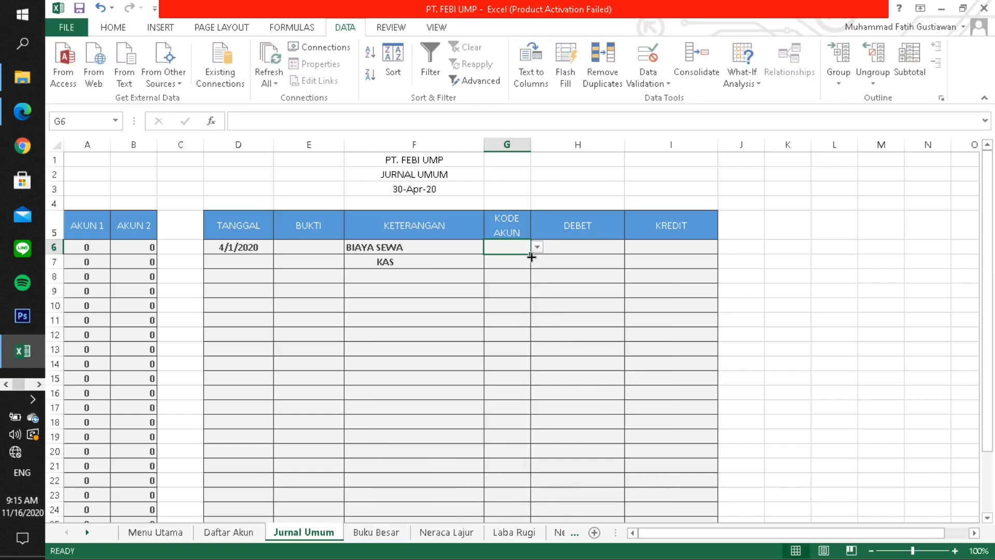
mouse_move(532, 255)
left_mouse_down()
mouse_move(525, 546)
mouse_move(528, 483)
mouse_move(529, 498)
left_mouse_up()
scroll(511, 351, "up", 2)
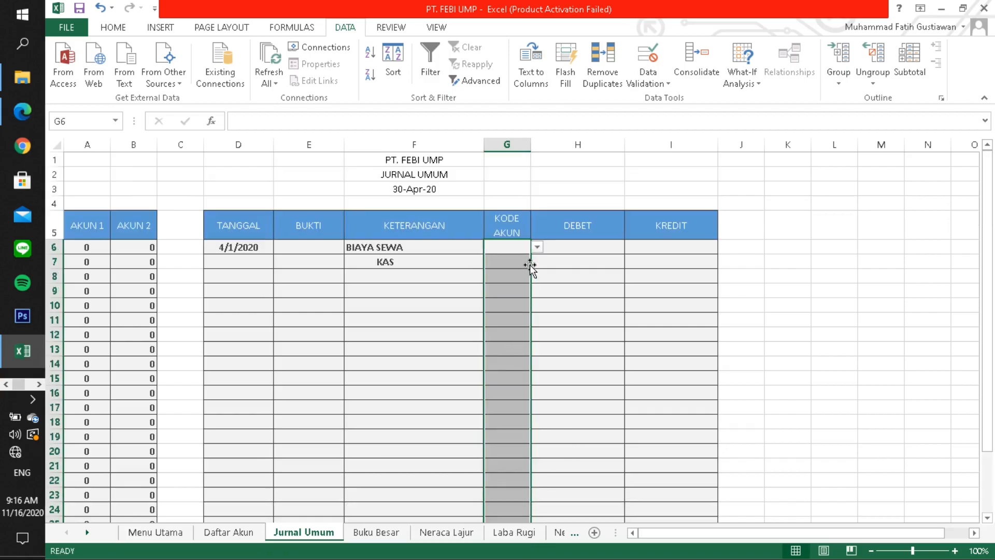
Choose the first transaction's account codes under KODE AKUN: 5102 for BIAYA SEWA in G6 and 1101 for KAS in G7.
left_click(518, 248)
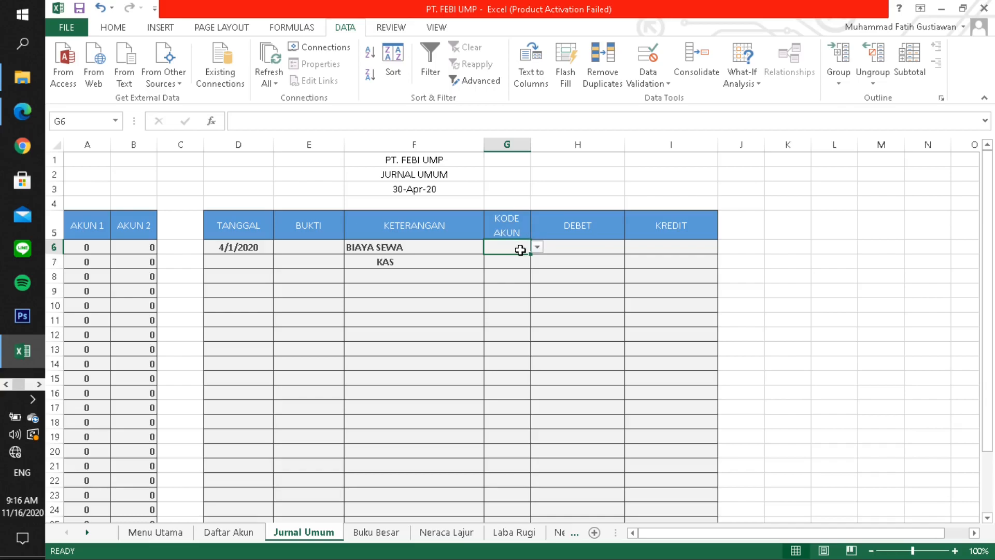
left_click(538, 248)
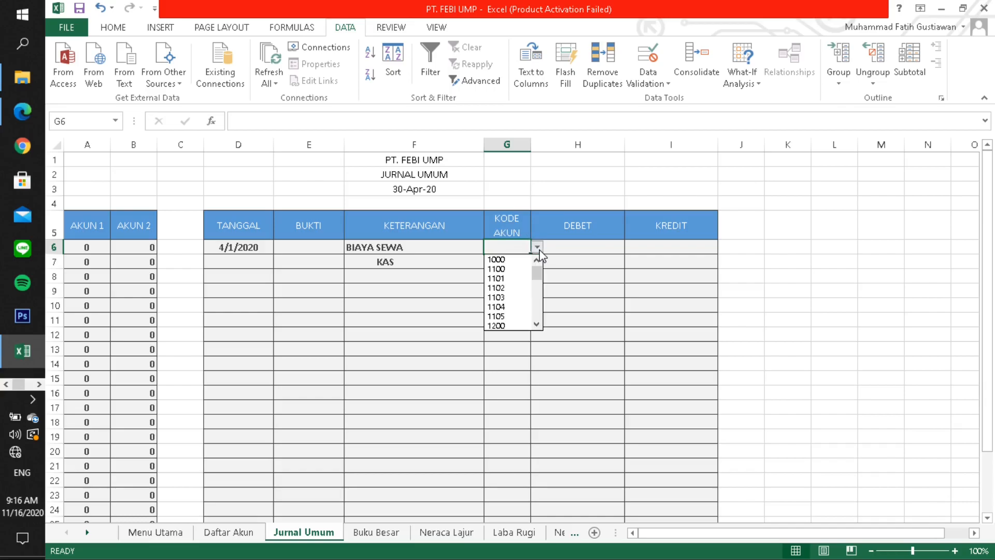
mouse_move(537, 275)
left_mouse_down()
mouse_move(537, 317)
mouse_move(539, 266)
mouse_move(537, 327)
mouse_move(545, 264)
left_mouse_up()
left_click_drag(537, 279, 536, 313)
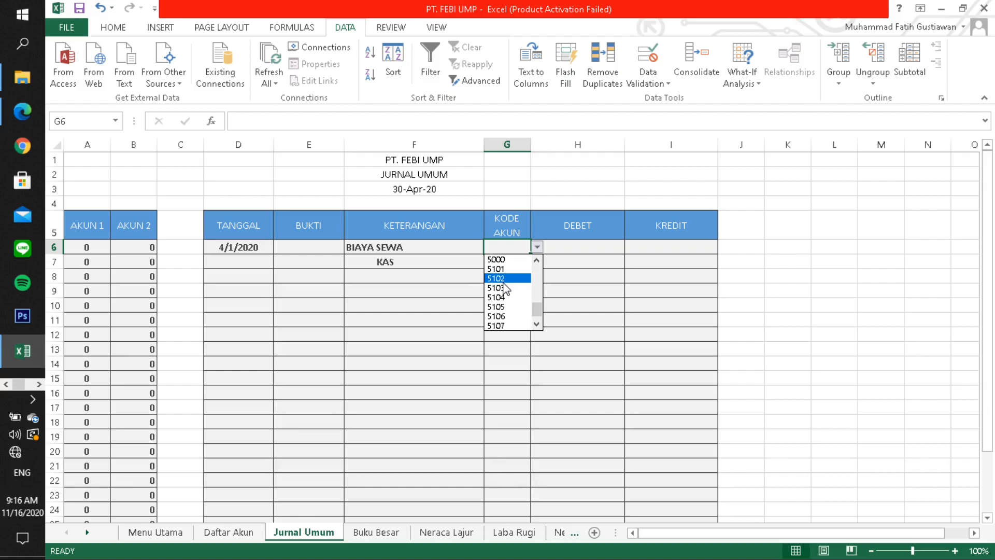
left_click(504, 282)
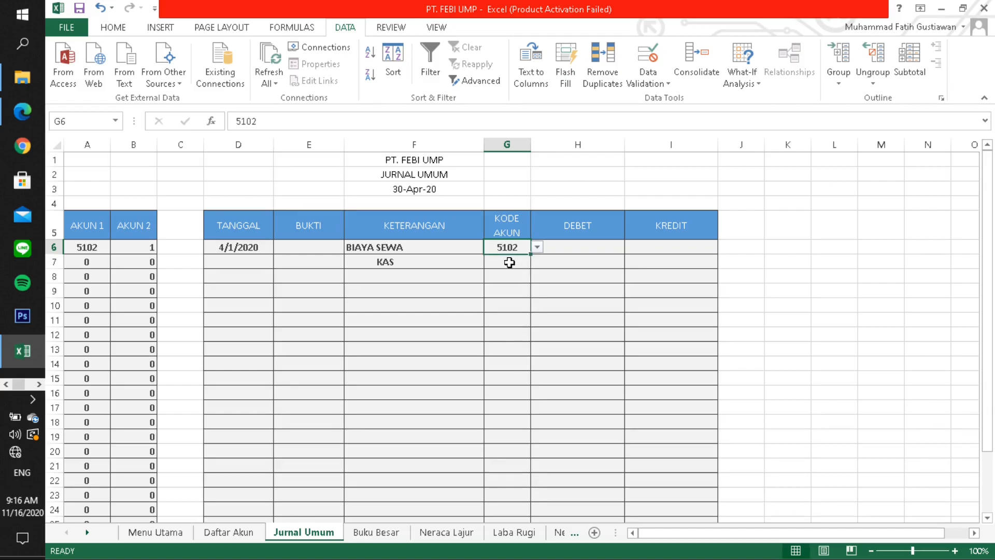
left_click(509, 263)
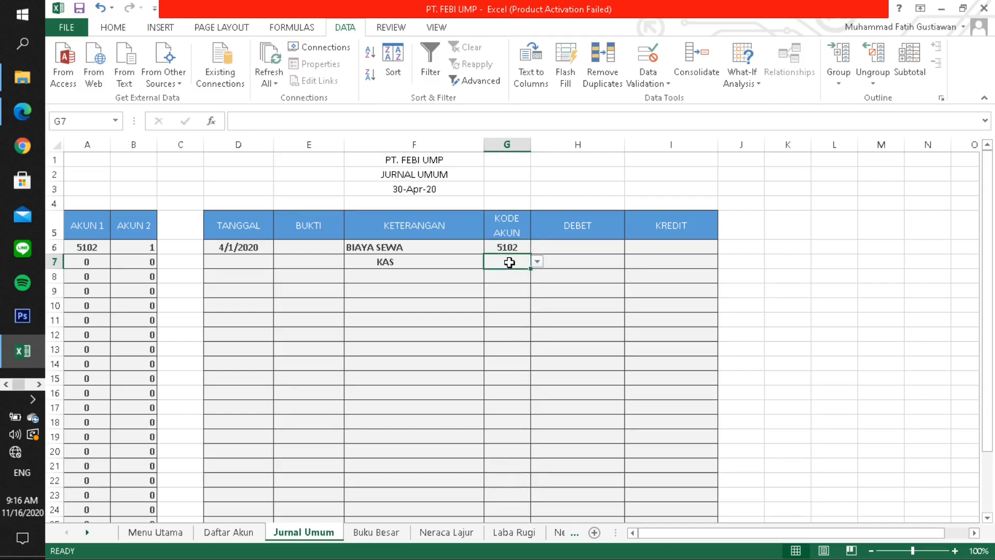
left_click(537, 262)
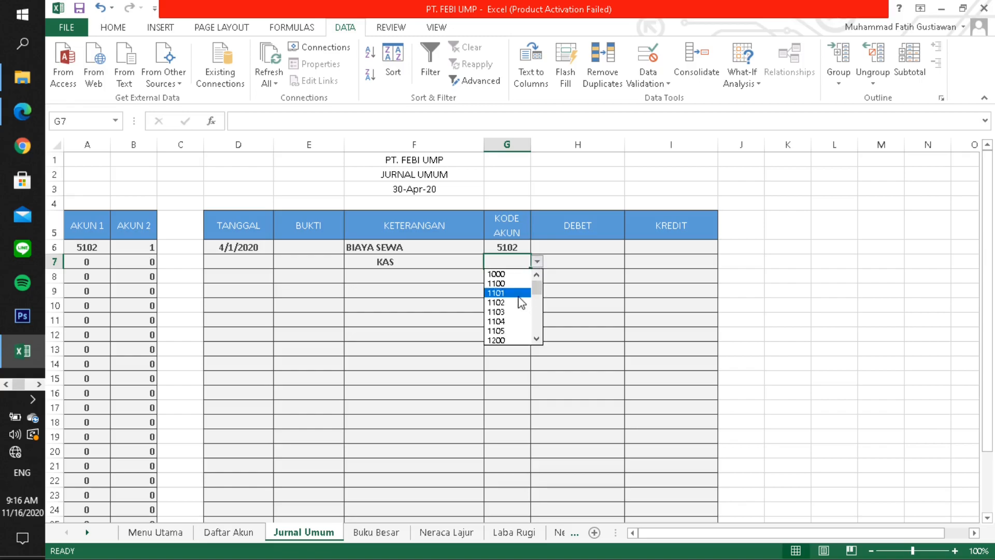
left_click(501, 293)
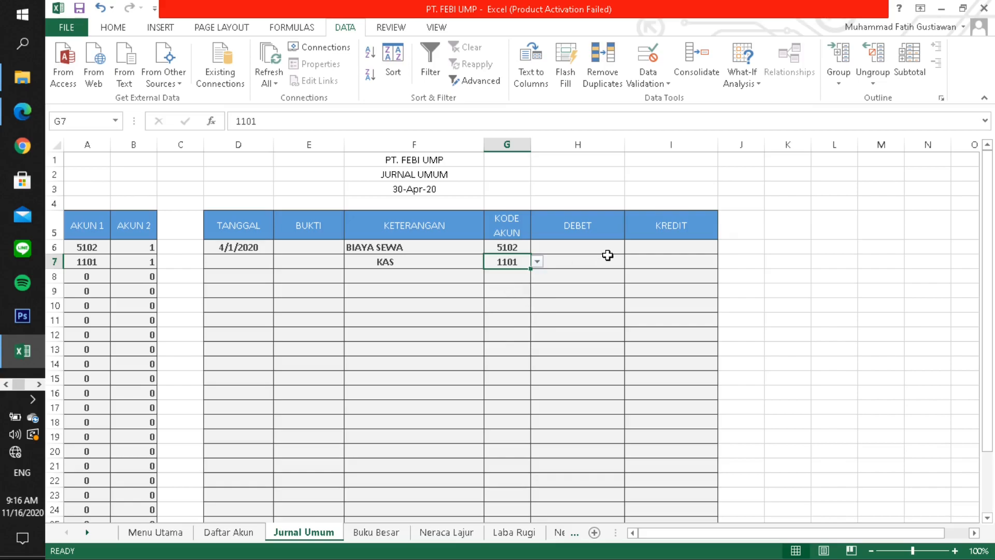
Enter 600000 as the BIAYA SEWA debit in H6 and as the KAS credit in I7.
left_click(572, 247)
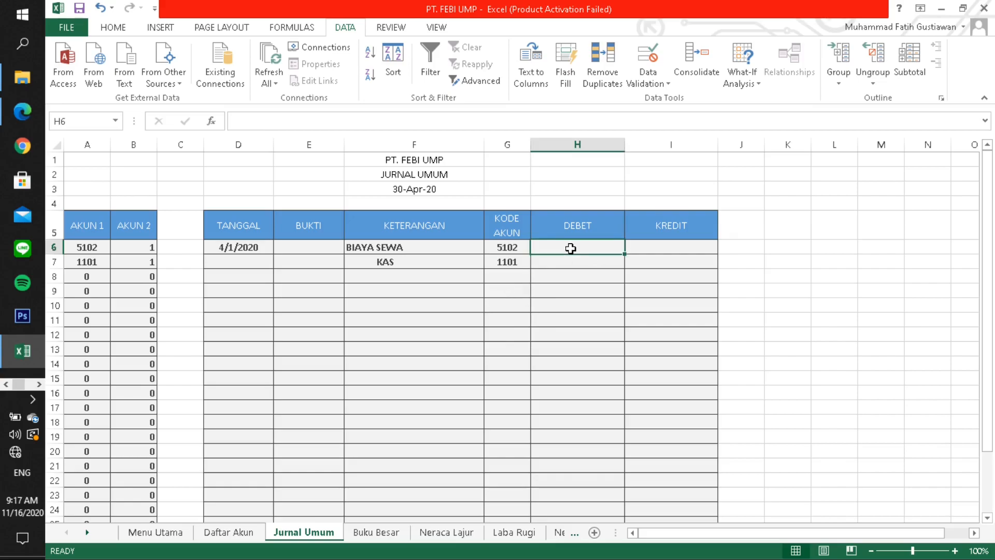
left_click(666, 248)
left_click(596, 248)
type("600,")
type("0000")
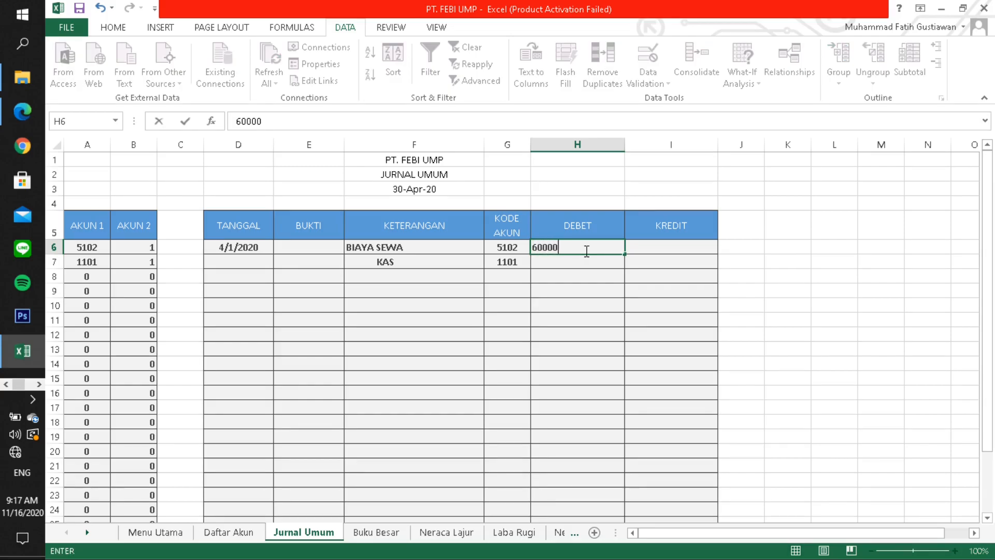
key("Return")
key("Tab")
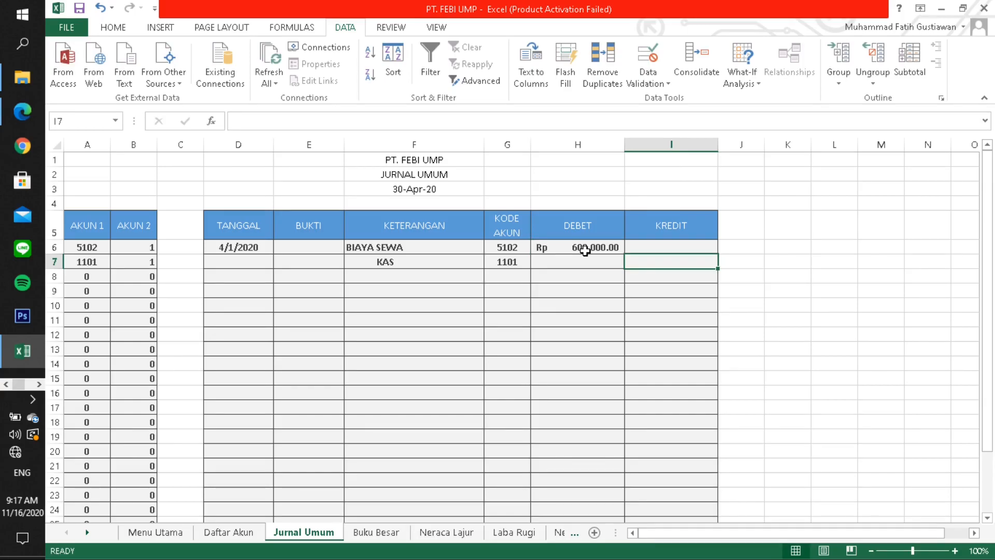
type("600000")
key("Return")
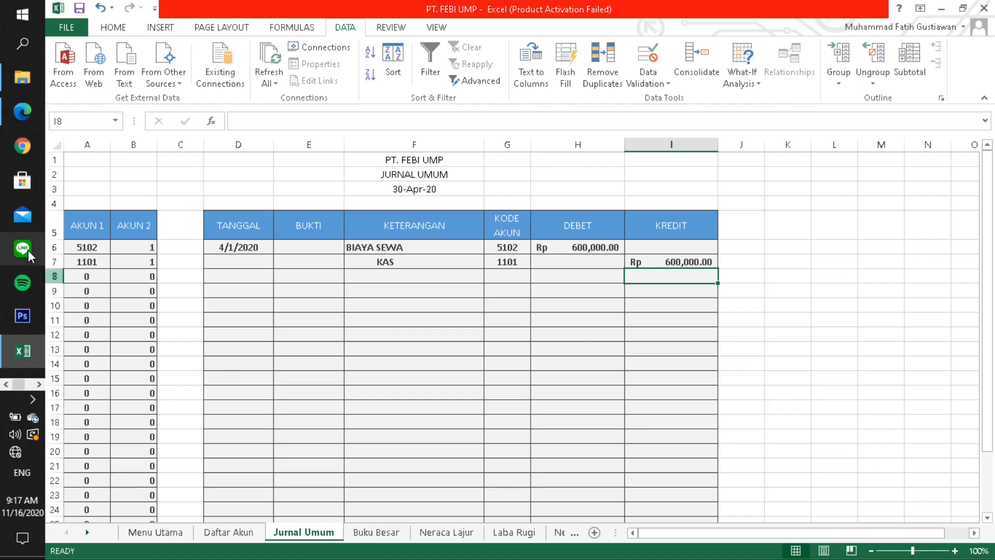
Consult the transaction list PDF in Edge, and enter 2 April 2020 as the second transaction's TANGGAL in D9 of the Excel sheet.
left_click(11, 120)
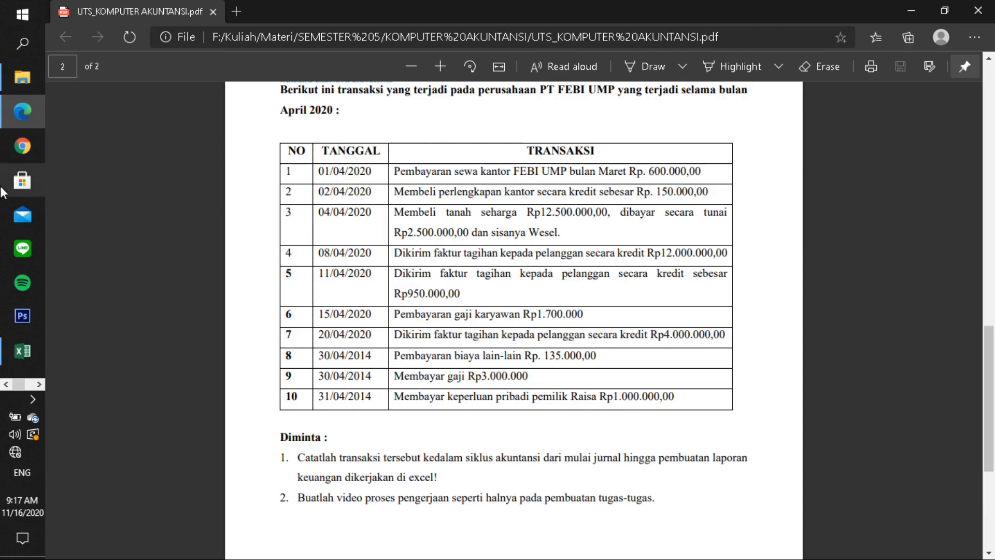
mouse_move(35, 352)
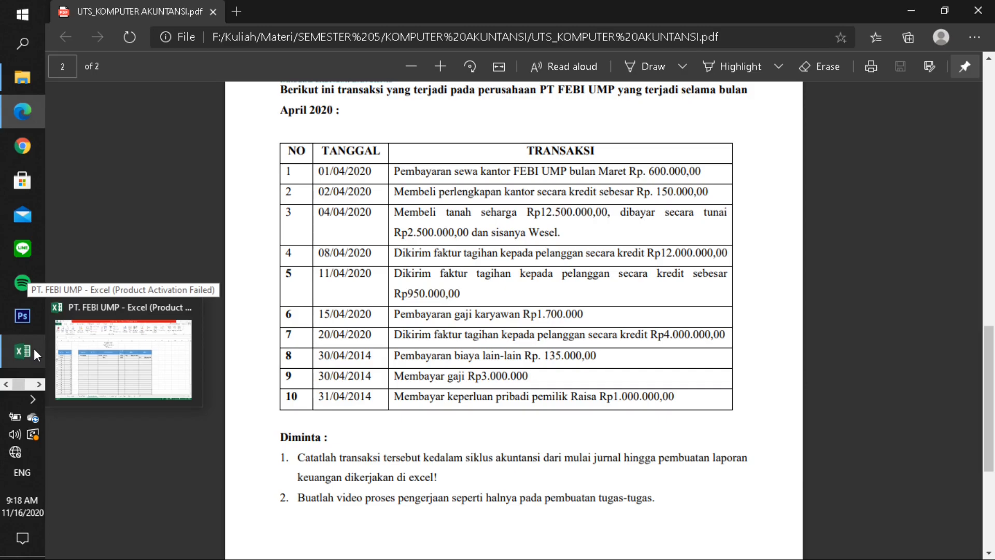
left_click(33, 348)
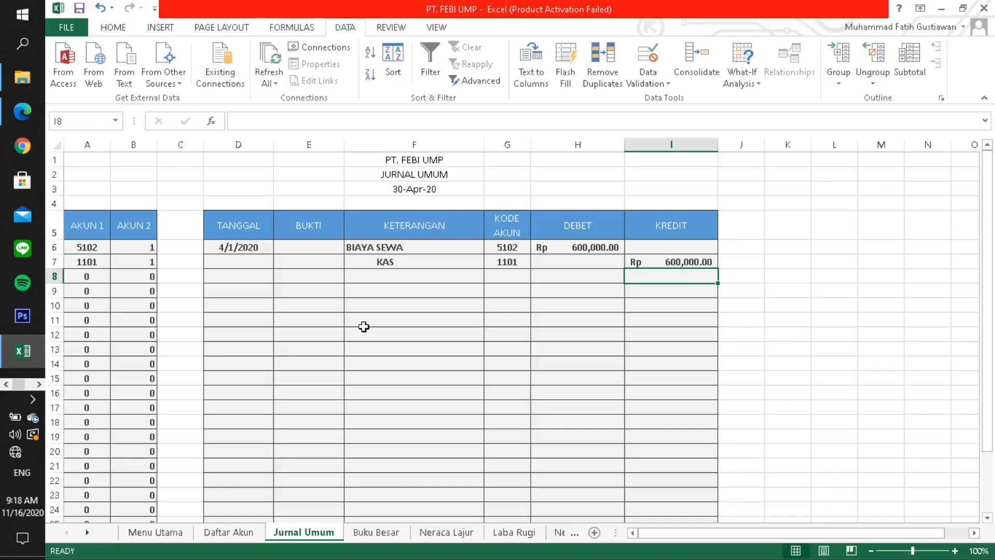
left_click(249, 293)
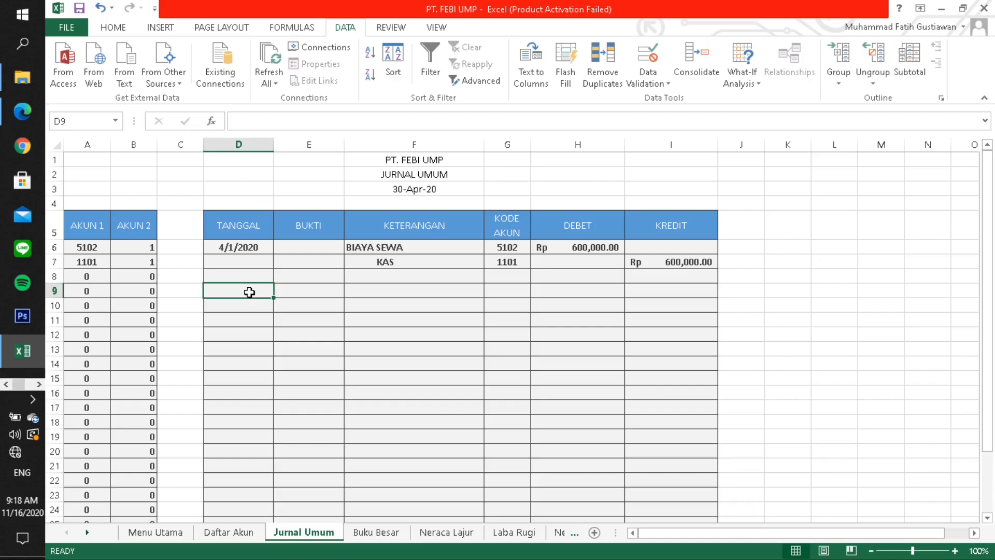
type("2 APRIL2020")
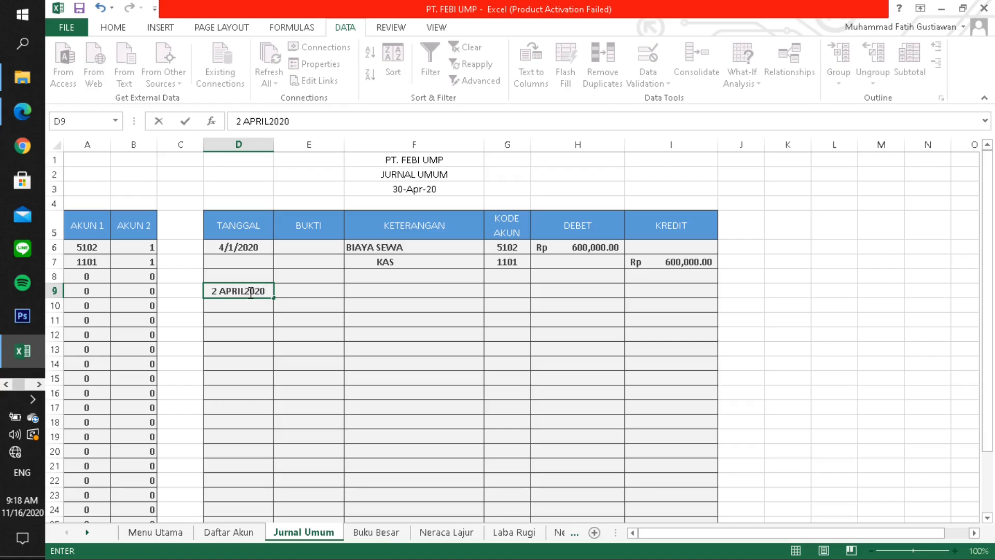
key("Return")
key("Down")
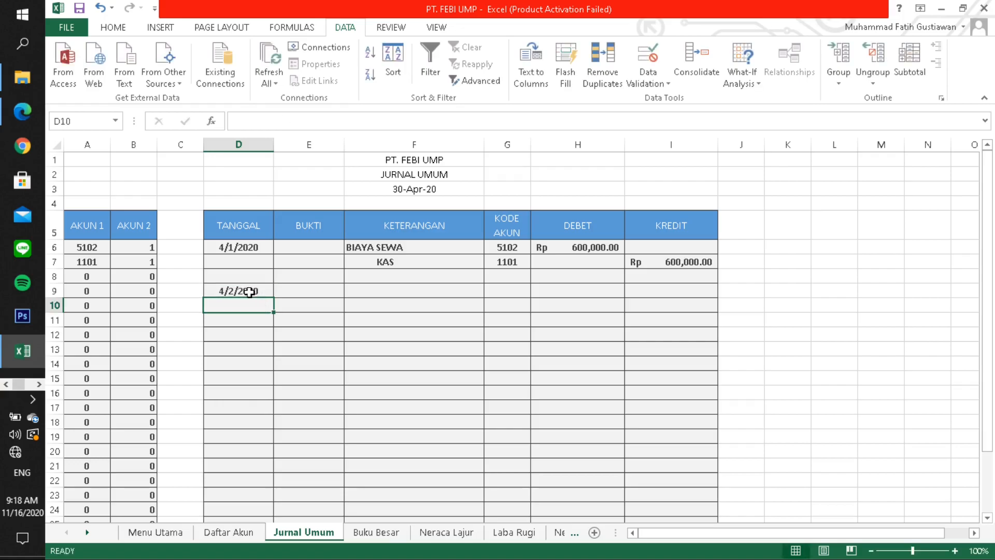
Enter PERLENGKAPAN KANTOR as the second transaction's debit account under KETERANGAN in F9.
key("Up")
key("Right")
key("Right")
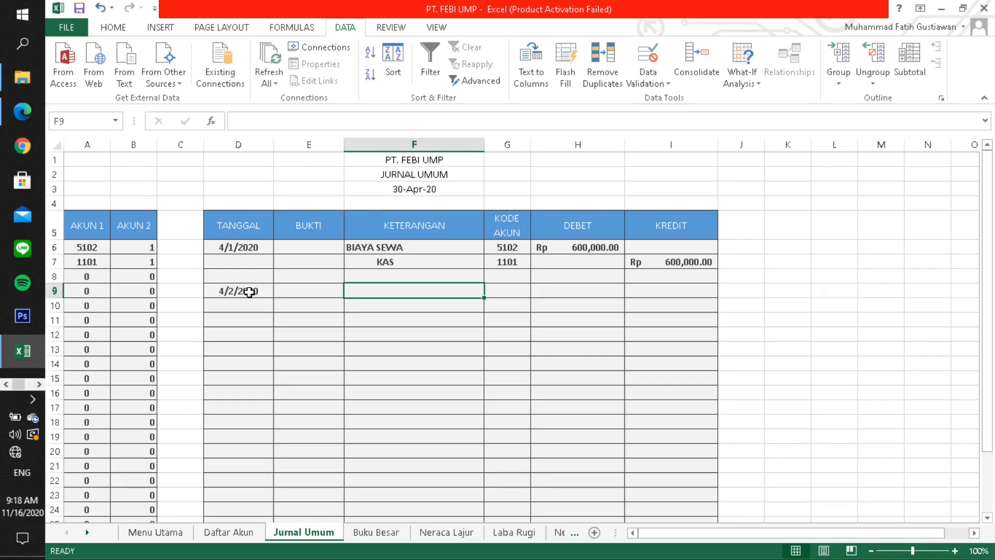
type("PERLENGKAPAN KANTOR")
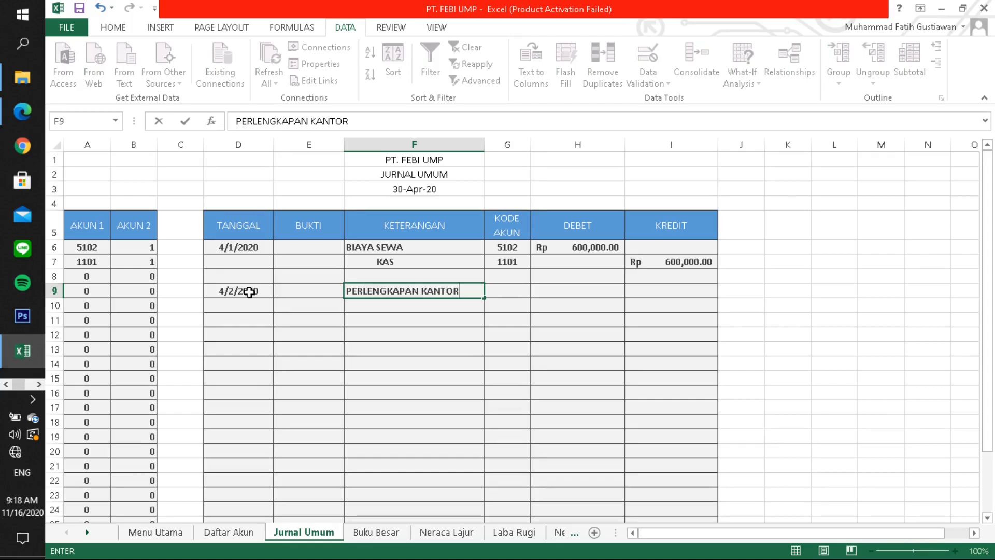
key("Return")
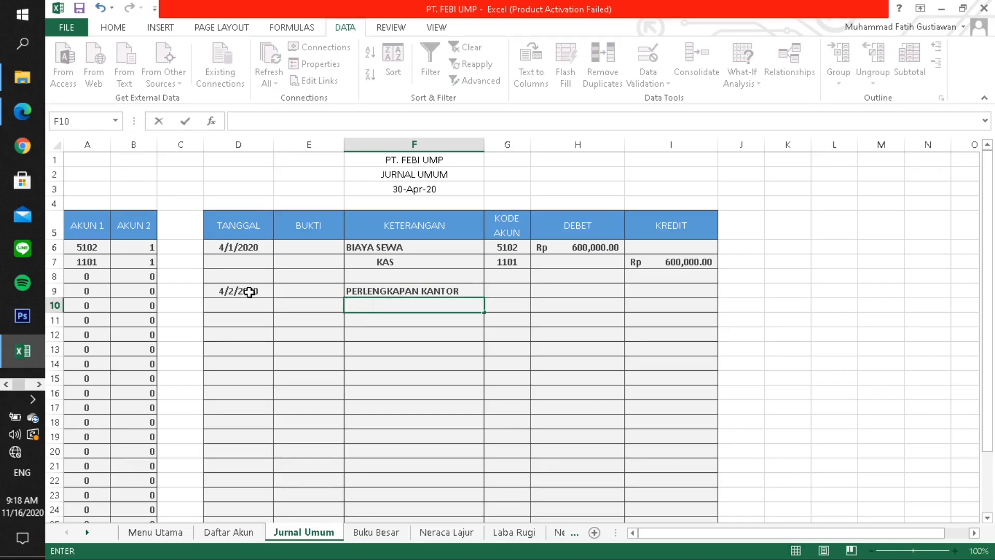
Enter UTANG USAHA, indented, as the second transaction's credit account under KETERANGAN in F10.
key("BackSpace")
key("BackSpace")
key("BackSpace")
type("UTANG USAHA")
key("ctrl+Return")
key("Tab")
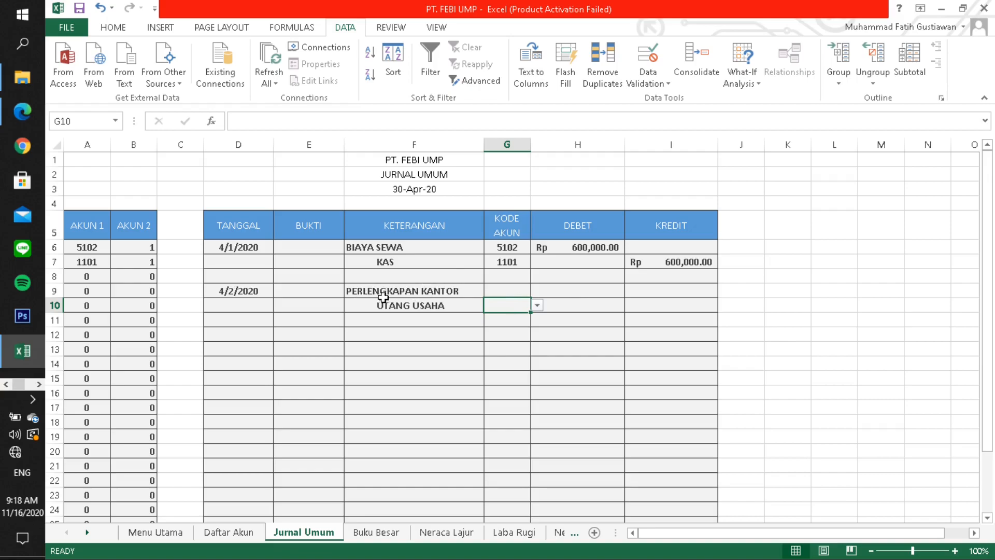
Choose the second transaction's account codes under KODE AKUN: 1105 for PERLENGKAPAN KANTOR in G9 and 2101 for UTANG USAHA in G10.
left_click(506, 292)
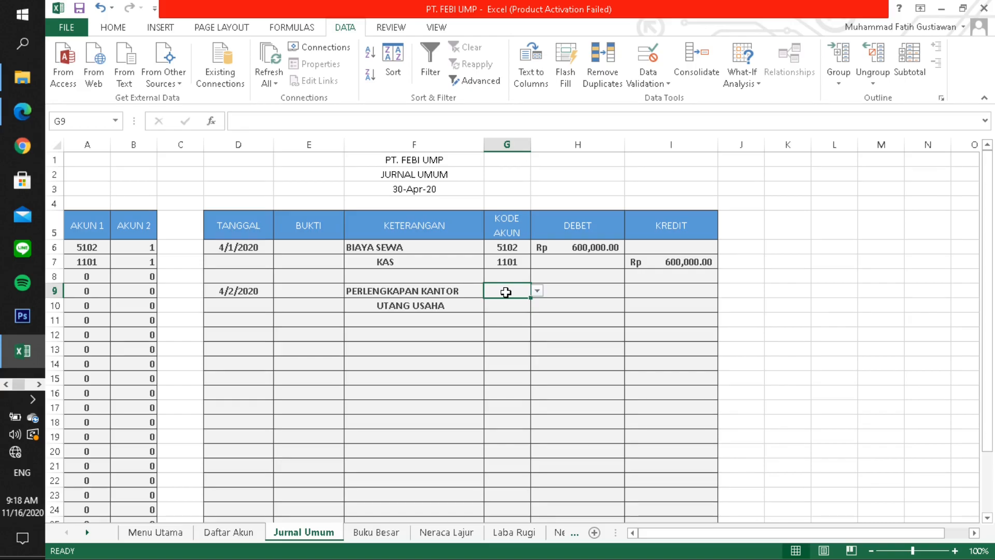
left_click(537, 291)
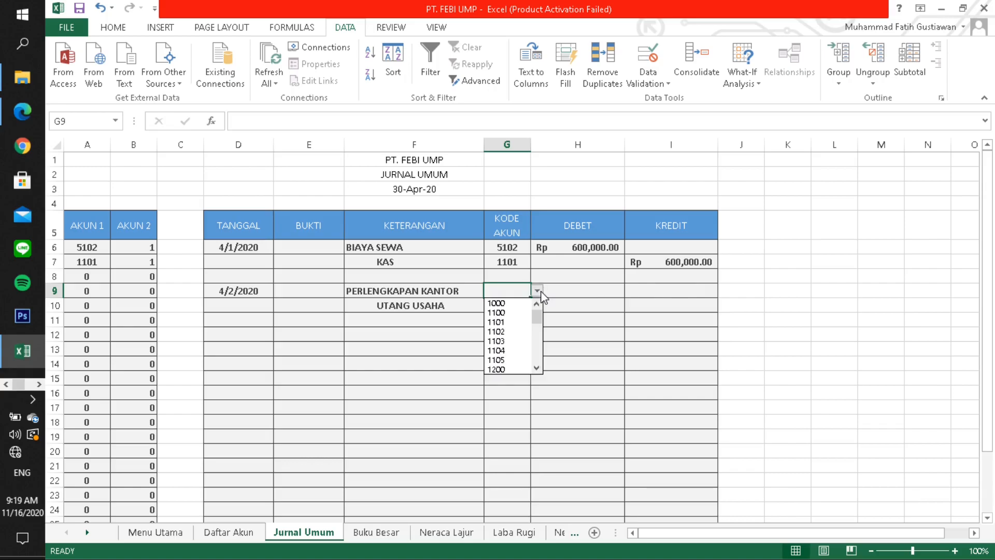
left_click(538, 291)
left_click(538, 290)
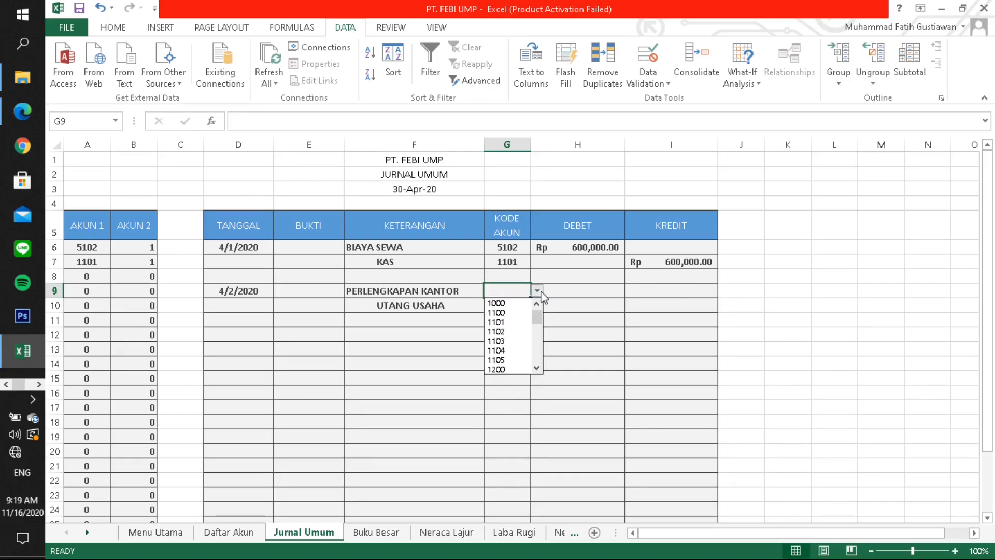
left_click(503, 360)
left_click(514, 306)
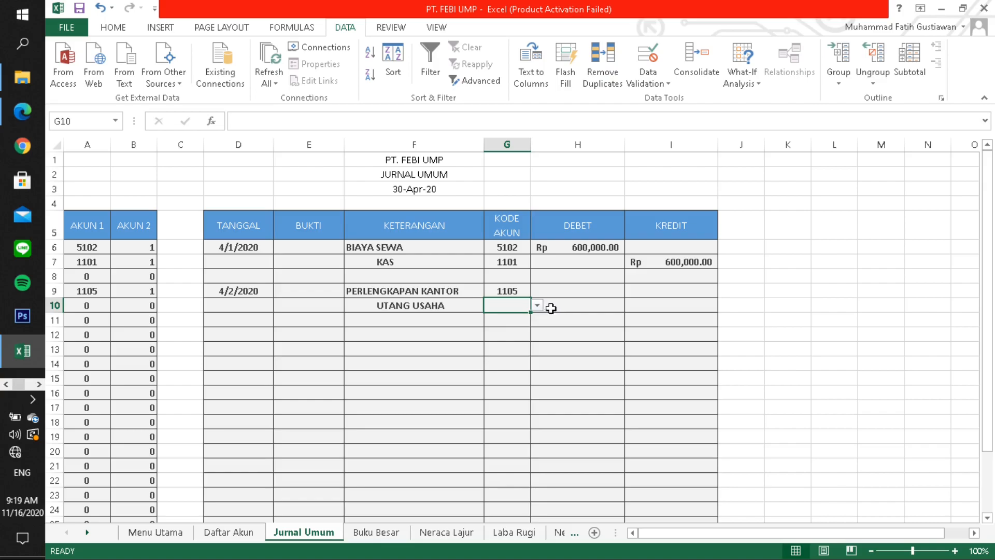
left_click(538, 306)
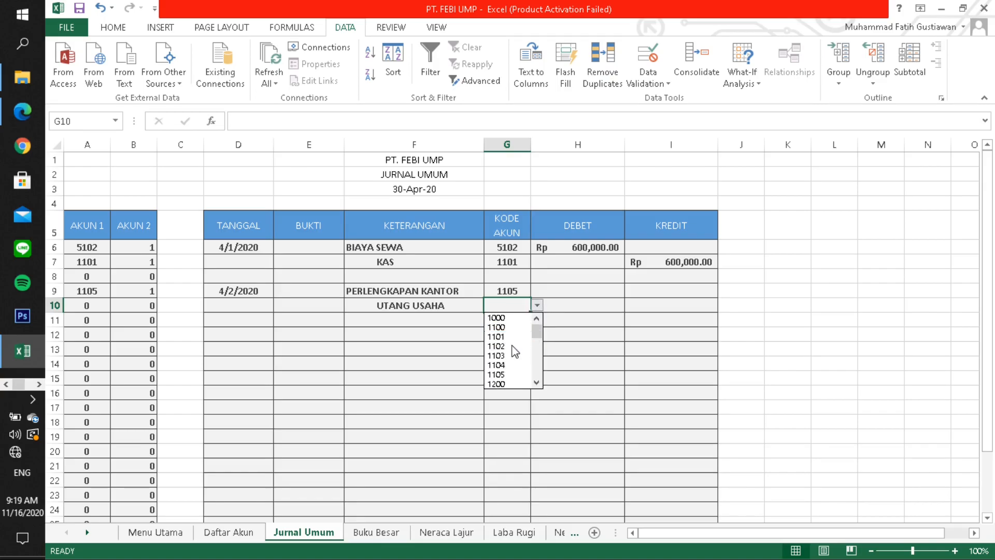
scroll(538, 386, "down", 6)
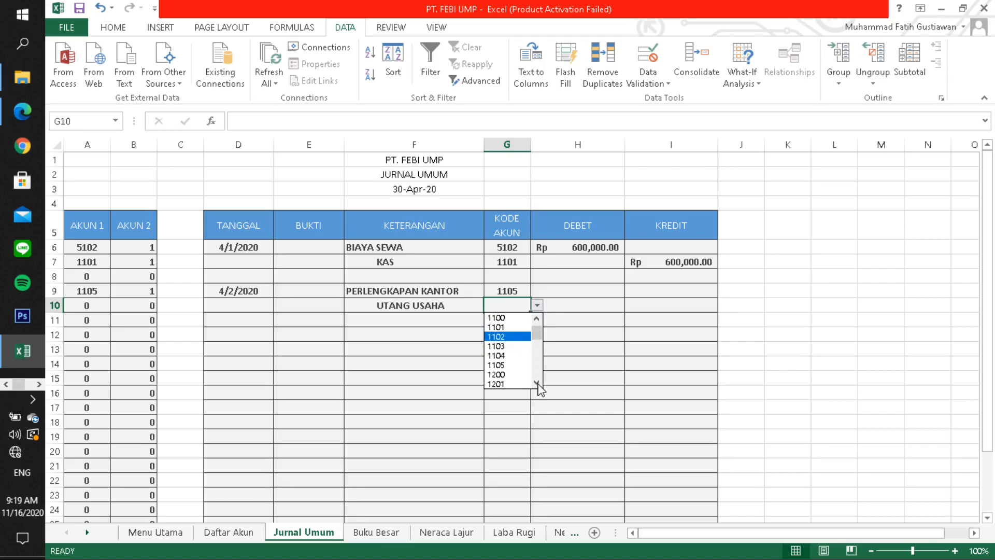
left_click(496, 374)
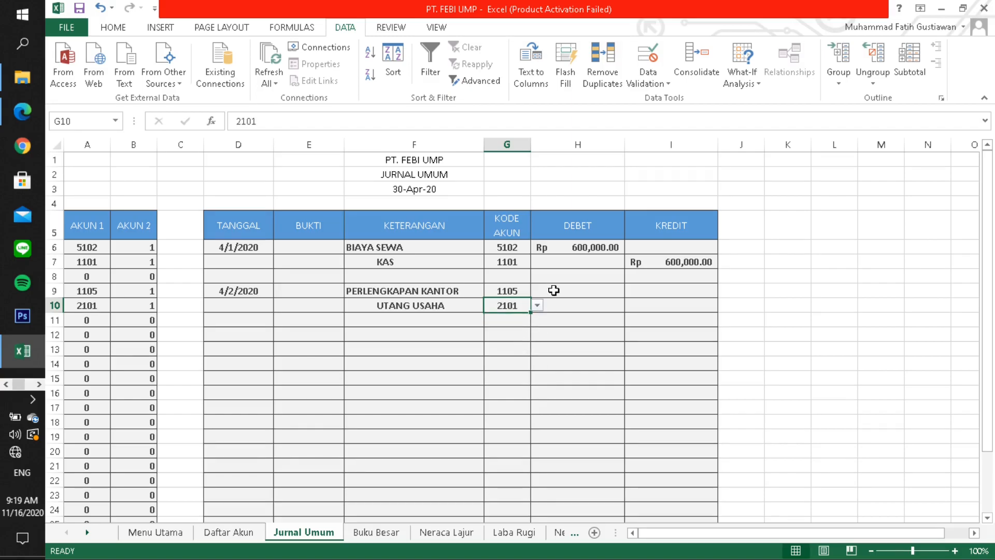
Enter 150000 as the PERLENGKAPAN KANTOR debit in H9 and as the UTANG USAHA credit in I10.
left_click(554, 290)
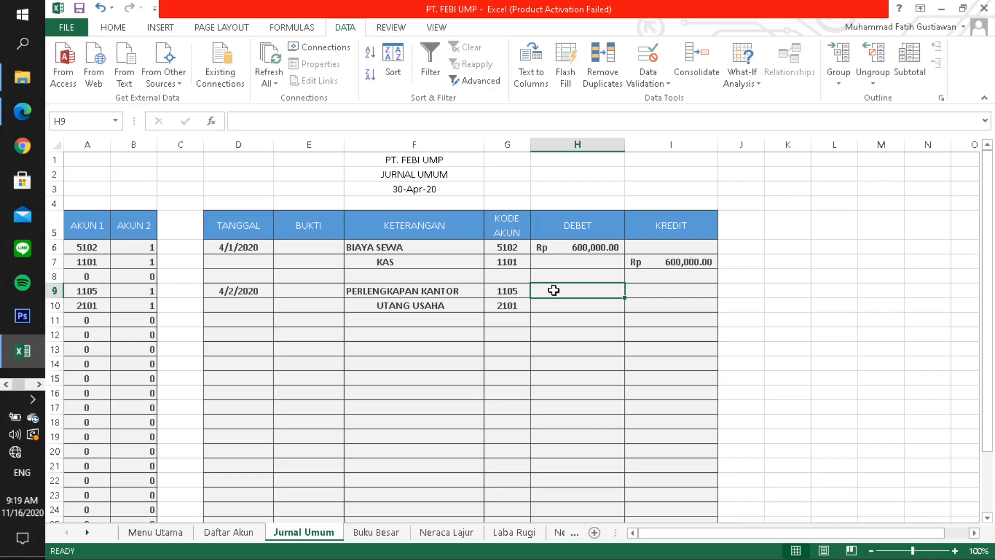
type("1")
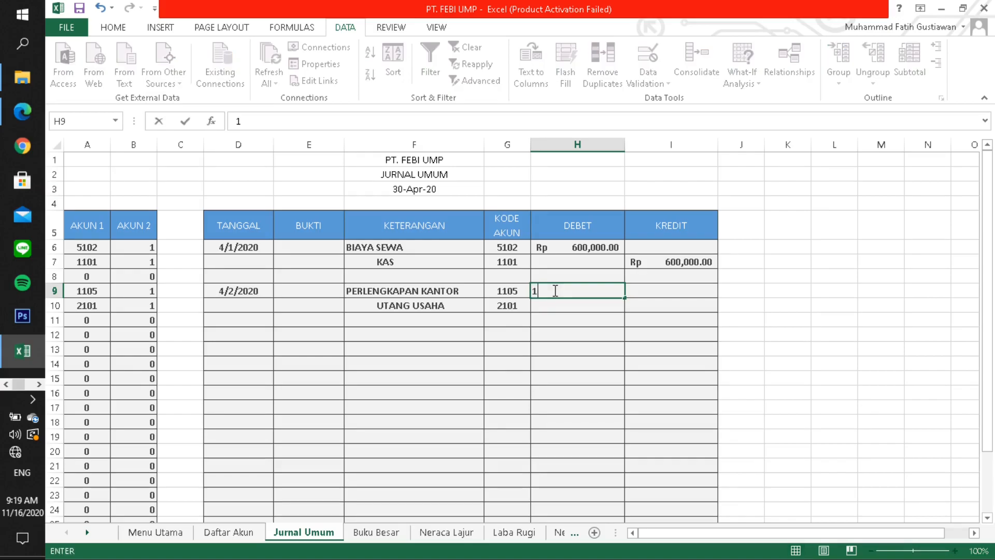
type("50000")
key("Return")
key("Tab")
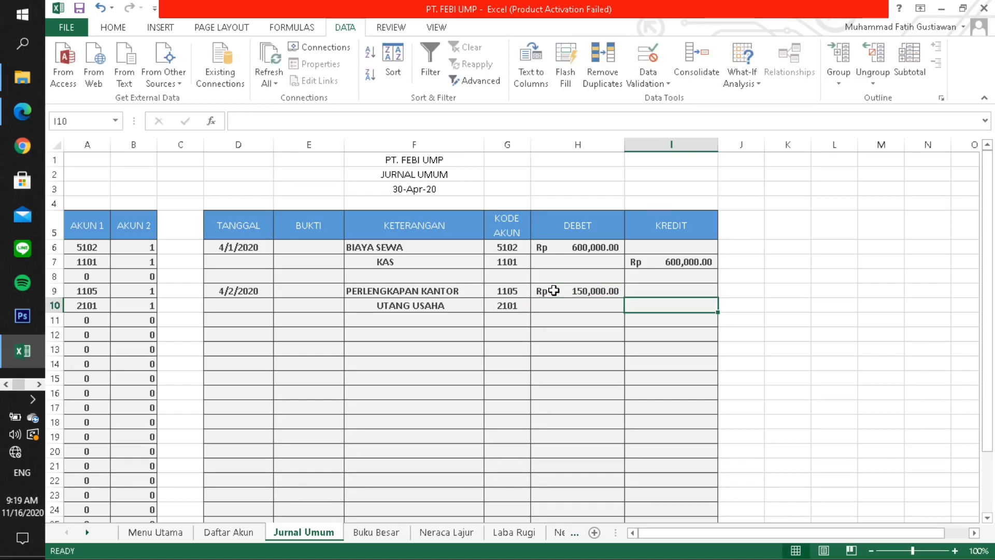
type("150000")
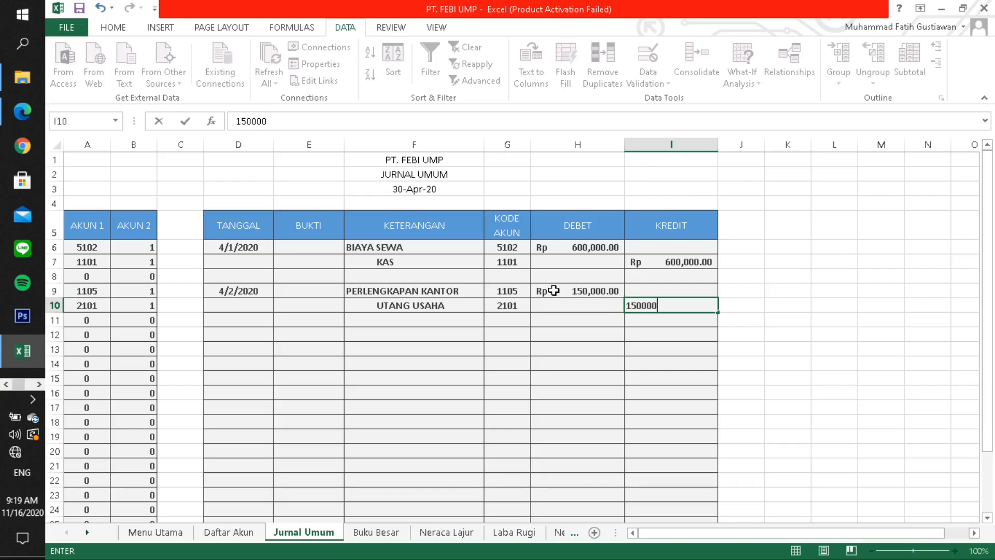
key("Return")
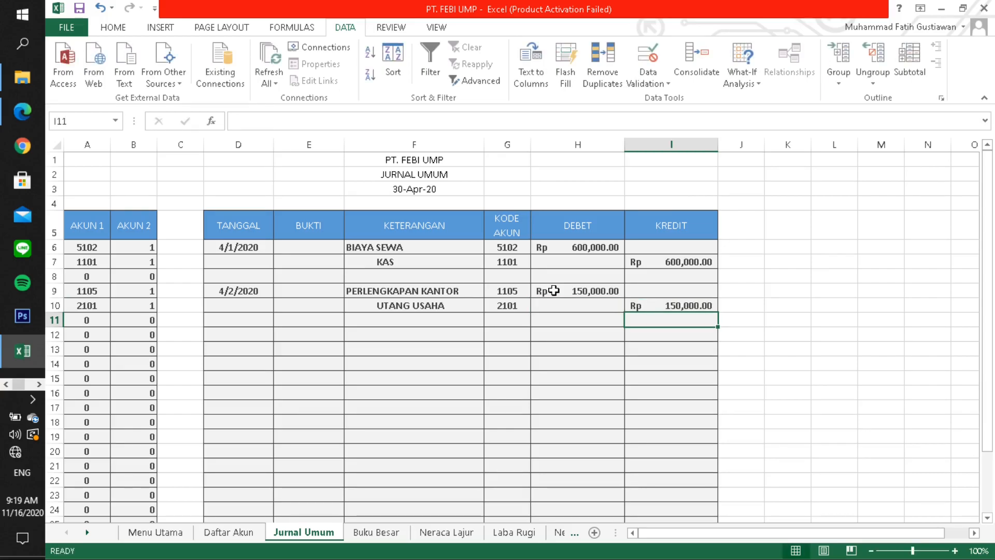
Consult the third transaction in the PDF in Edge, and enter TANAH as its debit account in F12 of the Excel sheet.
left_click(237, 336)
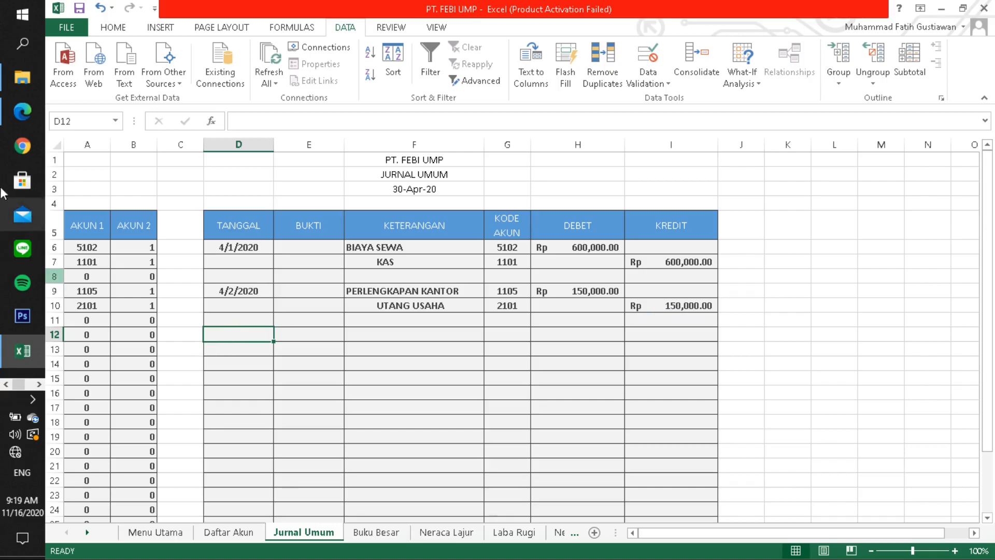
mouse_move(28, 113)
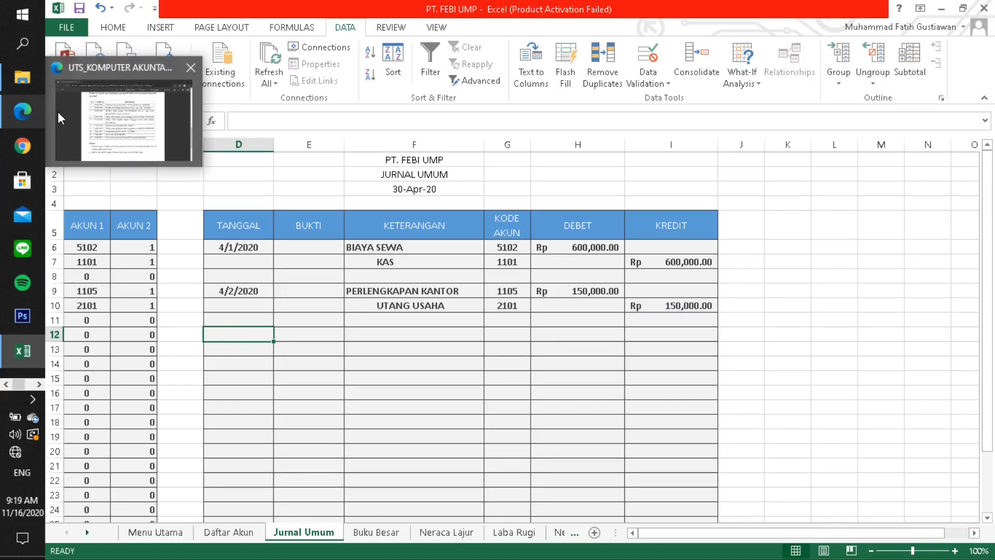
left_click(129, 115)
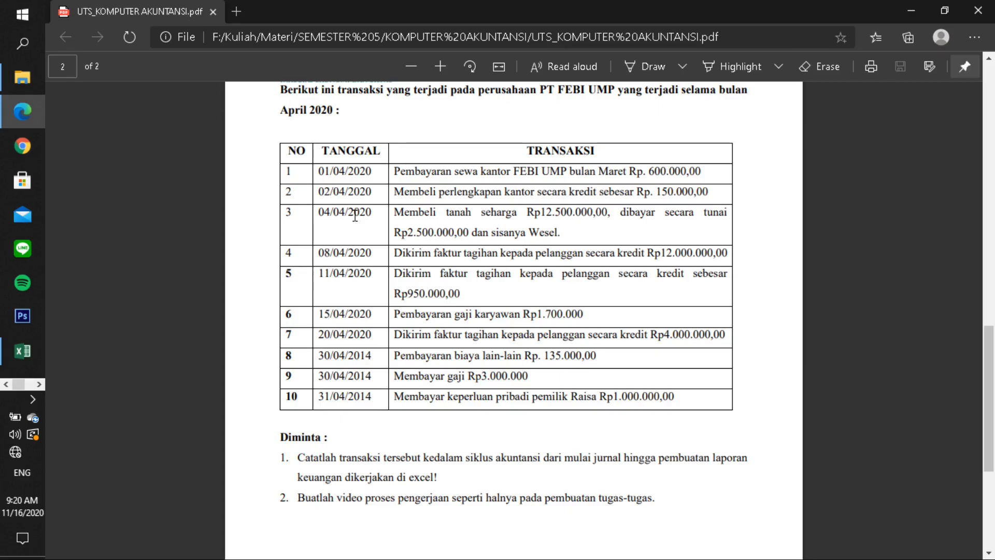
left_click(27, 359)
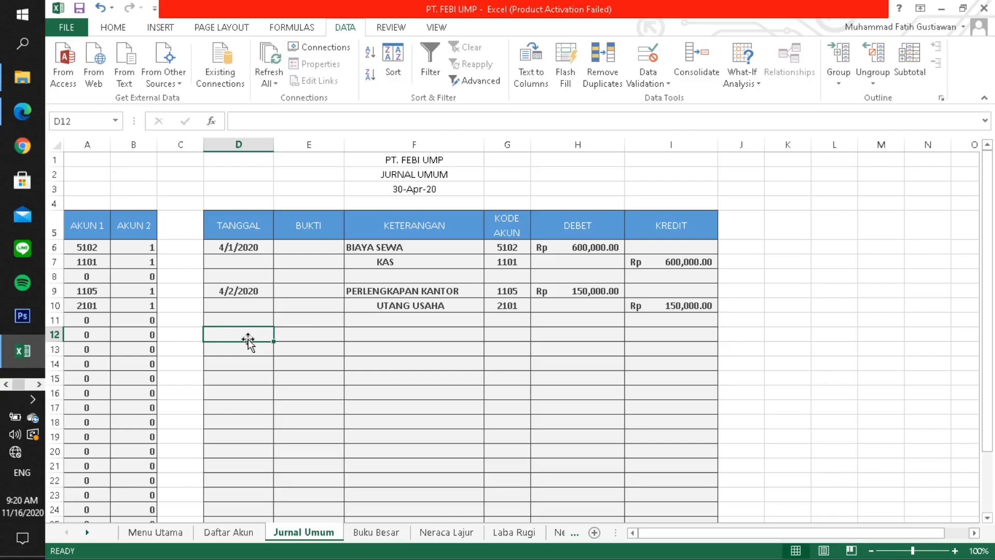
left_click(351, 337)
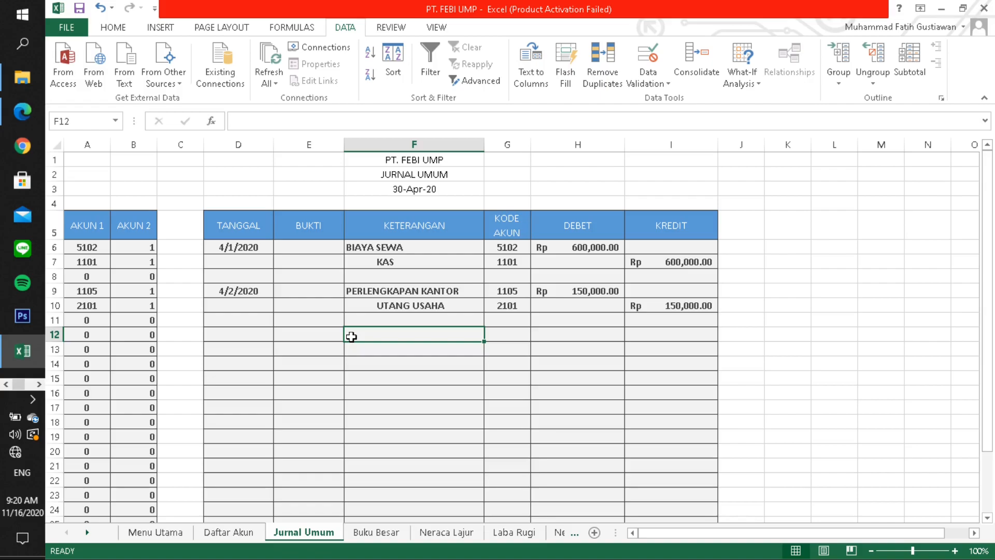
type("TANAH")
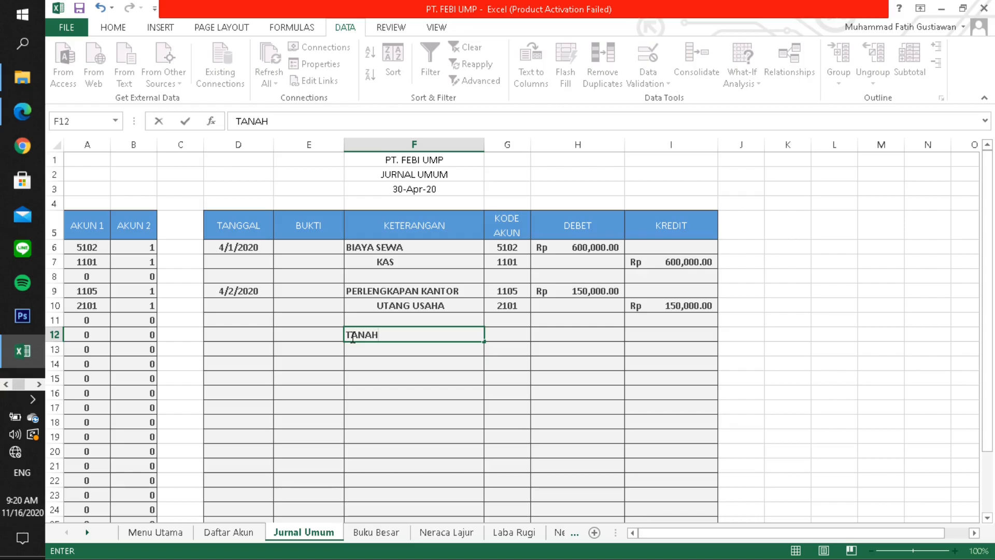
key("Return")
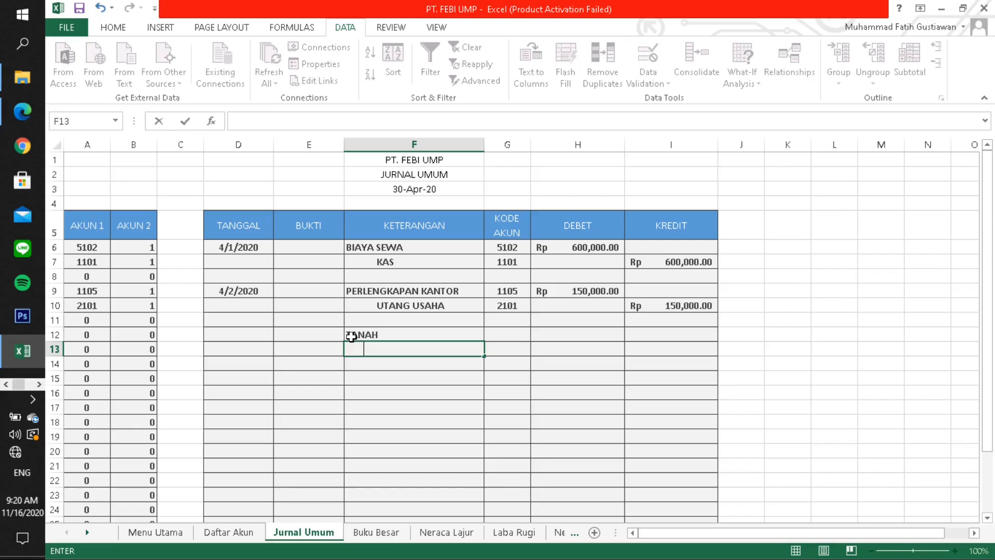
Enter KAS in F13 and UTANG WESEL in F14, both indented, as the third transaction's credit accounts.
type("KAS")
key("ctrl+Return")
key("Down")
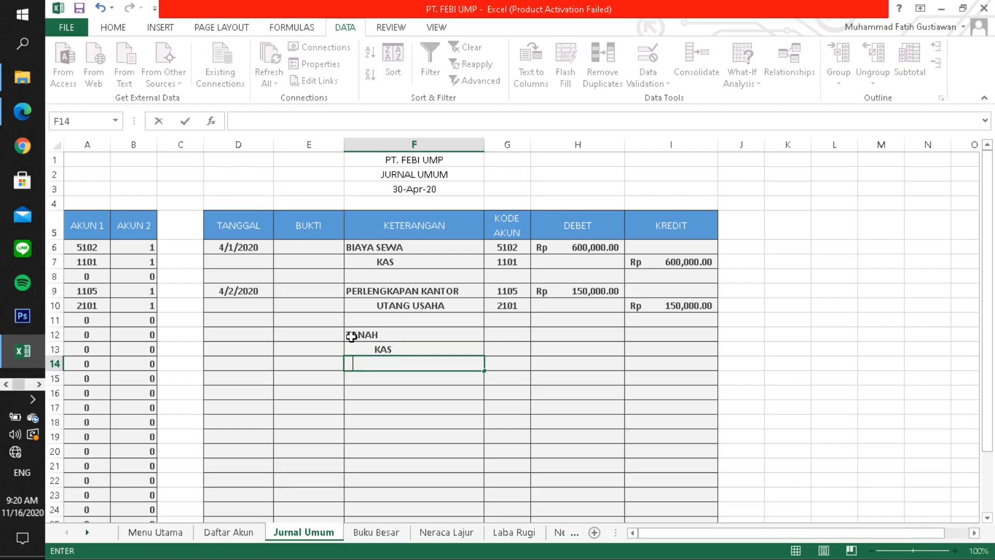
type("UTANG WESEL")
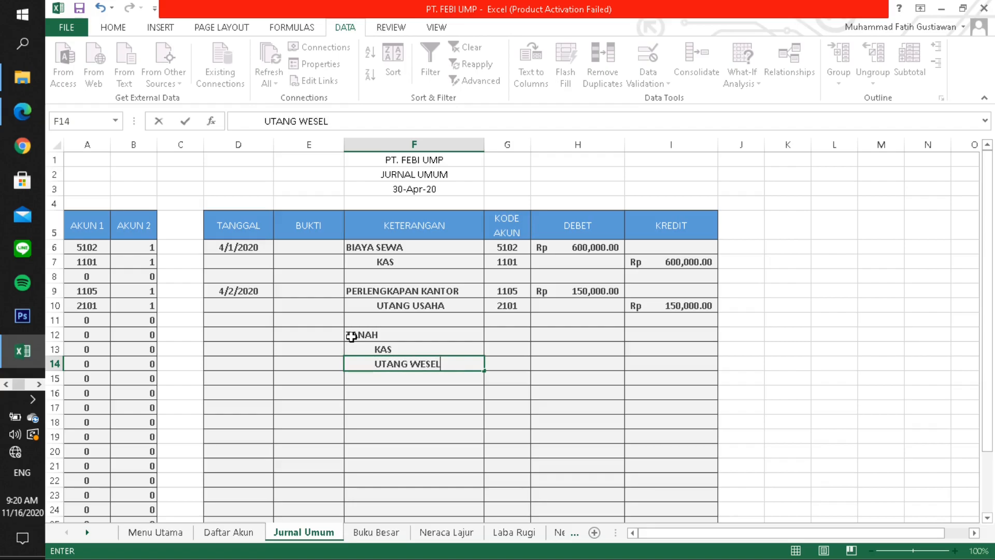
Enter 4 April 2020 as the third transaction's TANGGAL in D12.
left_click(239, 337)
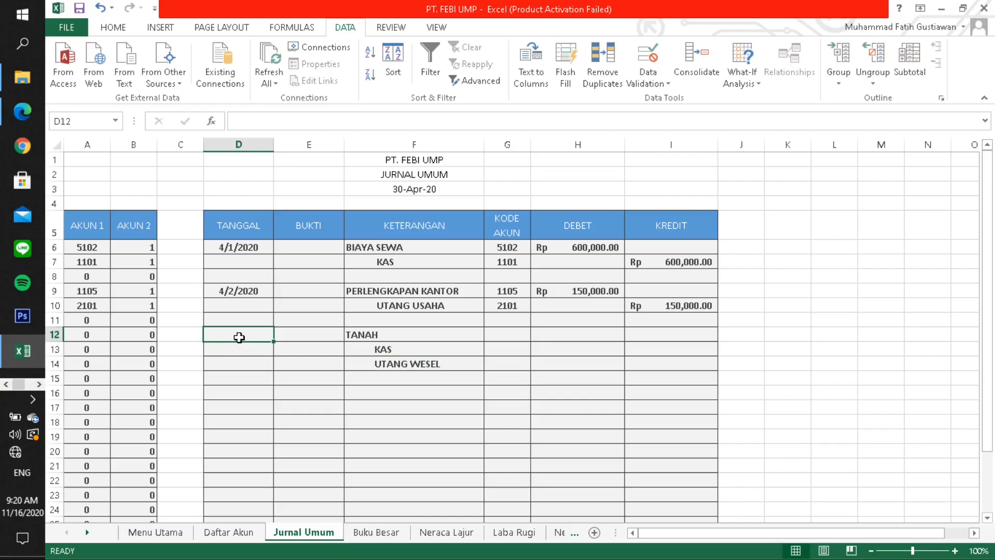
type("4 A")
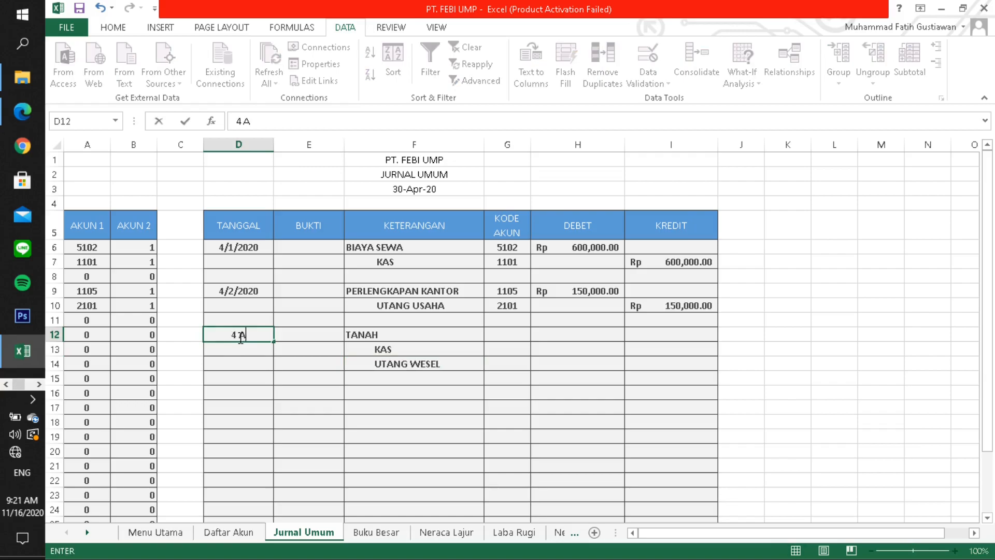
type("PRIL 2020")
key("Return")
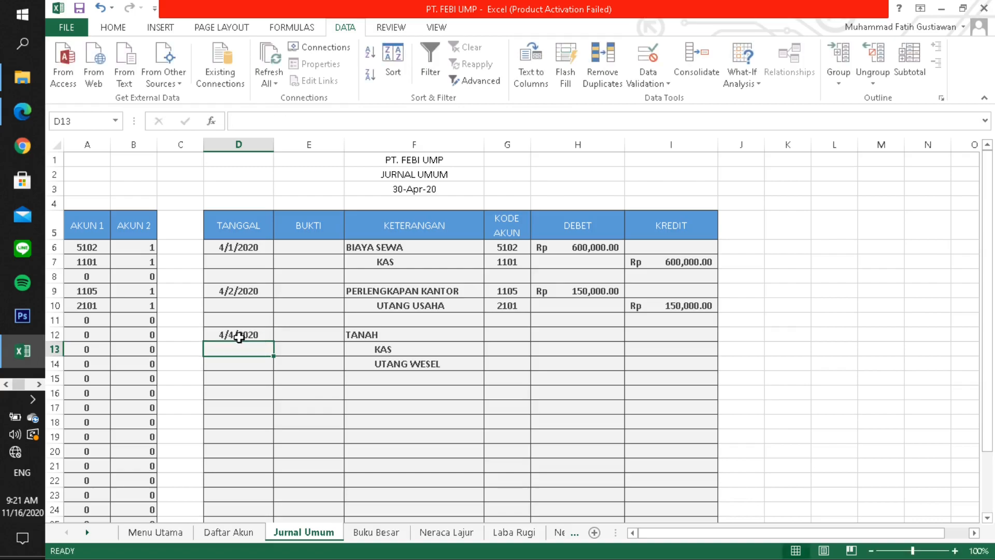
Choose the third transaction's account codes under KODE AKUN: 1201 for TANAH in G12, 1101 for KAS in G13 and 2102 for UTANG WESEL in G14.
left_click(509, 336)
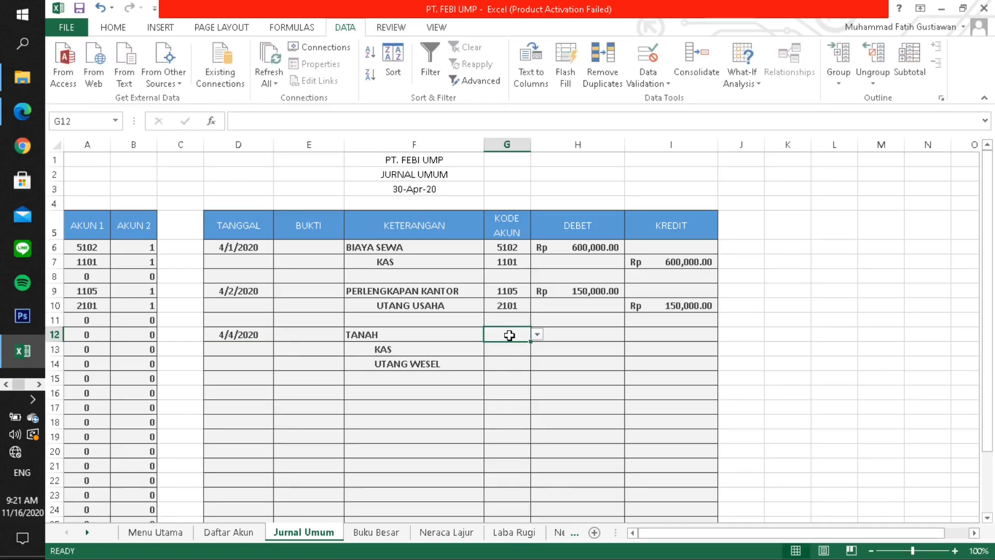
left_click(538, 335)
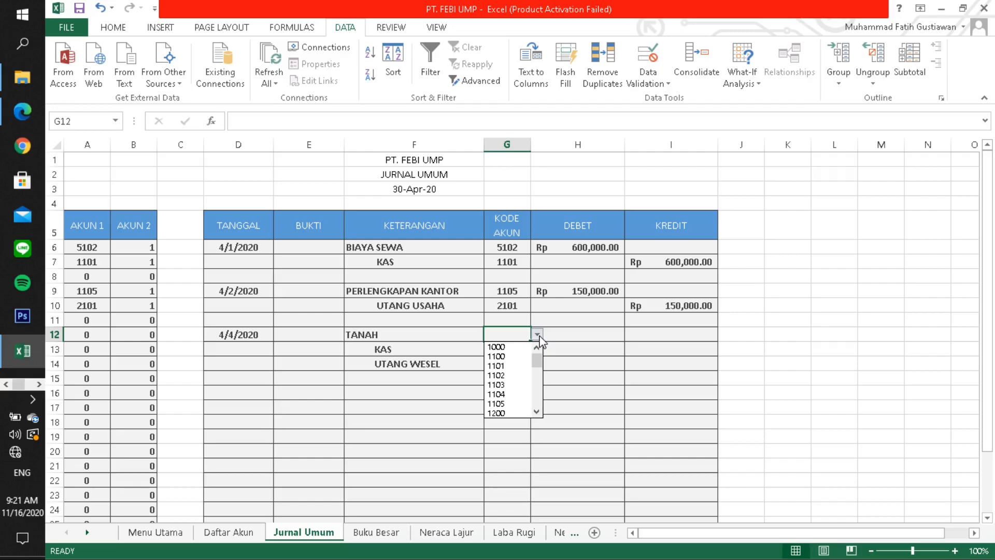
left_click(537, 413)
left_click(518, 413)
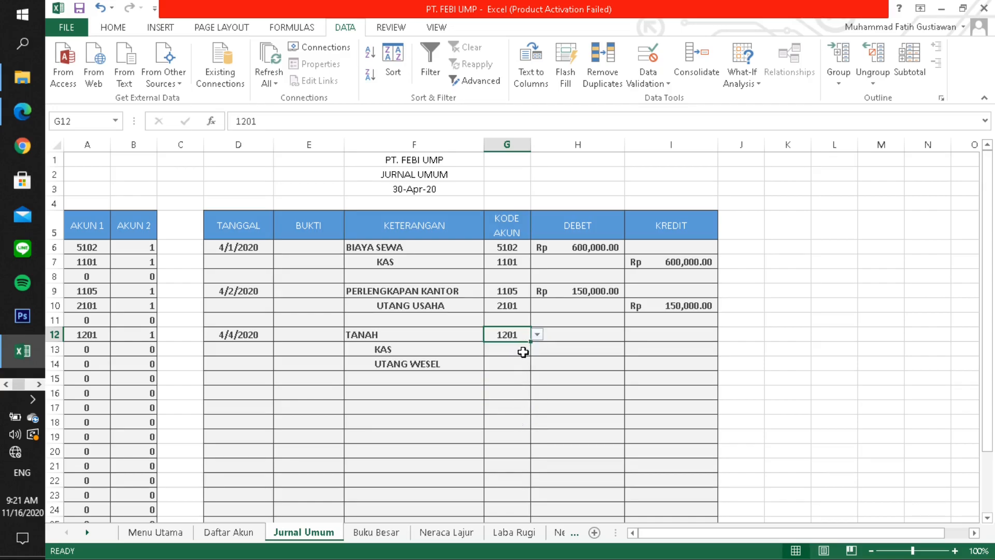
left_click(523, 352)
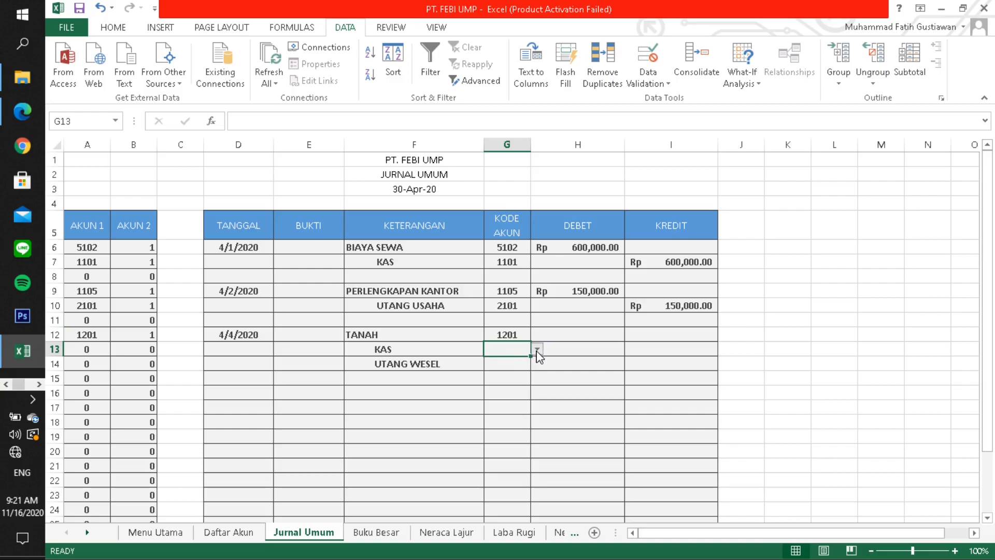
left_click(537, 348)
left_click(503, 381)
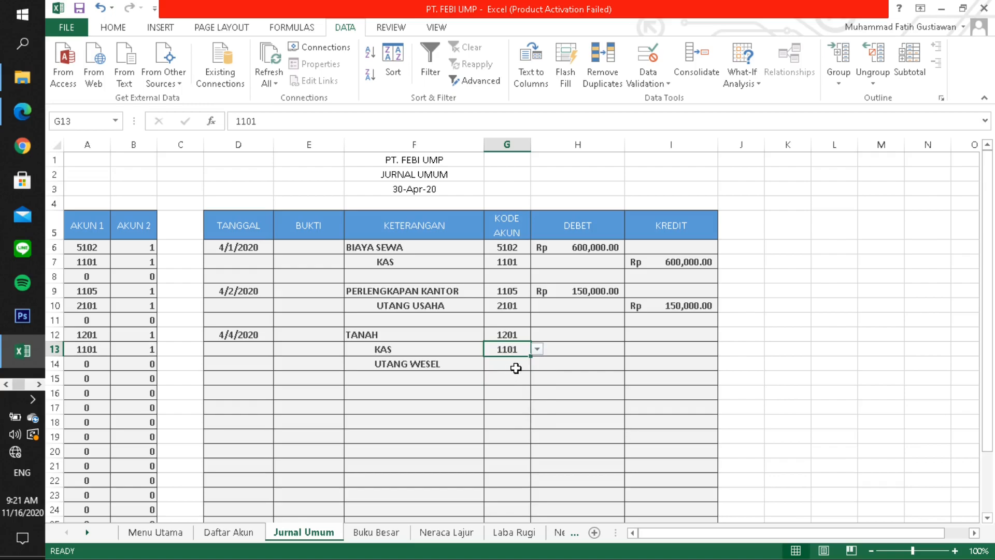
left_click(517, 366)
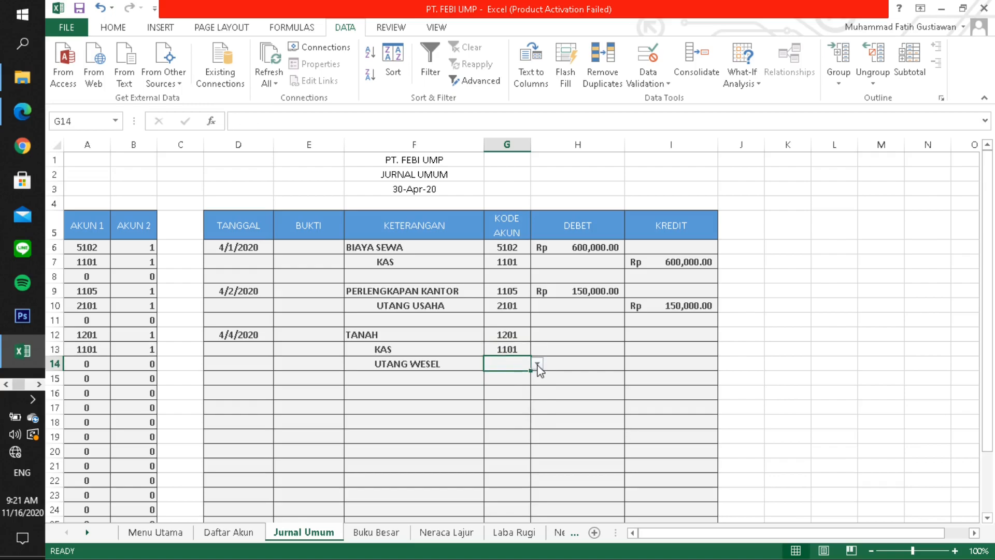
left_click(538, 364)
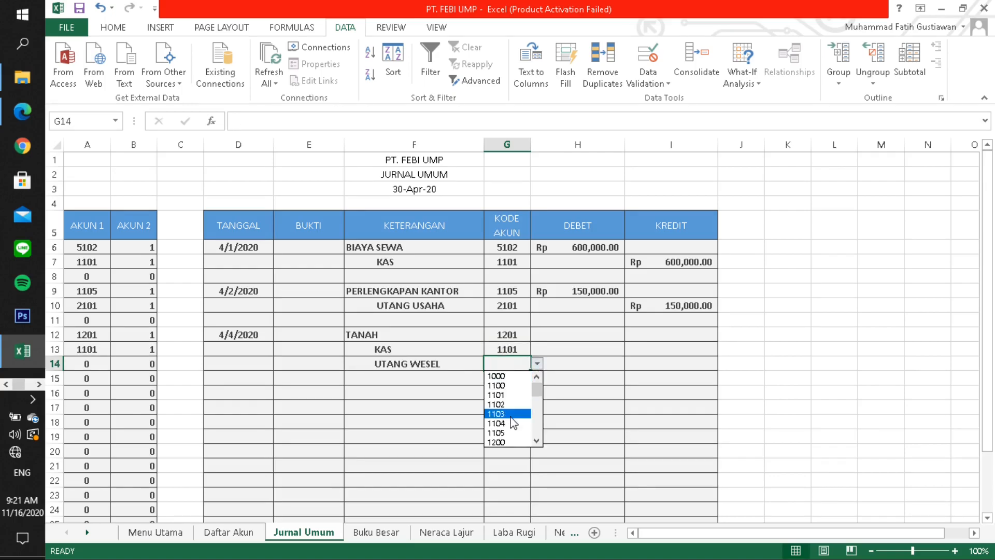
scroll(539, 444, "down", 2)
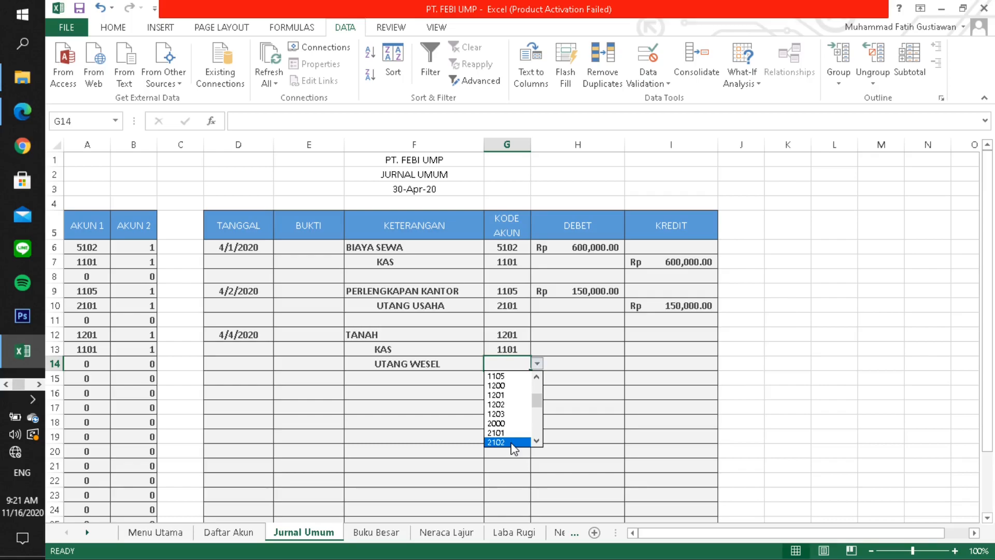
left_click(497, 442)
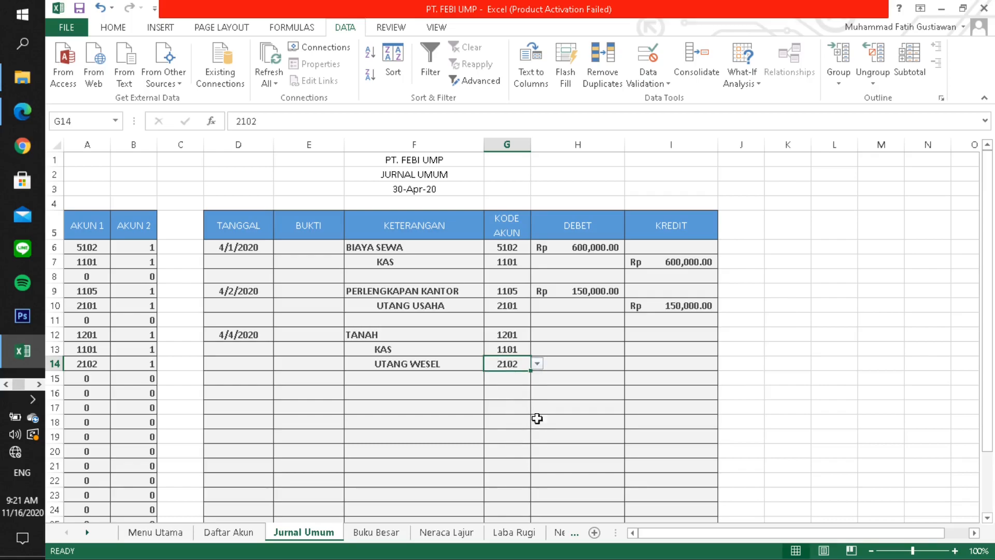
Enter 12,500,000 under DEBET in H12 as the debit amount for TANAH.
left_click(562, 335)
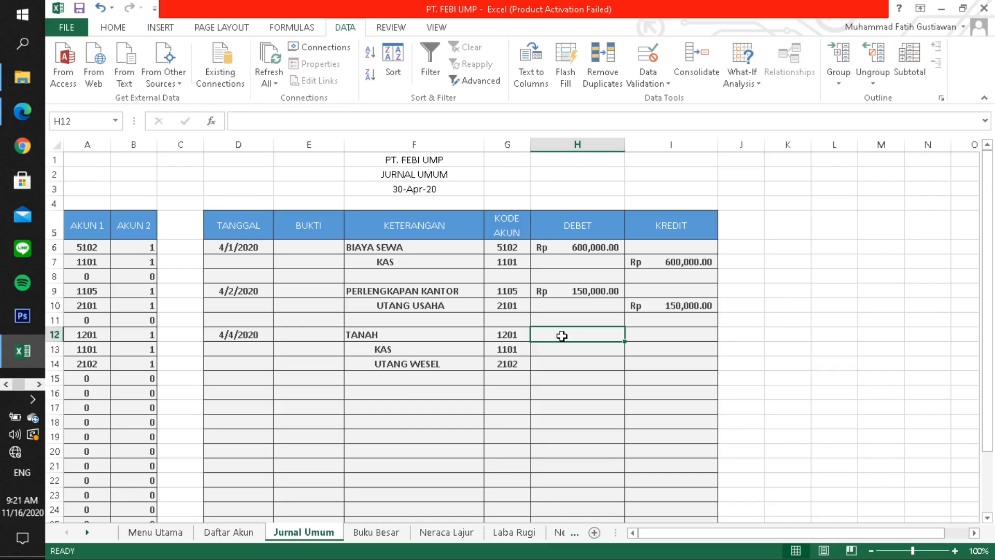
type("1")
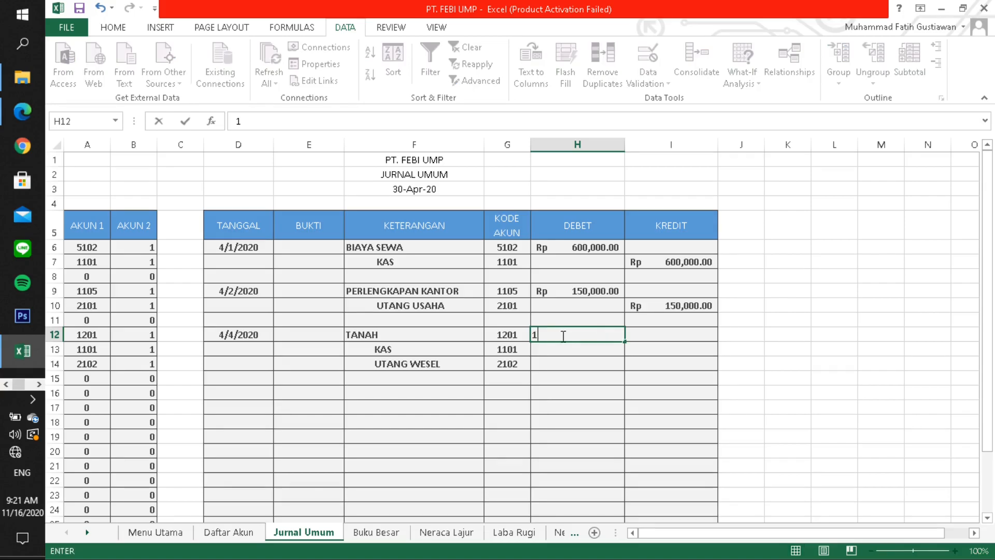
type("2500000")
key("Return")
Enter the third transaction's KREDIT amounts: 2,500,000 for KAS in I13 and 10,000,000 for UTANG WESEL in I14.
key("Right")
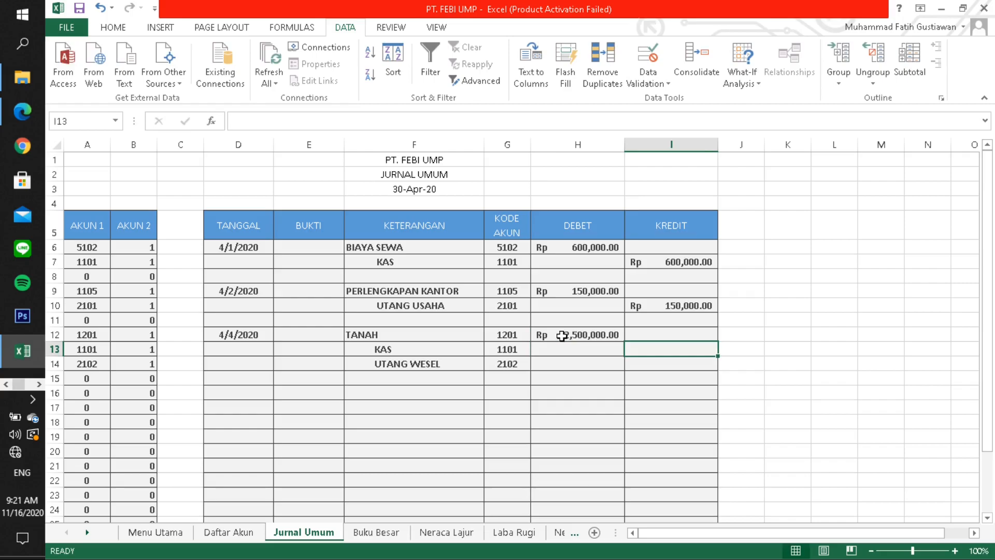
type("2,500,")
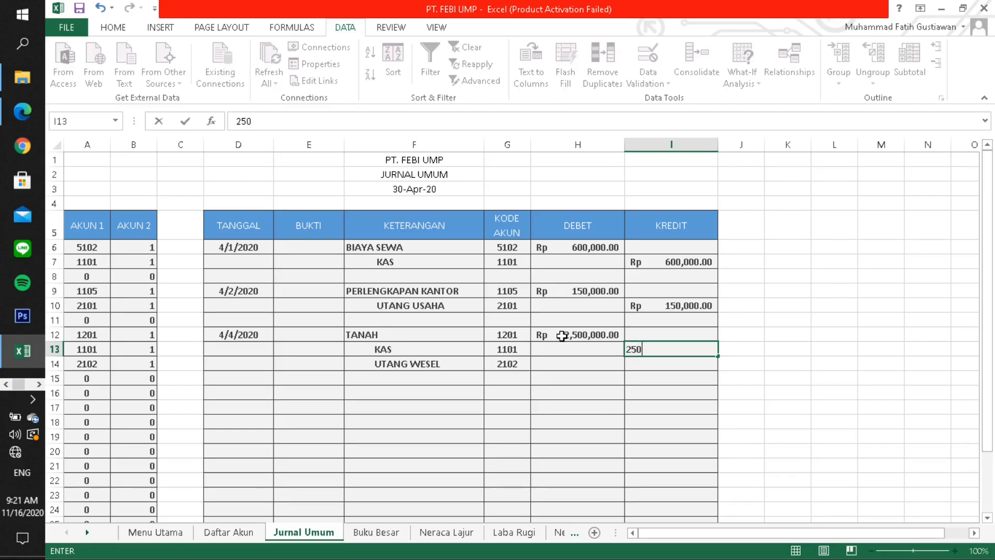
type("0000")
key("Return")
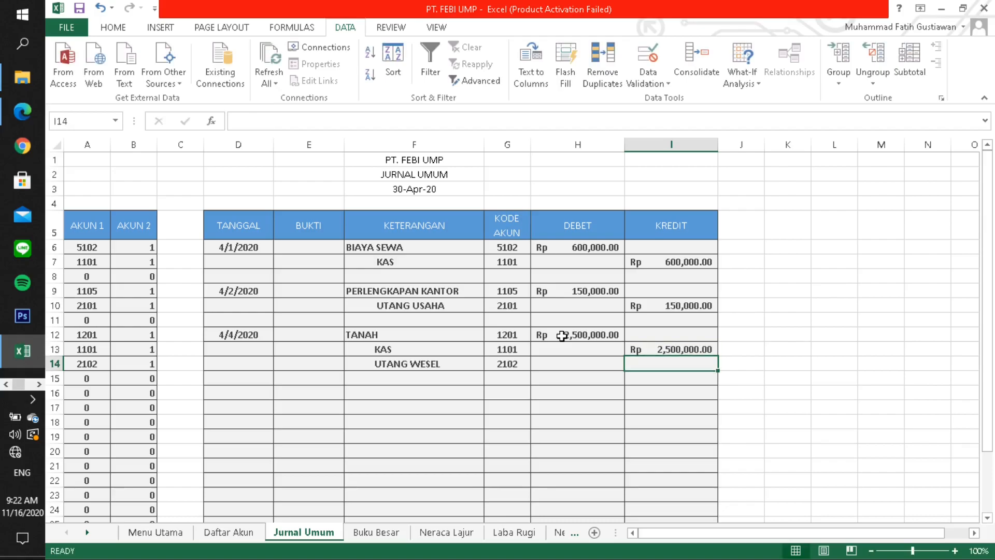
type("1")
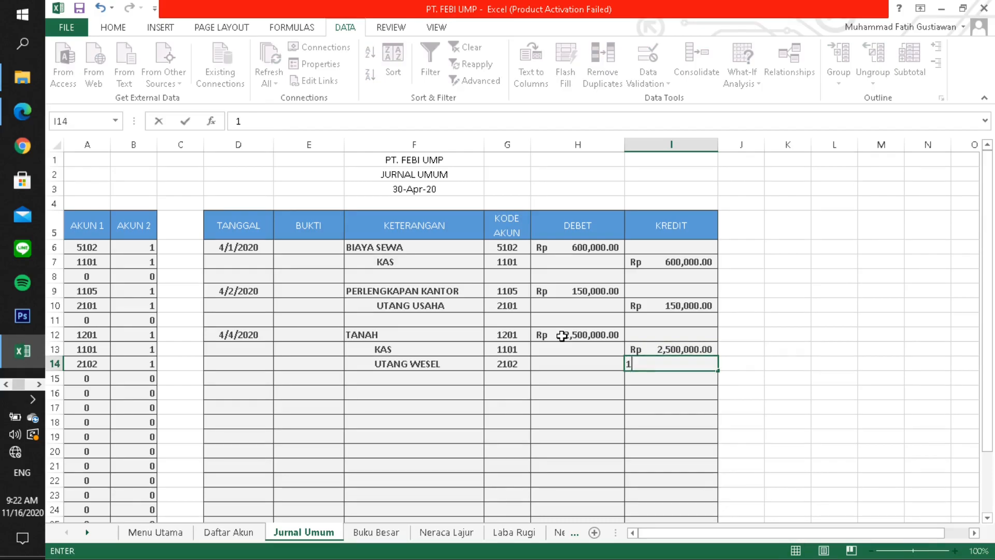
type("0,000,")
type("000")
key("Return")
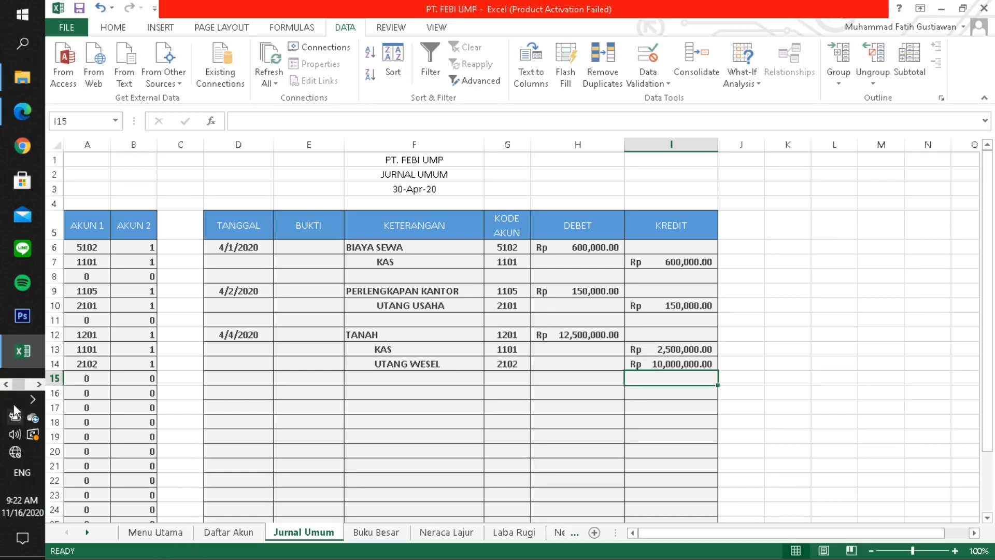
Consult the fourth transaction in the PDF in Edge, and enter PIUTANG DAGANG in F16 and an indented PENDAPATAN JASA in F17 of the Excel sheet.
left_click(22, 110)
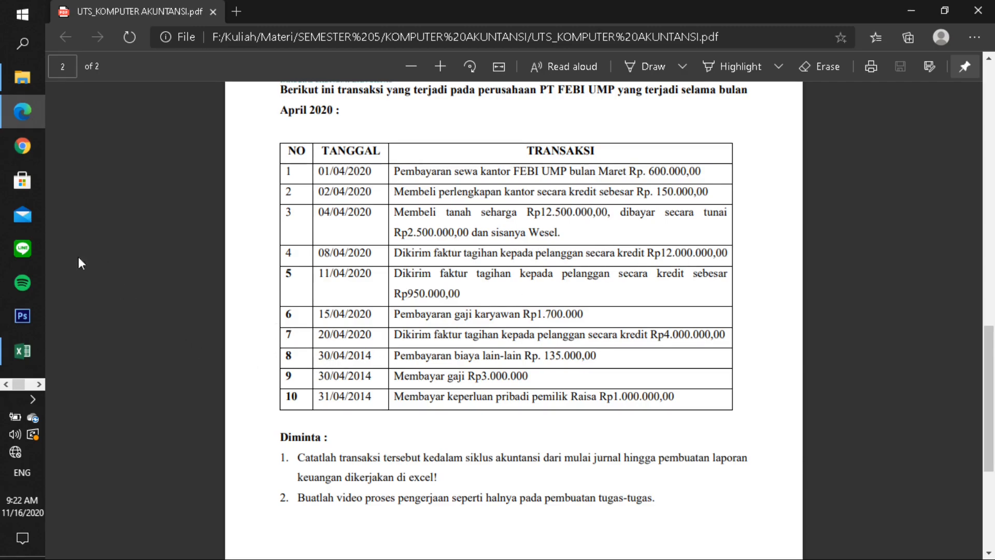
left_click(23, 352)
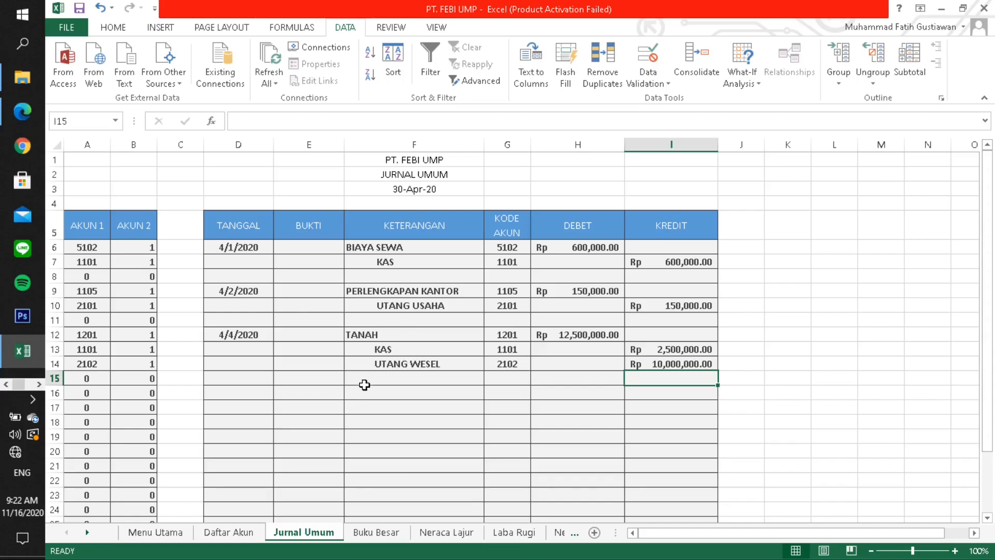
left_click(361, 393)
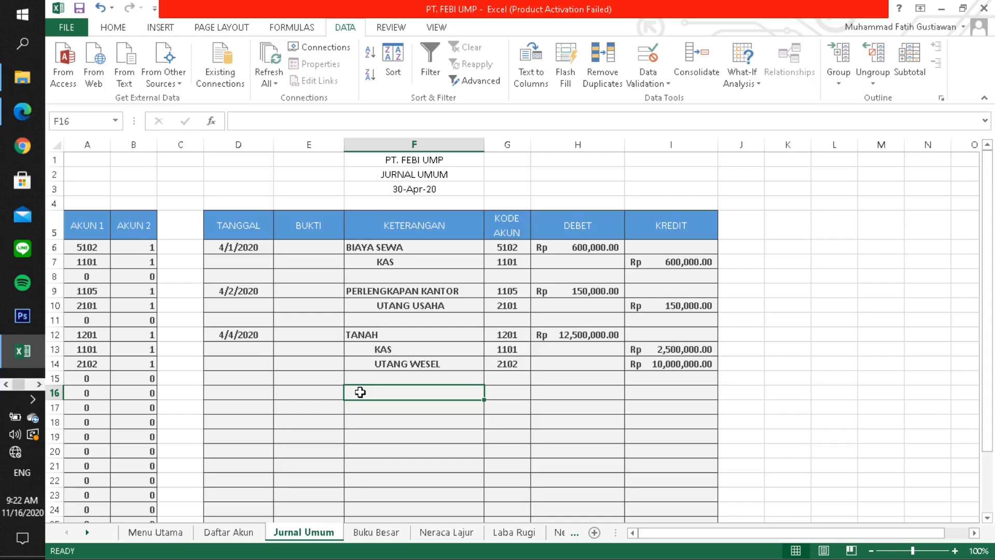
type("PIUTANG DAGANG")
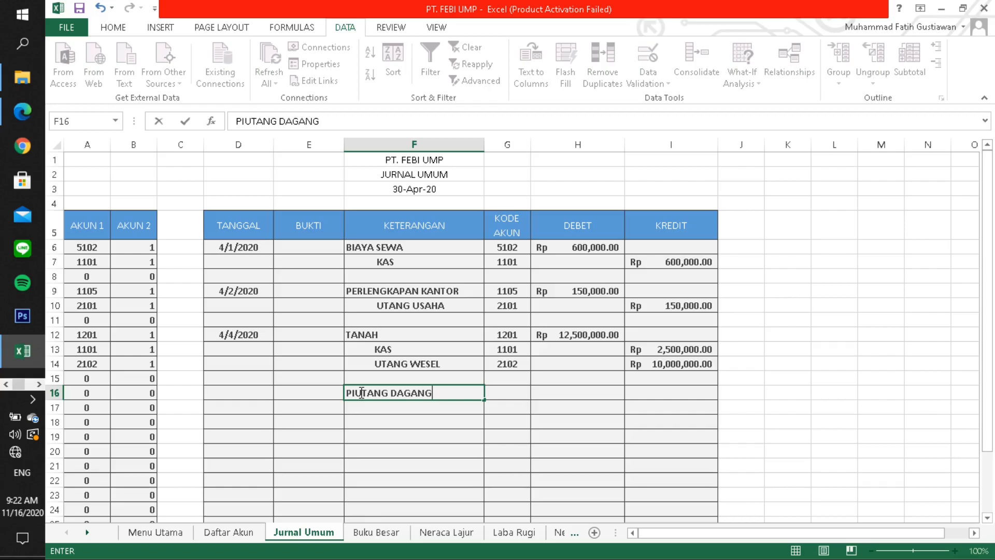
key("Return")
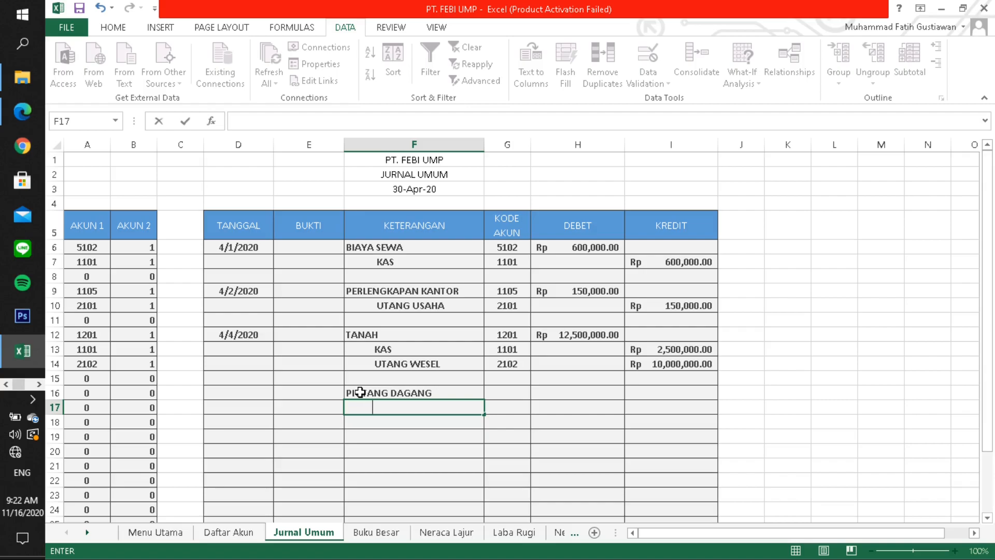
type("PENDAPATAN JASA")
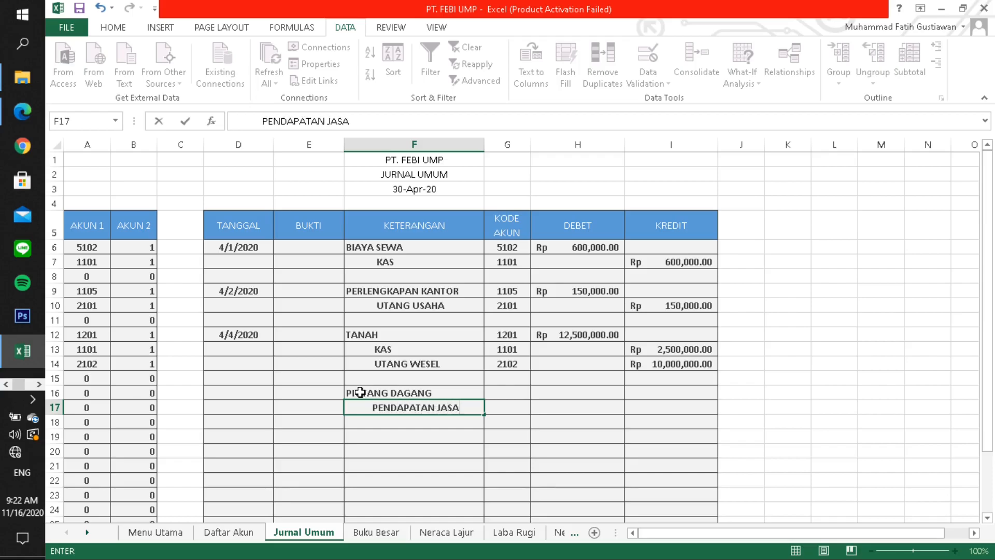
key("Tab")
key("Up")
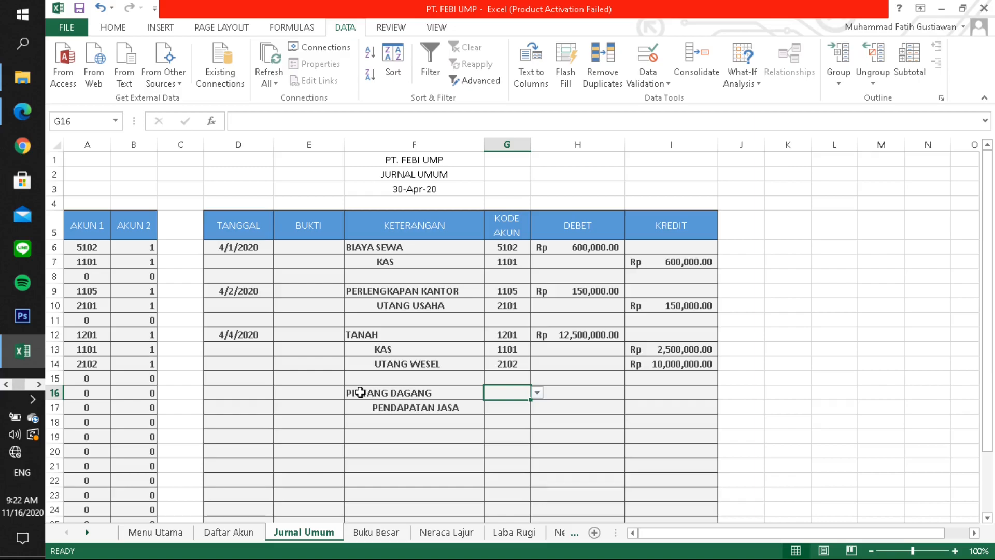
Enter 8 April 2020 as the fourth transaction's TANGGAL in D16.
left_click(258, 393)
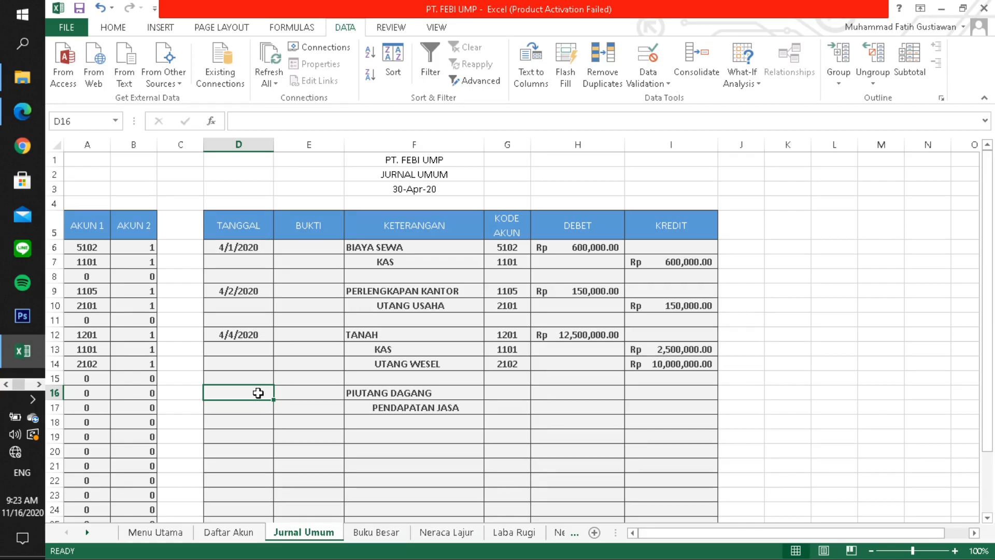
type("8 AP")
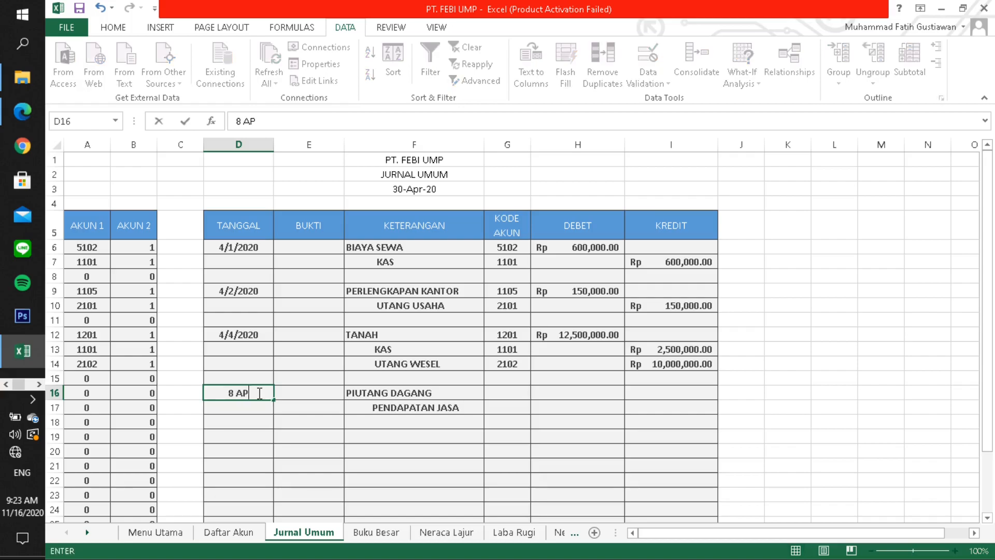
type("RIL 2020")
key("Return")
Choose the fourth transaction's account codes under KODE AKUN: 1102 for PIUTANG DAGANG in G16 and 4101 for PENDAPATAN JASA in G17.
key("Right")
key("Right")
key("Right")
key("Up")
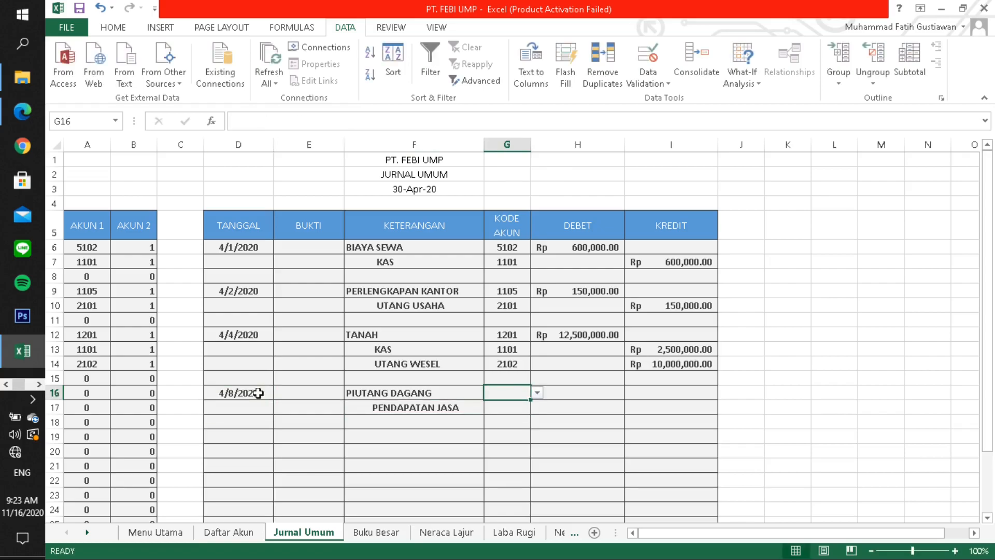
left_click(537, 394)
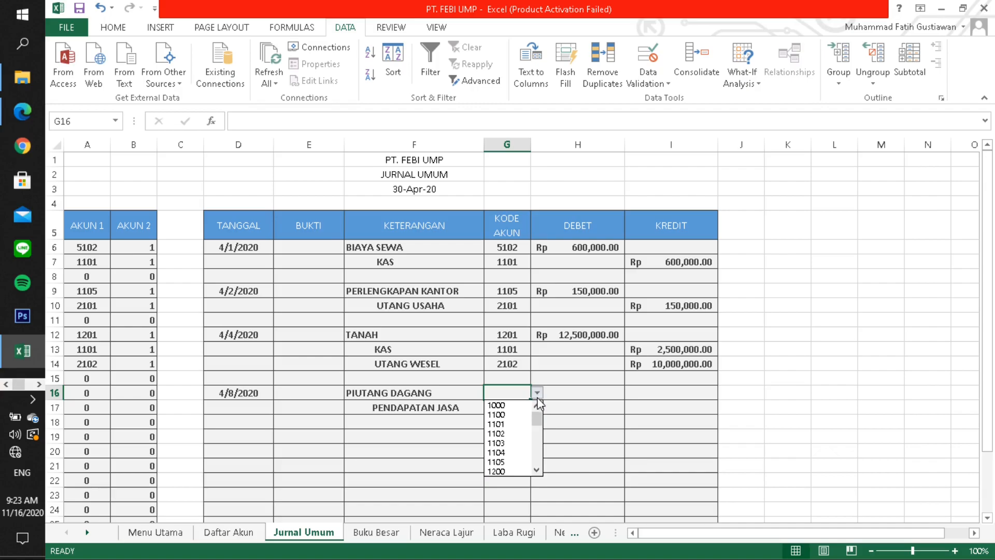
left_click(491, 434)
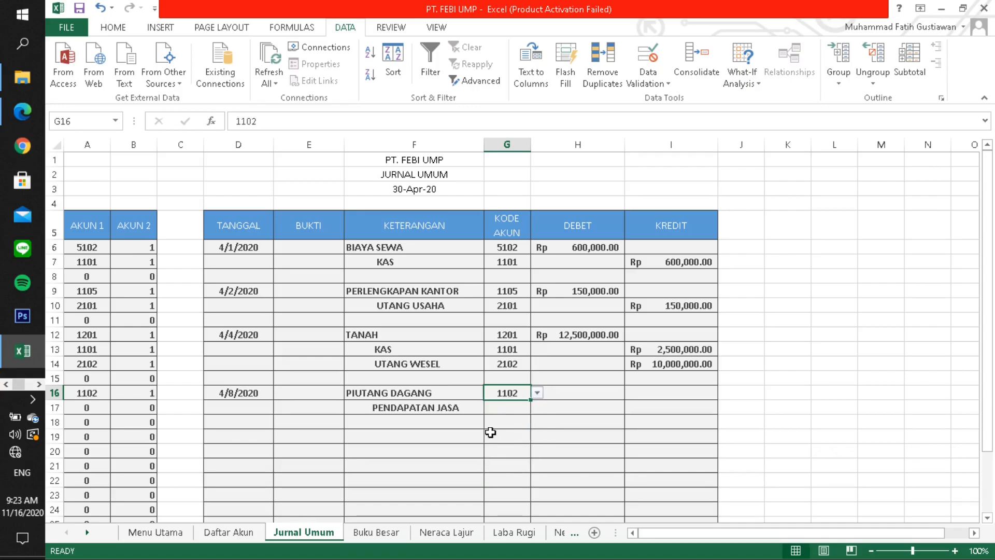
left_click(507, 409)
left_click(537, 408)
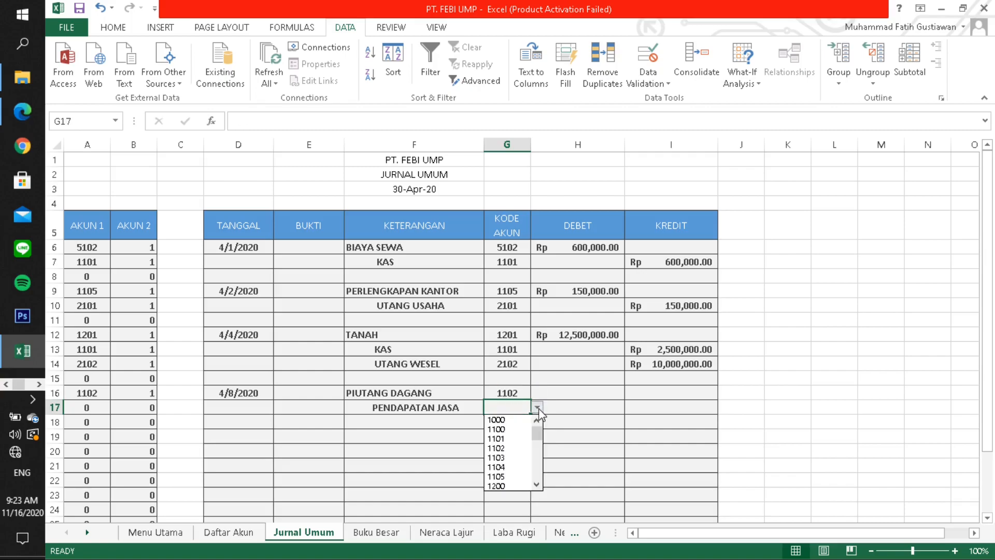
left_click(537, 485)
left_click(537, 485)
left_click(509, 473)
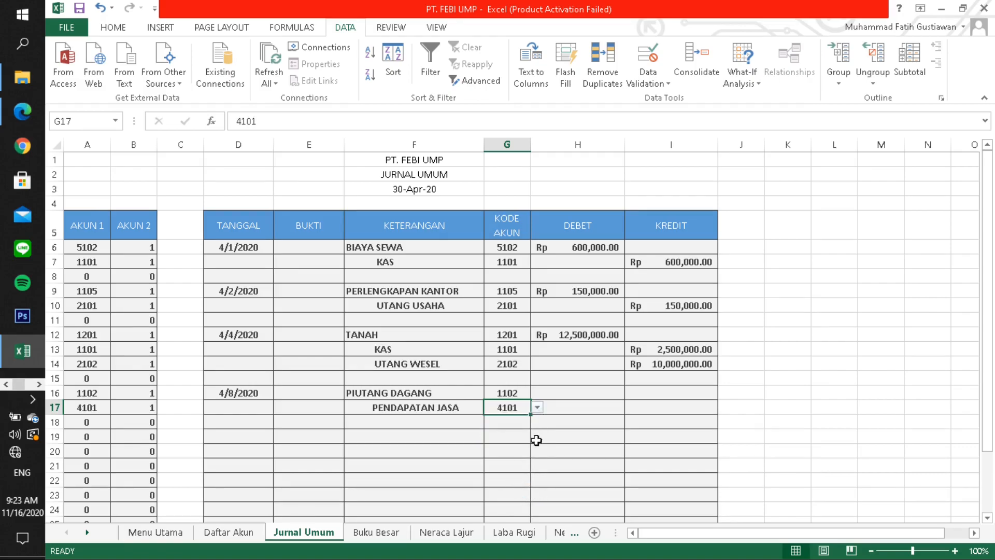
Enter 12,000,000 as the fourth transaction's amount under DEBET in H16 and under KREDIT in I17.
left_click(557, 394)
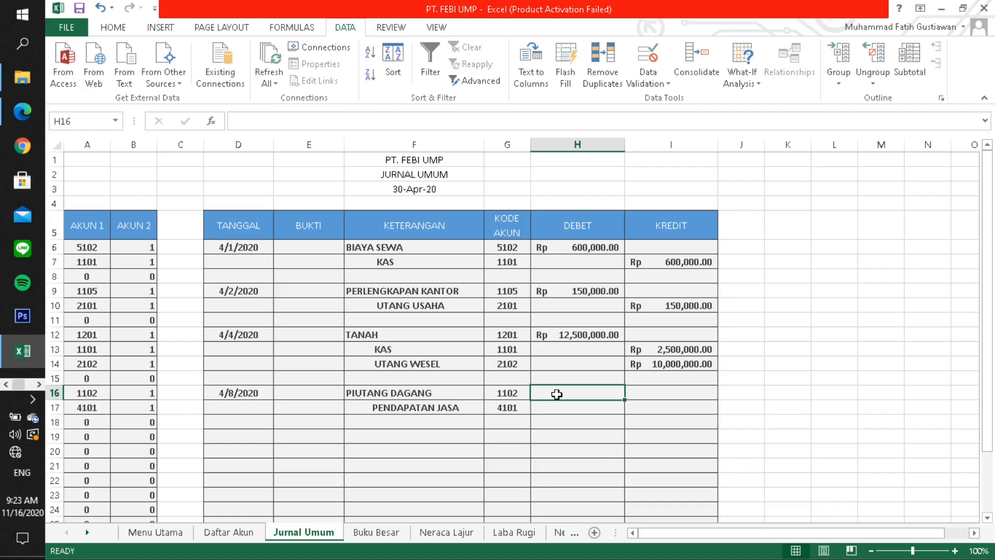
type("1")
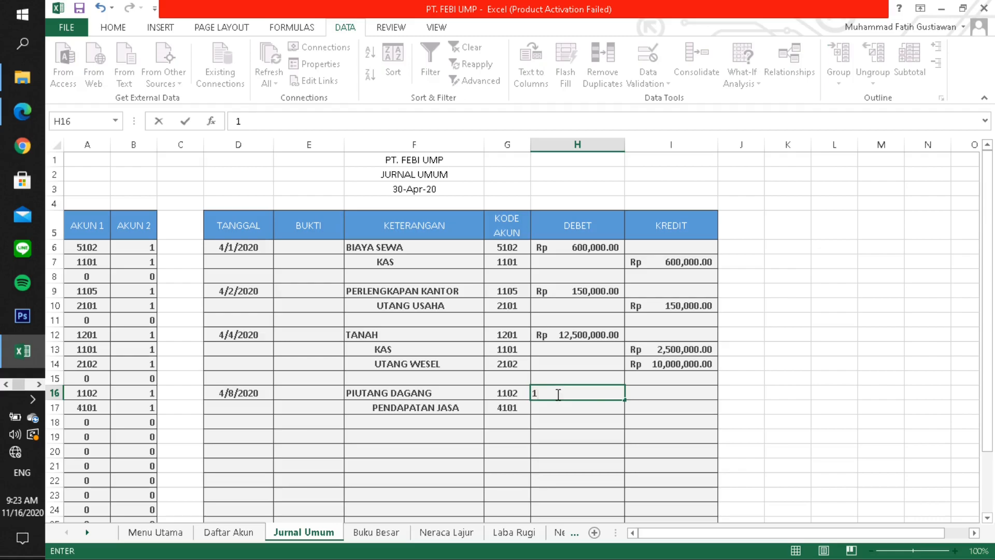
type("2,")
type("000,")
type("000000")
key("Return")
key("Tab")
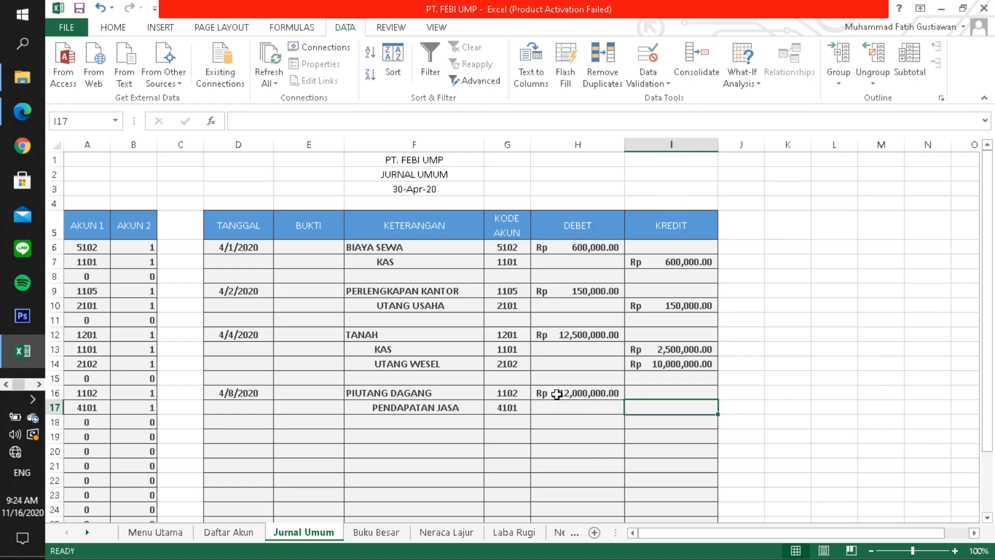
type("12")
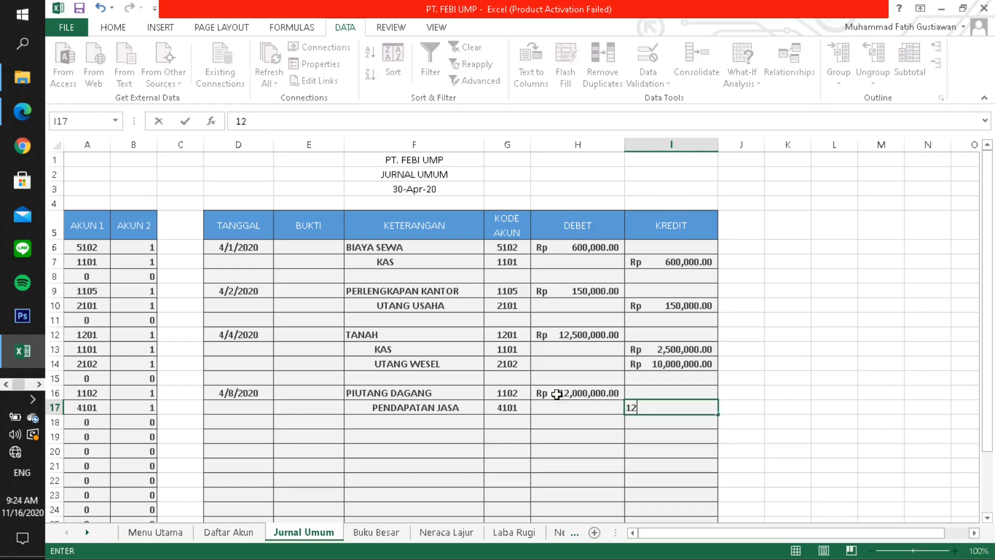
type("000000")
key("Return")
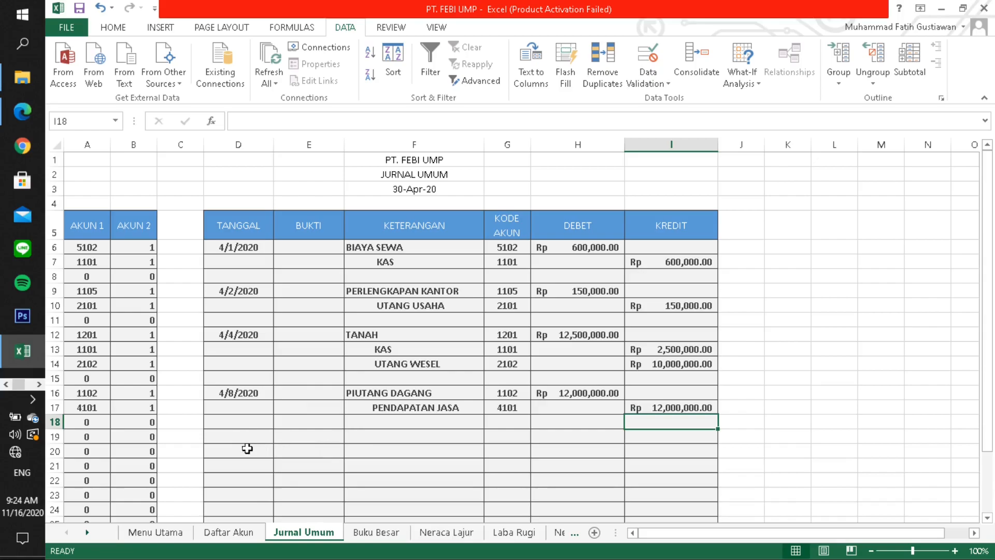
Consult the fifth transaction in the PDF in Edge, and enter PIUTANG DAGANG in F19 and an indented PENDAPATAN JASA in F20 of the Excel sheet.
key("alt+Tab")
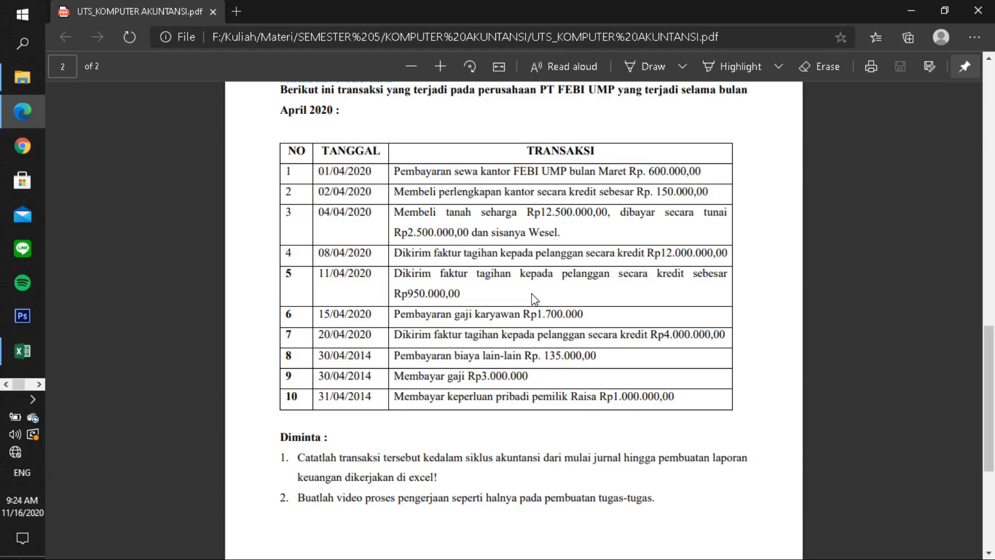
left_click(22, 351)
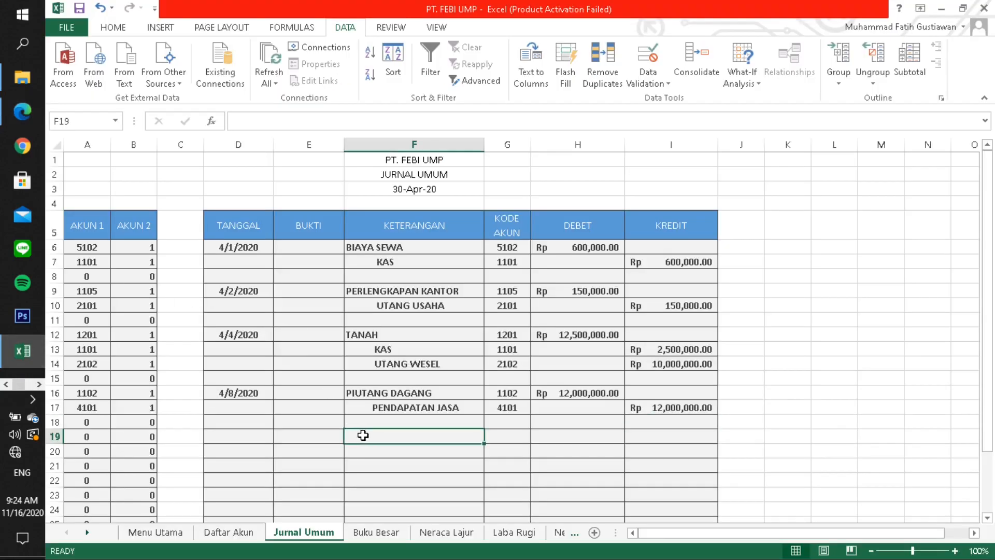
type("PIUTAN")
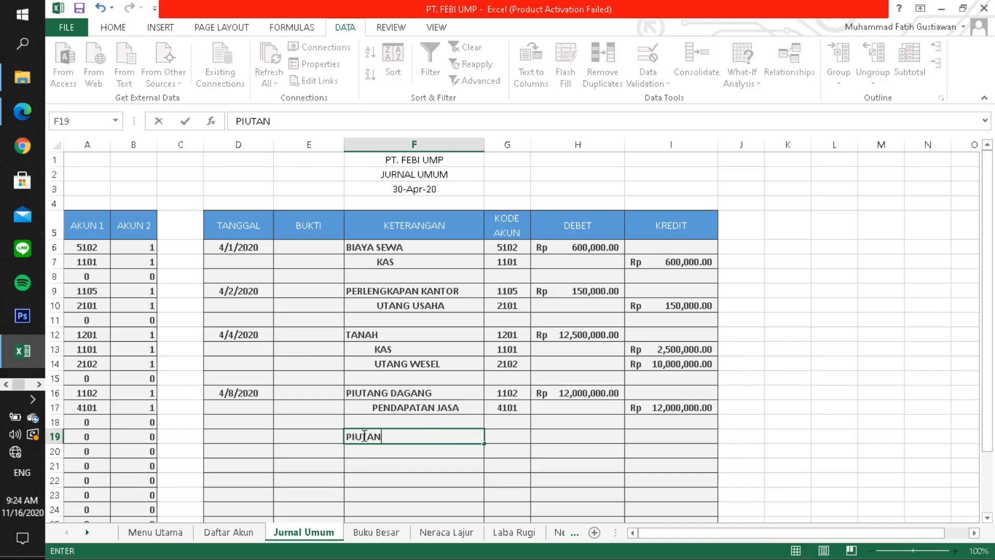
type("G DAGANG")
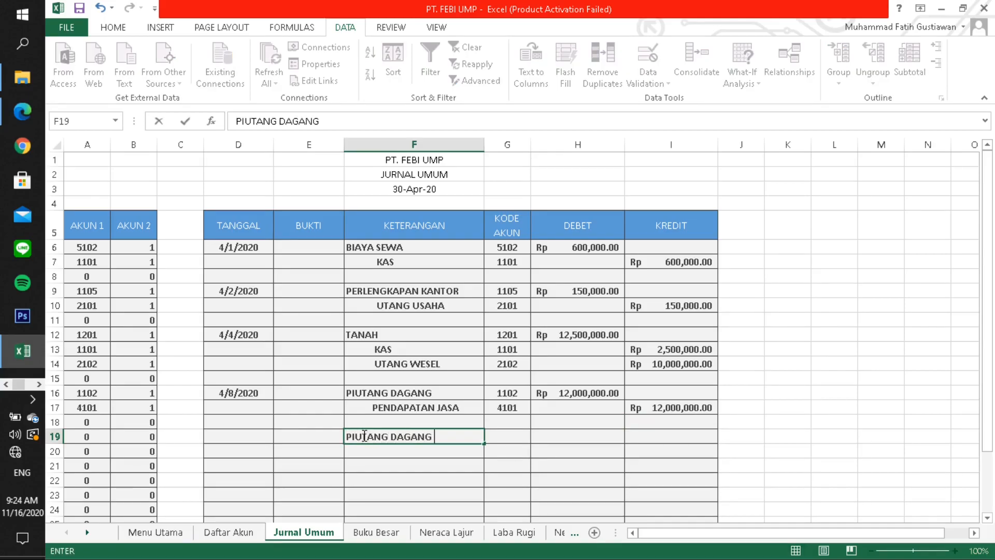
key("Return")
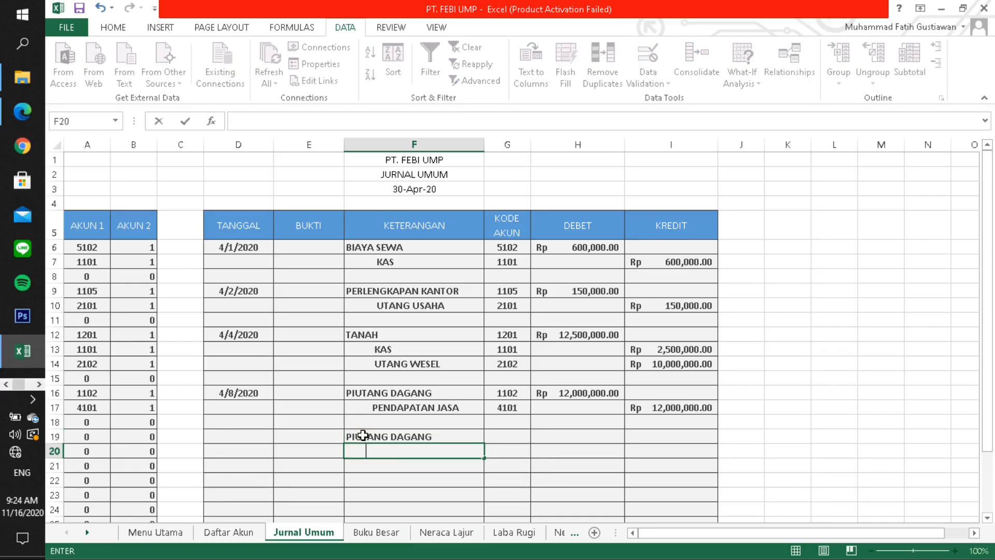
type("PENDAPATAN JASA")
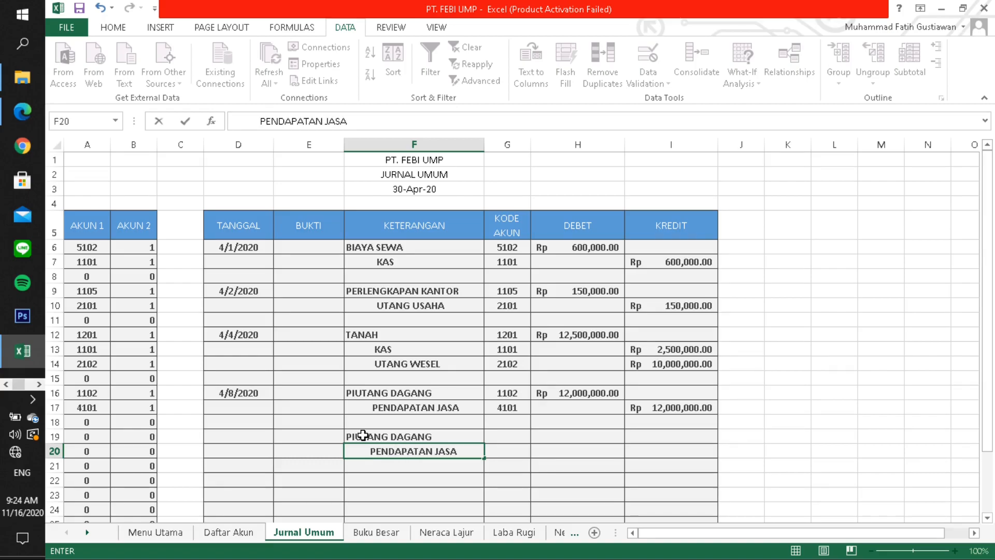
key("Tab")
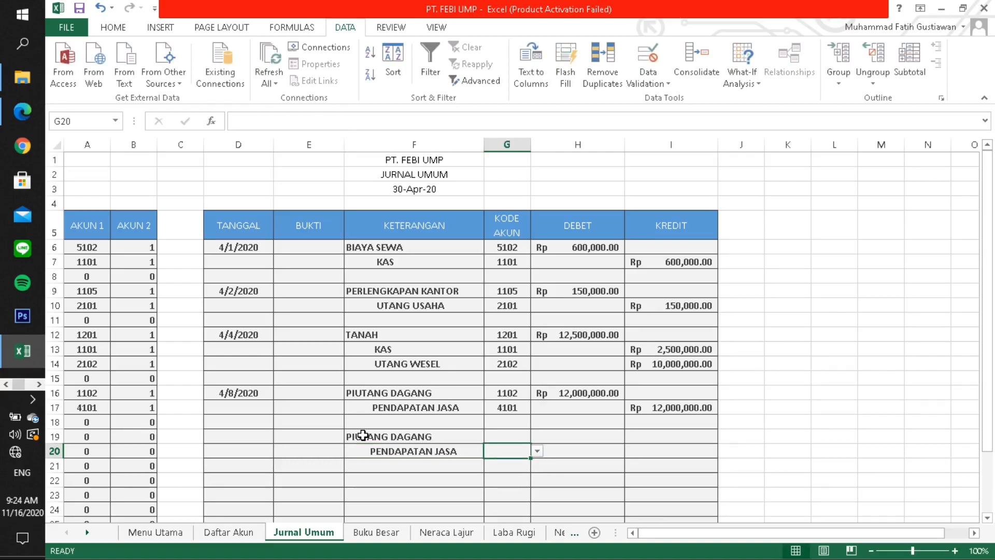
Enter 11 April 2020 as the fifth transaction's TANGGAL in D19.
left_click(248, 432)
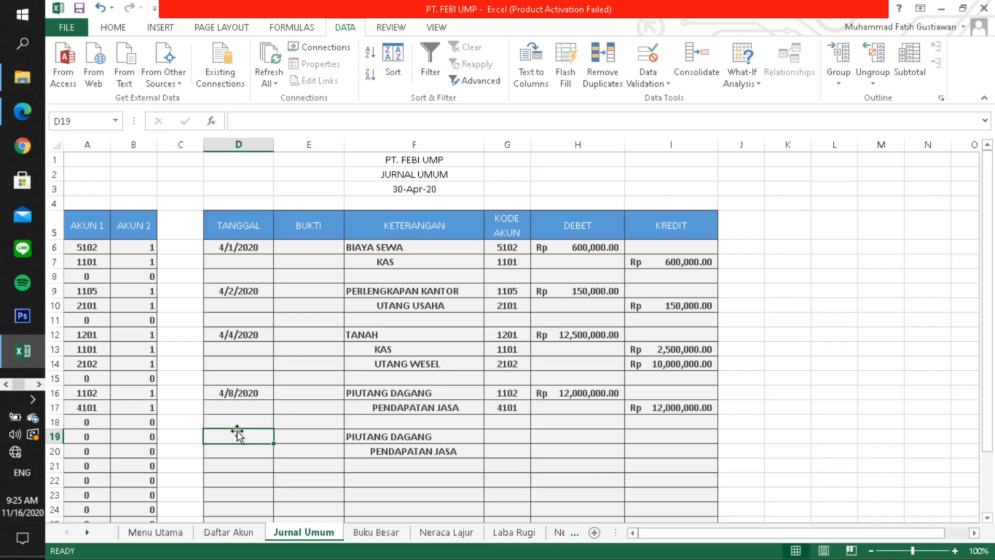
type("11")
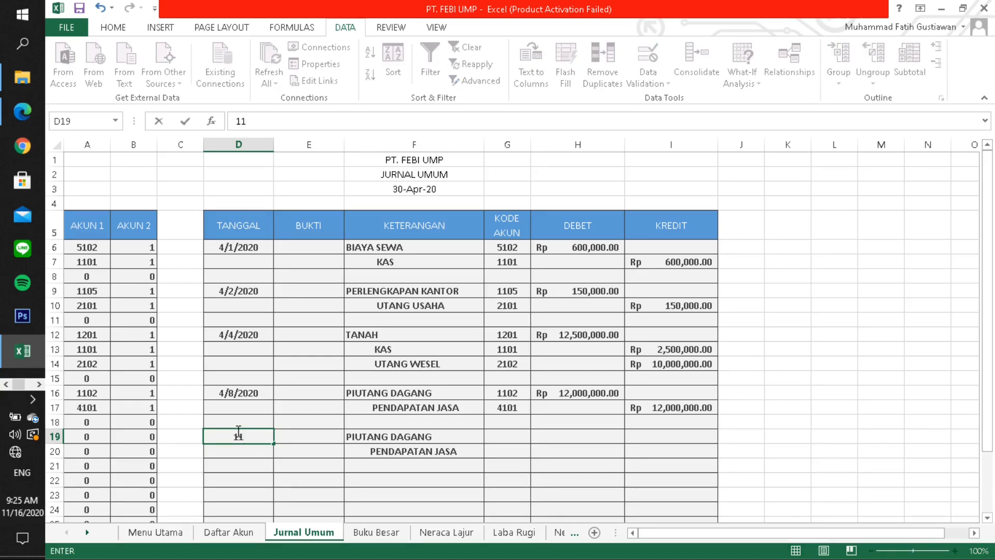
type(" APRIL 2020")
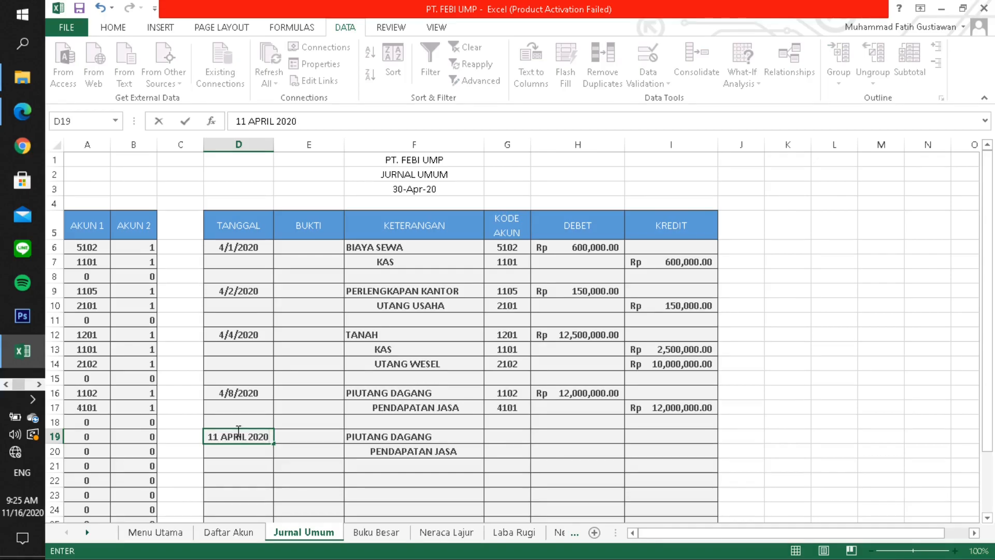
key("Return")
Choose the fifth transaction's account codes under KODE AKUN: 1102 for PIUTANG DAGANG in G19 and 4101 for PENDAPATAN JASA in G20.
key("Right")
key("Right")
key("Right")
key("Right")
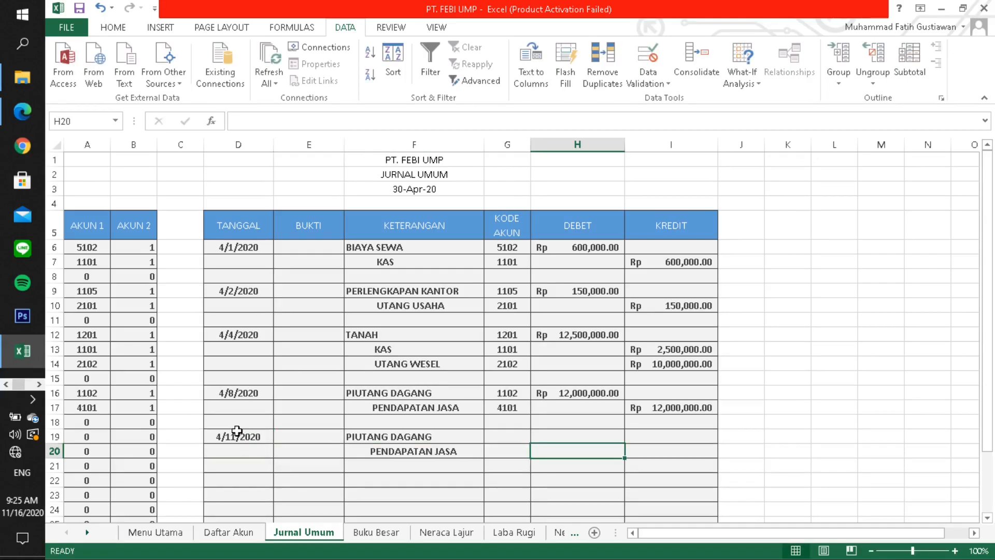
key("Left")
key("Up")
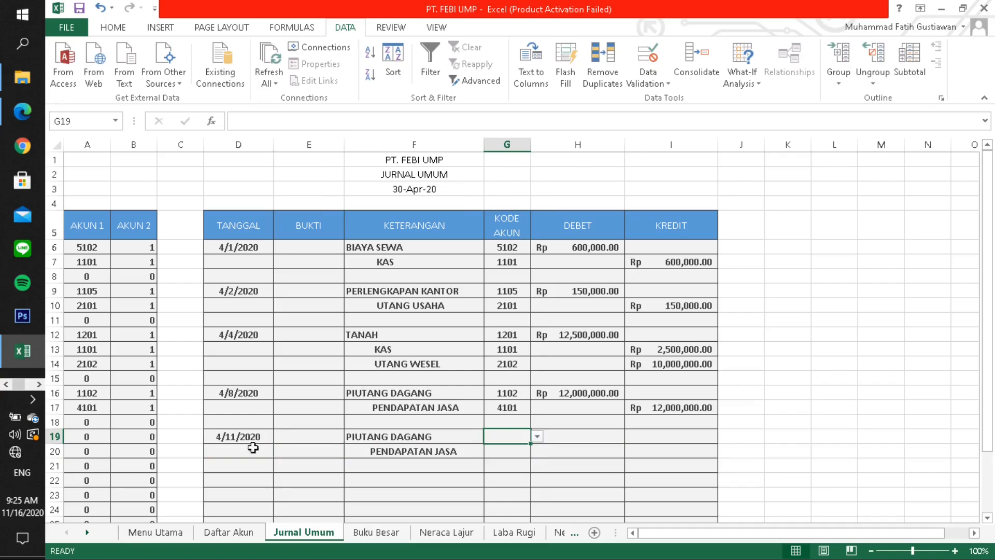
left_click(537, 436)
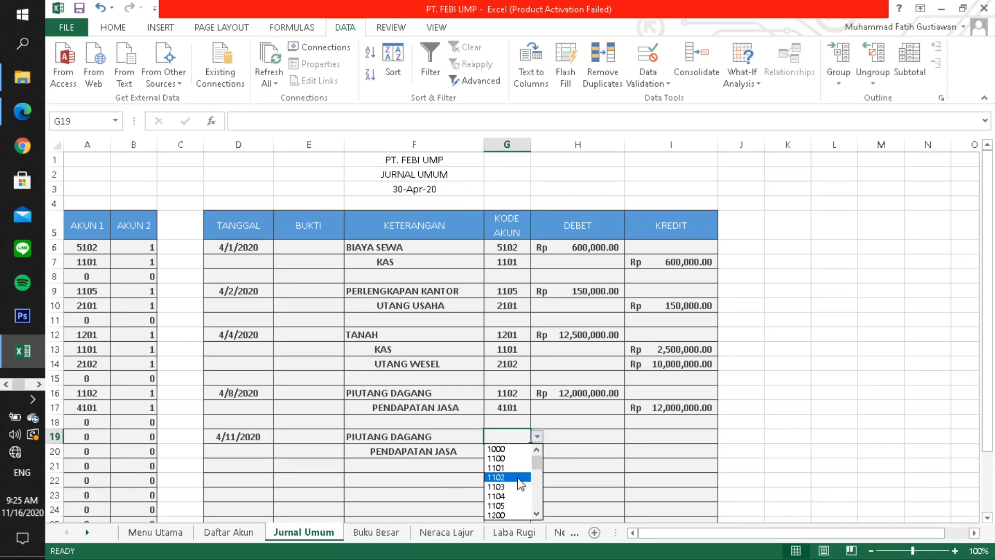
left_click(519, 478)
left_click(515, 451)
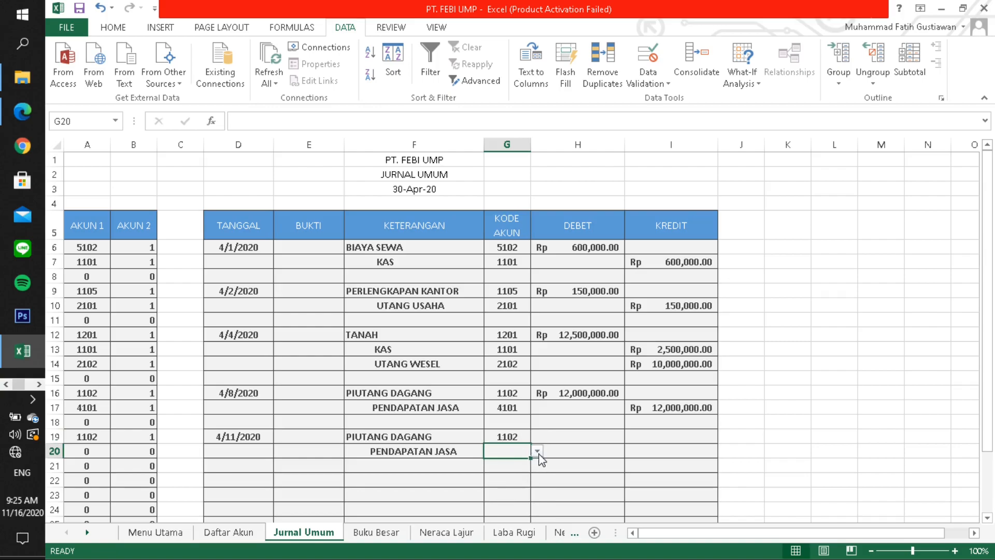
left_click(537, 451)
scroll(512, 487, "down", 4)
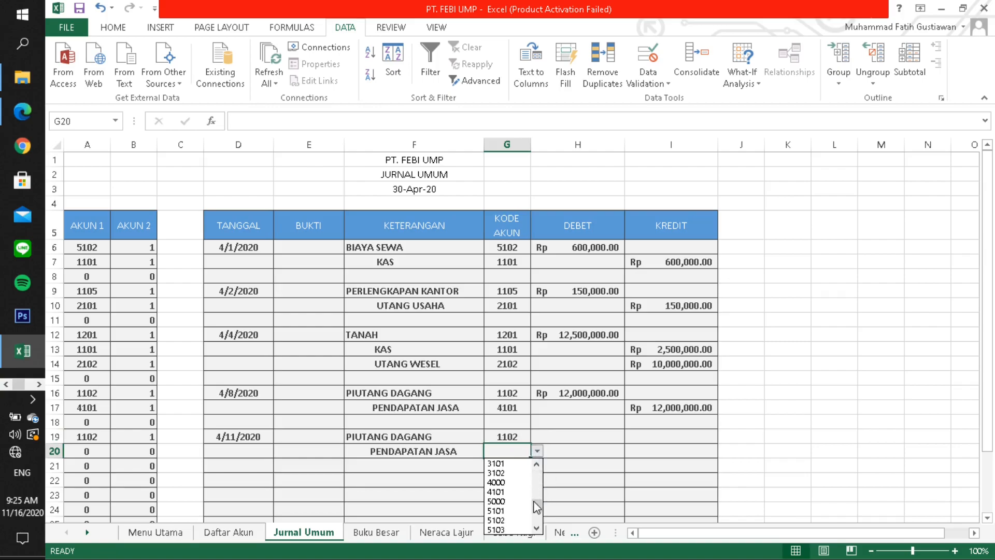
left_click(496, 493)
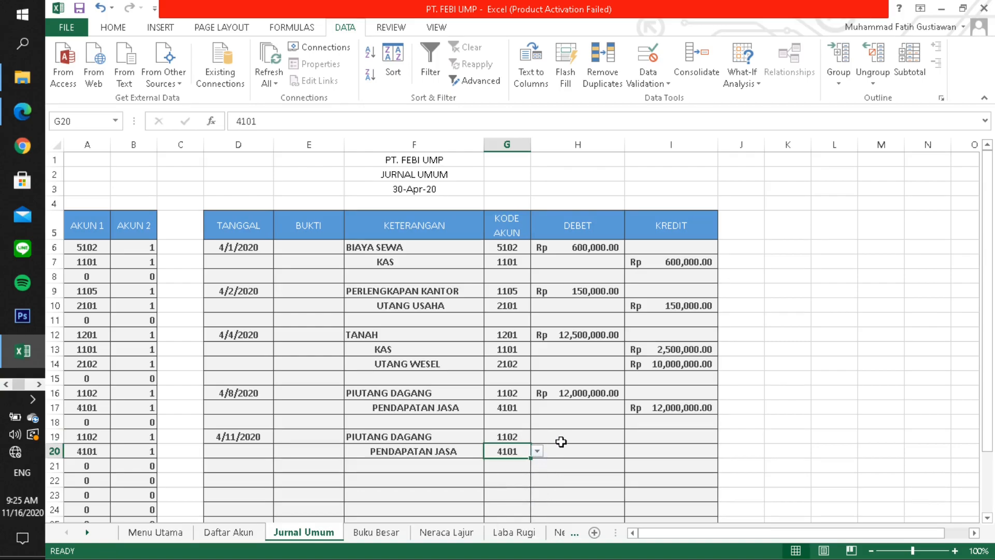
Enter 950,000 as the fifth transaction's amount under DEBET in H19 and under KREDIT in I20.
left_click(561, 441)
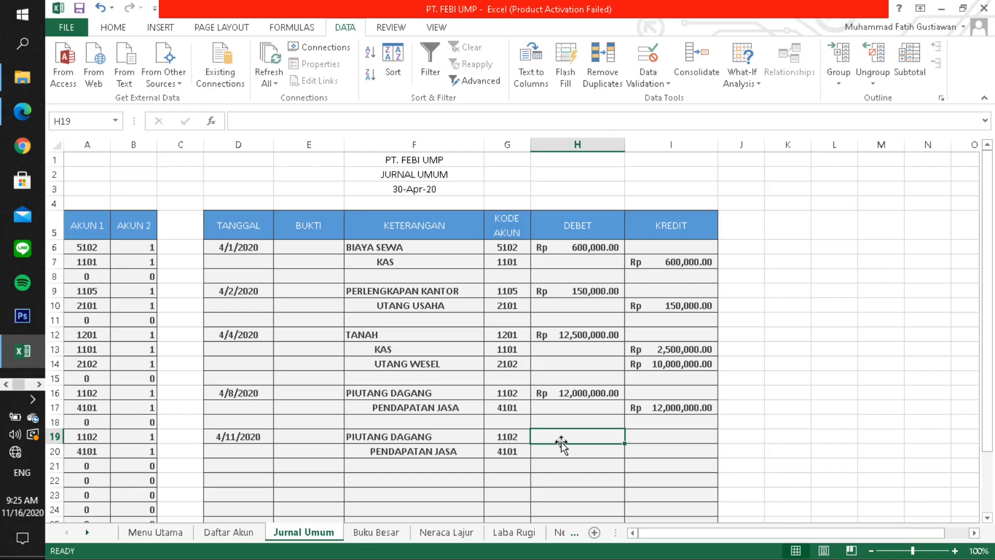
type("950")
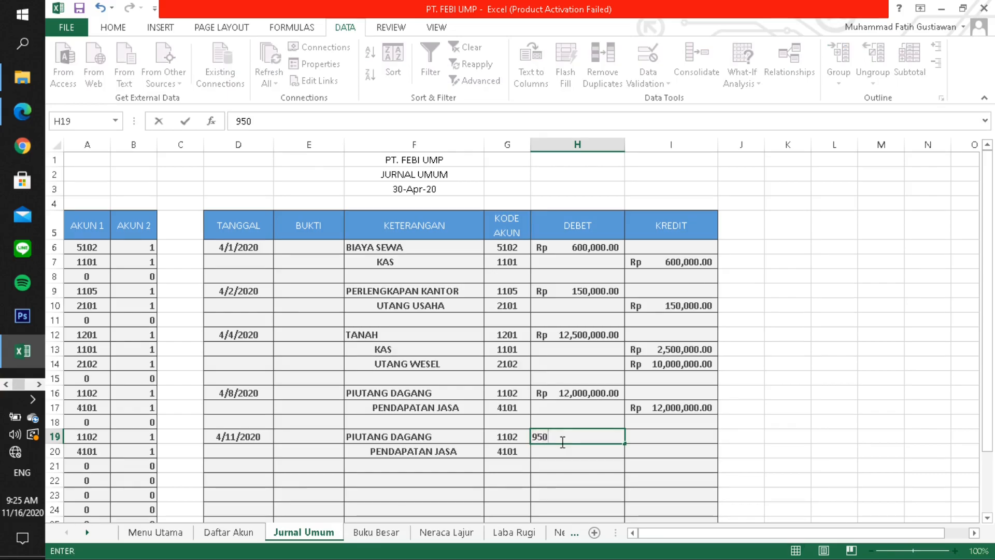
type(",000")
key("Return")
key("Right")
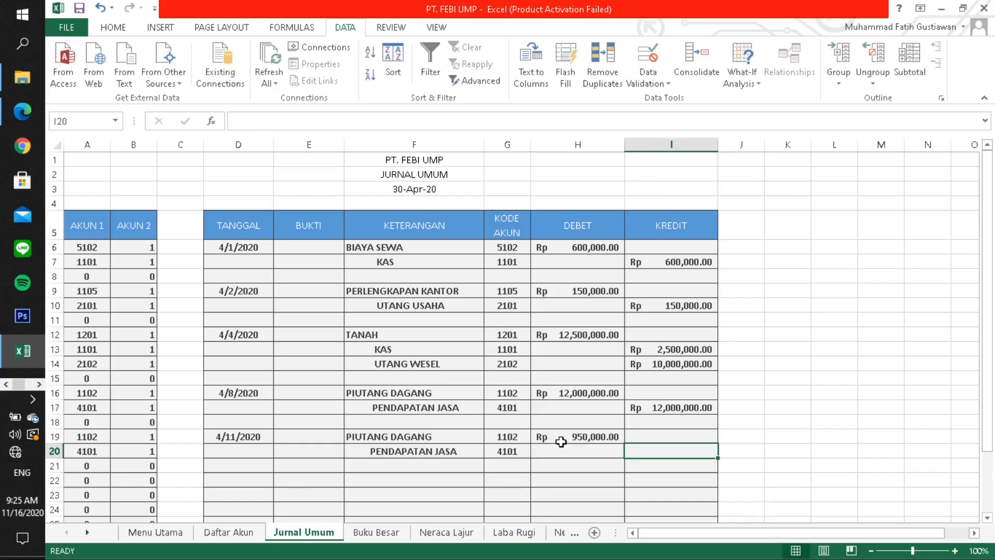
type("950000")
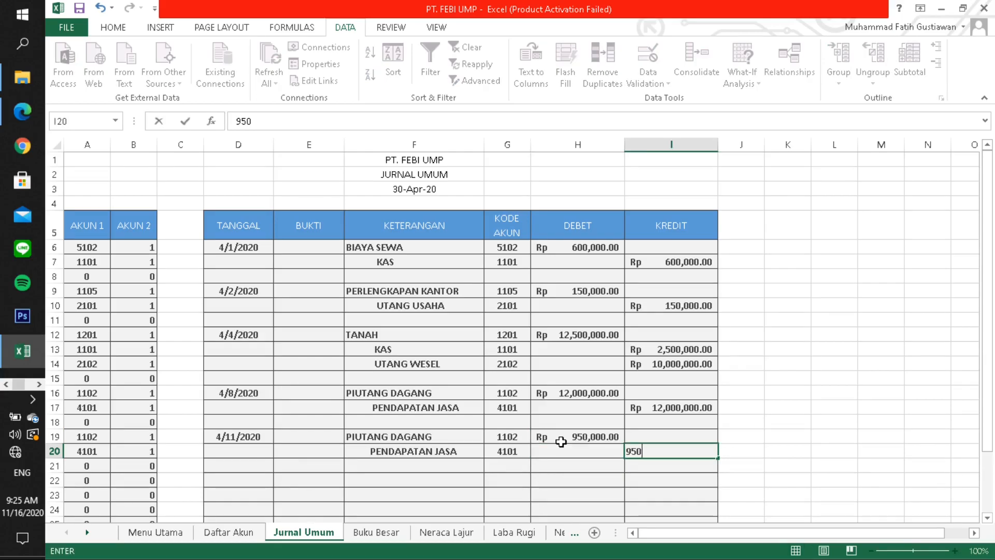
key("Return")
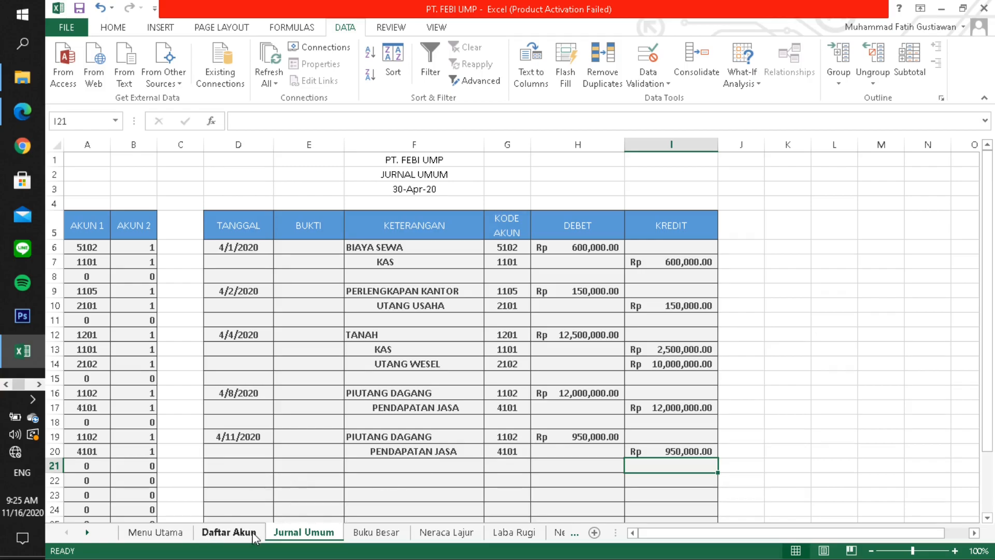
Consult the sixth transaction in the PDF in Edge, and enter BIAYA GAJI DAN KOMISI in F22 and an indented KAS in F23 of the Excel sheet.
key("alt+Tab")
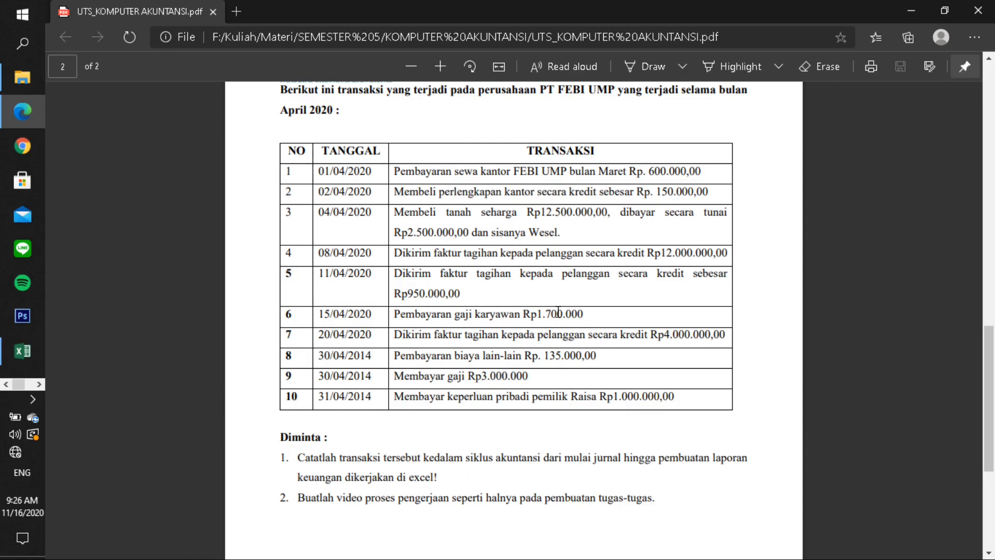
key("alt+Tab")
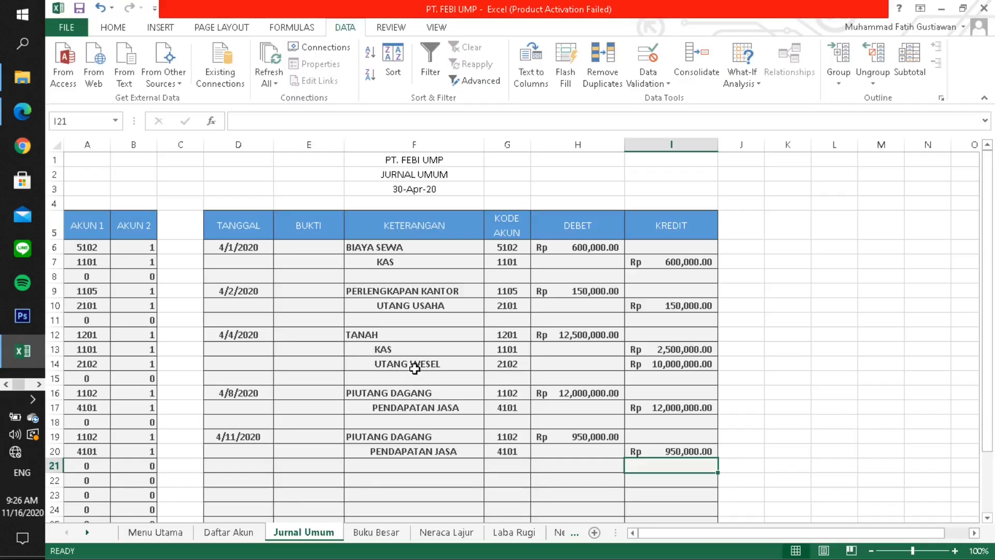
left_click(357, 480)
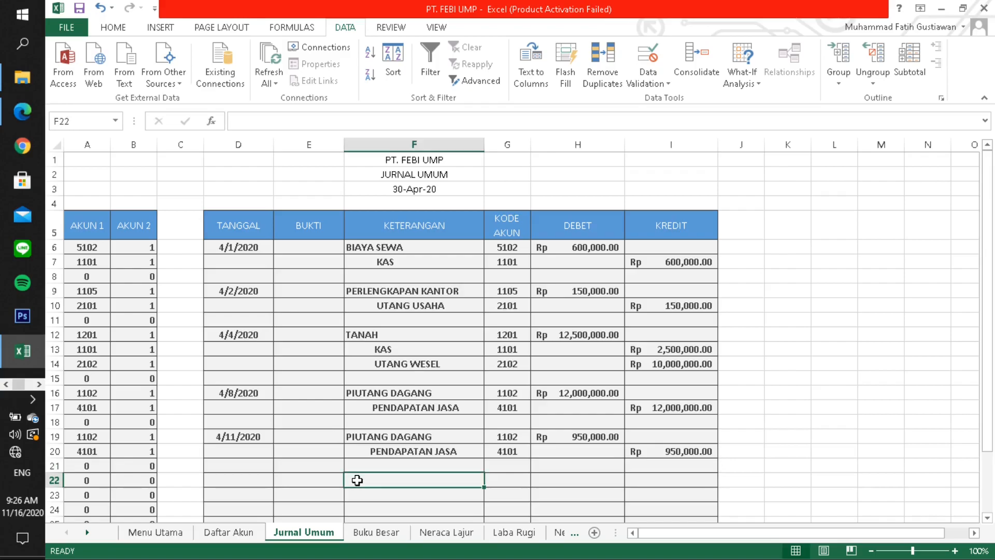
type("BIAYA")
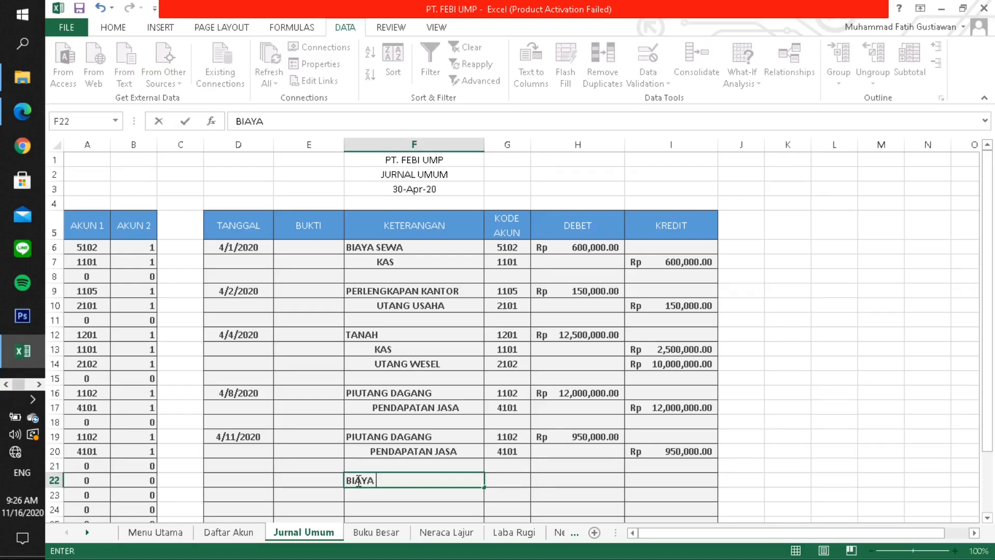
type(" GAJI DAN KOMISI")
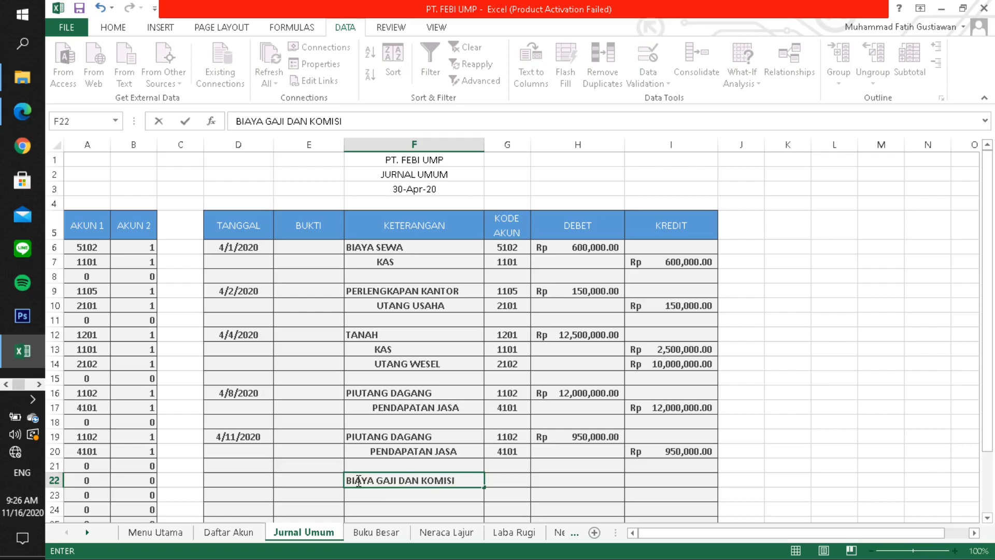
key("Return")
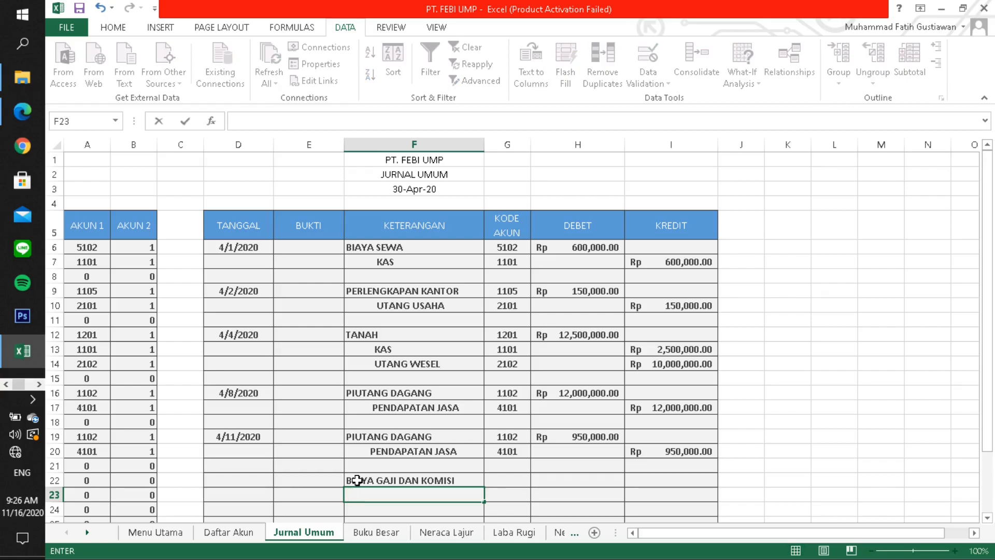
type("KAS")
Enter 15 April 2020 as the sixth transaction's TANGGAL in D22.
left_click(243, 480)
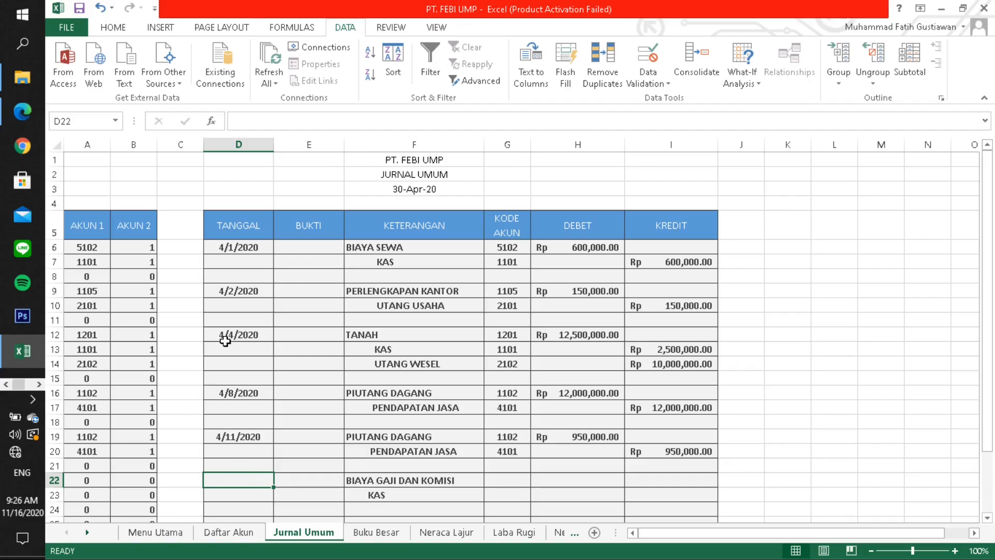
type("15 A")
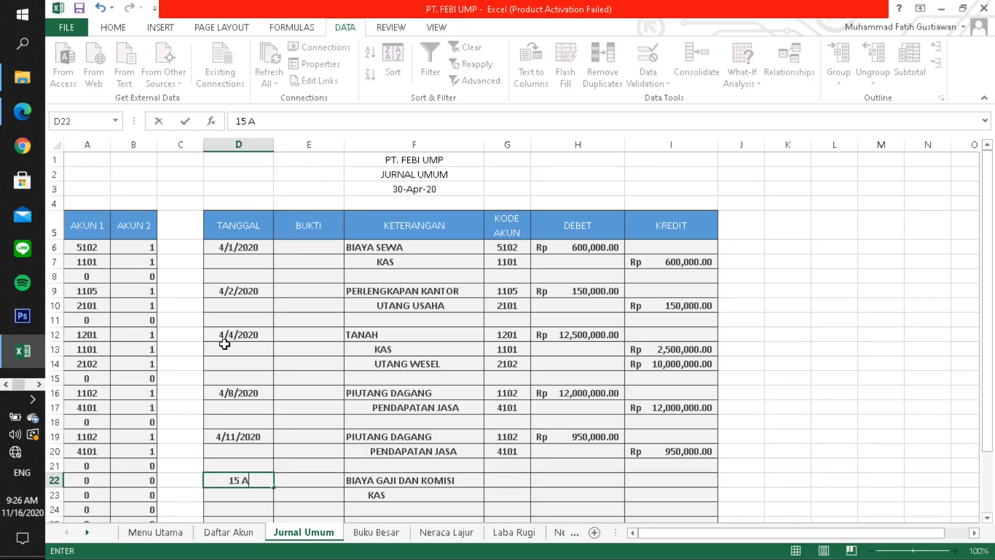
type("PRIL 2020")
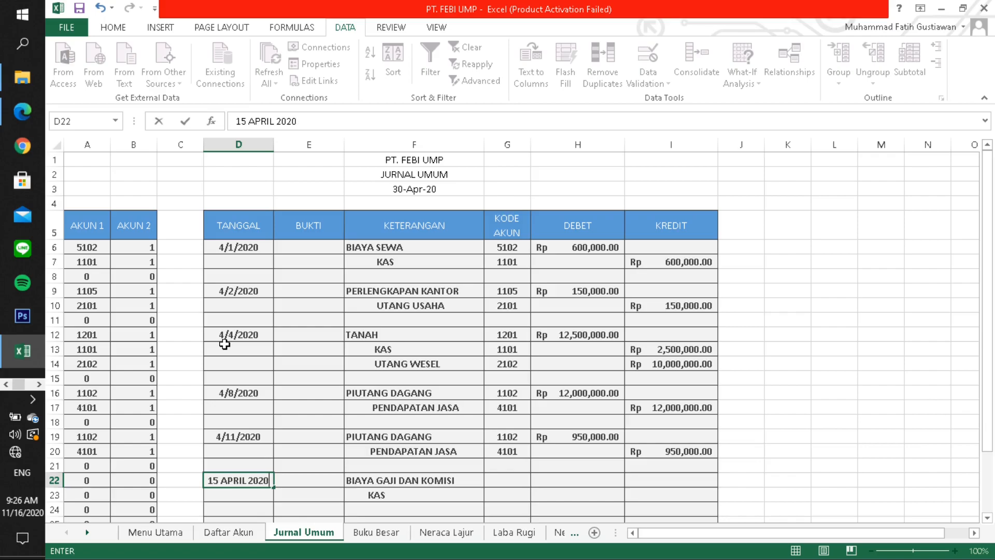
key("Return")
Choose the sixth transaction's account codes under KODE AKUN: 5101 for BIAYA GAJI DAN KOMISI in G22 and 1101 for KAS in G23.
key("Right")
key("Right")
key("Right")
key("Right")
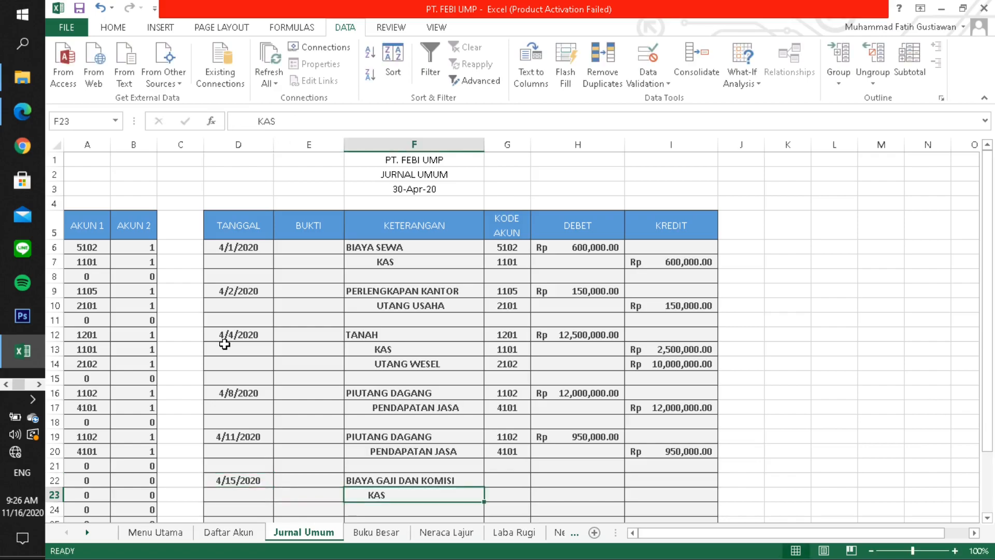
key("Left")
key("Up")
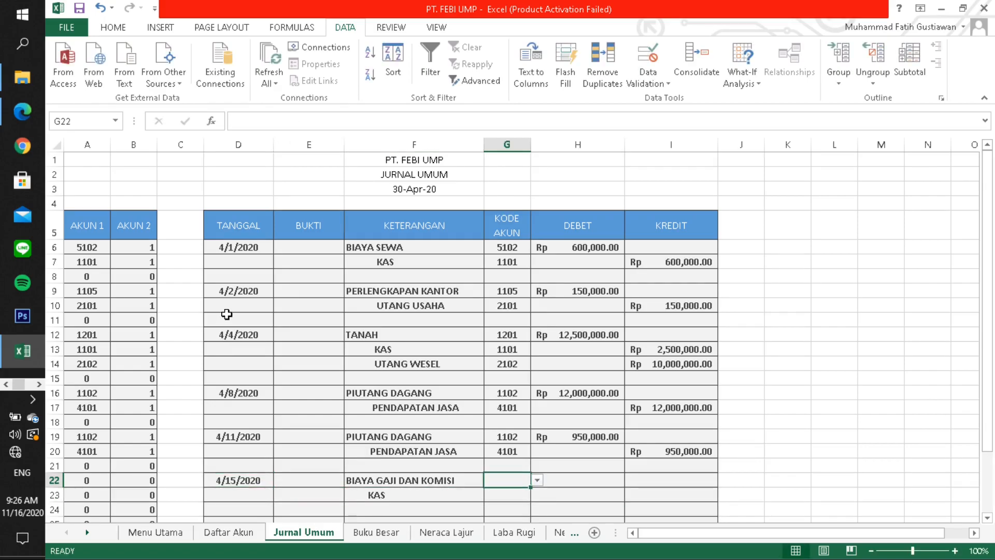
left_click(538, 481)
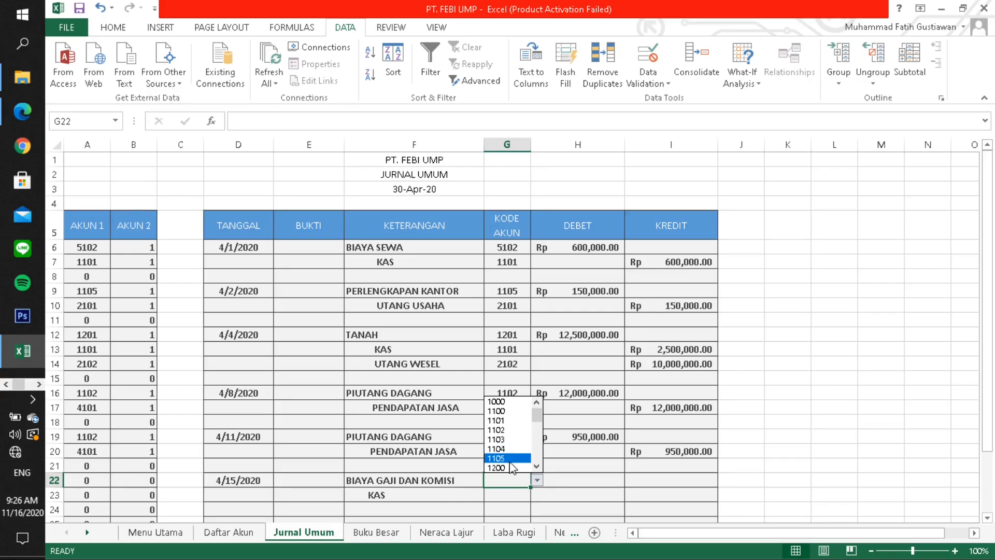
left_click(538, 426)
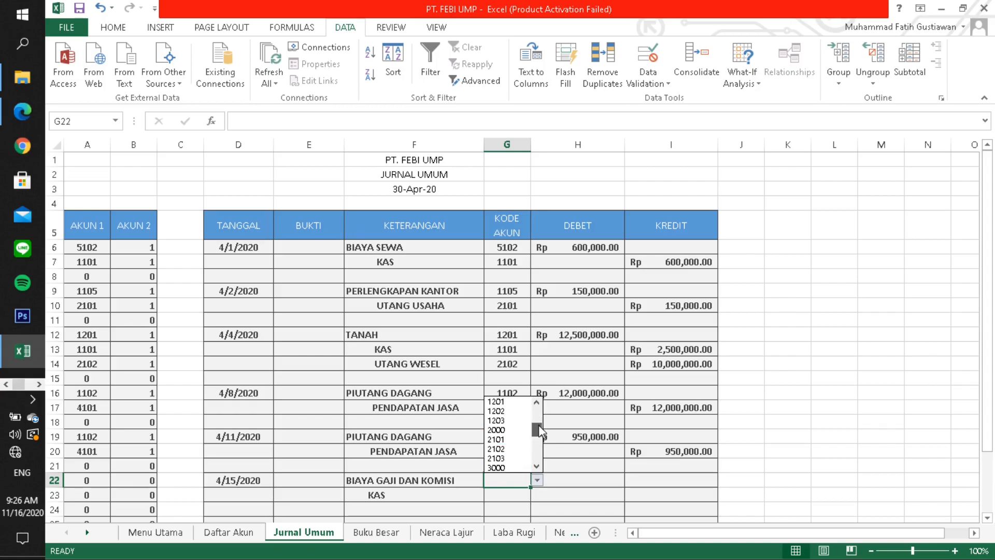
left_click(538, 450)
left_click(538, 450)
left_click(538, 449)
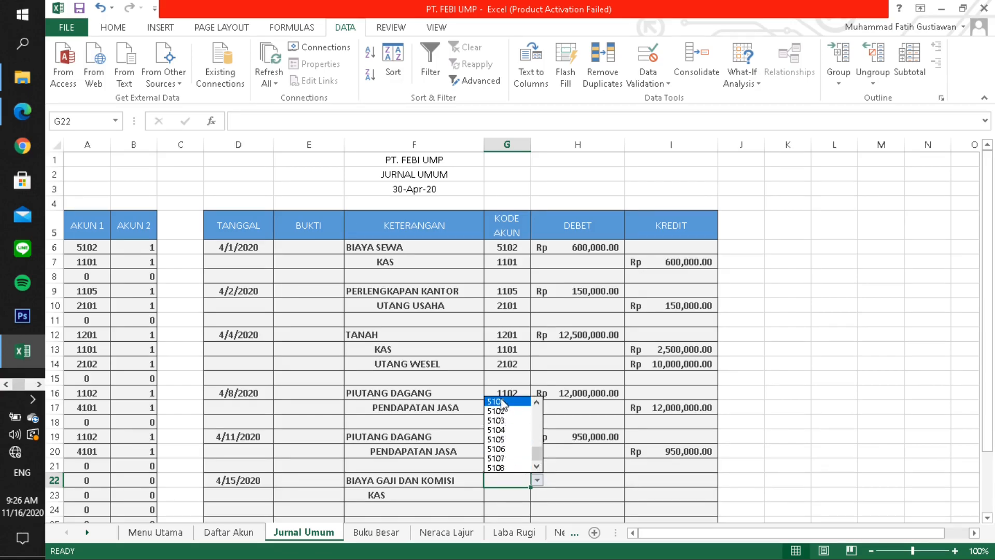
left_click(502, 402)
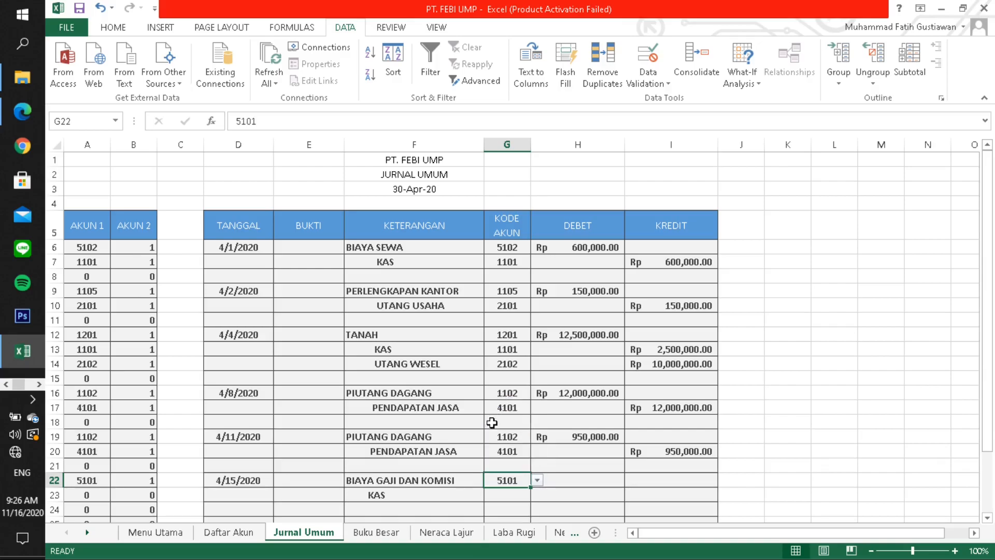
left_click(527, 492)
left_click(537, 494)
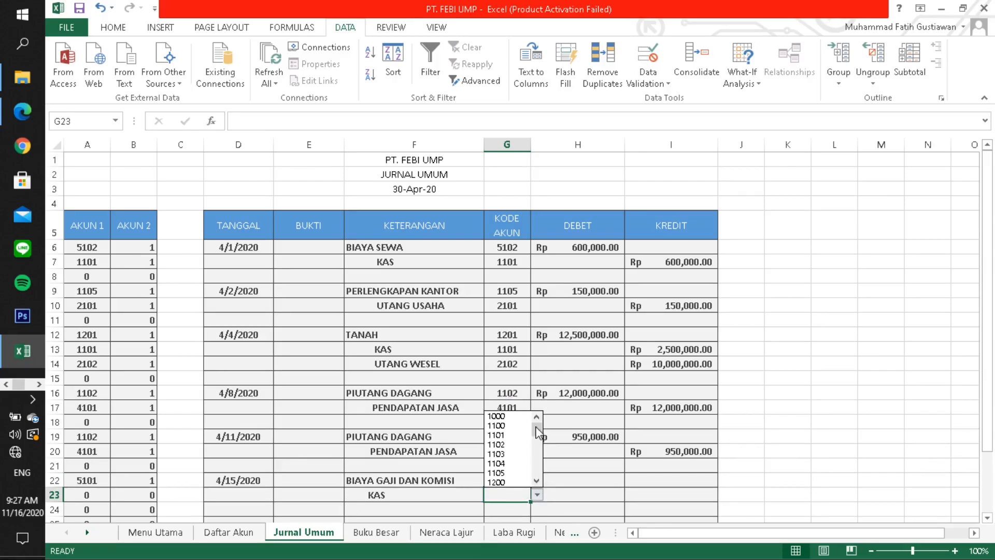
left_click(501, 437)
Enter 1,700,000 as the sixth transaction's amount under DEBET in H22 and under KREDIT in I23.
left_click(558, 479)
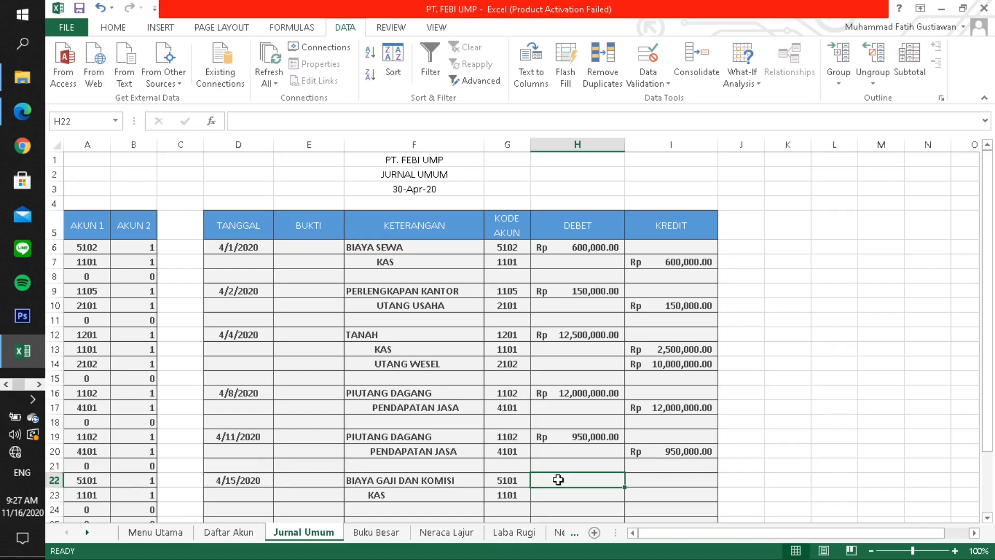
type("1,70")
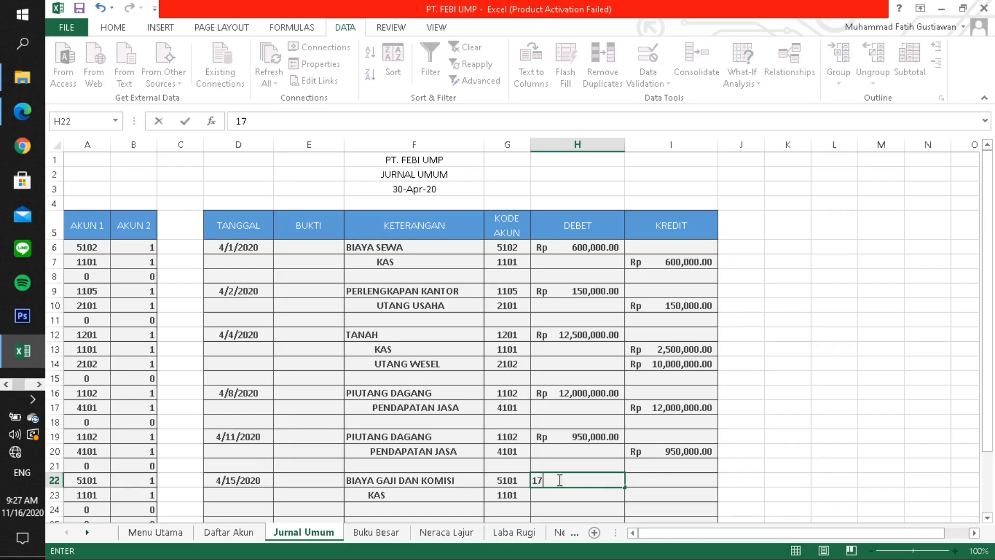
type("0,000")
key("Return")
key("Right")
type("1,700,0")
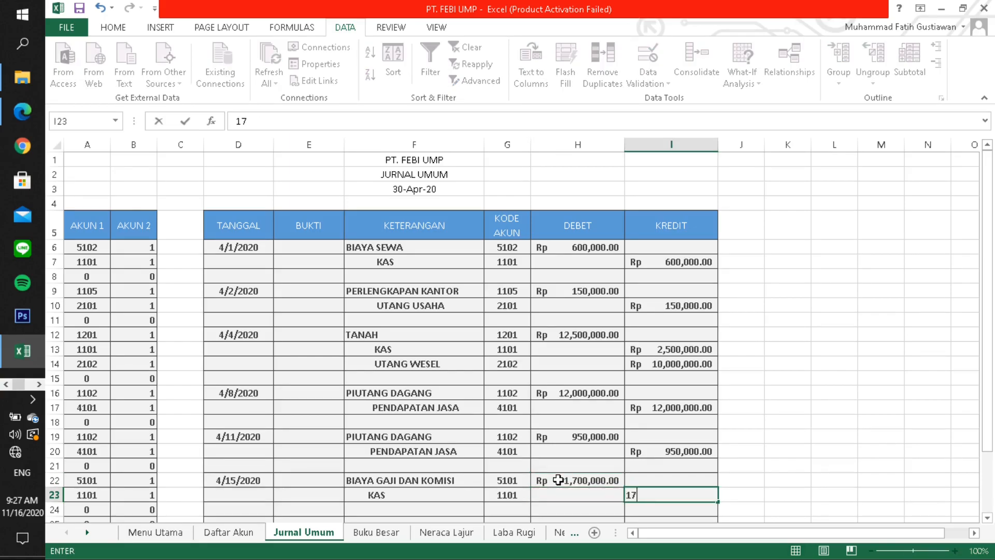
type("00")
key("Return")
key("Return")
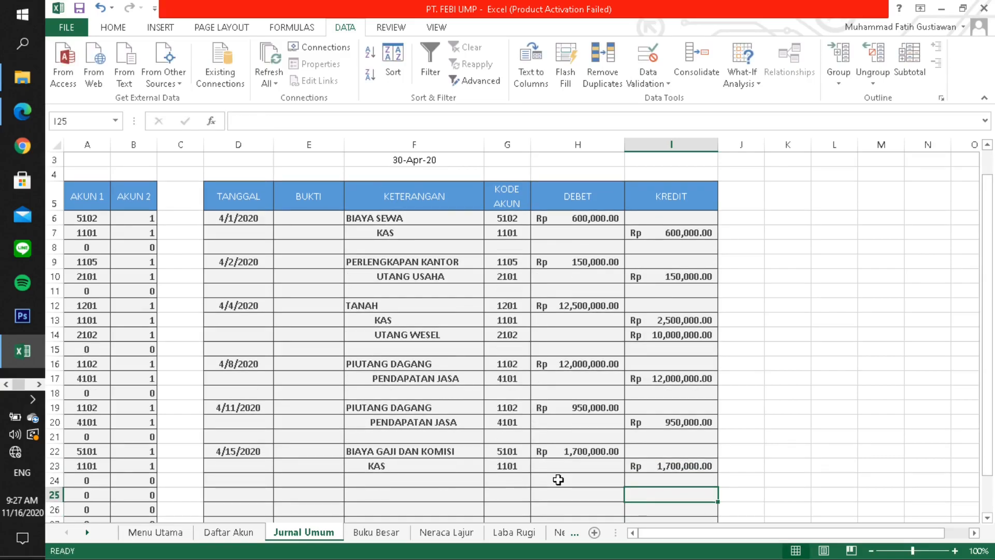
Consult the seventh transaction in the PDF in Edge, and enter PIUTANG DAGANG under KETERANGAN in F25 of the Excel sheet.
key("alt+Tab")
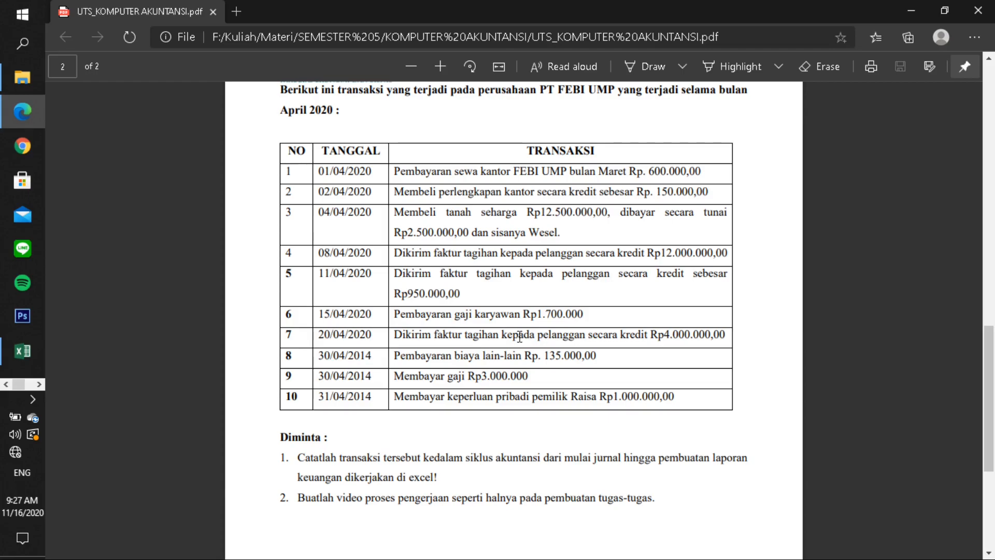
key("alt+Tab")
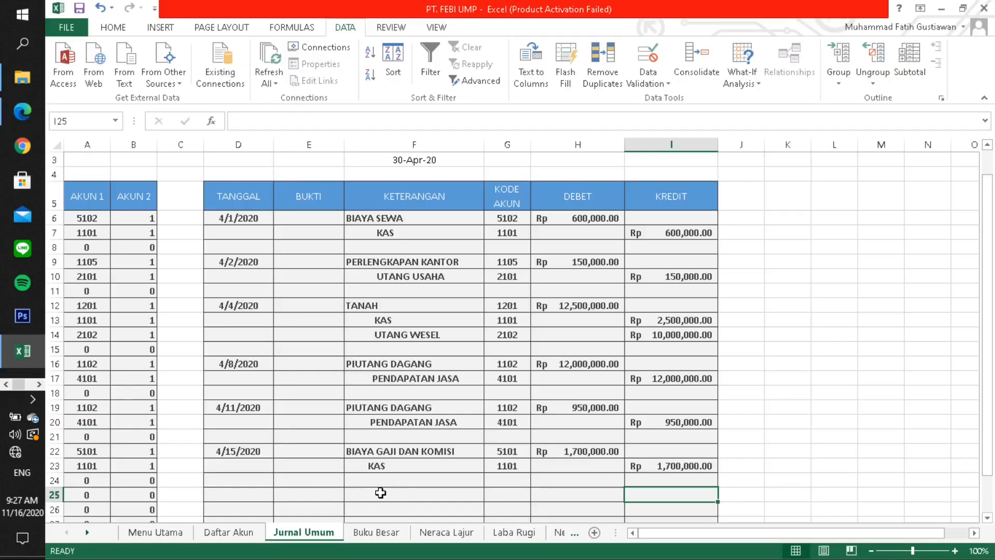
left_click(380, 492)
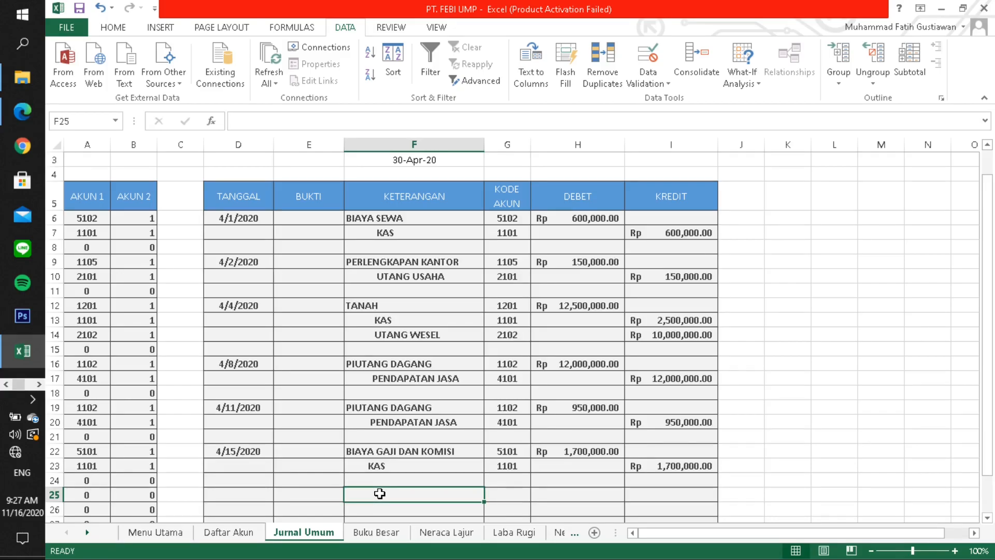
type("PIVA")
key("BackSpace")
key("BackSpace")
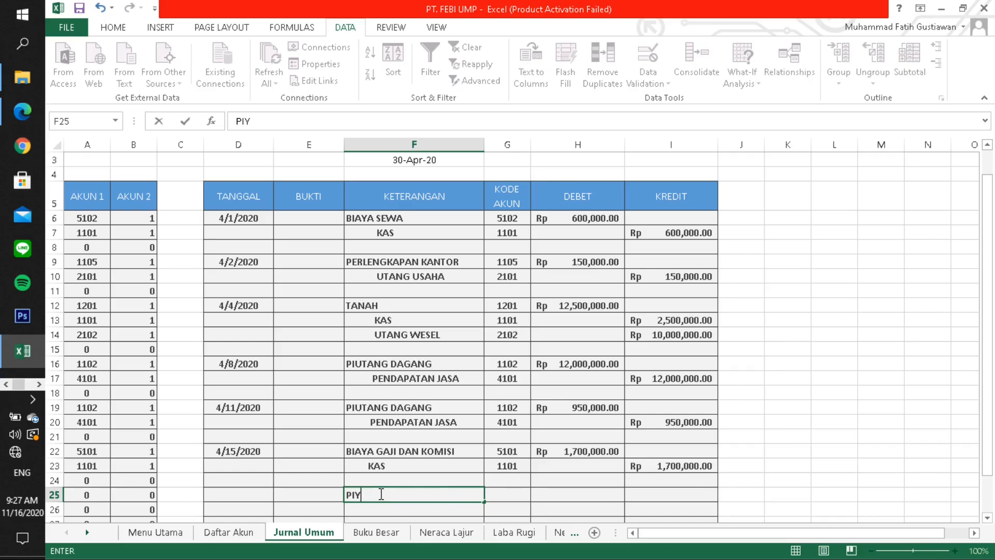
type("UTANG DAGANG")
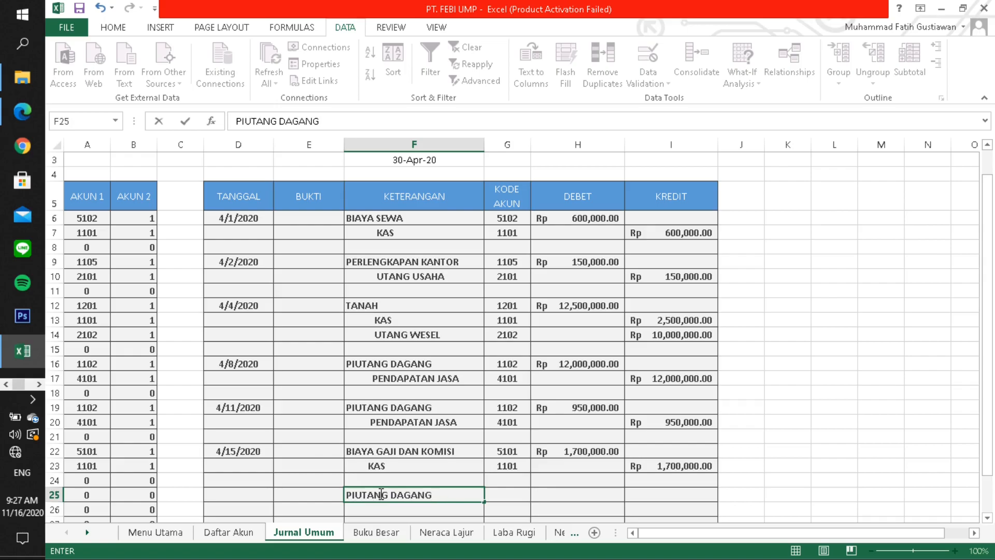
key("Return")
Enter an indented PENDAPATAN JASA as the seventh transaction's credit account in F26.
type("PENDAPAT")
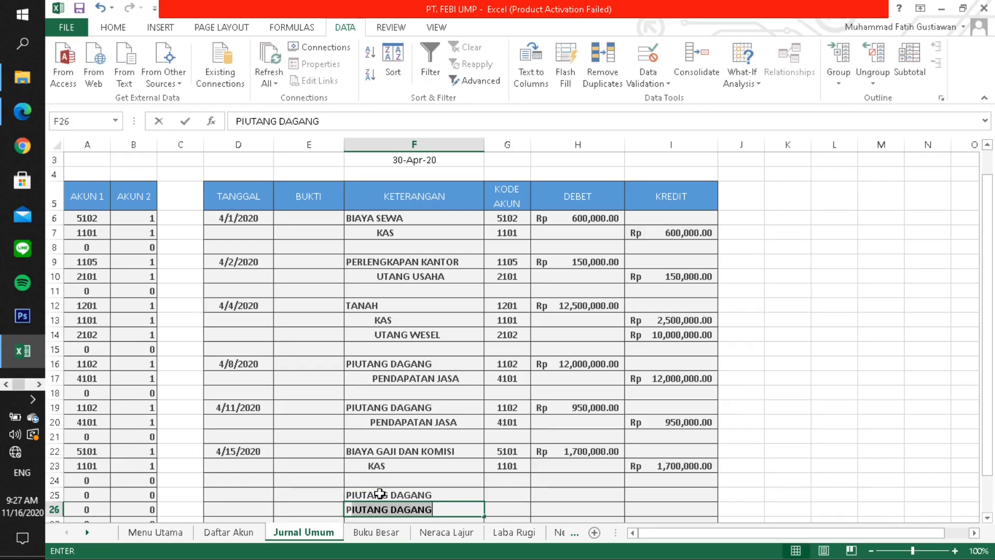
type("N")
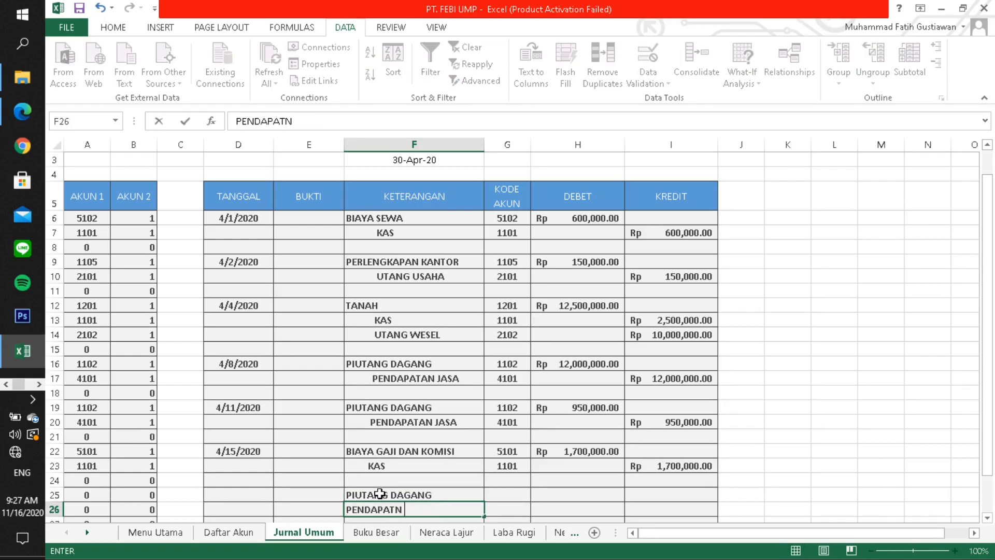
key("BackSpace")
key("BackSpace")
key("BackSpace")
key("BackSpace")
key("BackSpace")
key("BackSpace")
key("BackSpace")
key("BackSpace")
key("BackSpace")
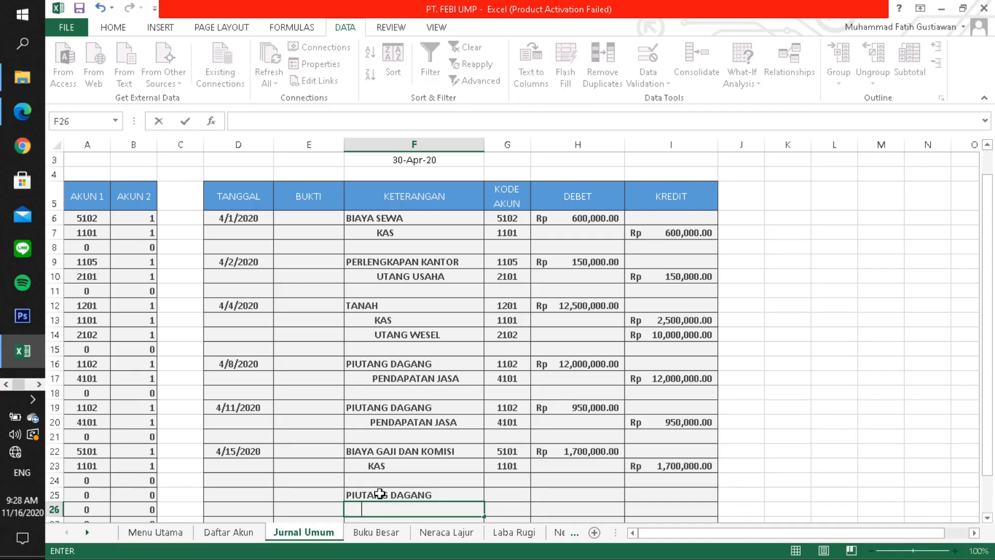
type("PENDAPATAN")
type("JASA")
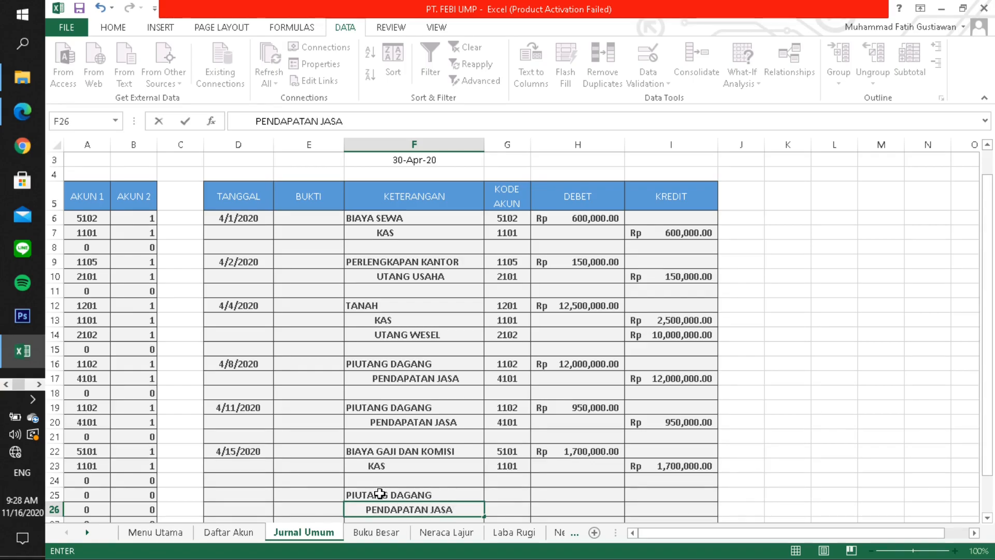
Enter 20 April 2020 as the seventh transaction's TANGGAL in D25.
left_click(260, 495)
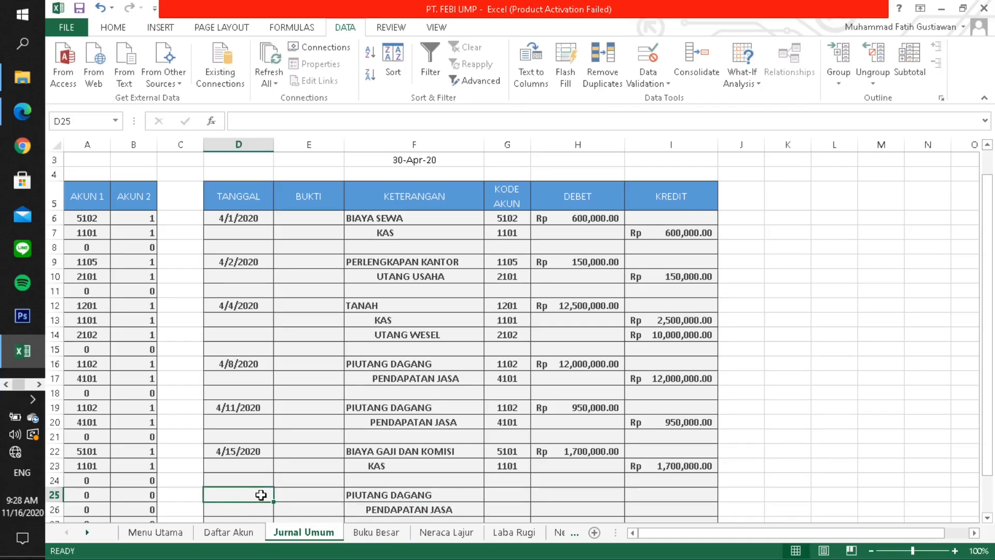
type("20 APR")
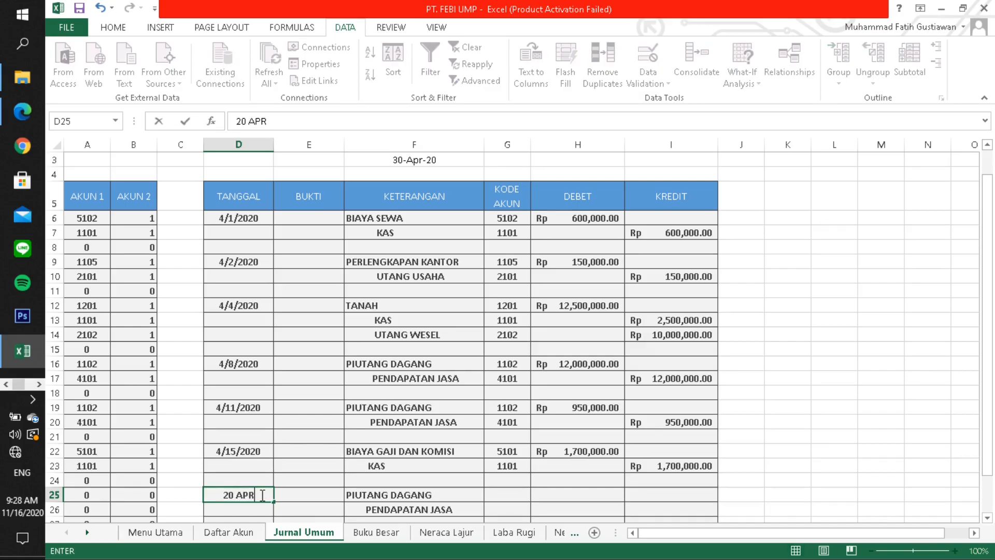
type("IL 2020")
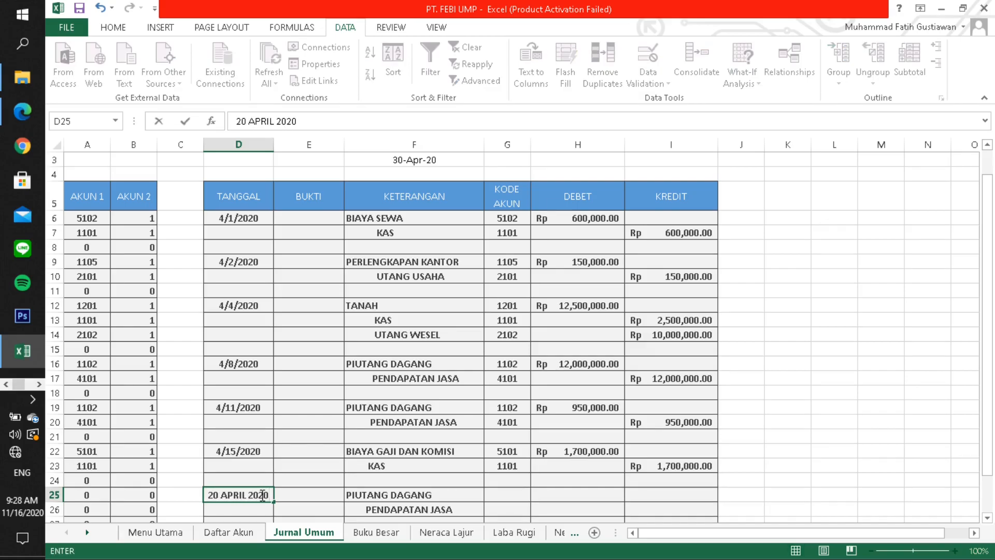
key("Tab")
Choose the seventh transaction's account codes under KODE AKUN: 1102 for PIUTANG DAGANG in G25 and the code for PENDAPATAN JASA in G26.
key("Tab")
key("Tab")
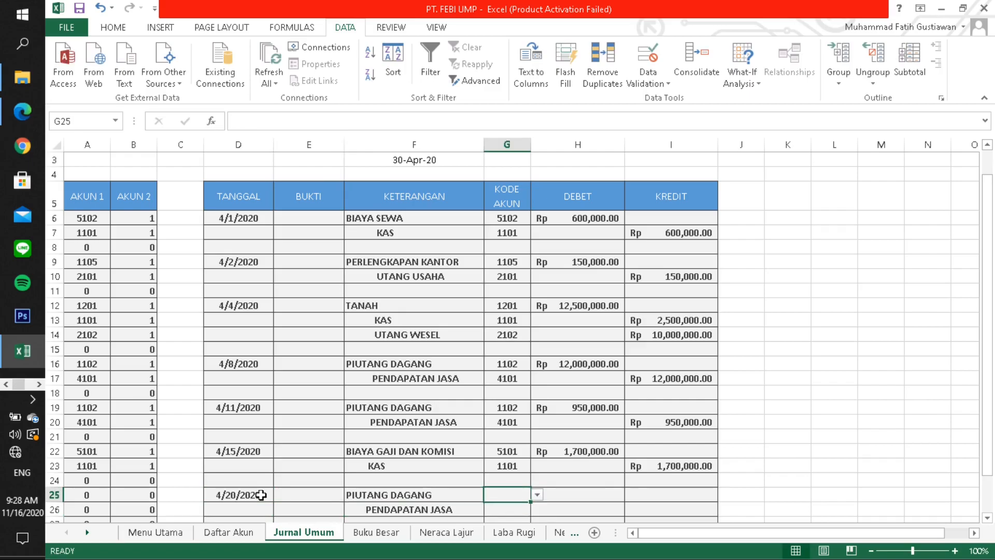
left_click(538, 495)
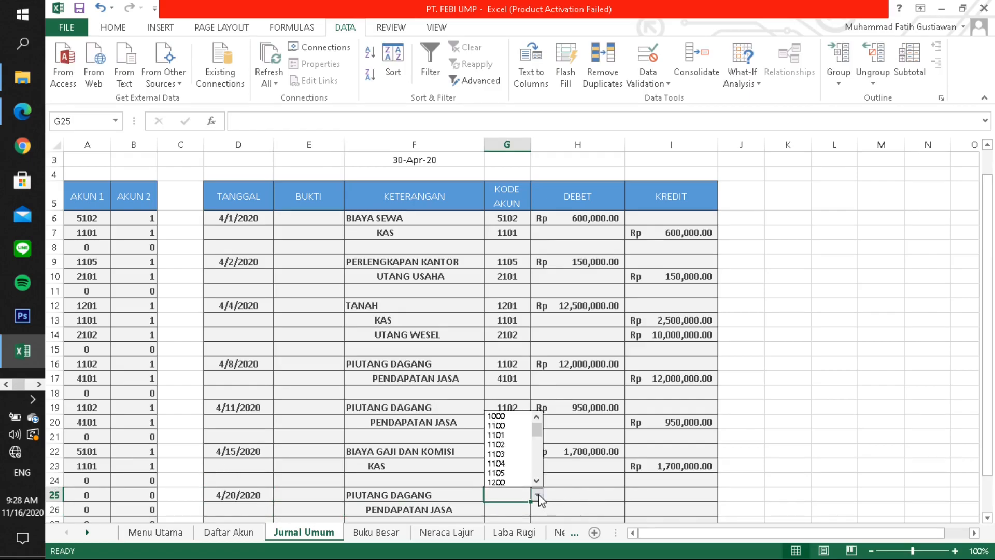
left_click(513, 445)
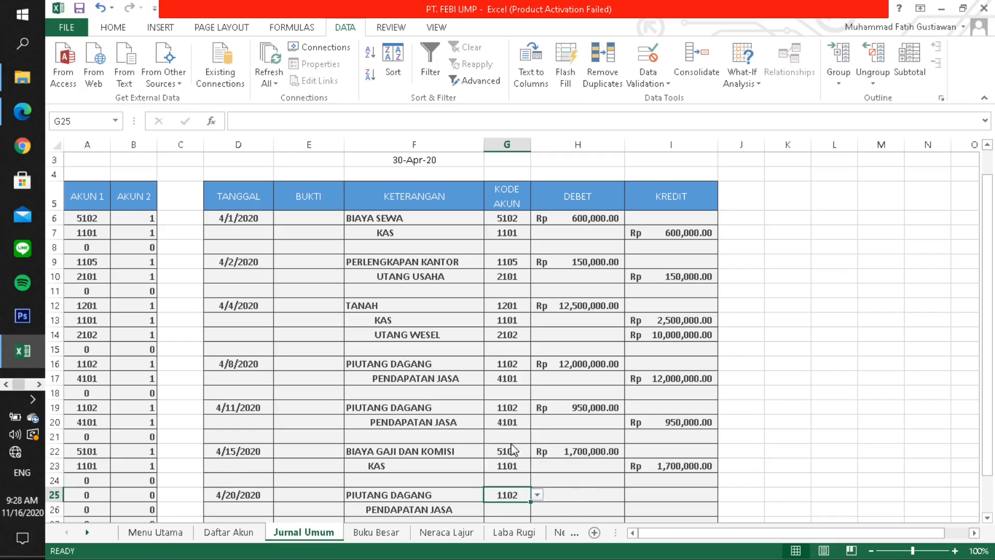
left_click(532, 511)
left_click(537, 511)
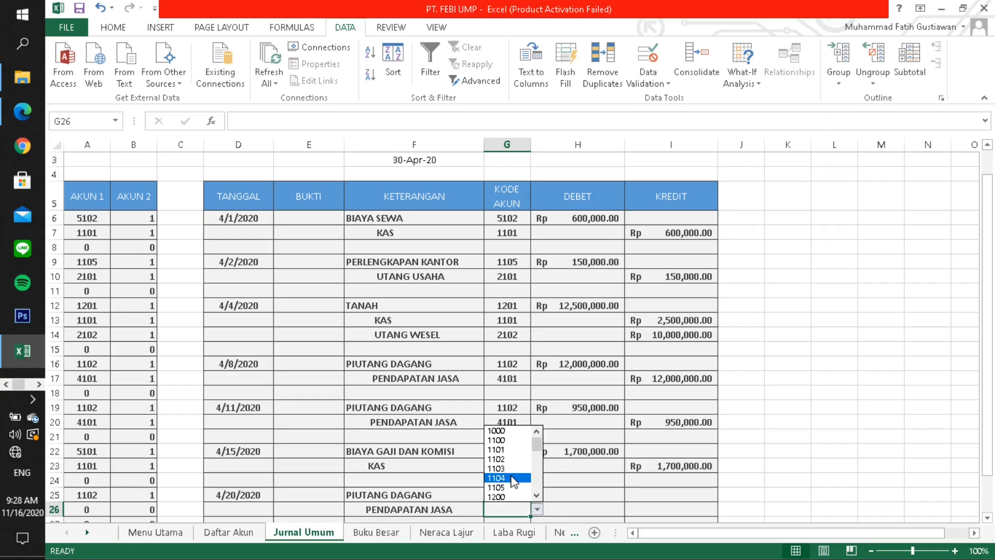
left_click(540, 474)
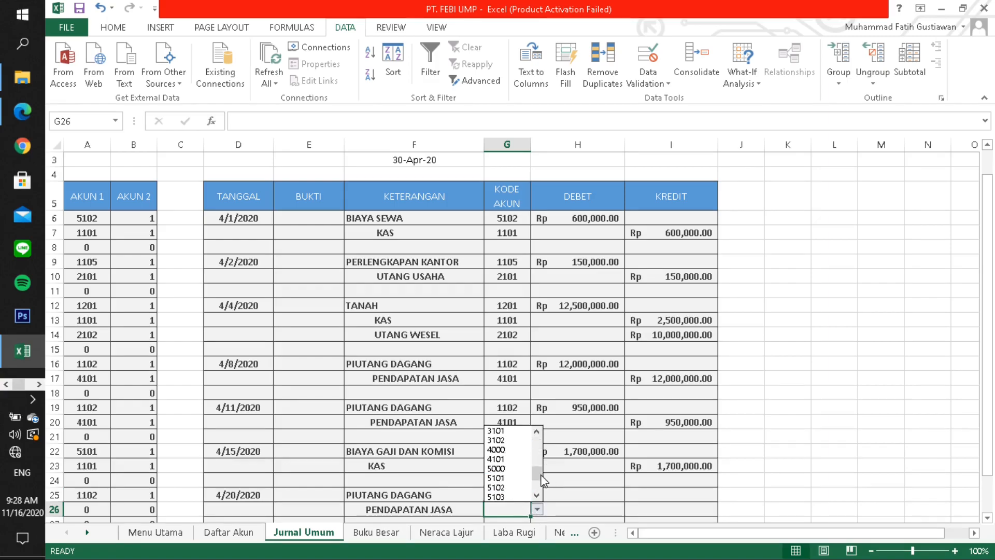
Assign code 4101 to the 20 April PENDAPATAN JASA row and enter 4,000,000 as debit in H25 and credit in I26.
left_click(502, 459)
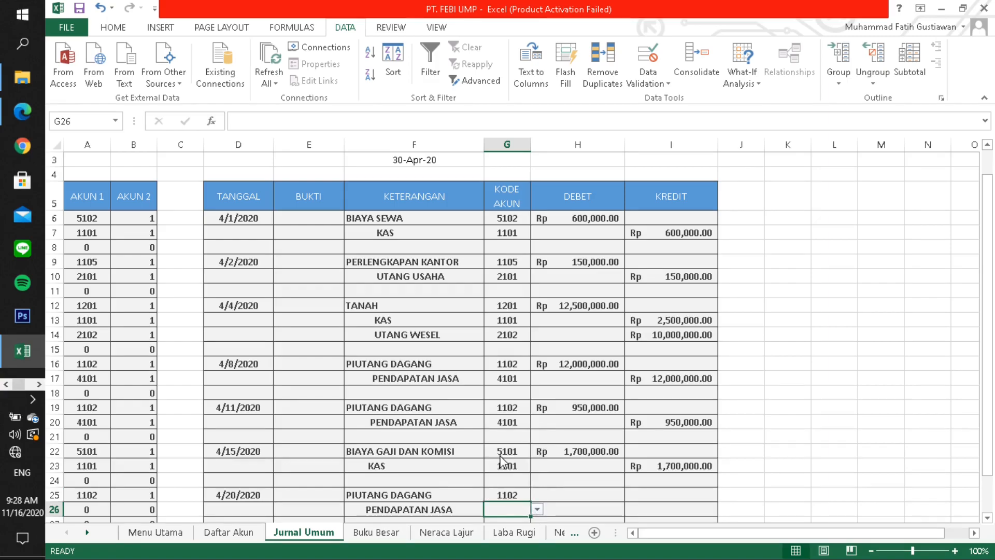
left_click(557, 497)
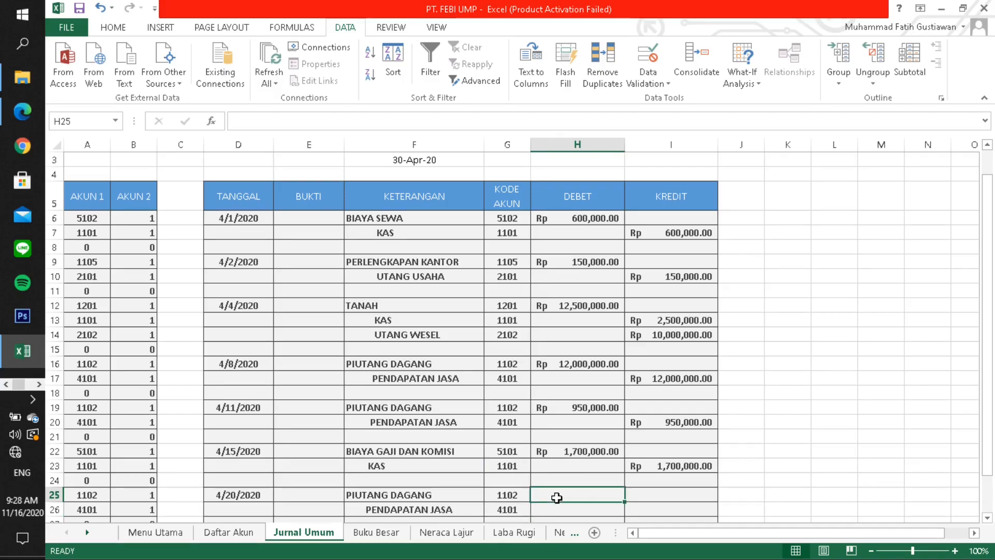
type("4")
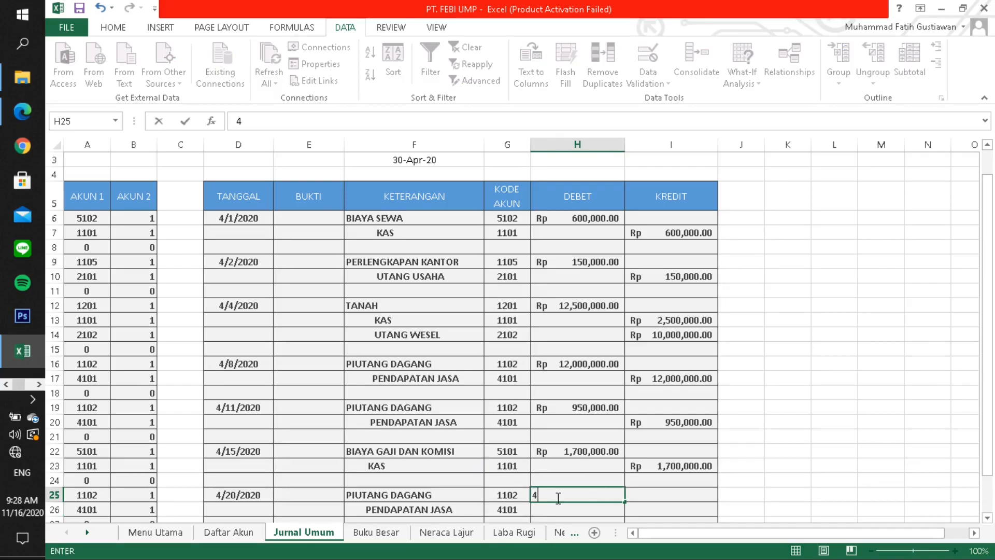
type("000000")
key("Return")
key("Right")
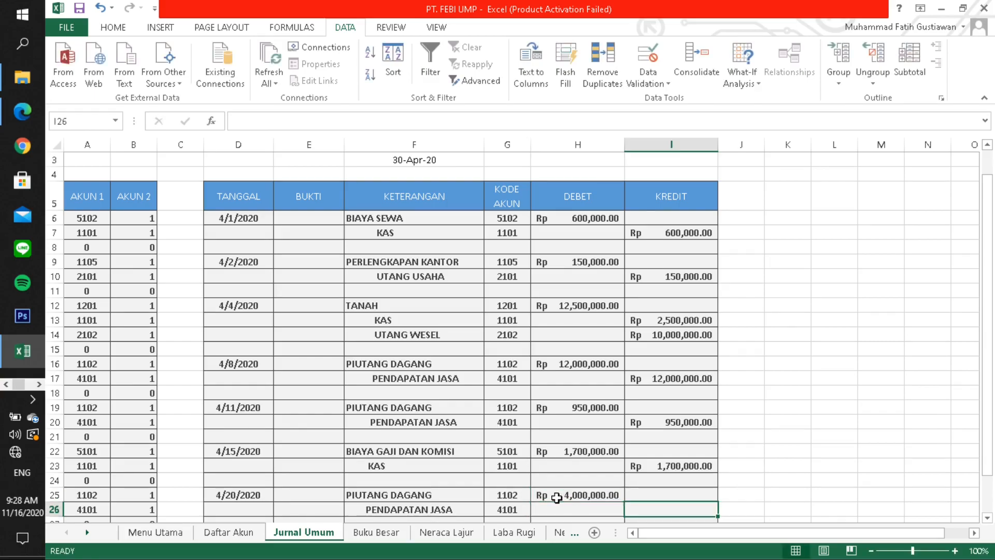
type("4,")
type("000")
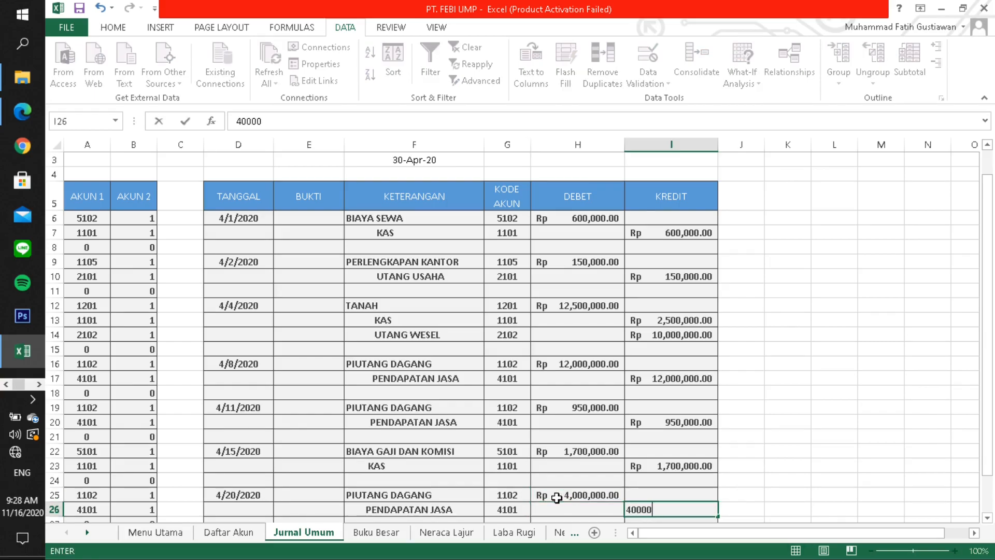
type(",000")
key("Return")
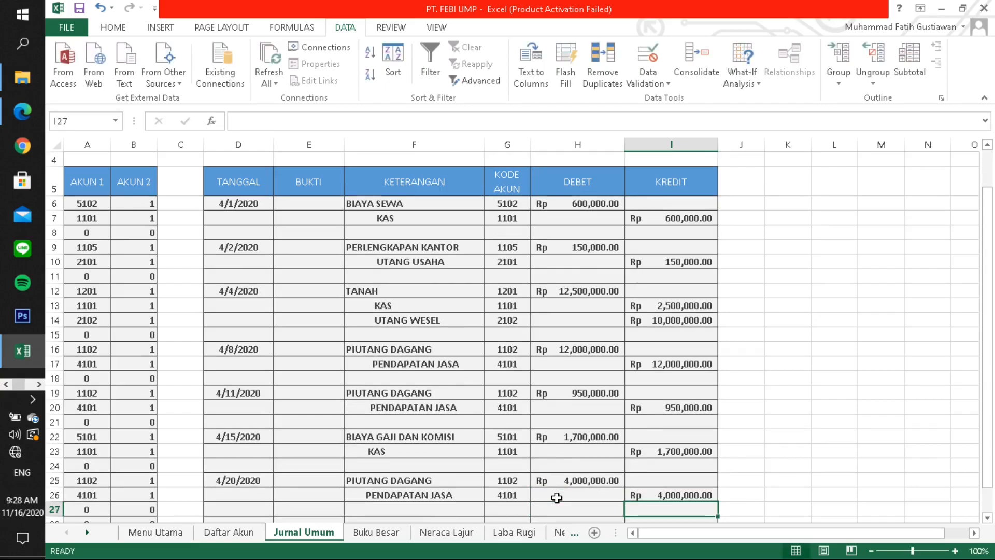
Consult transaction 8 in the assignment PDF and enter the date 30 April 2020 in D28 of the Excel journal.
scroll(557, 498, "down", 1)
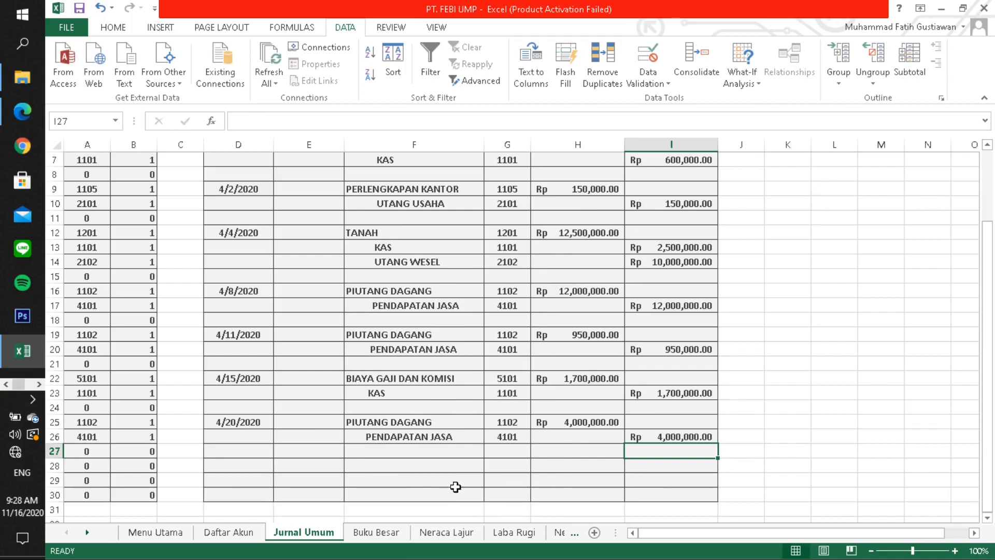
key("alt+Tab")
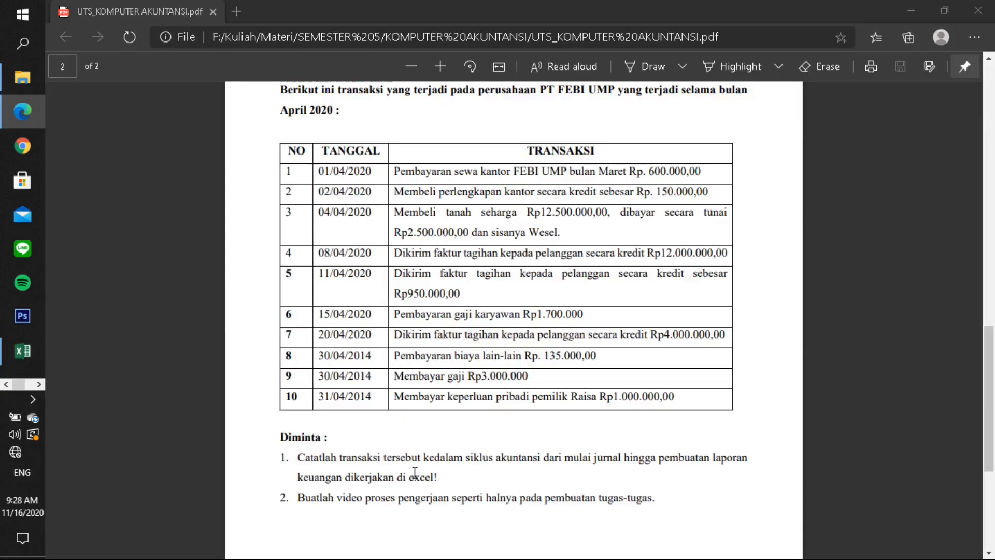
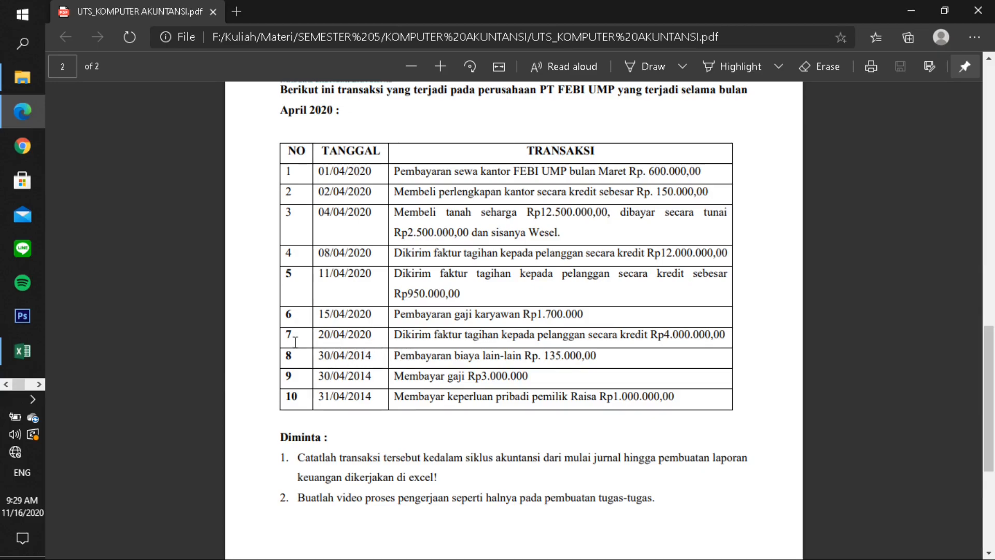
key("alt+Tab")
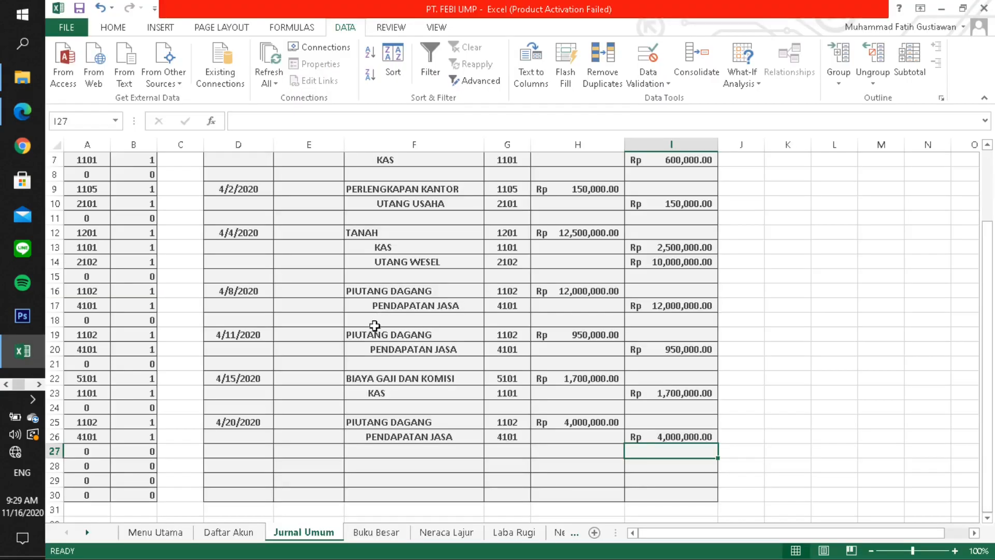
left_click(233, 463)
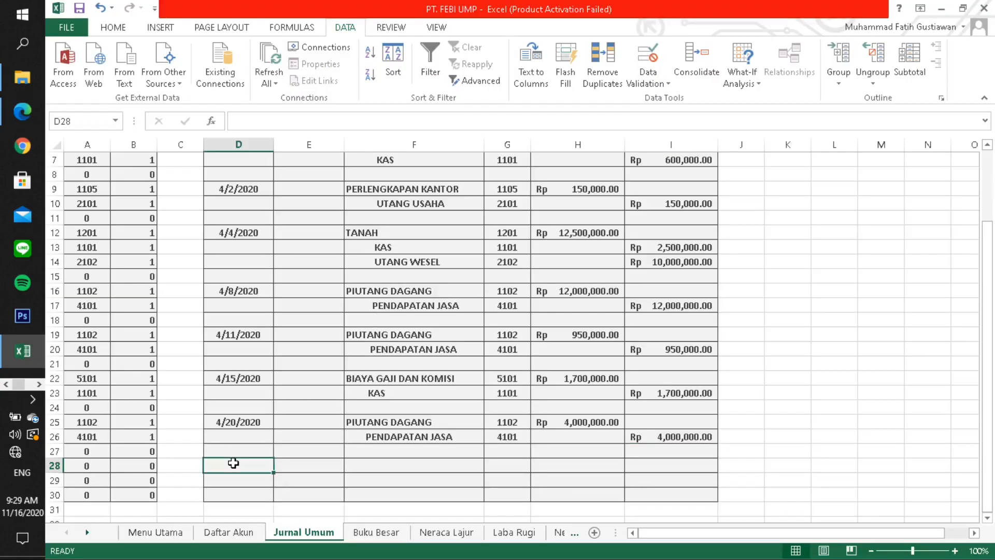
type("30")
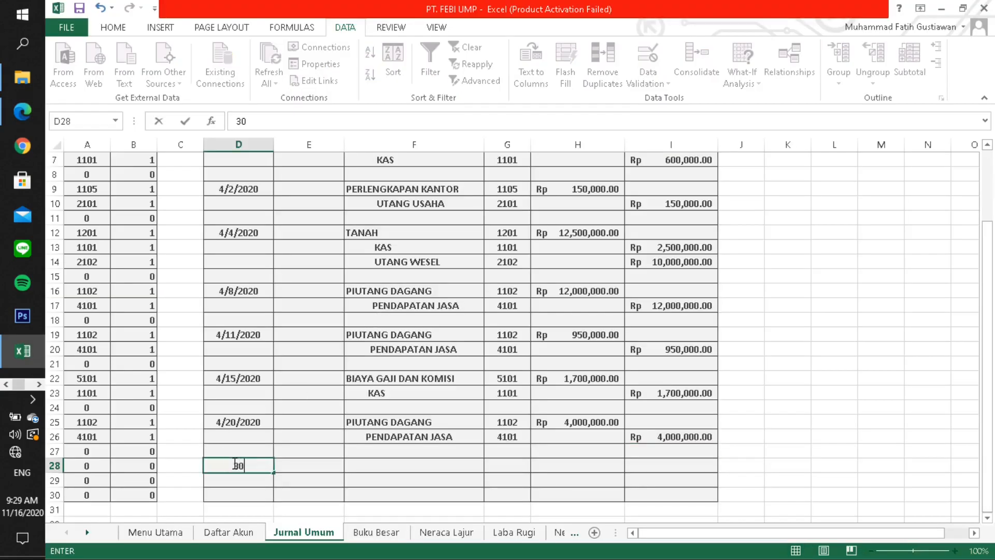
type(" APRIL 2020")
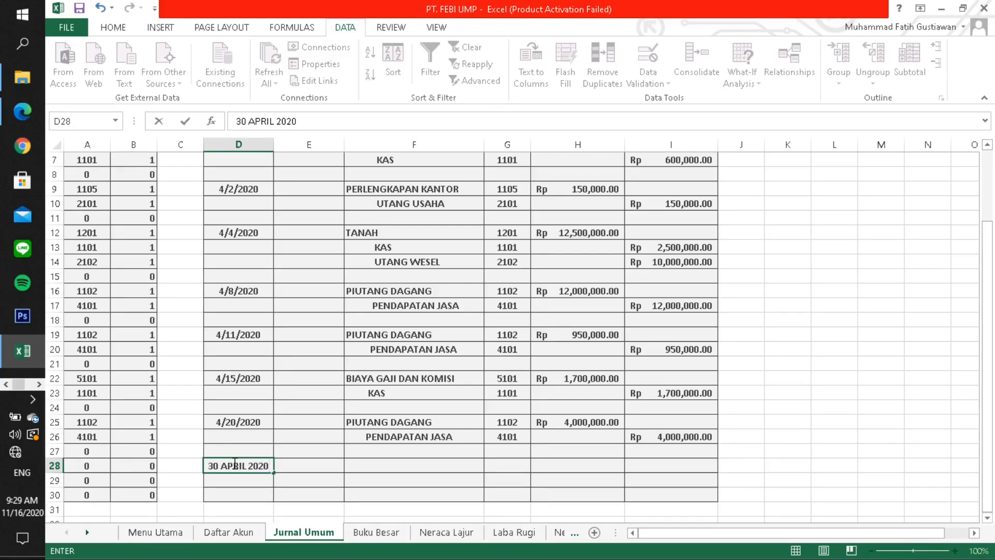
key("Return")
Enter BIAYA LAINNYA in F28 and an indented KAS in F29 as the entry's descriptions.
key("Right")
key("Up")
key("Right")
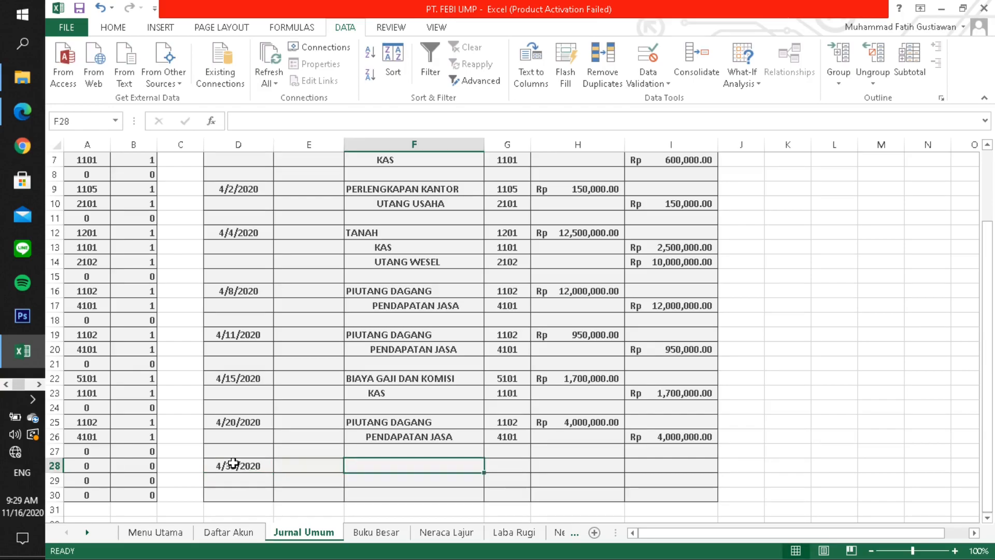
type("BIAYA LAINNYA")
key("Return")
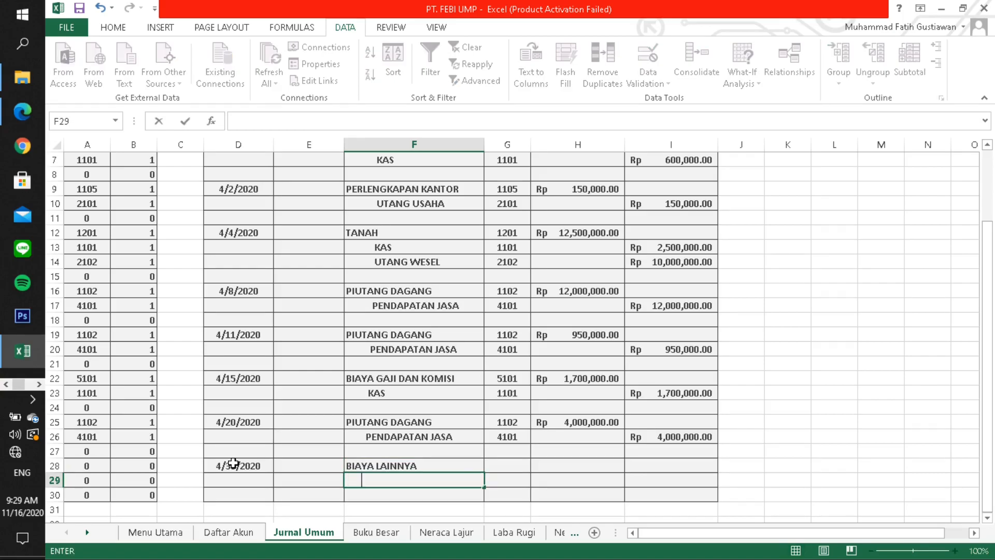
type("KAS")
key("Tab")
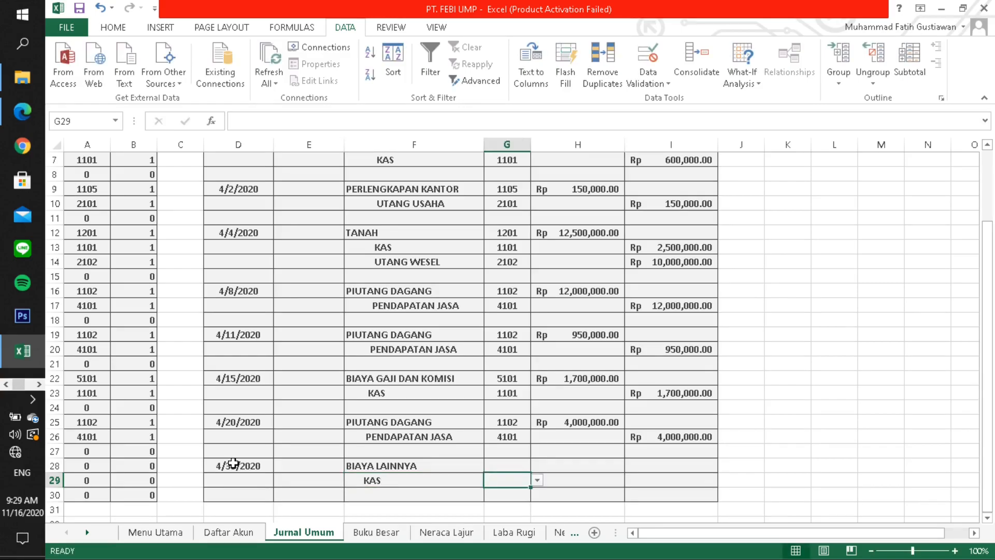
Choose account code 5105 for the BIAYA LAINNYA row and 1101 for the KAS row below it.
left_click(517, 467)
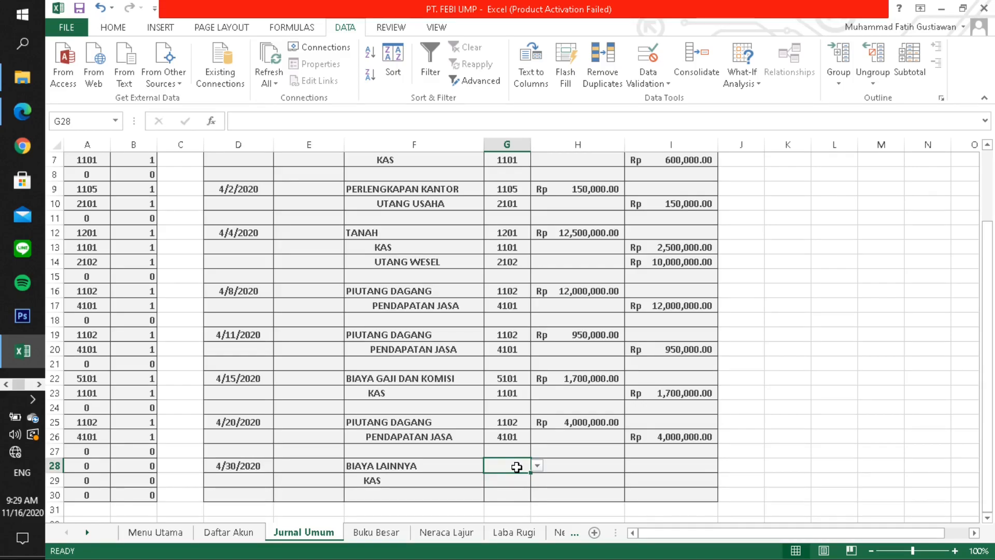
left_click(537, 466)
left_click(537, 518)
left_click(538, 518)
left_click(537, 533)
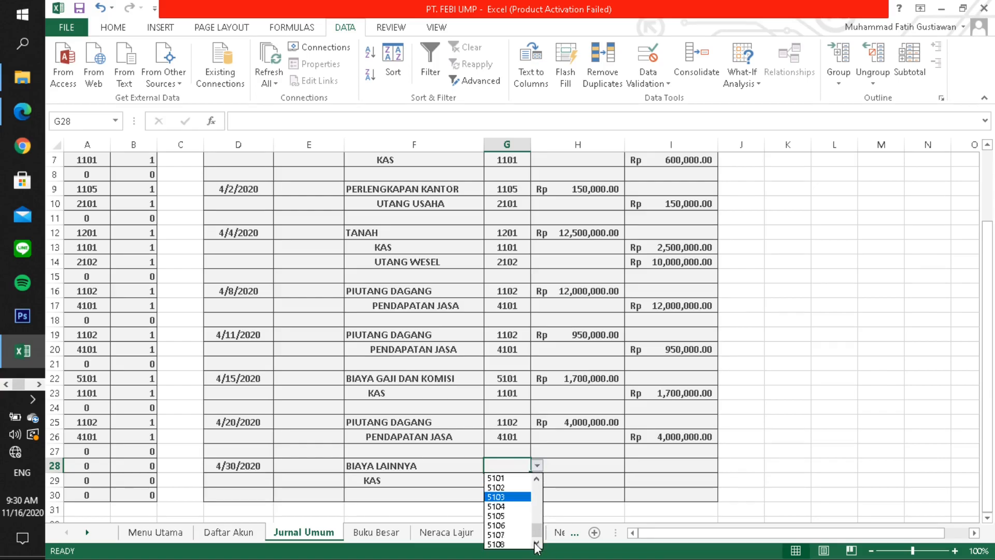
left_click(505, 516)
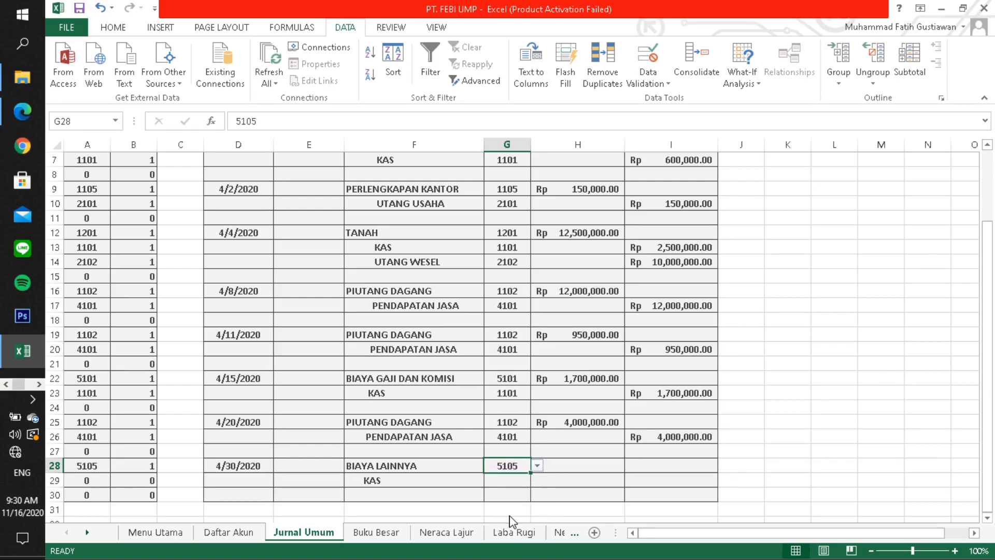
left_click(511, 481)
left_click(537, 480)
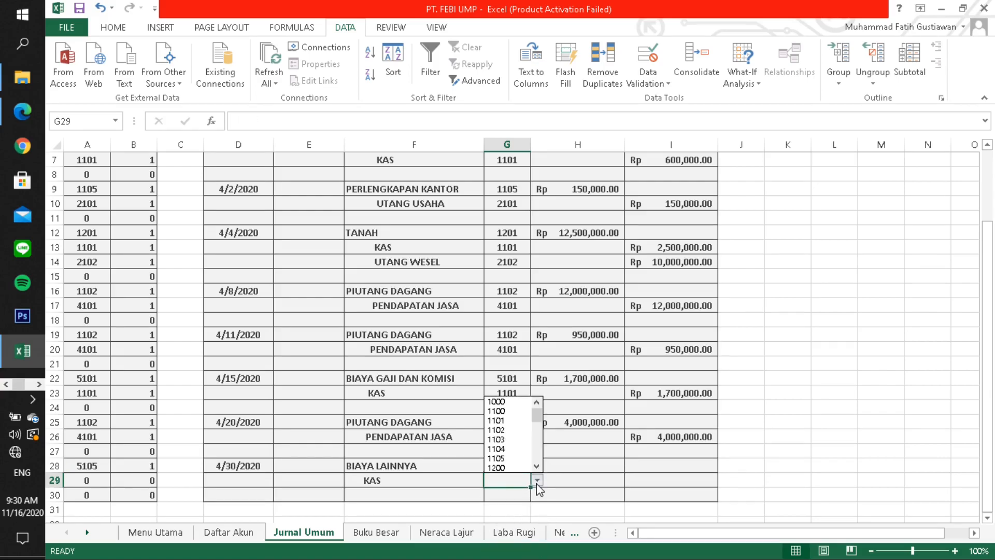
left_click(517, 421)
Enter 135,000 as the debit for BIAYA LAINNYA in H28 and as the credit for KAS in I29.
left_click(559, 466)
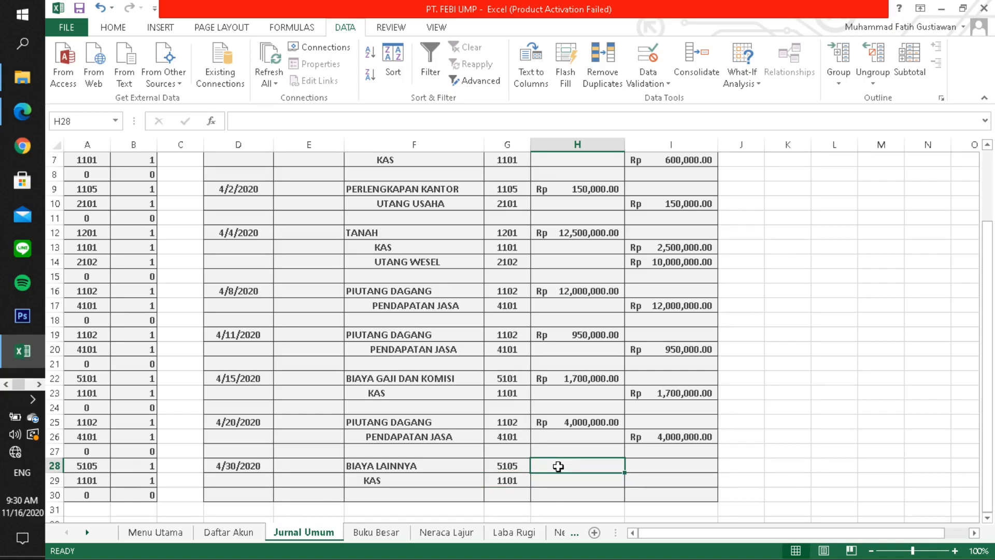
type("135")
type("000")
key("Return")
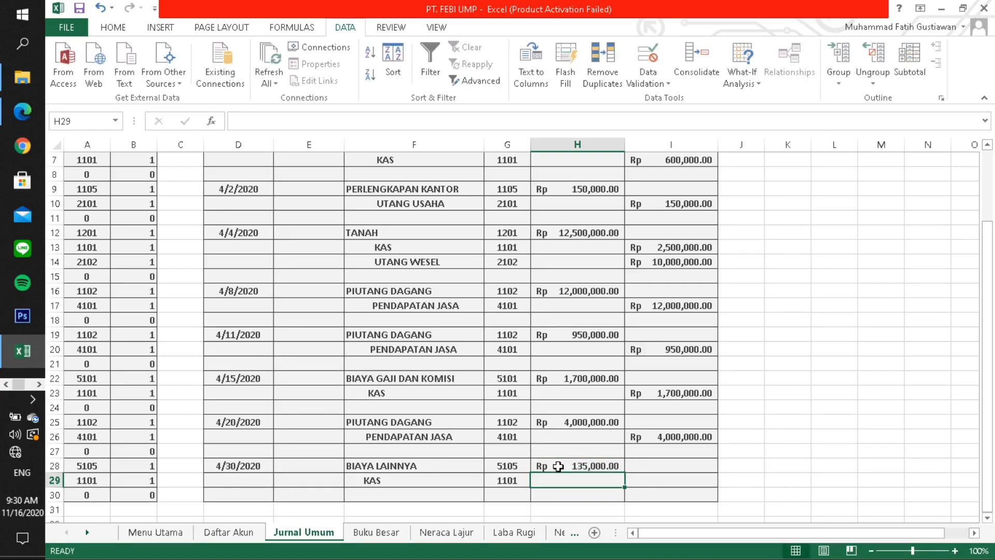
key("Right")
type("135000")
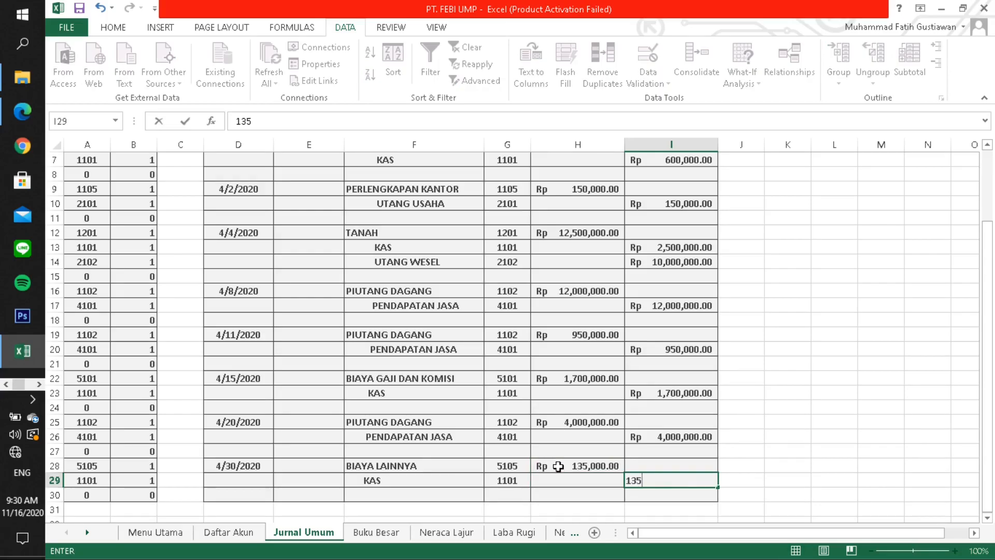
key("ctrl+Return")
key("Return")
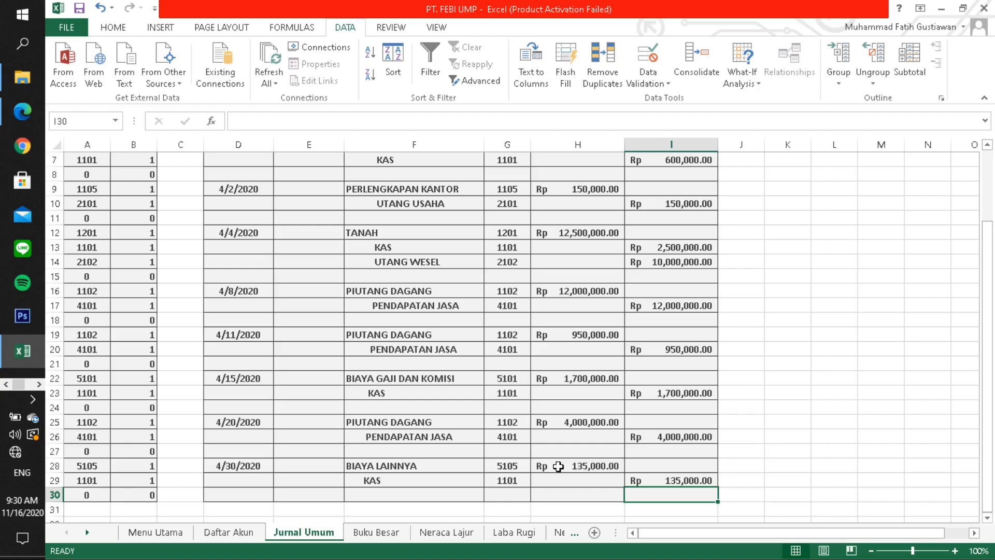
Extend the journal table by filling the empty row 30, columns A to I, down to row 45.
key("alt+Tab")
key("alt+Tab")
scroll(387, 446, "down", 1)
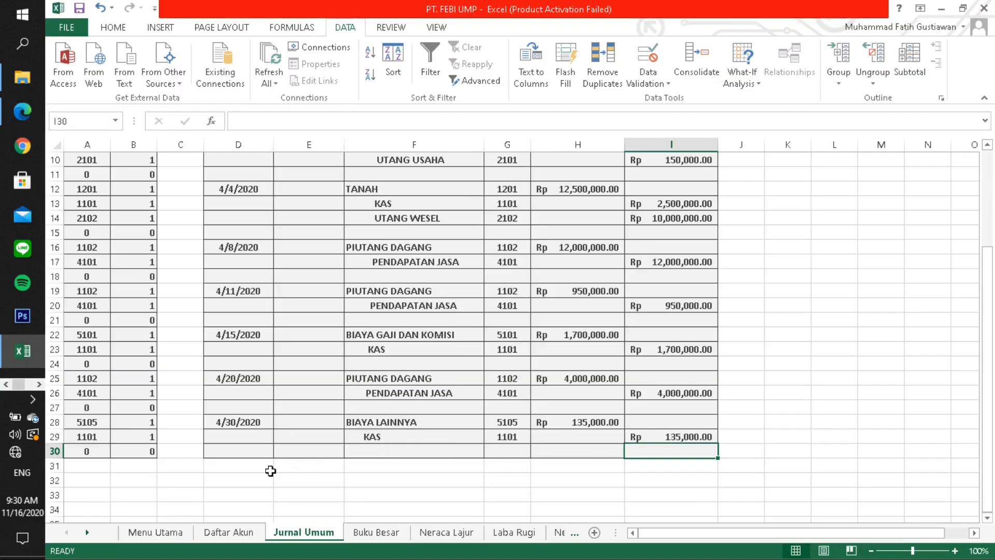
left_click(98, 451)
left_click(647, 446, "shift")
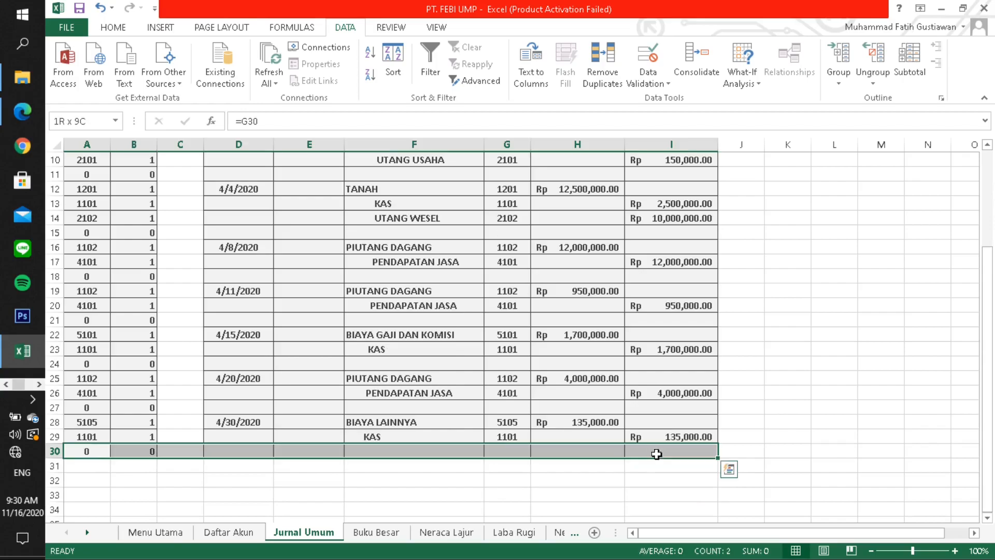
mouse_move(717, 456)
left_mouse_down()
mouse_move(714, 523)
mouse_move(710, 461)
left_mouse_up()
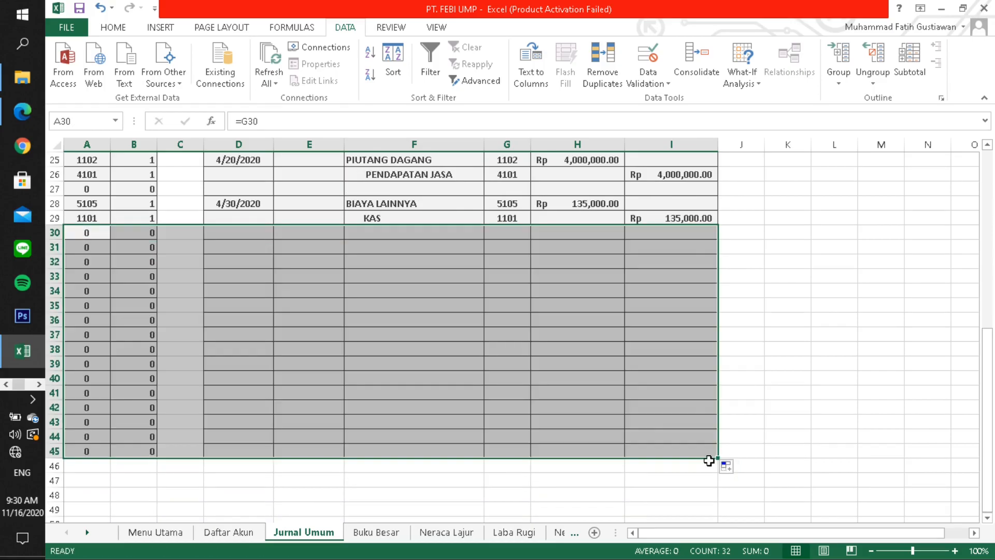
Consult transaction 9 in the assignment PDF and enter the date 30 April 2020 in D31 of the Excel journal.
left_click(217, 233)
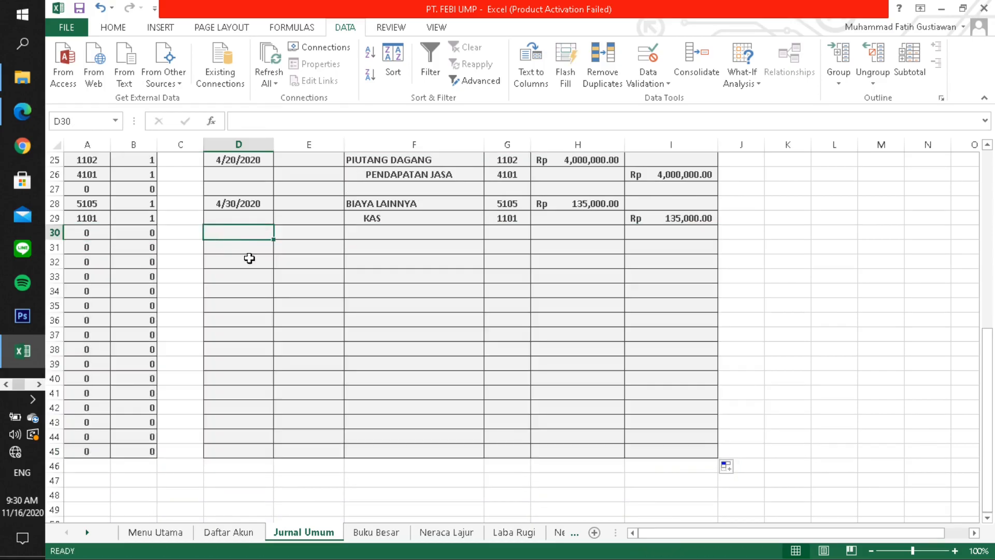
left_click(245, 248)
key("alt+Tab")
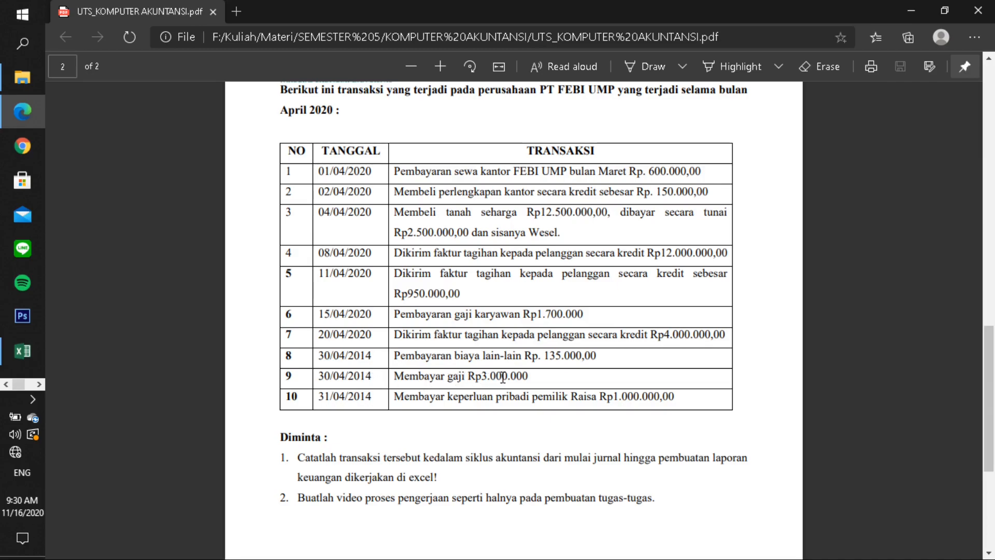
key("alt+Tab")
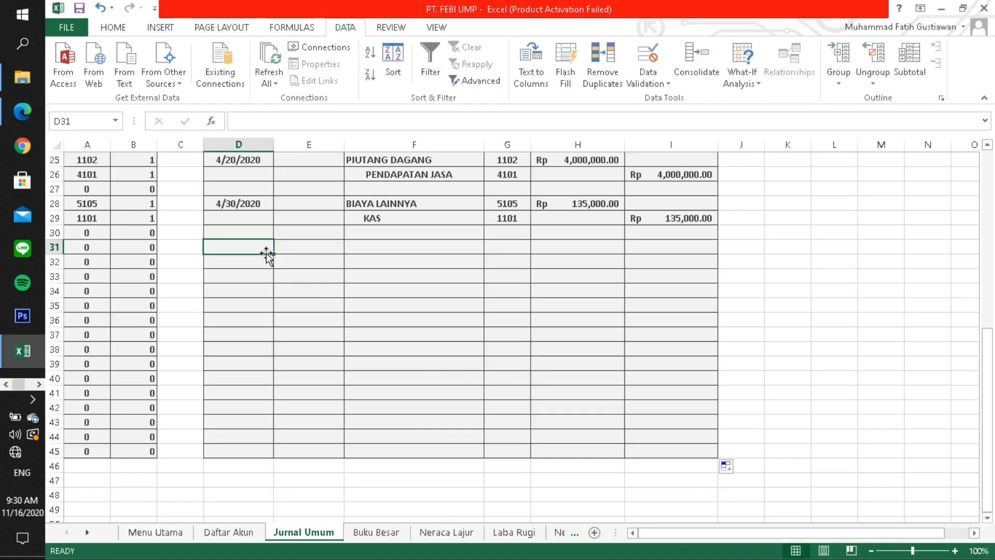
type("30")
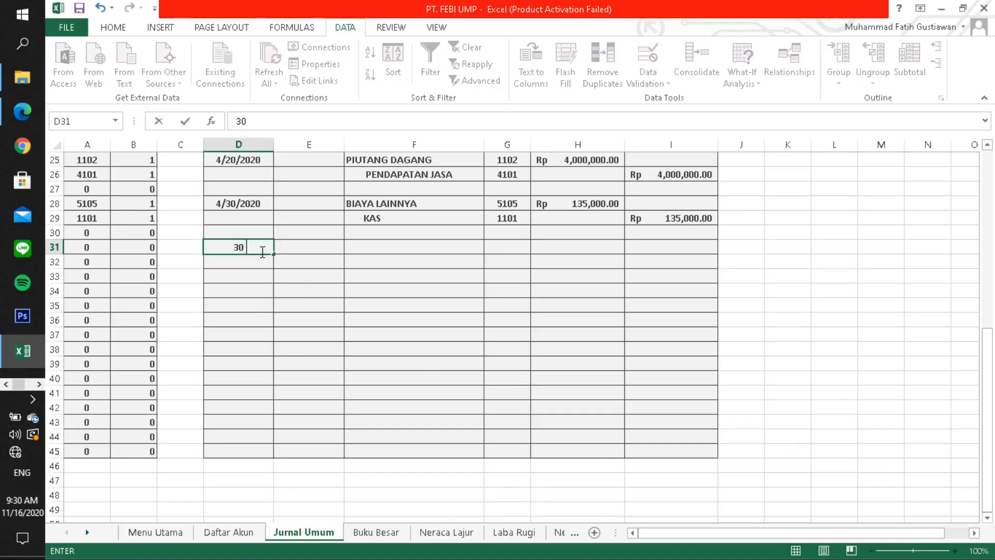
type(" APRIL 202")
type("0")
key("Return")
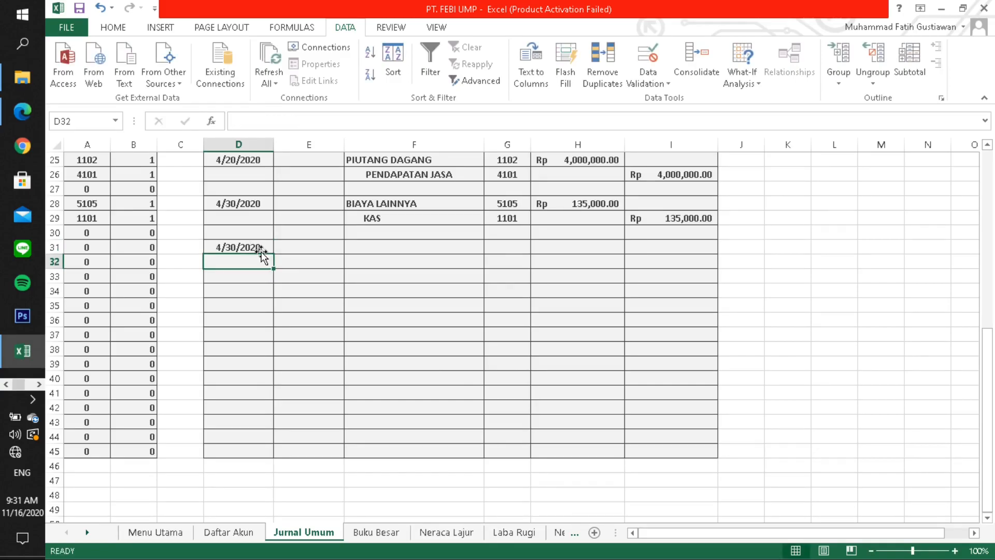
Enter BIAYA GAJI DAN KOMISI in F31 and an indented KAS in F32 as the accounts for the 30 April entry.
left_click(261, 251)
key("Right")
key("Right")
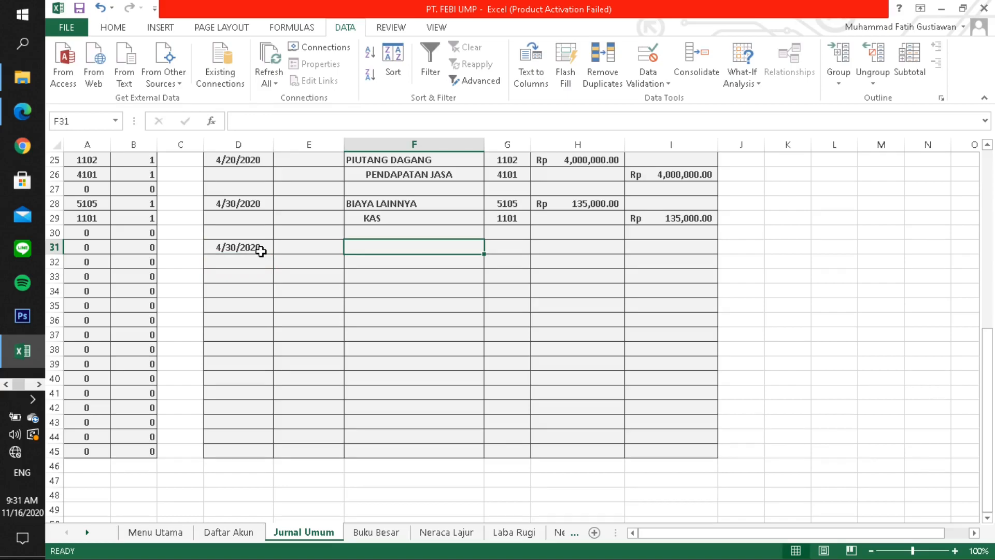
type("B")
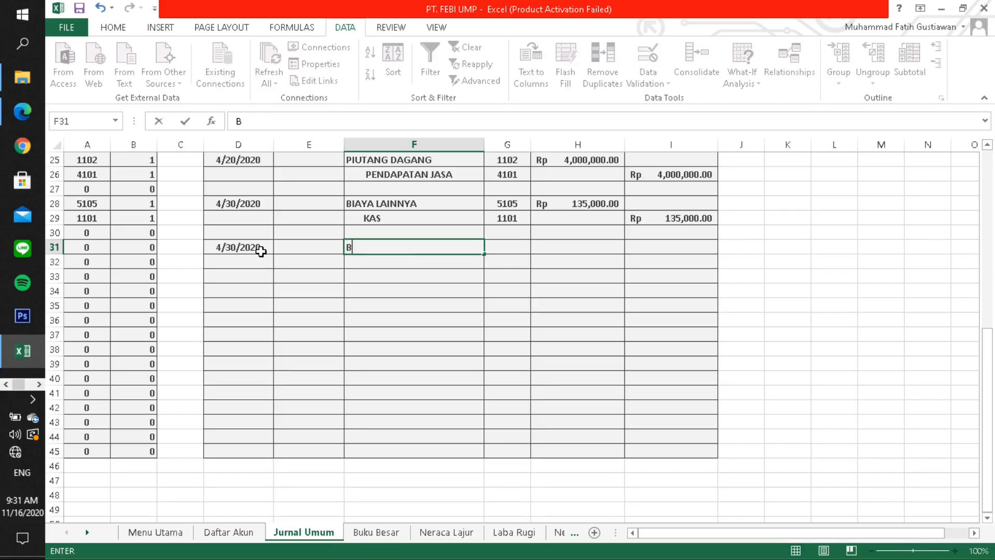
type("IAYA GAJI DAN")
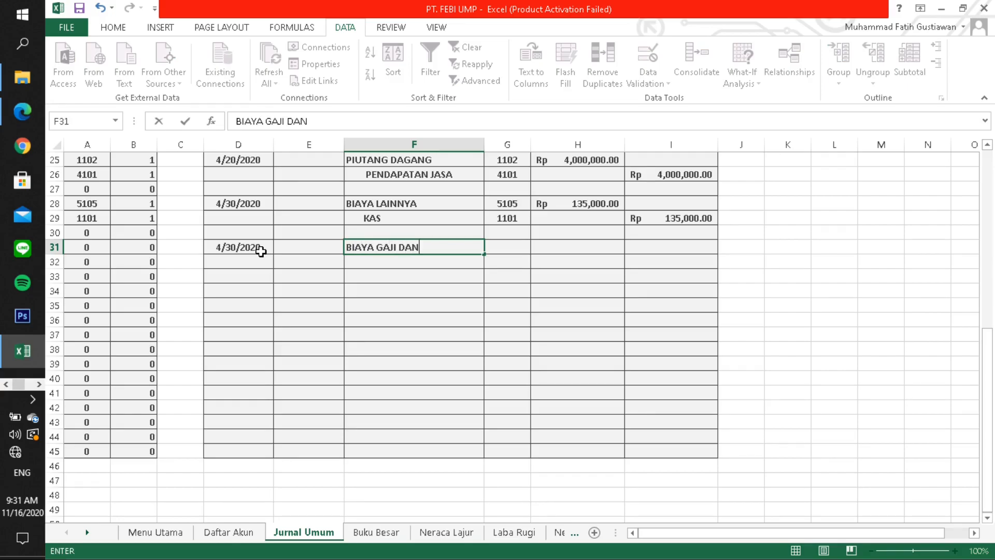
type(" KOMIS I")
key("Return")
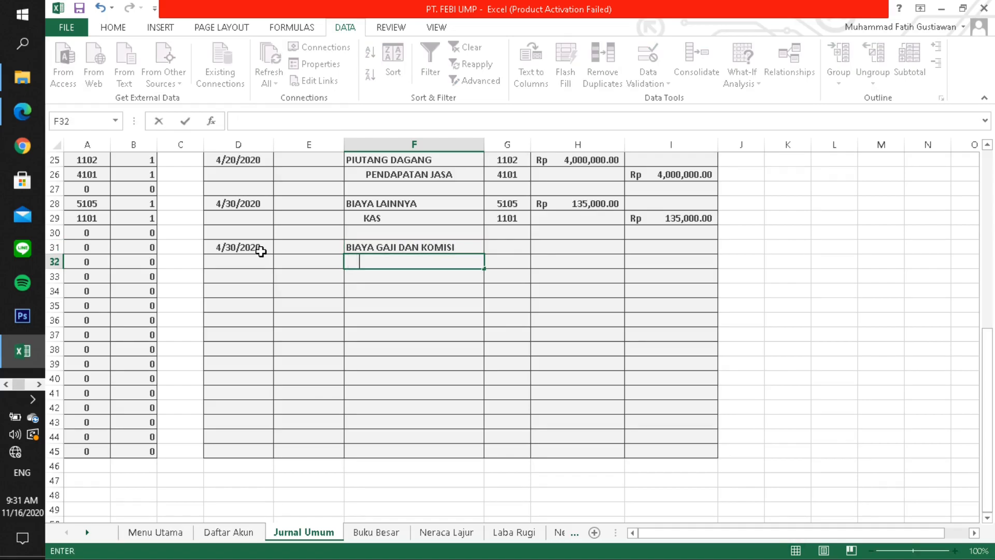
type("KAS")
key("Tab")
Choose account code 5101 for the BIAYA GAJI DAN KOMISI row 31 and 1101 for the KAS row 32.
key("Up")
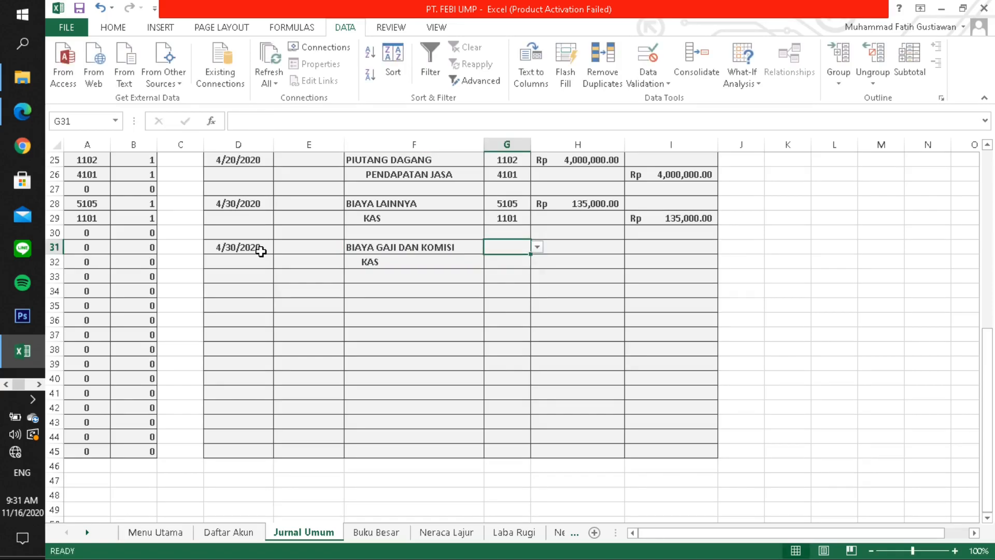
scroll(402, 260, "up", 1)
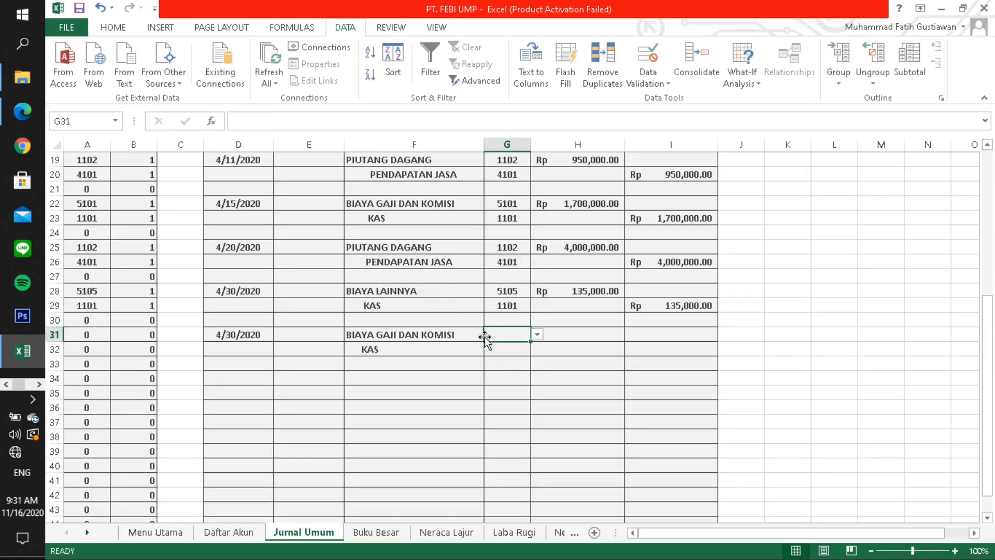
left_click(537, 335)
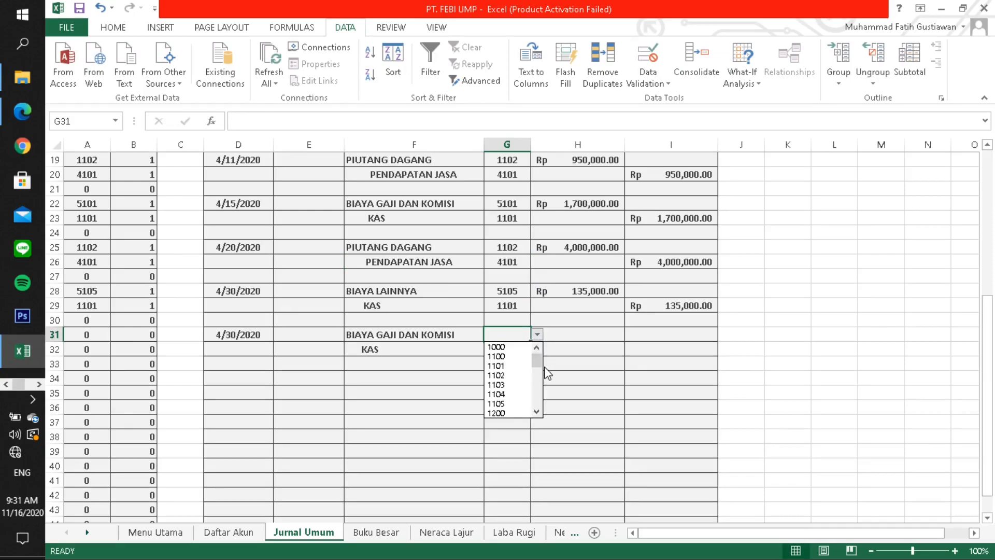
left_click(537, 413)
left_click(537, 412)
left_click(505, 396)
left_click(518, 350)
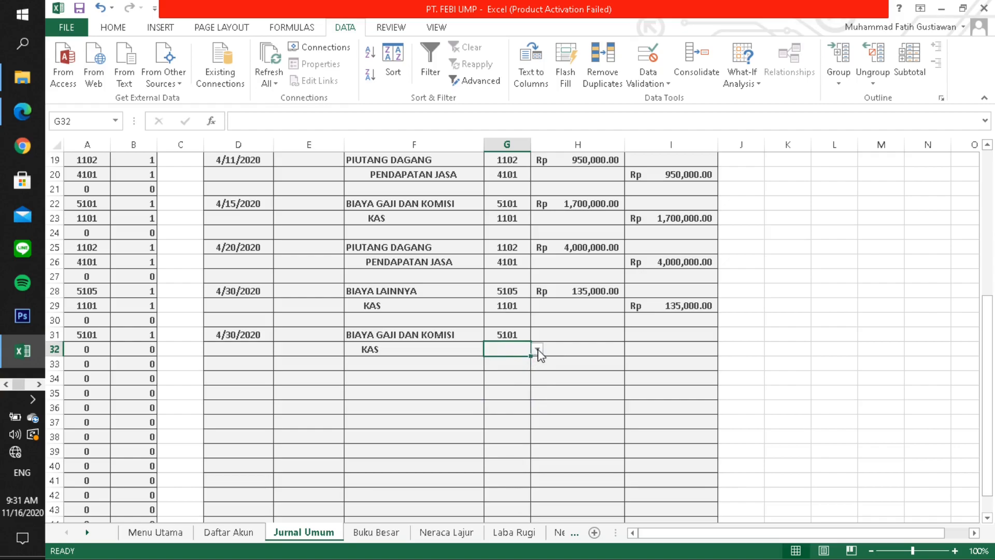
left_click(537, 349)
left_click(512, 381)
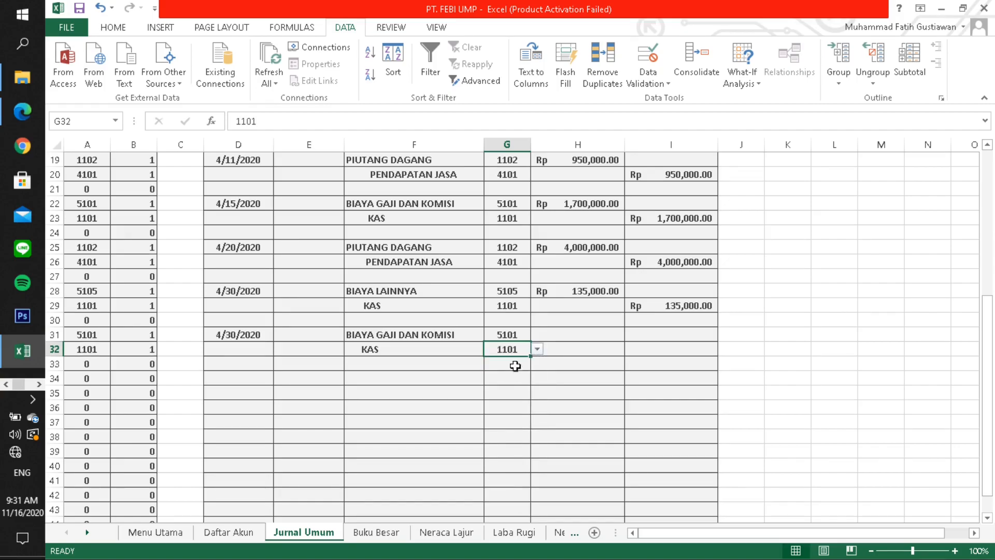
Enter 3,000,000 as the debit for BIAYA GAJI DAN KOMISI in H31 and as the credit for KAS in I32.
left_click(547, 336)
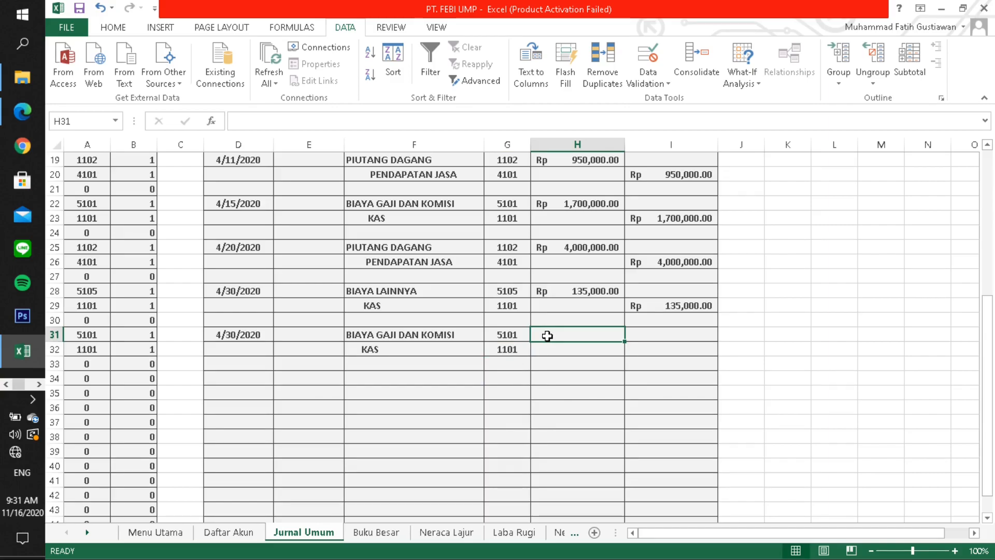
type("30000000")
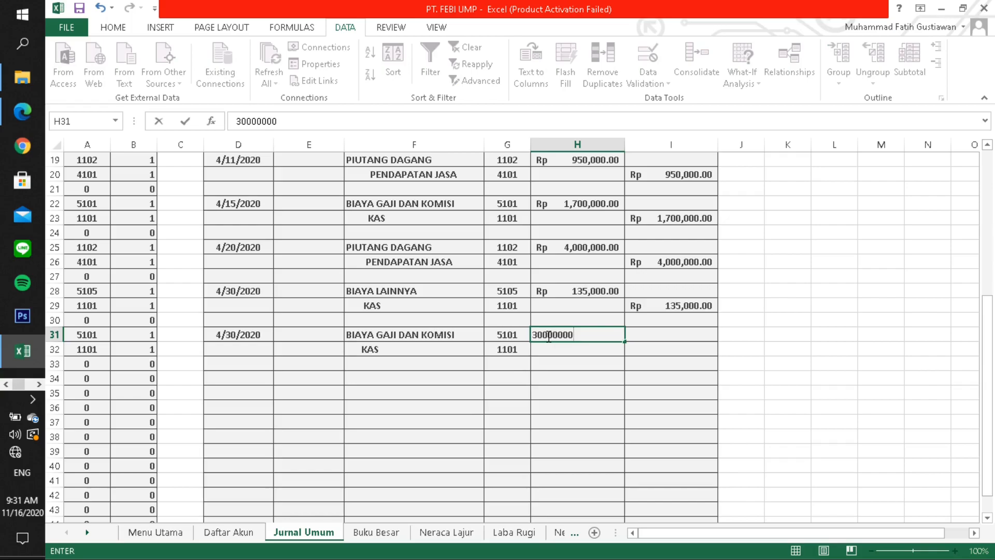
key("BackSpace")
key("Return")
key("Right")
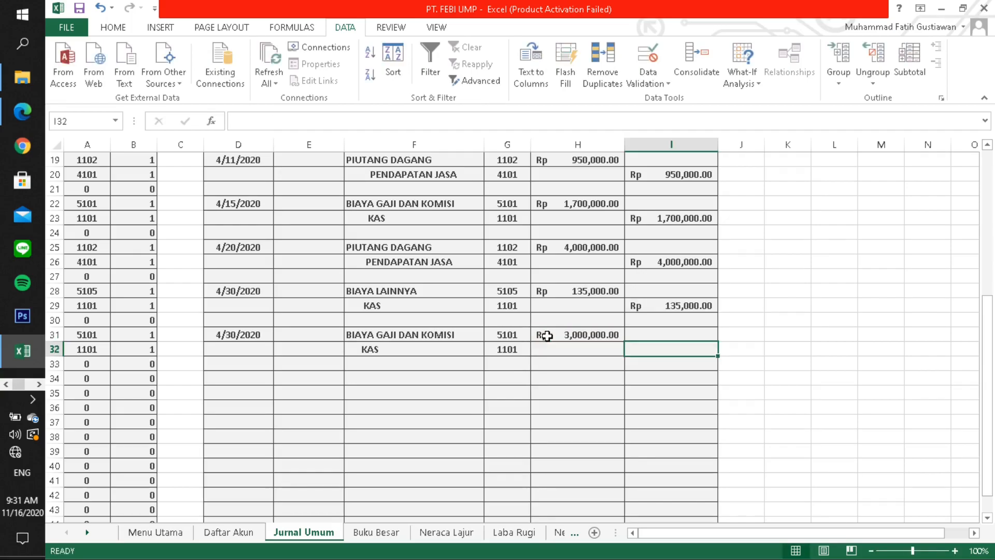
type("3000000")
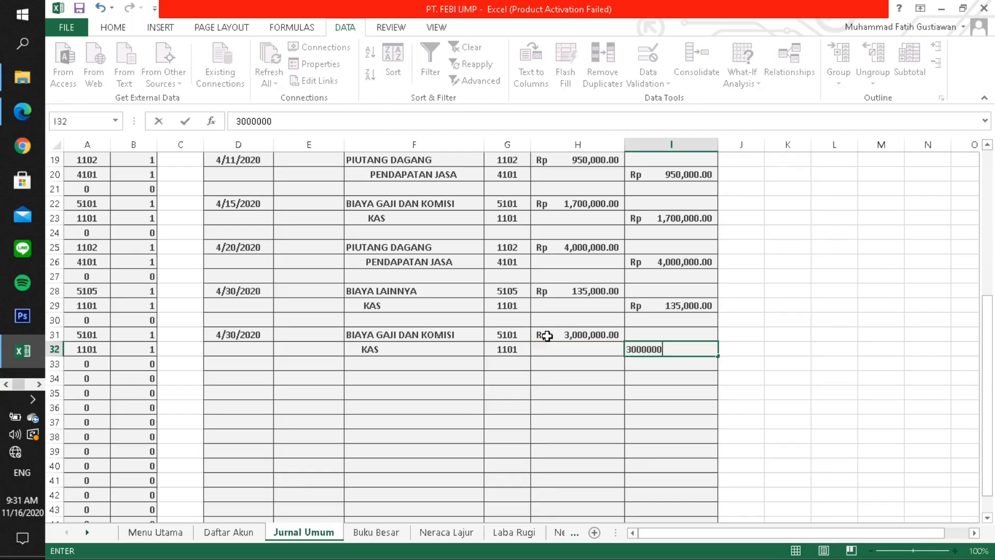
key("Return")
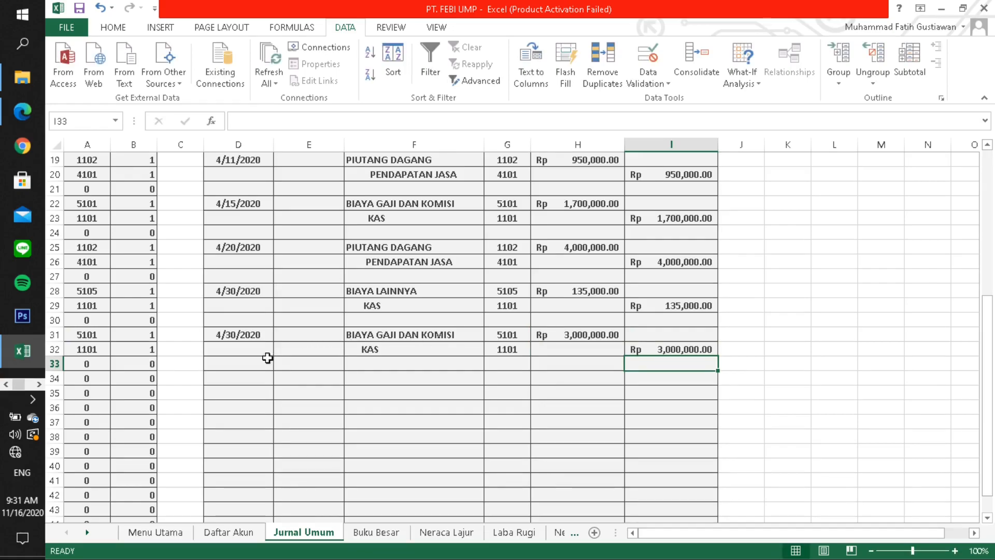
Consult transaction 10 in the assignment PDF and enter PRIVE with the owner's name in F34 and an indented KAS in F35 of the Excel journal.
key("alt+Tab")
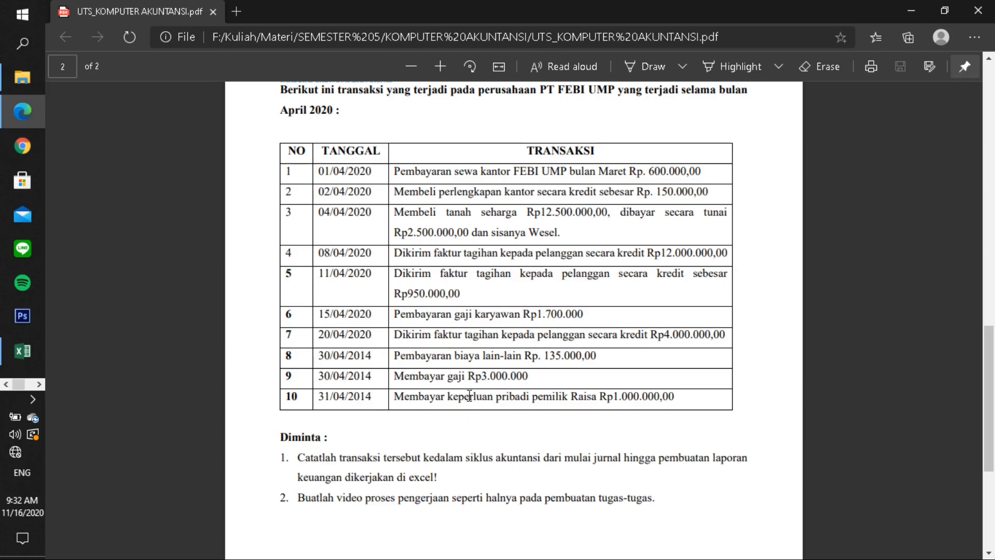
key("alt+Tab")
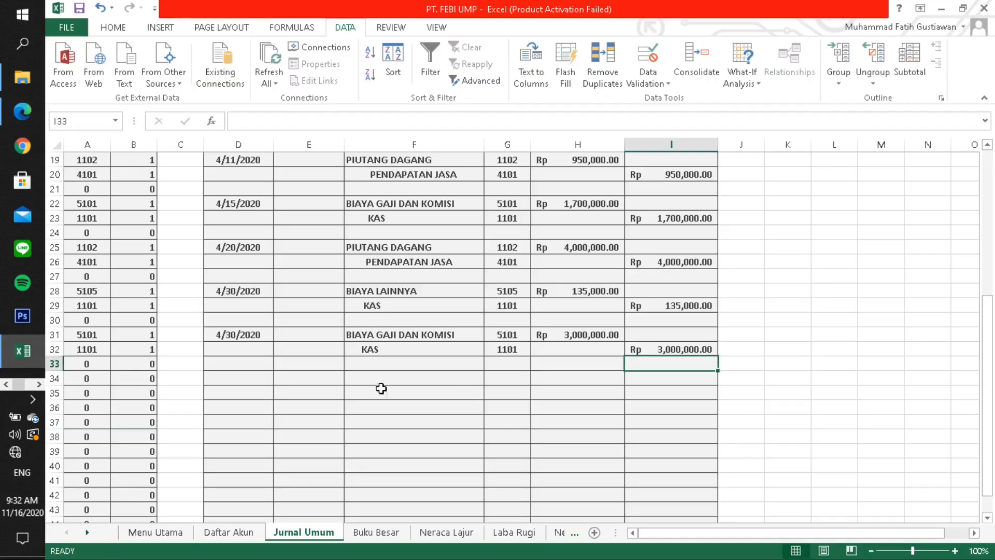
left_click(361, 378)
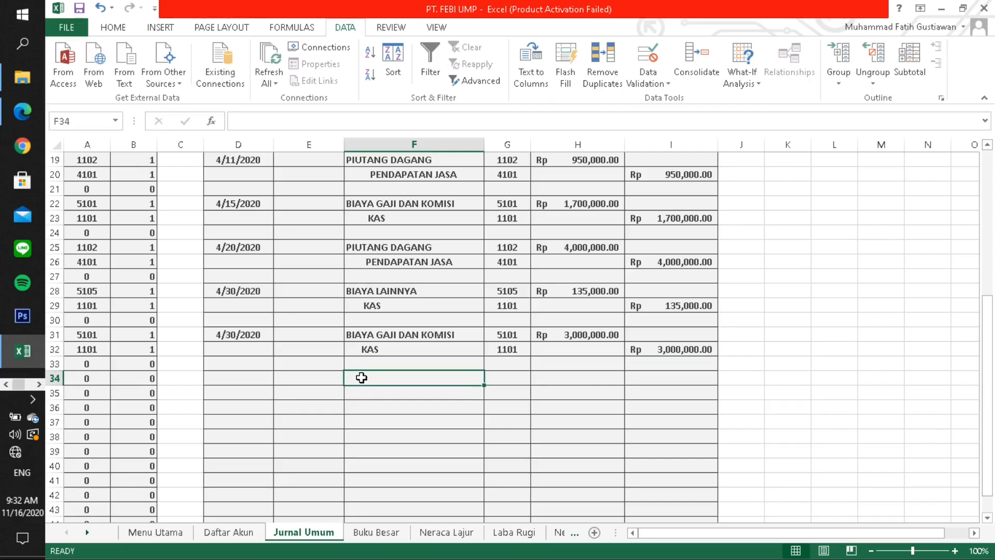
type("PRIVE")
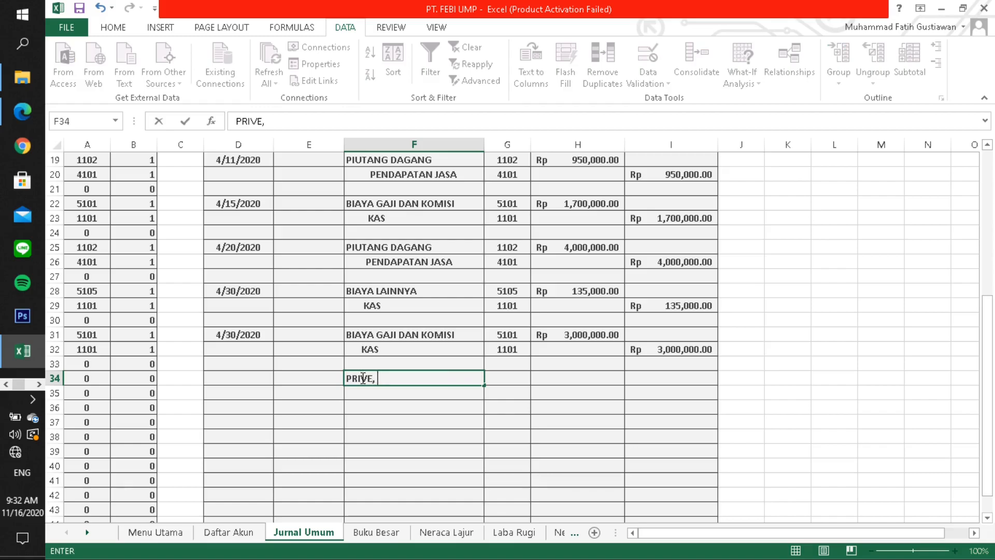
type(", RAISA")
key("Return")
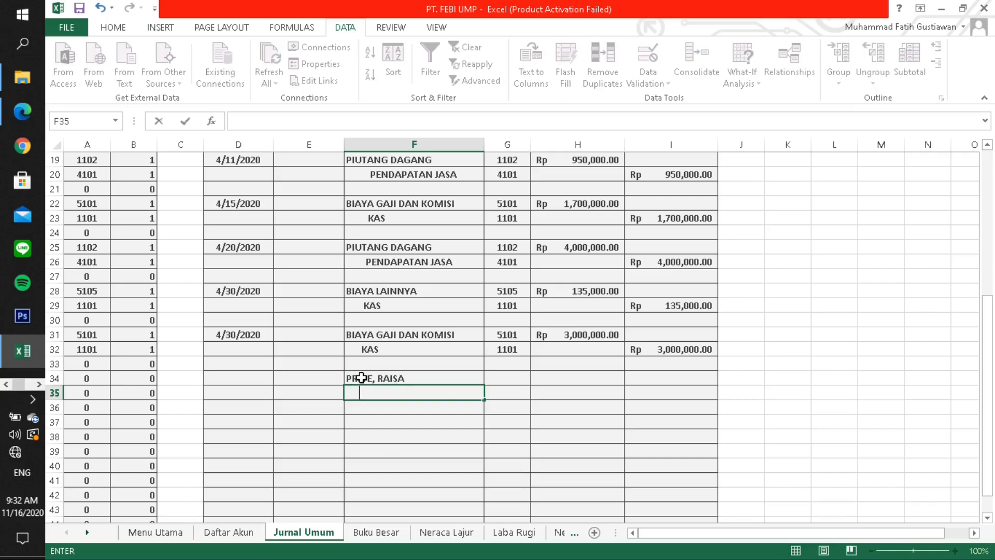
type("KAS")
key("Tab")
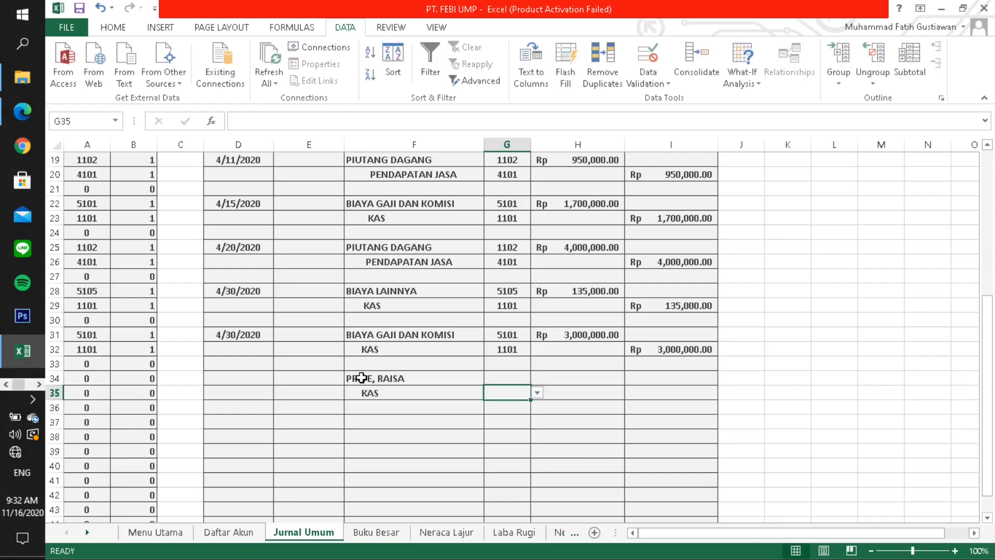
Enter the date 30 April 2020 in D34 for the PRIVE entry.
left_click(238, 379)
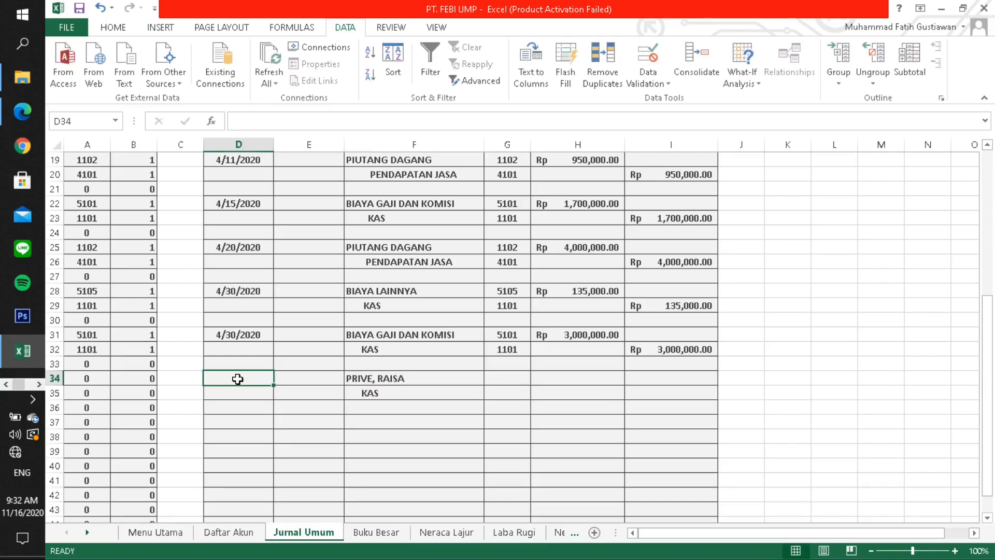
type("30")
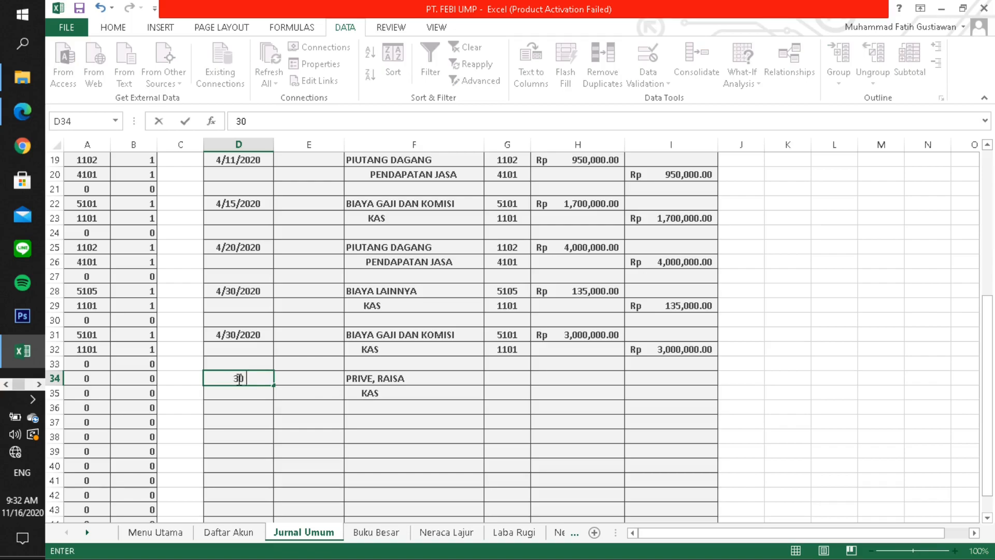
key("BackSpace")
key("BackSpace")
type("30 APRIL 2020")
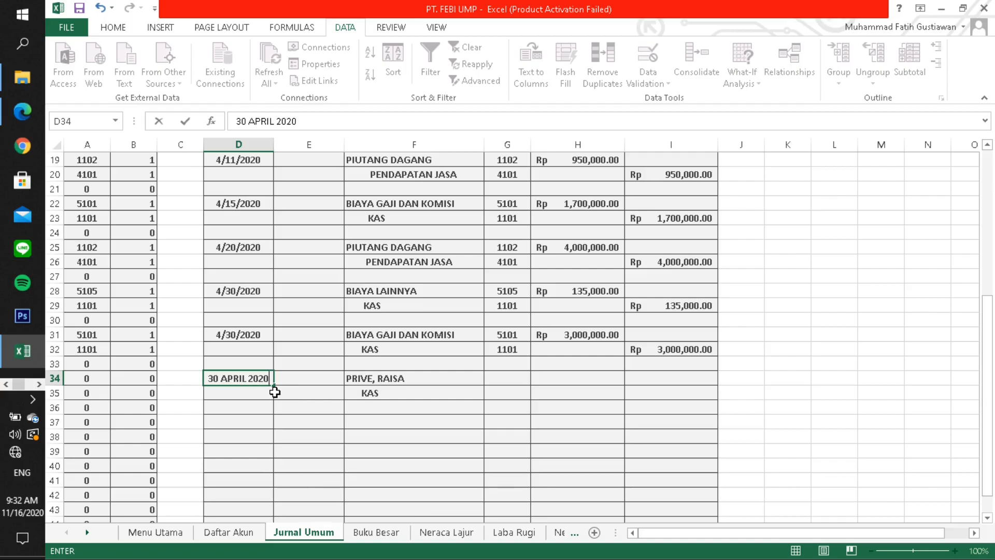
key("Return")
Choose account code 3102 for the PRIVE row 34 and 1101 for the KAS row 35.
key("Right")
key("Right")
key("Right")
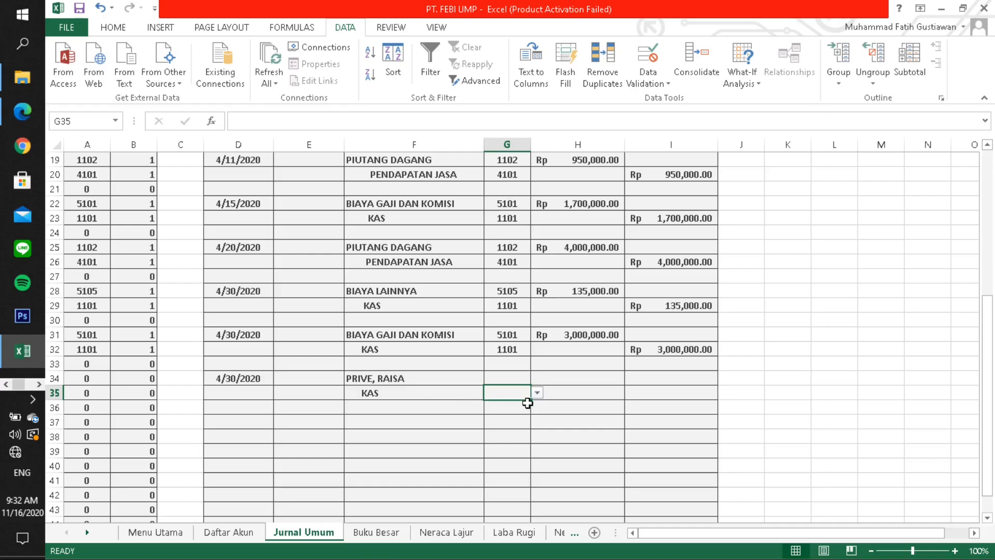
left_click(524, 377)
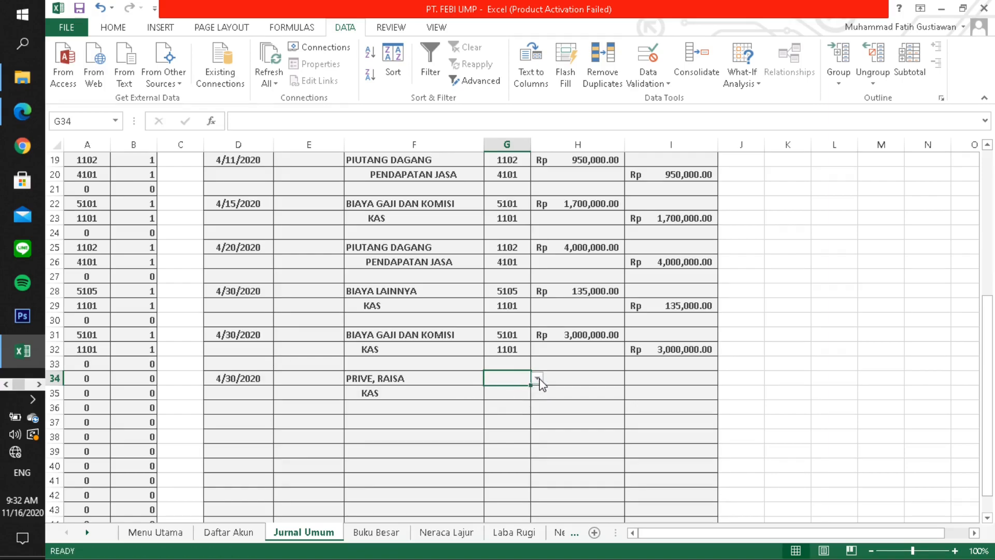
left_click(537, 378)
scroll(538, 457, "down", 5)
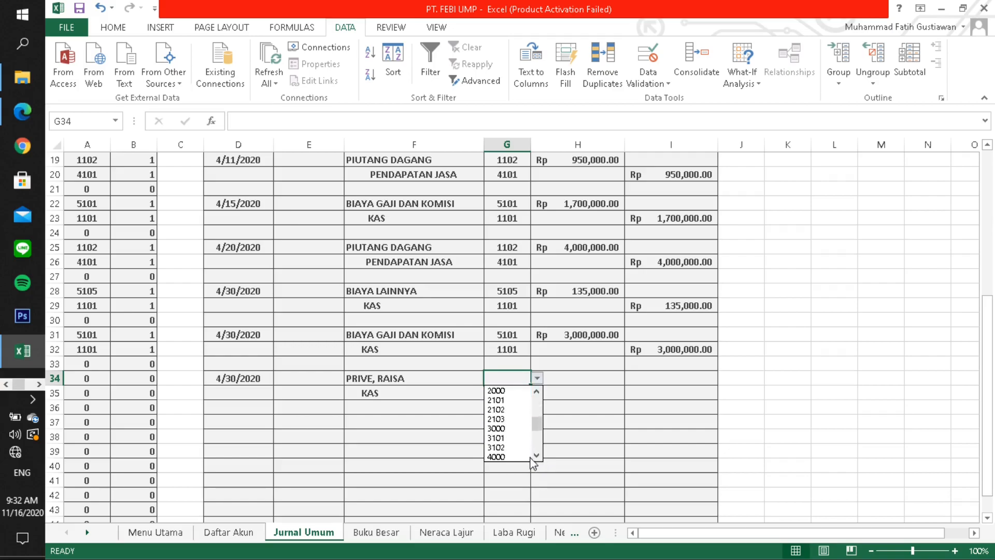
left_click(505, 446)
left_click(510, 393)
left_click(537, 394)
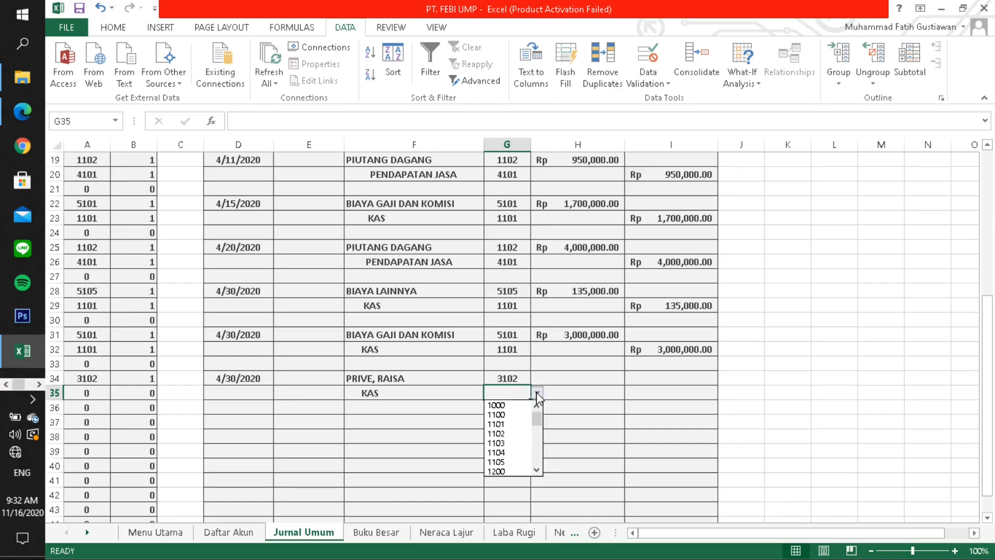
key("Escape")
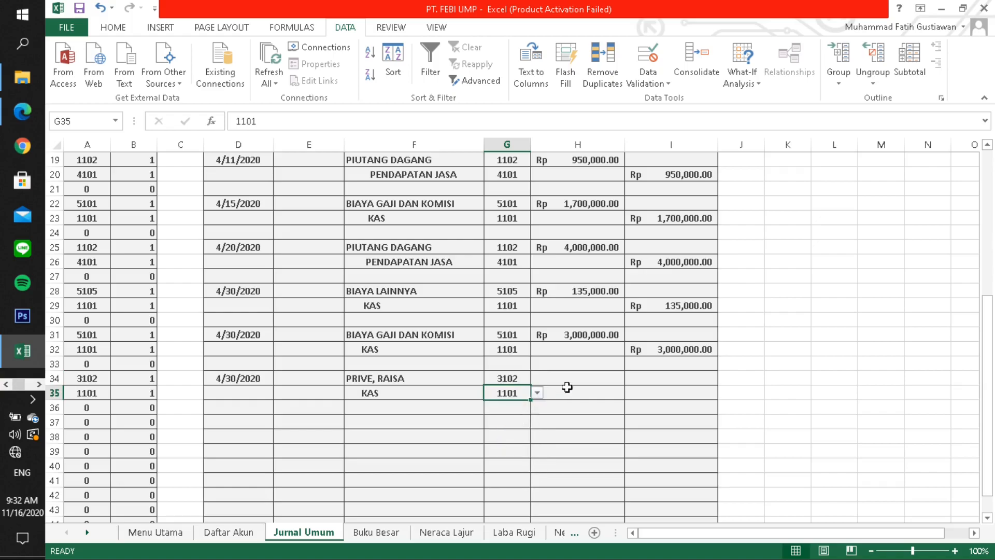
Enter 1,000,000 as the debit for PRIVE in H34 and as the credit for KAS in I35.
left_click(569, 380)
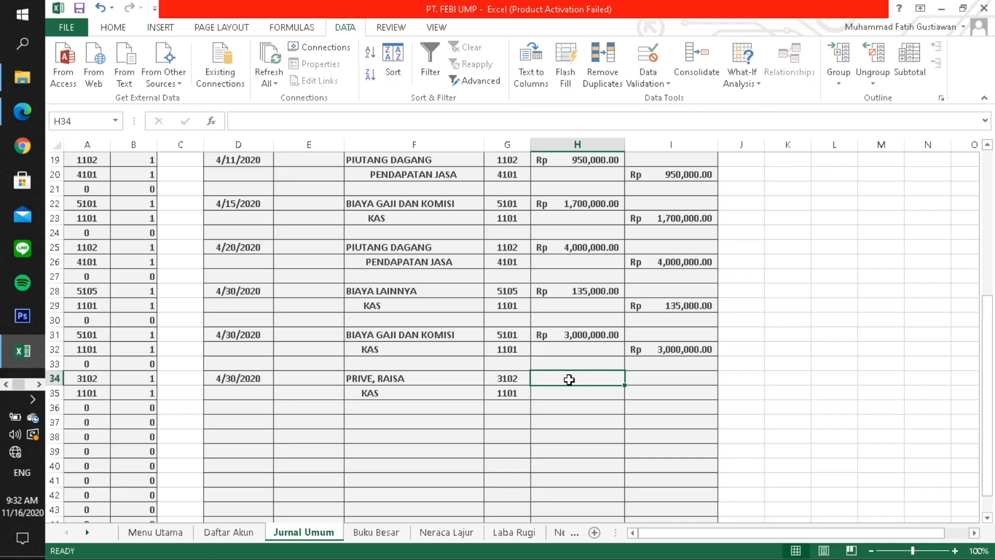
type("1000000")
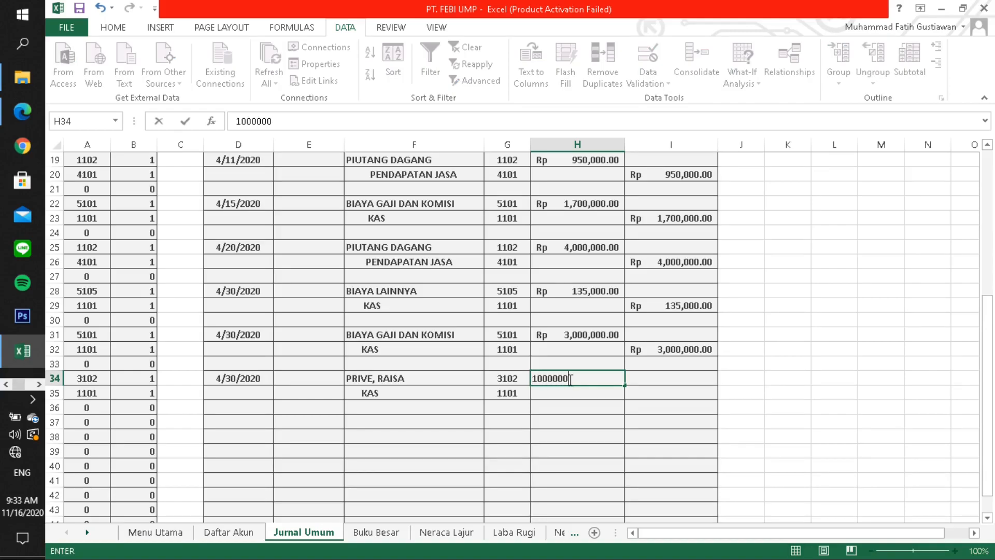
key("Return")
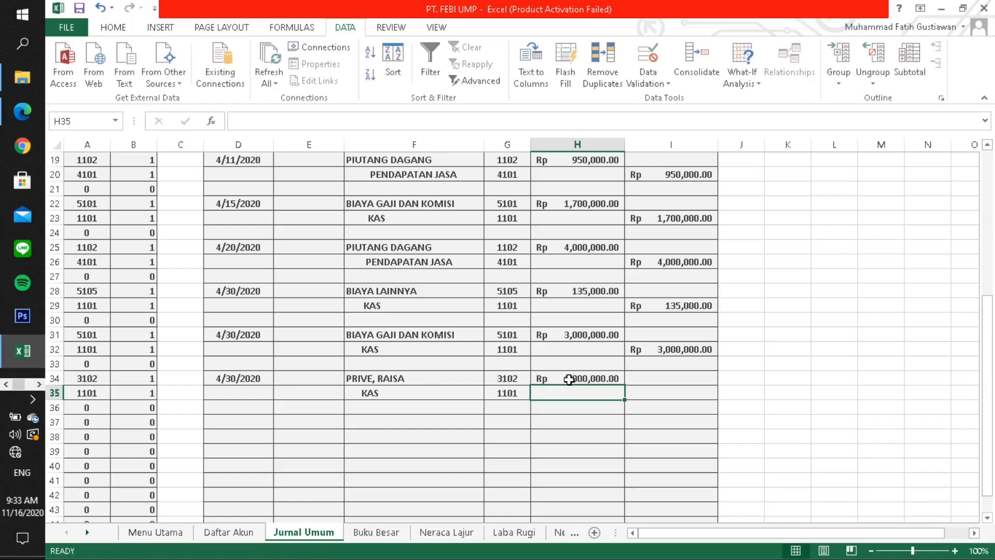
key("Right")
type("1000000")
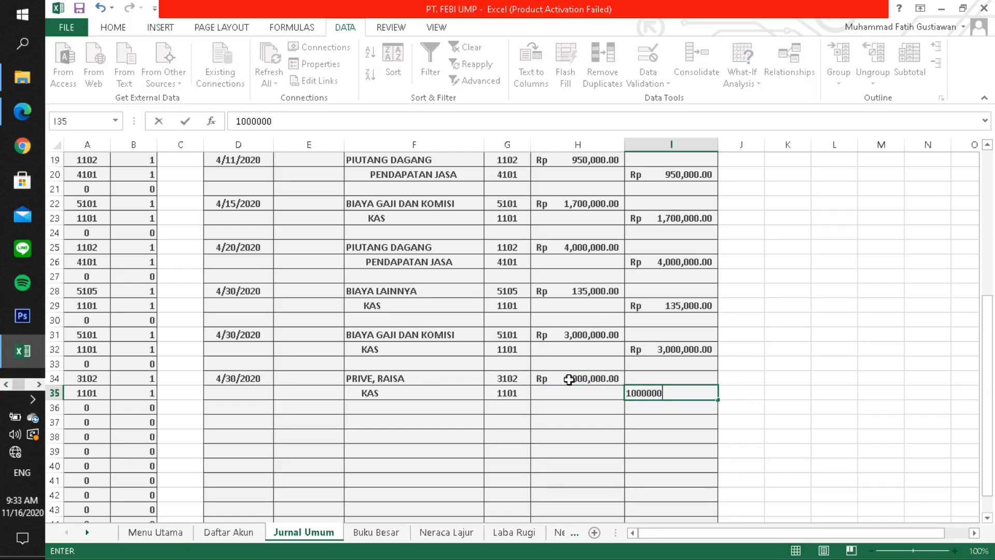
key("Return")
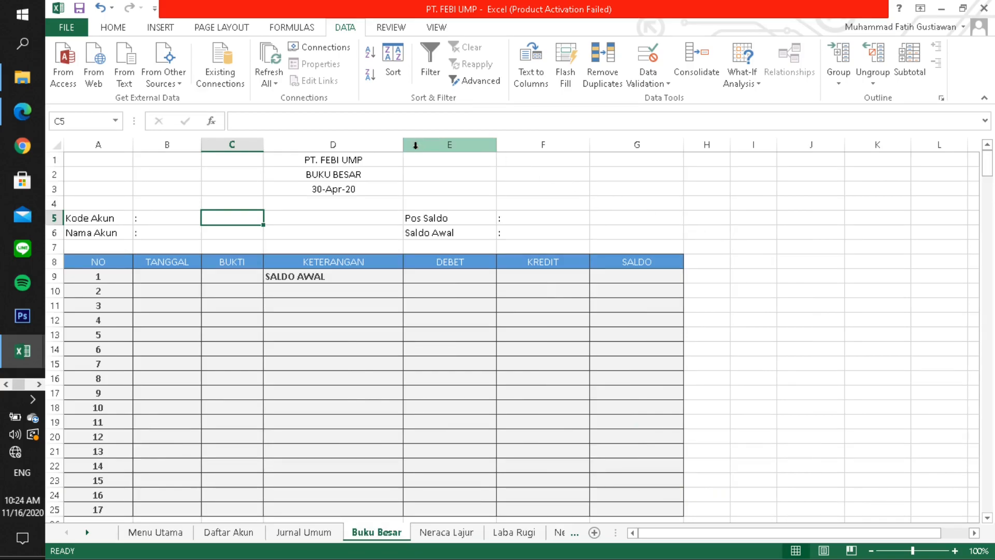
Review the Buku Besar layout: title rows, account and balance labels, and the ledger column headings from NO to SALDO.
left_click(388, 160)
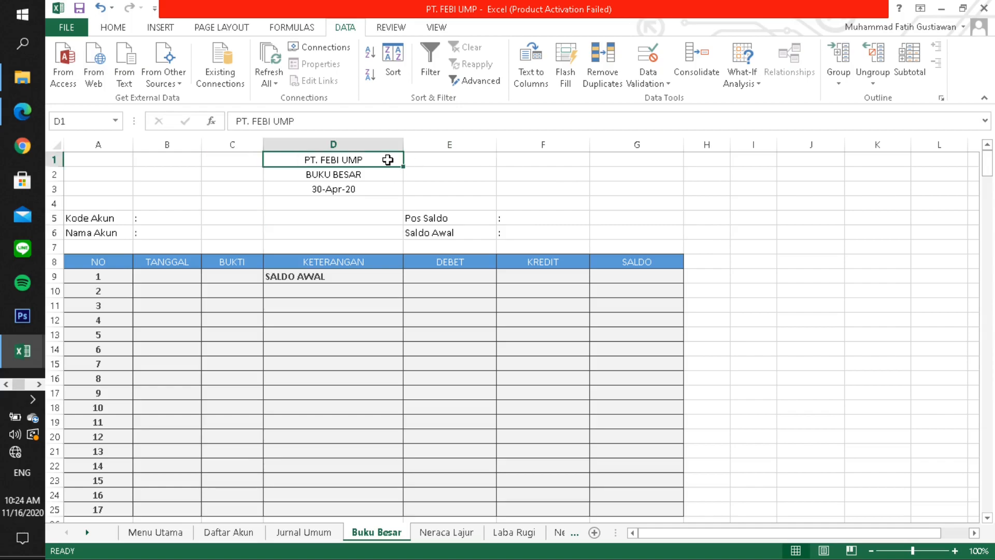
left_click(387, 176)
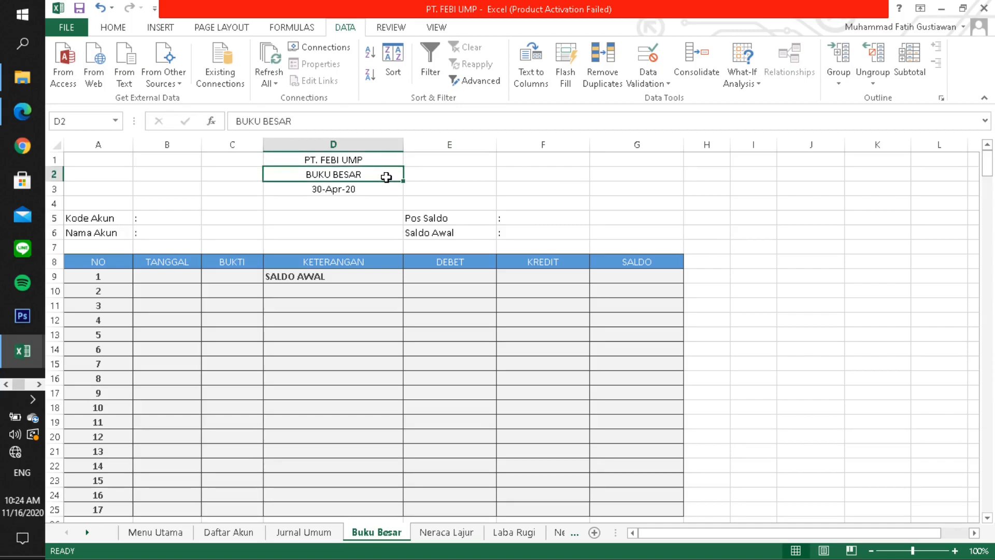
left_click(383, 189)
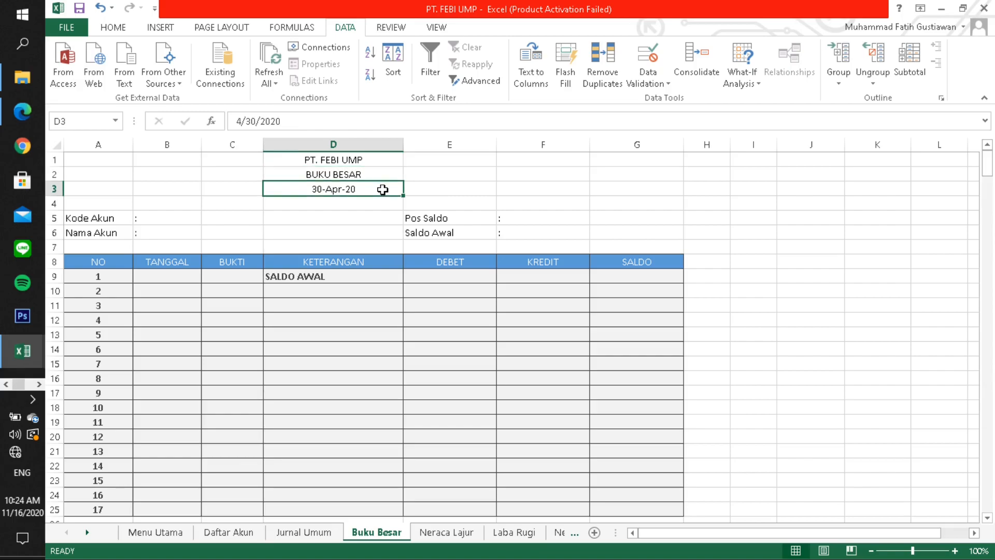
left_click(122, 220)
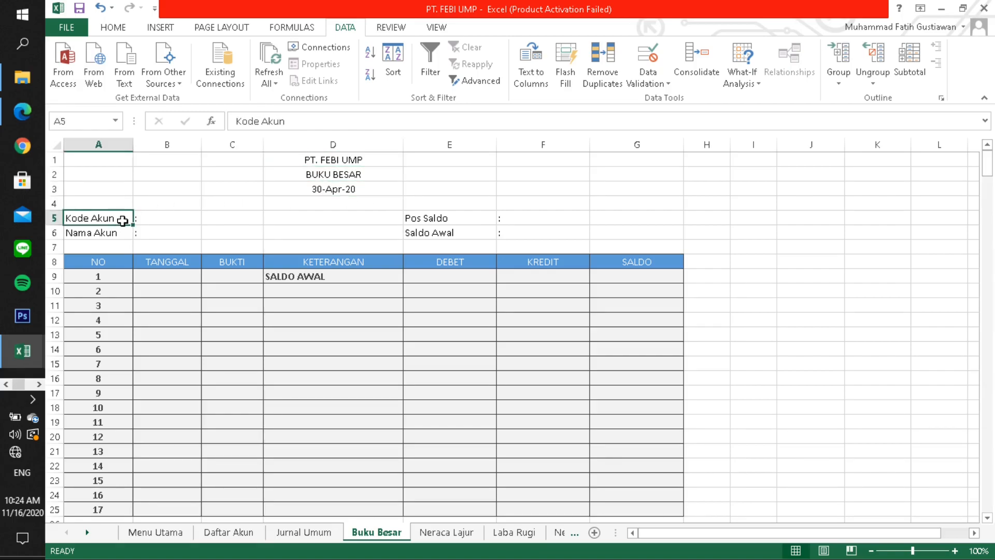
left_click(125, 234)
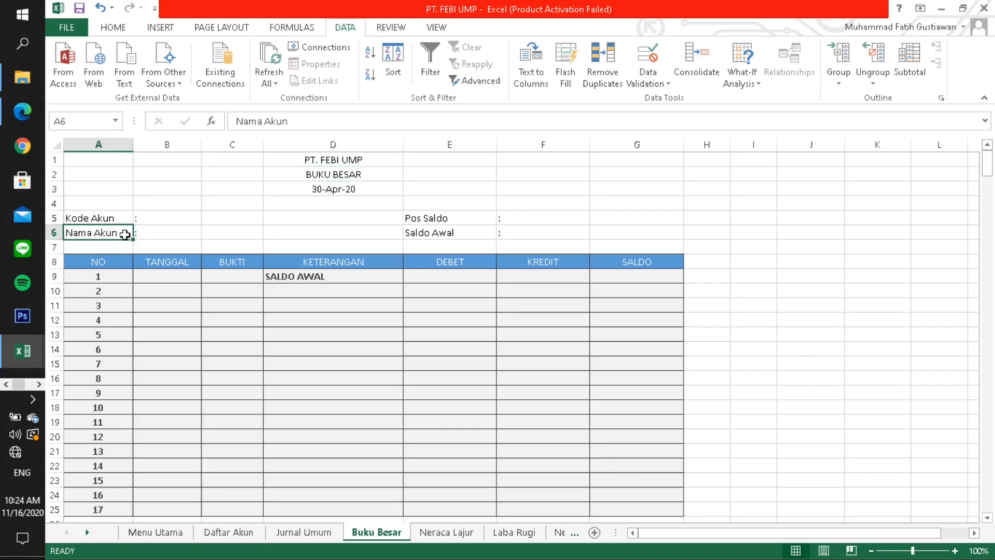
left_click(482, 222)
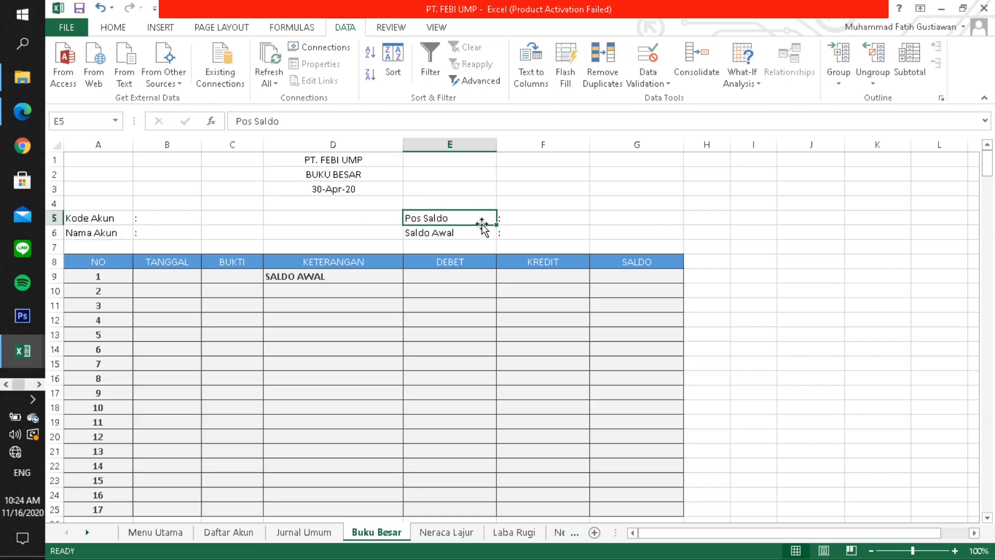
left_click(478, 232)
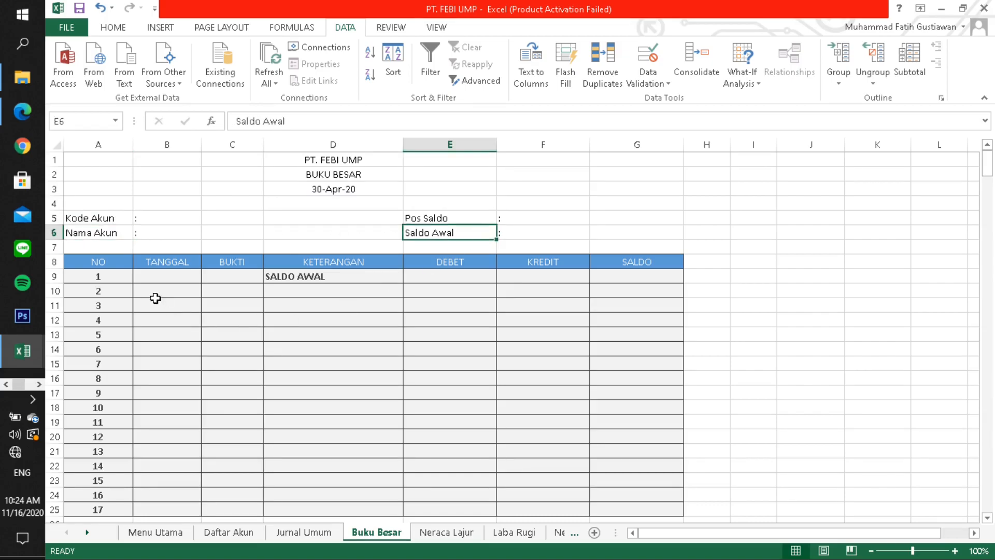
left_click(119, 262)
left_click(195, 262)
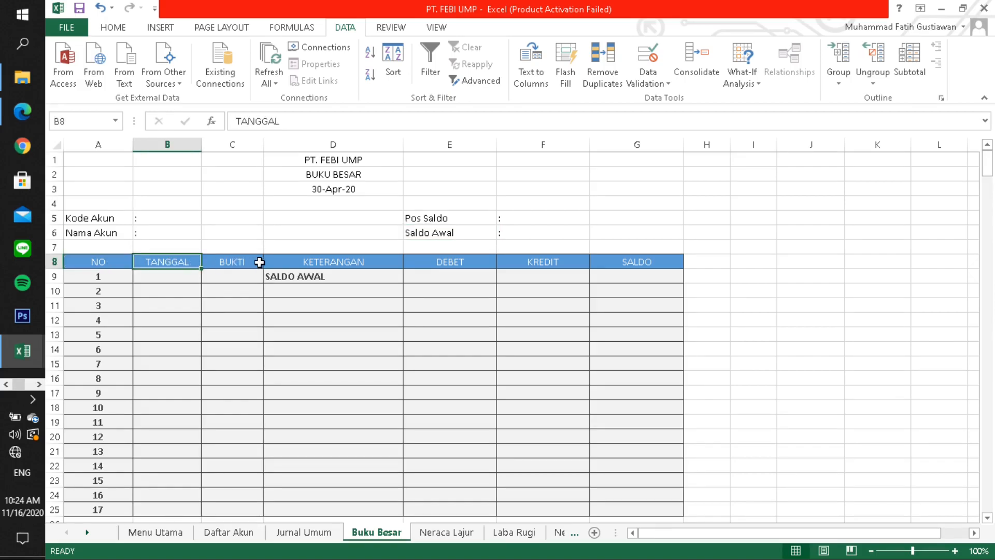
left_click(257, 262)
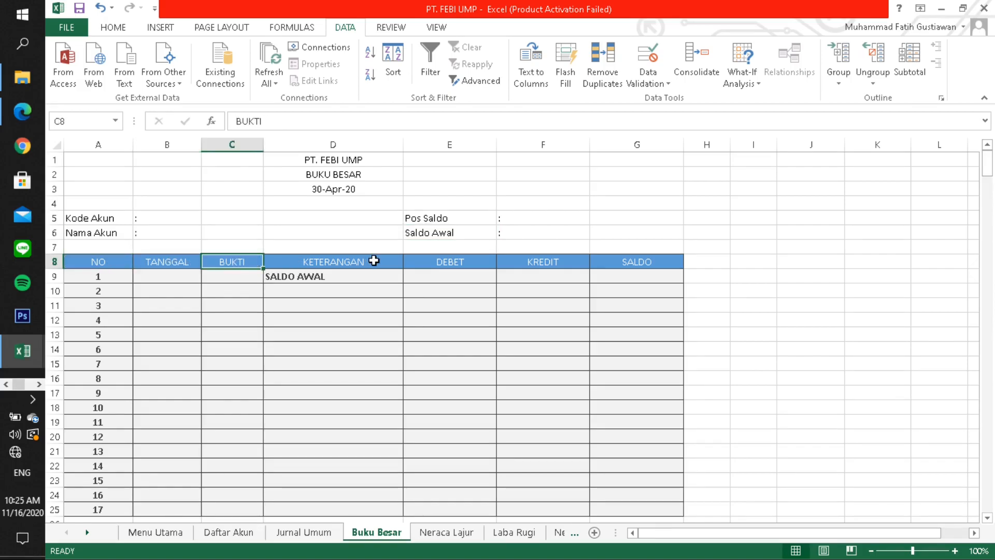
left_click(399, 262)
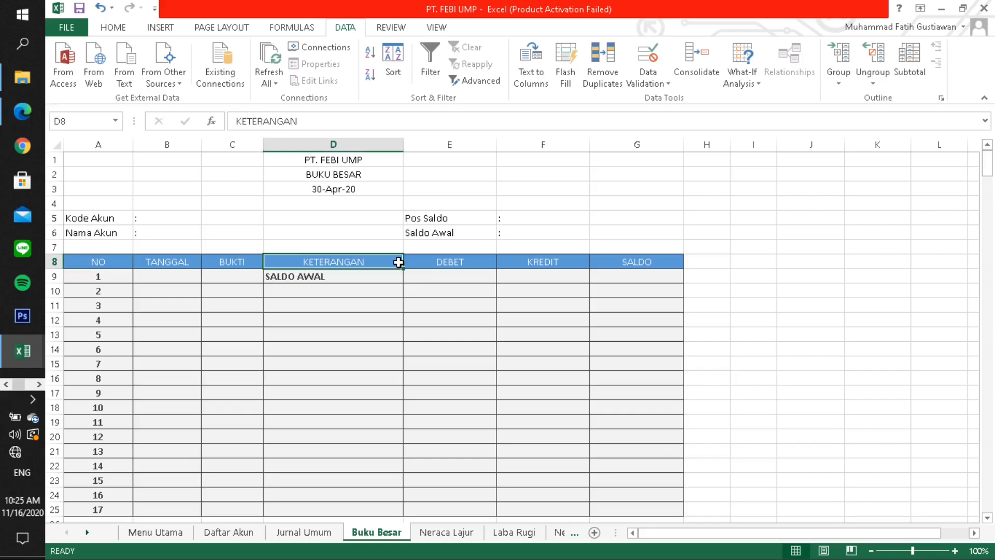
left_click(479, 261)
left_click(583, 264)
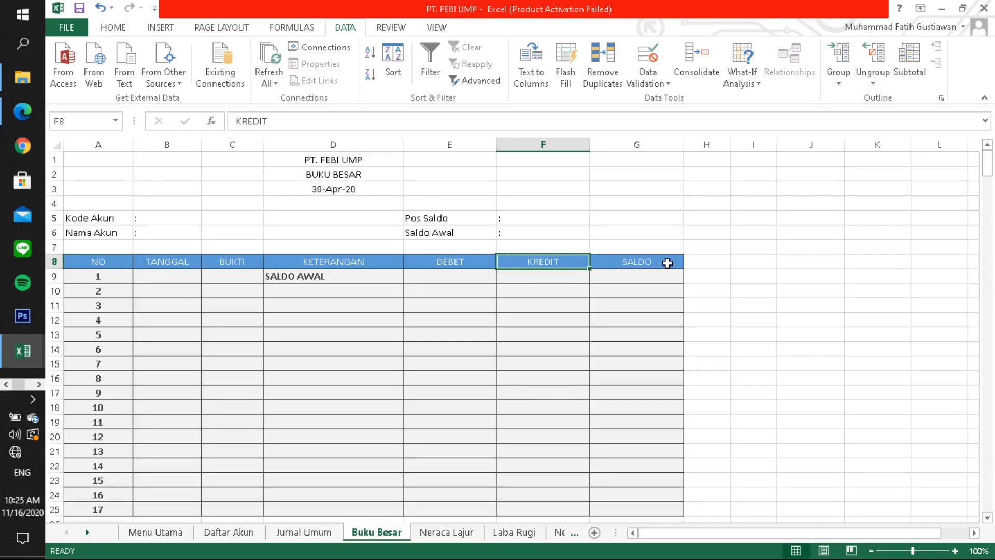
left_click(666, 265)
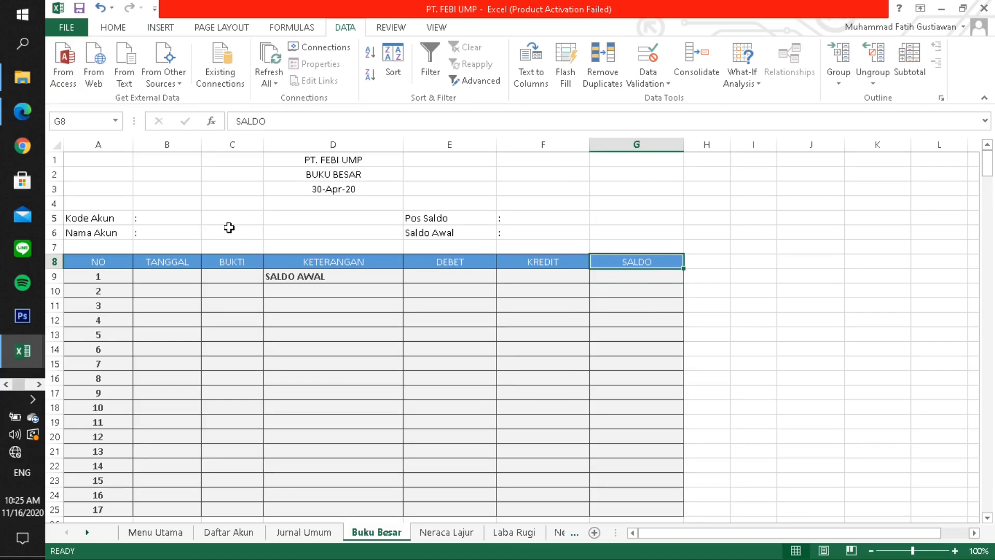
Add list validation to the Kode Akun cell C5 with source =KODEAKUN and Ignore blank off, and choose account code 1101.
left_click(119, 222)
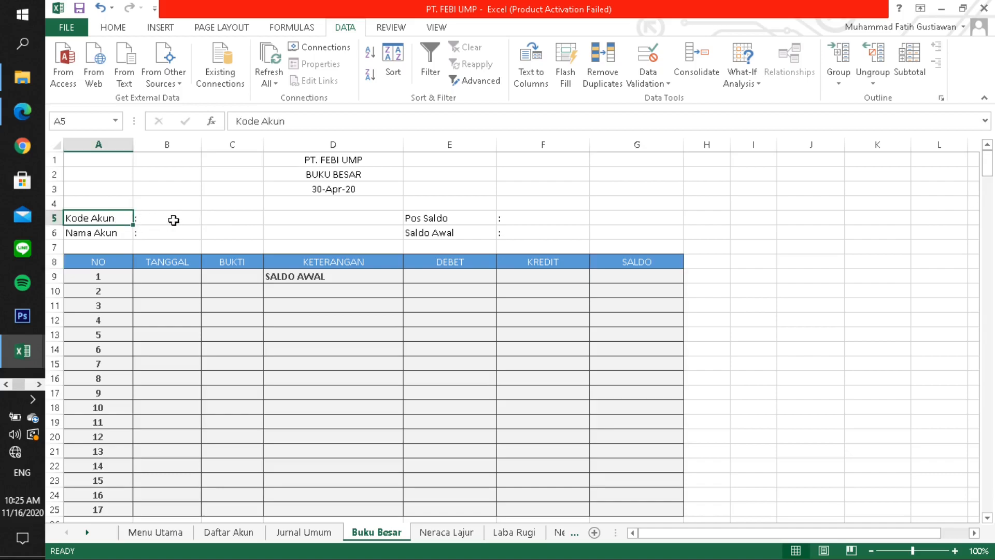
left_click(225, 217)
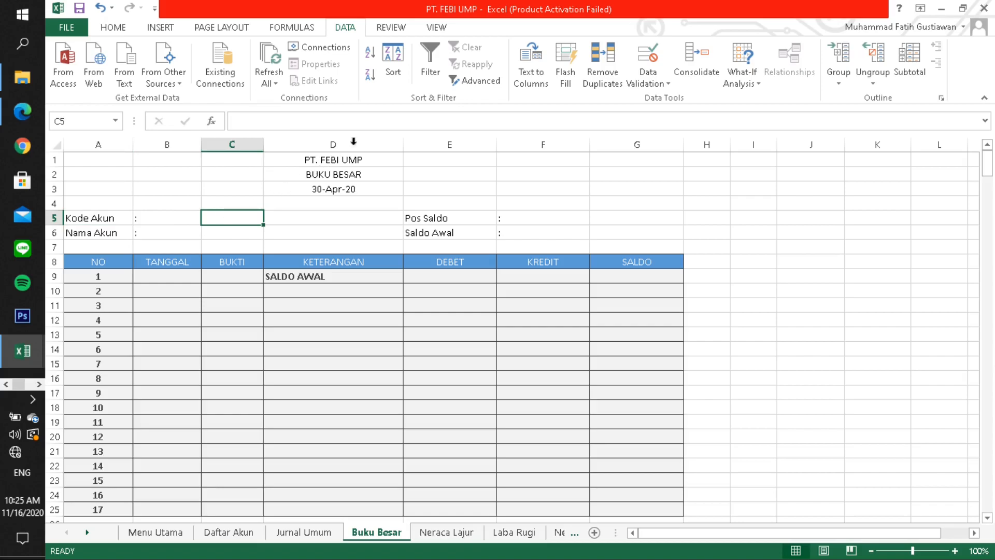
left_click(648, 56)
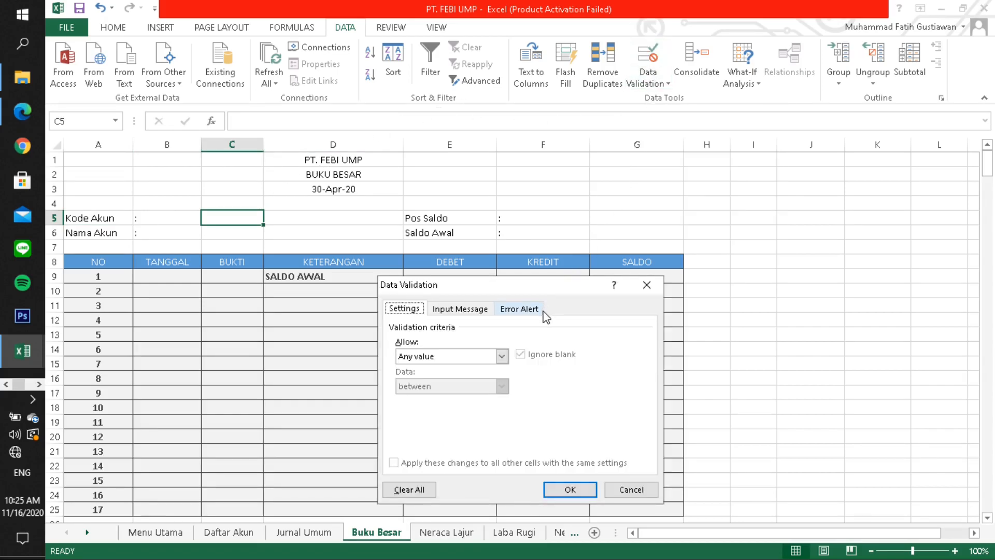
left_click(502, 357)
left_click(424, 399)
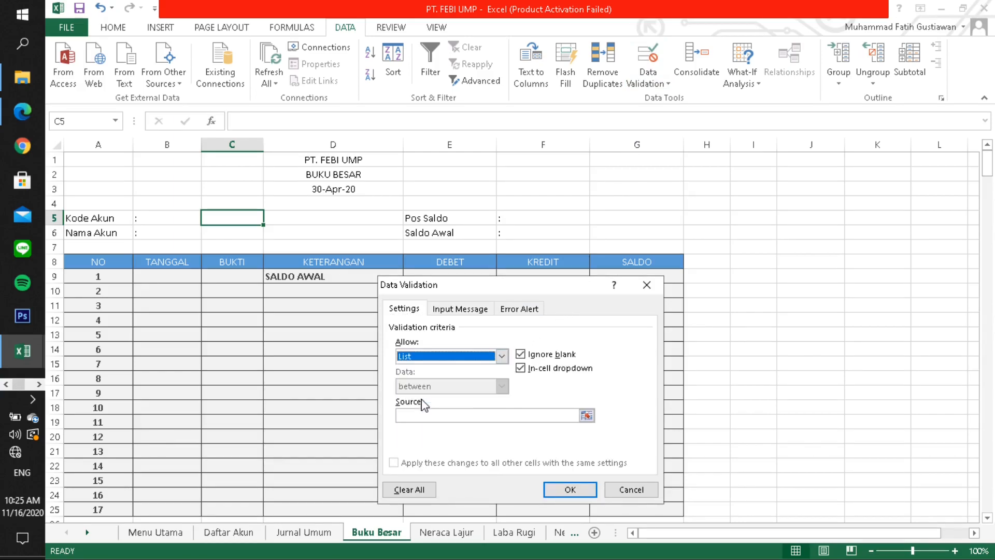
left_click(521, 355)
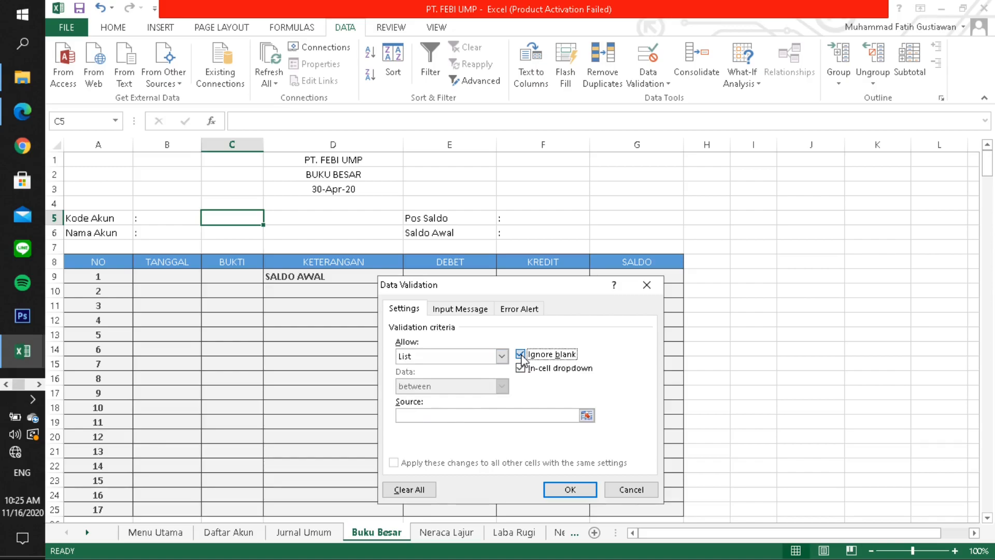
left_click(461, 413)
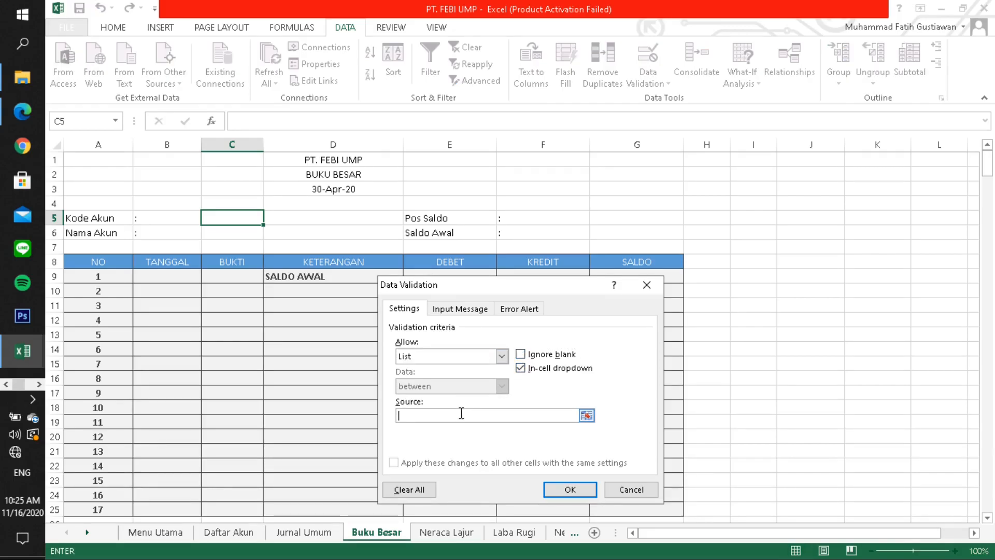
type("=KODEAKUN")
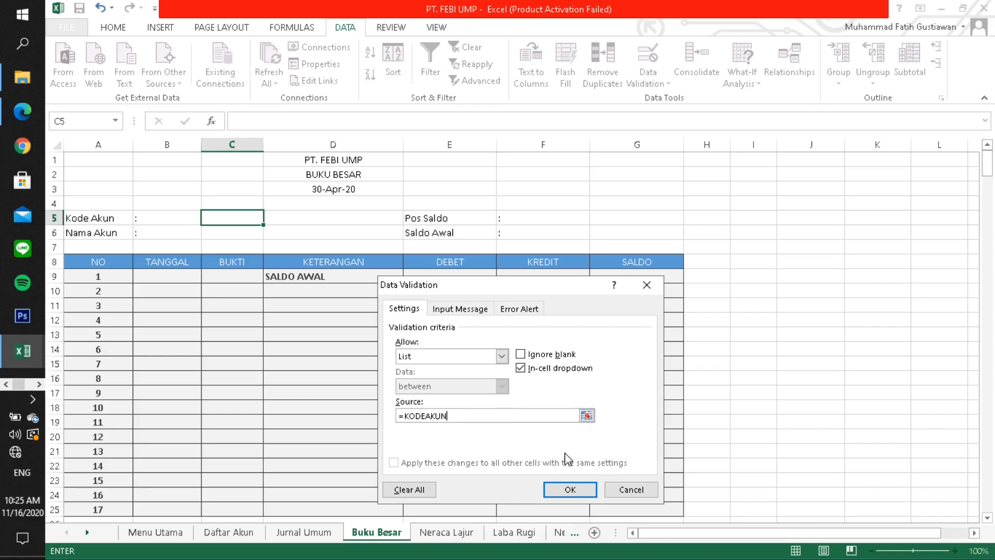
left_click(571, 489)
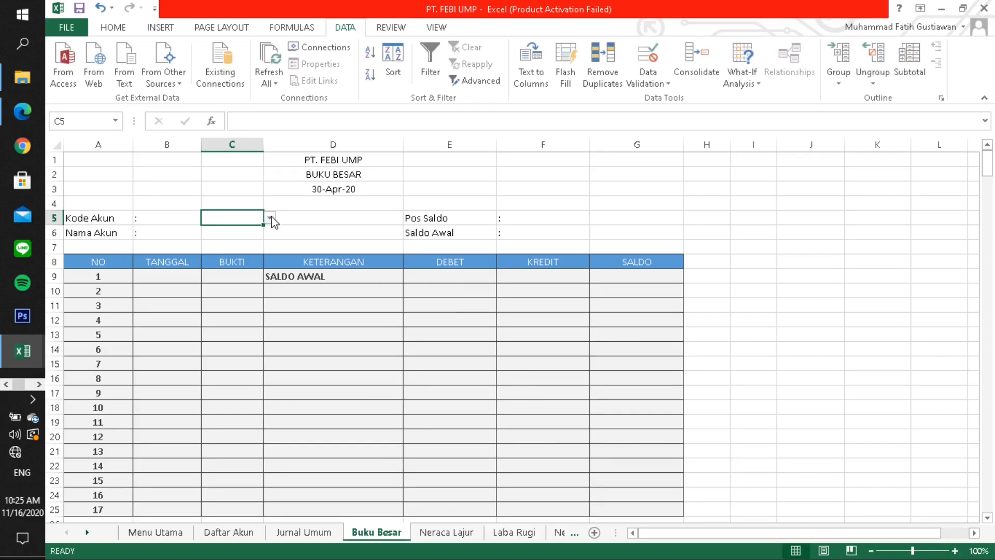
left_click(271, 218)
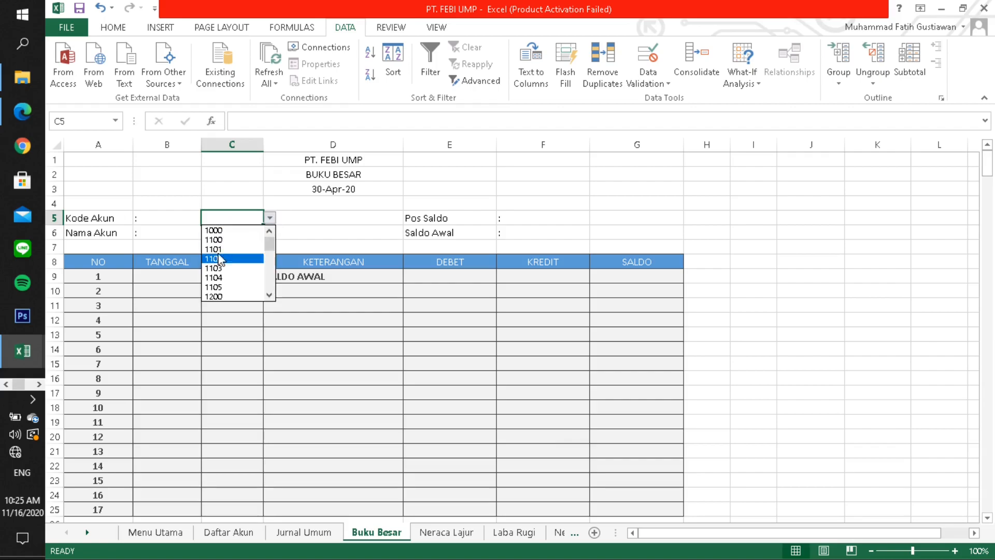
left_click(220, 249)
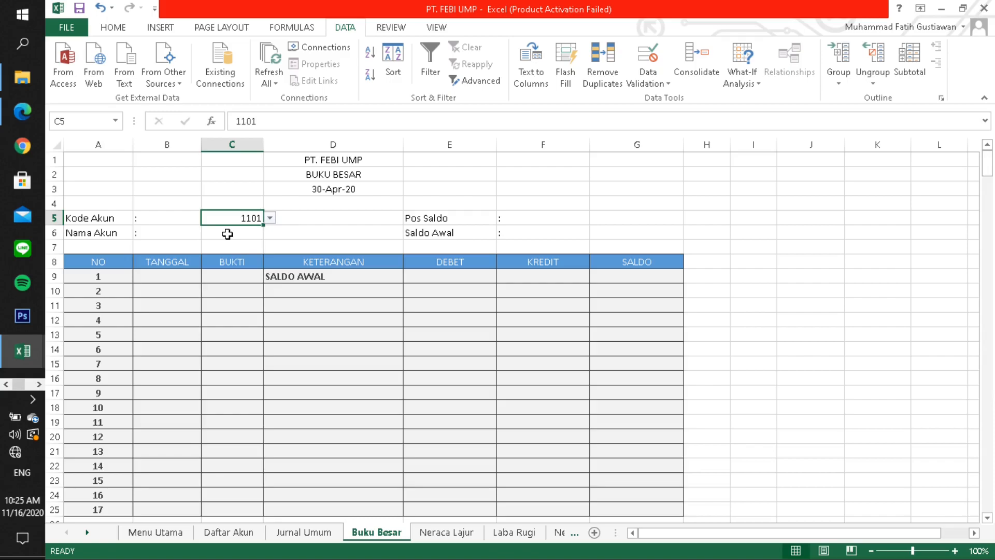
Define the workbook name DAFTARAKUN for the account table A7:F35 on the Daftar Akun sheet.
left_click(227, 234)
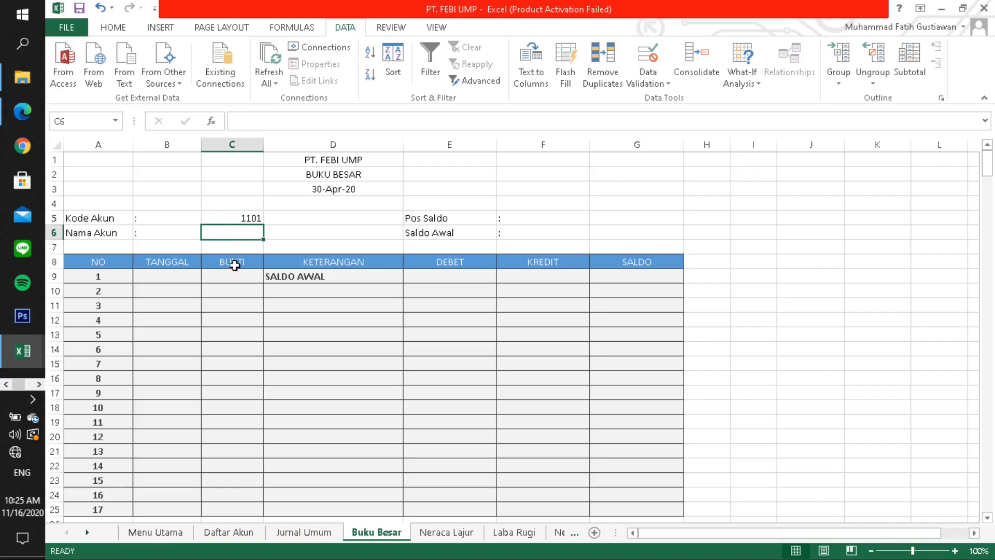
left_click(229, 532)
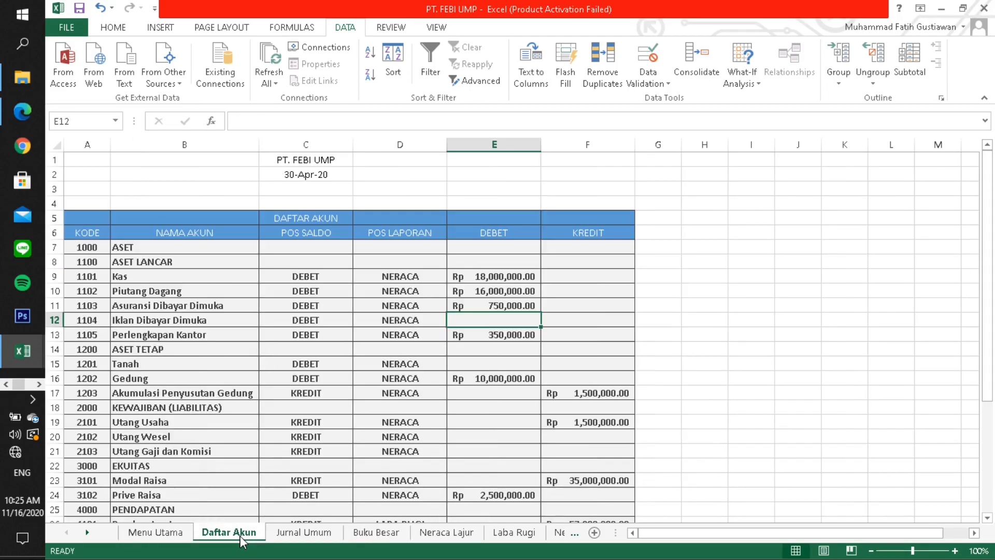
left_click(89, 246)
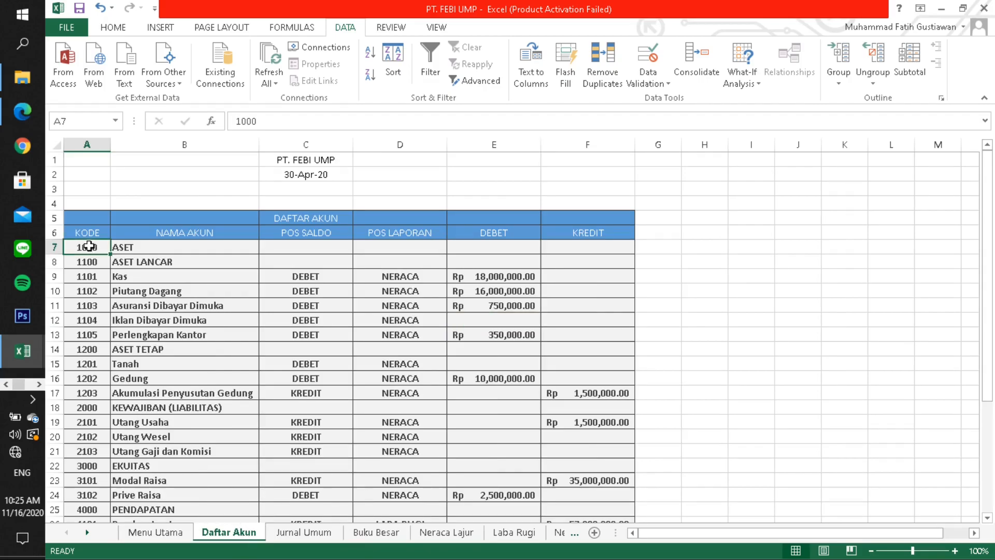
scroll(559, 333, "down", 6)
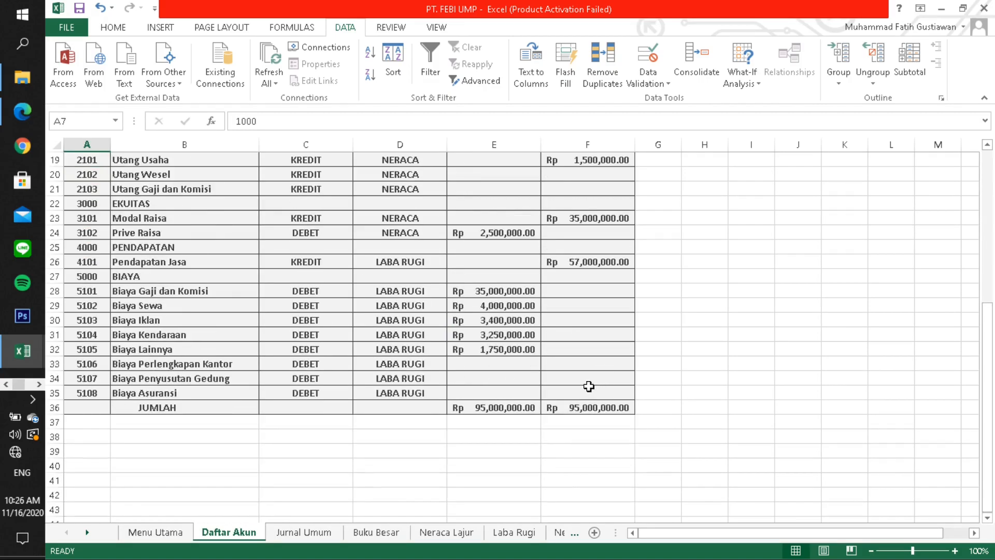
left_click(588, 407, "shift")
scroll(578, 325, "up", 3)
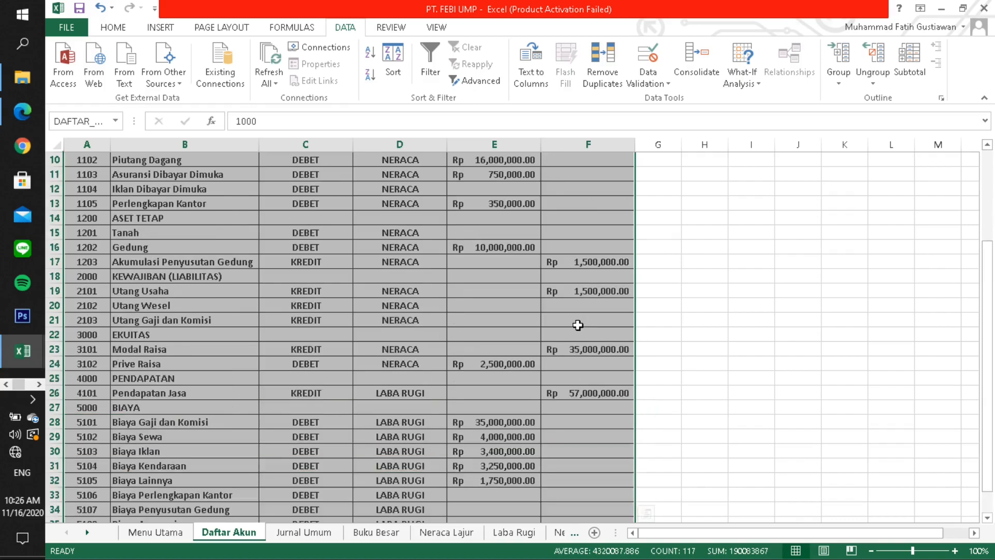
scroll(575, 322, "up", 2)
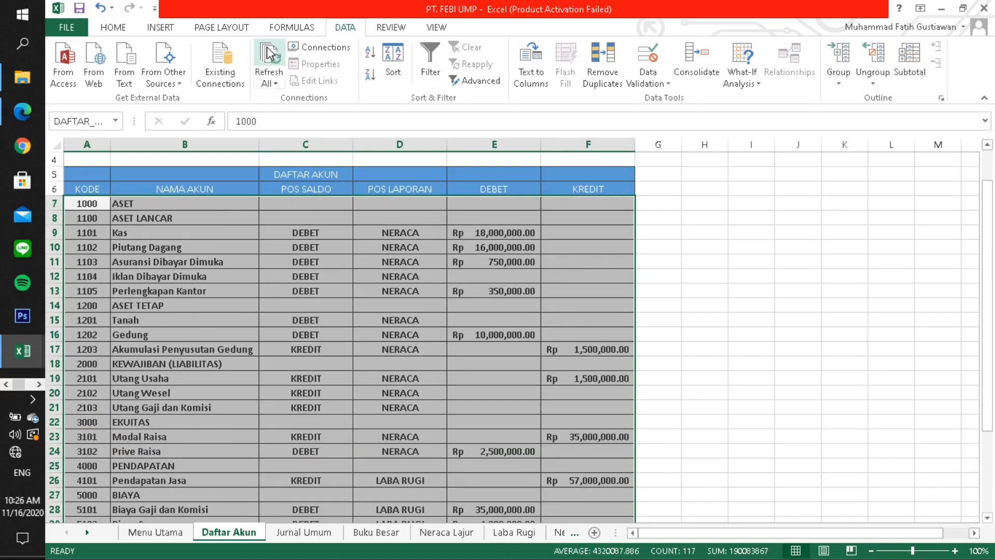
left_click(289, 27)
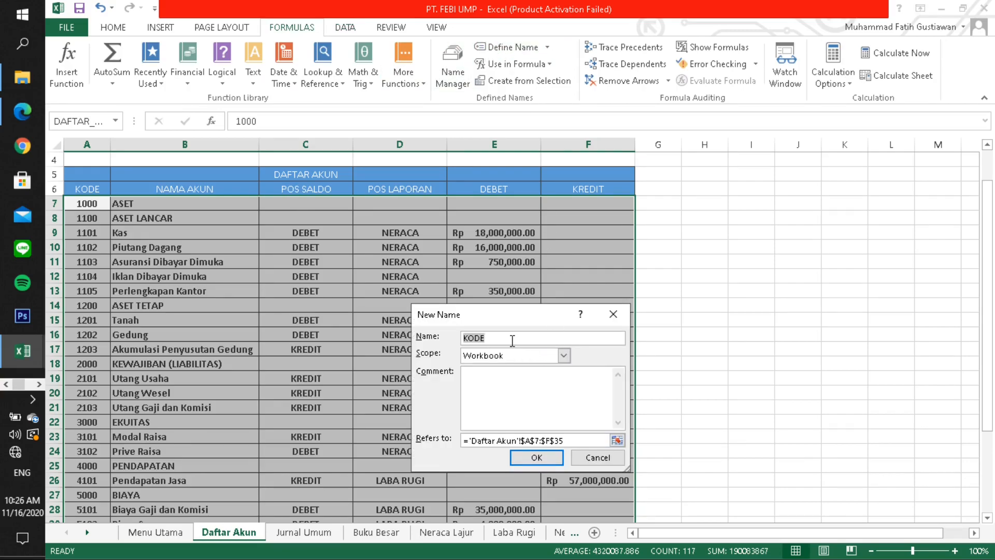
type("DAFTARAKUN")
left_click(525, 461)
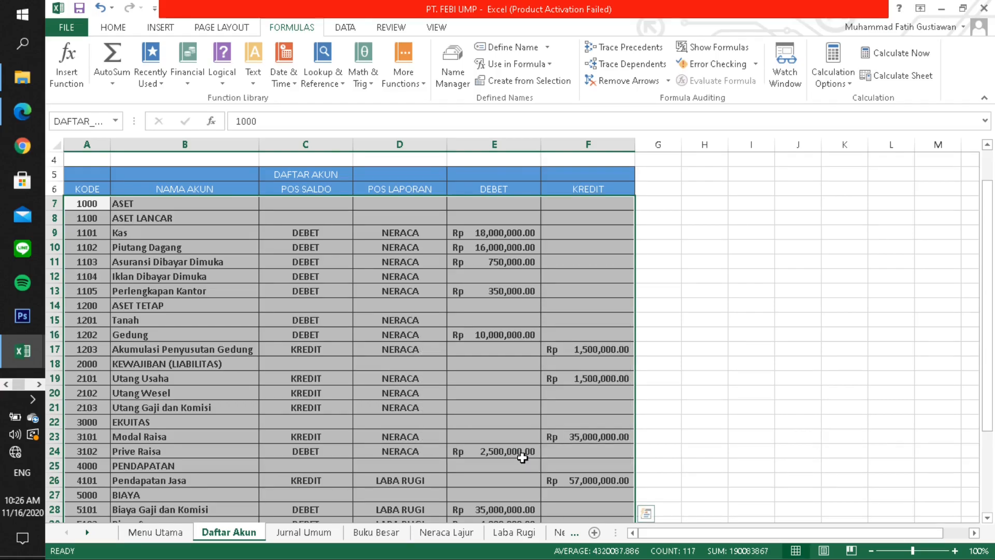
Enter =VLOOKUP(C5,DAFTARAKUN,2,FALSE) in the Nama Akun cell C6 on the Buku Besar sheet.
left_click(365, 534)
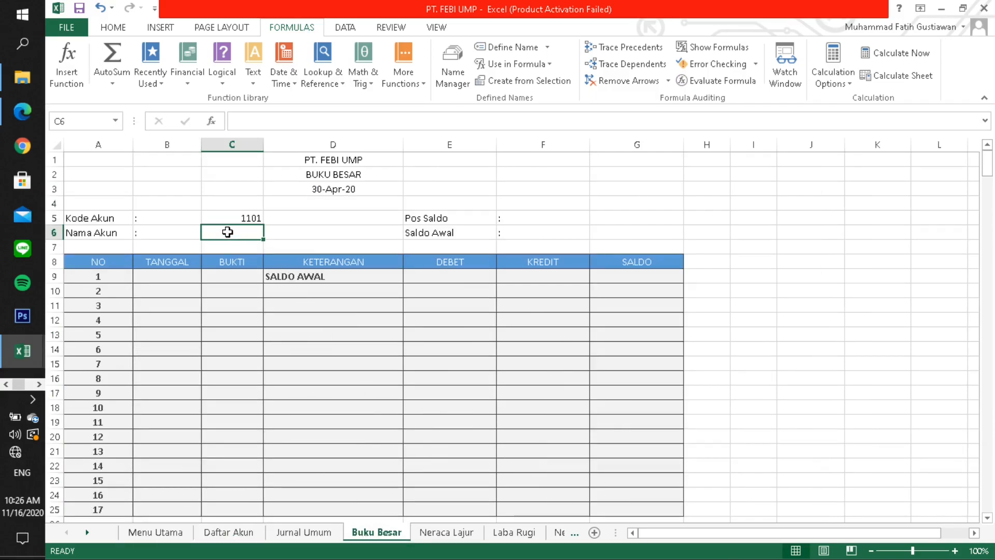
type("=")
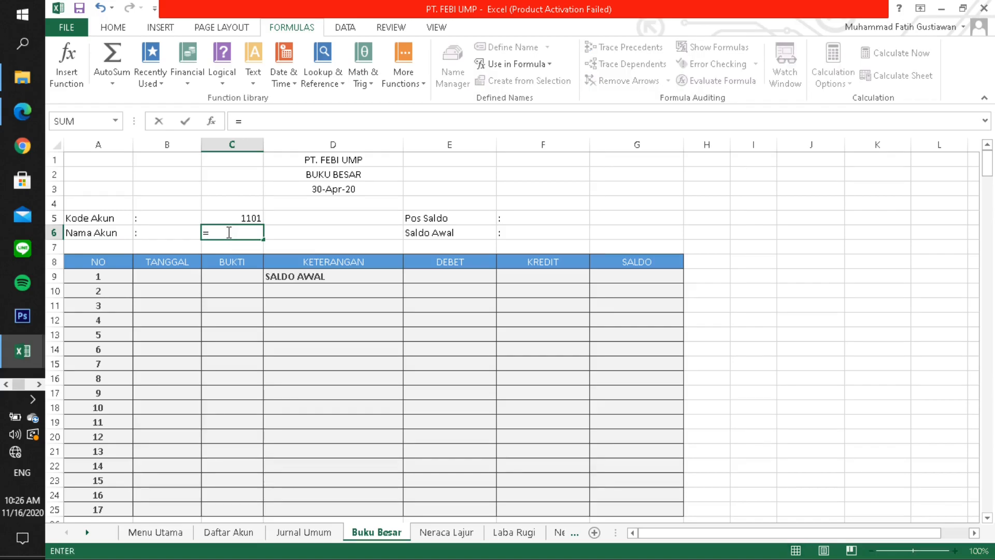
type("VLO")
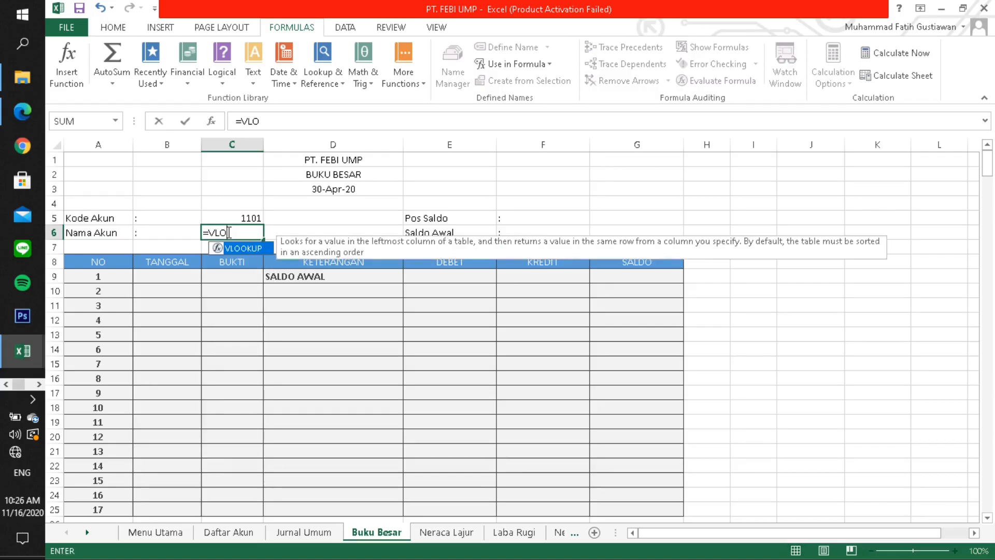
double_click(241, 249)
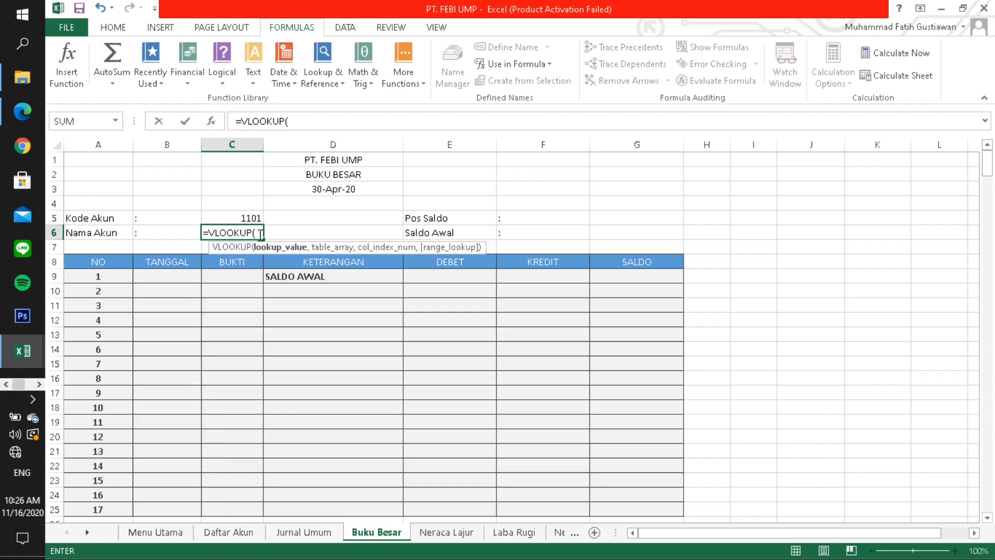
left_click(223, 216)
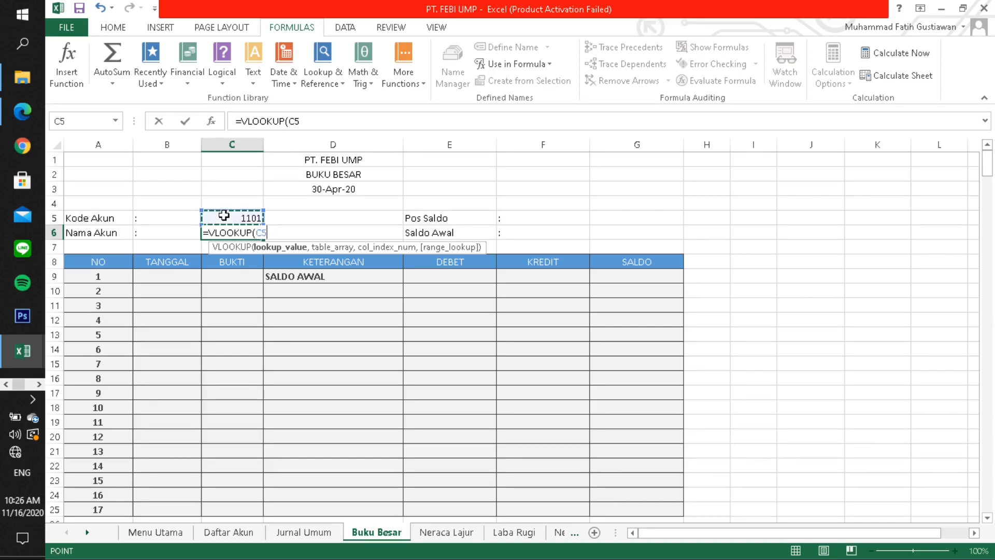
type(",")
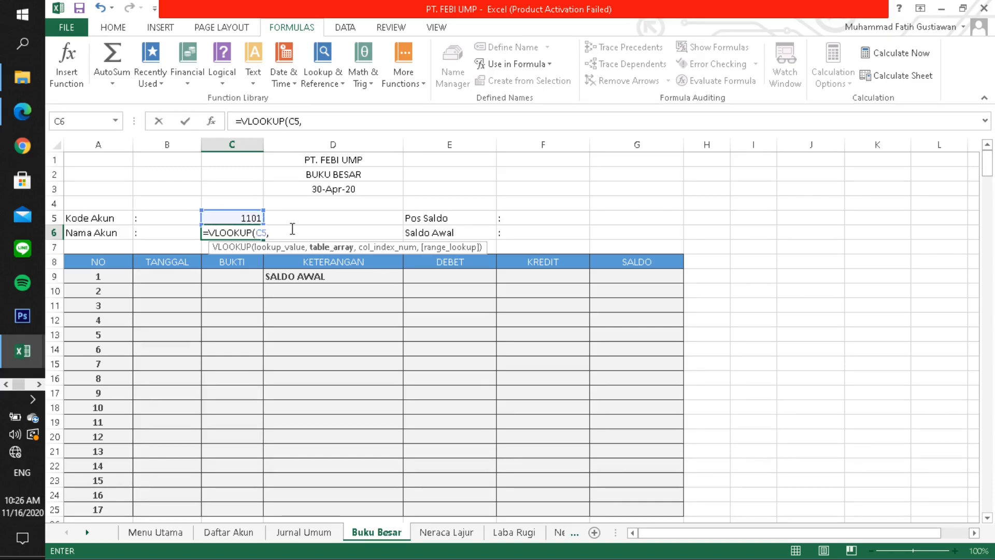
type("DAFTAER")
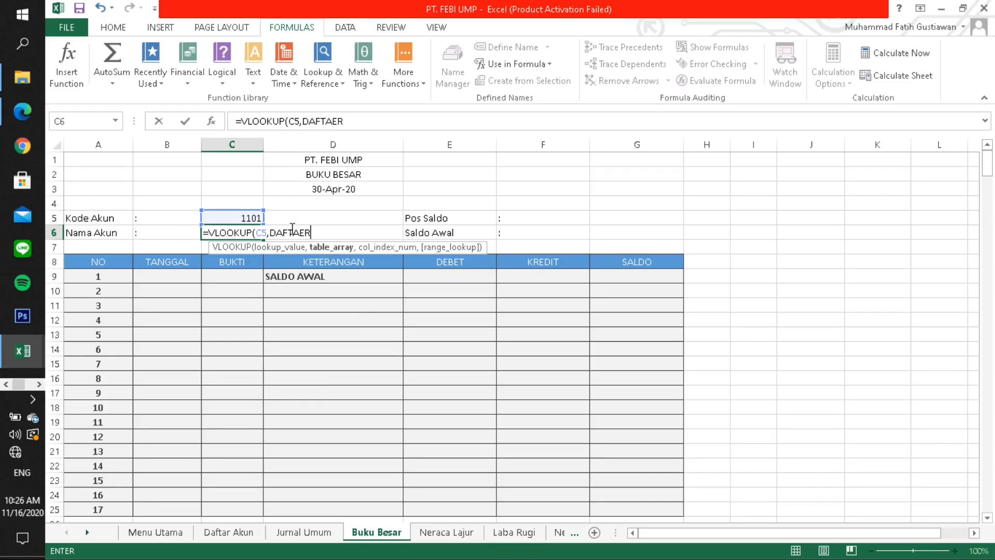
key("BackSpace")
type("R")
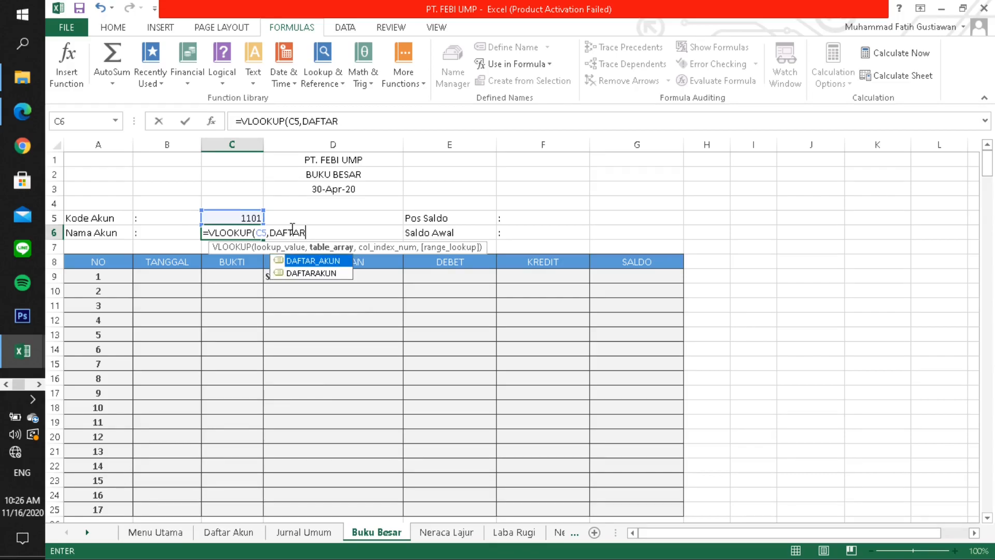
type("AKUN")
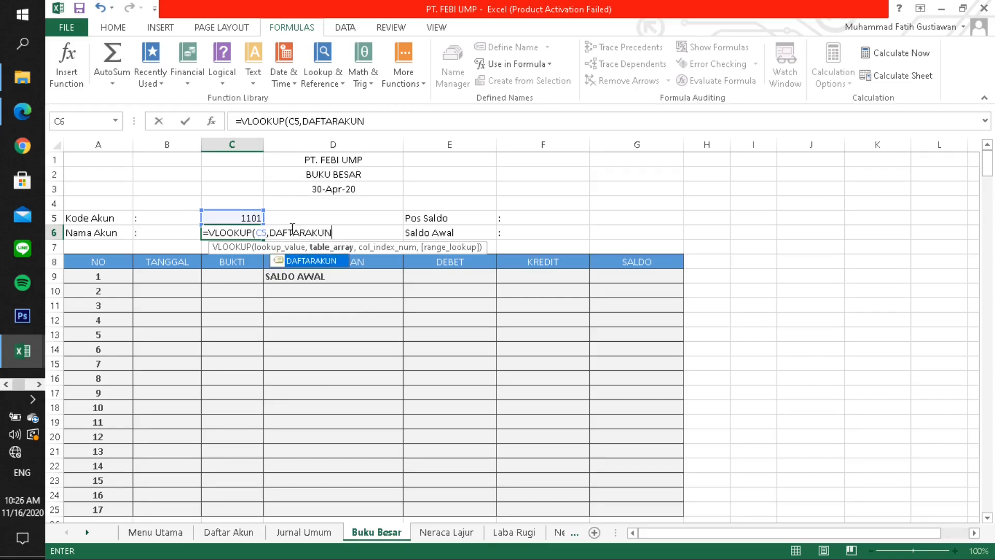
type(",")
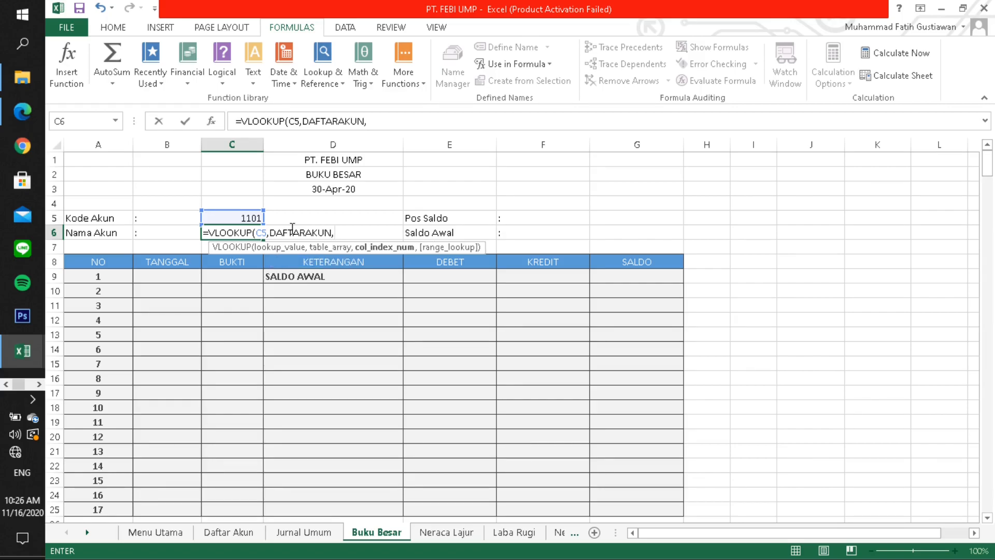
type("2,")
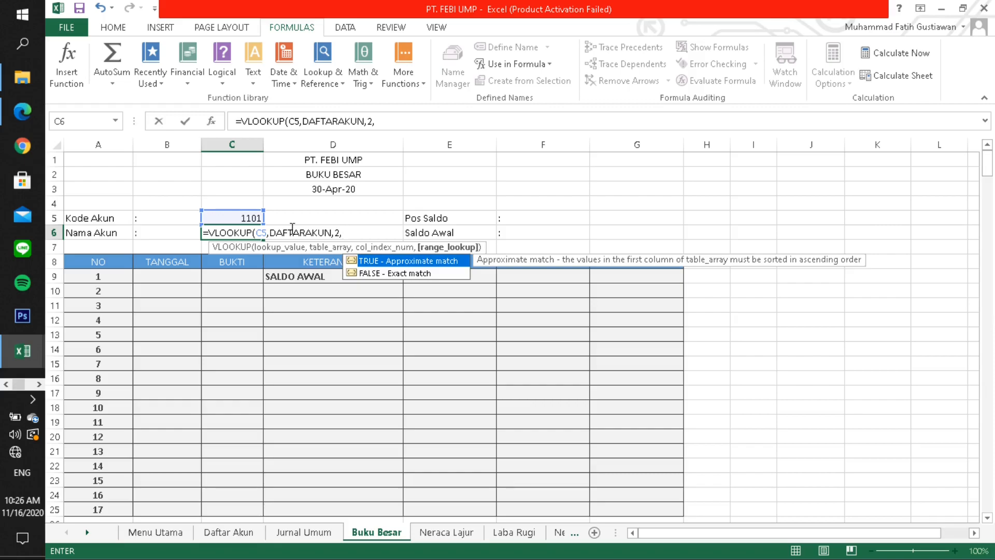
double_click(368, 272)
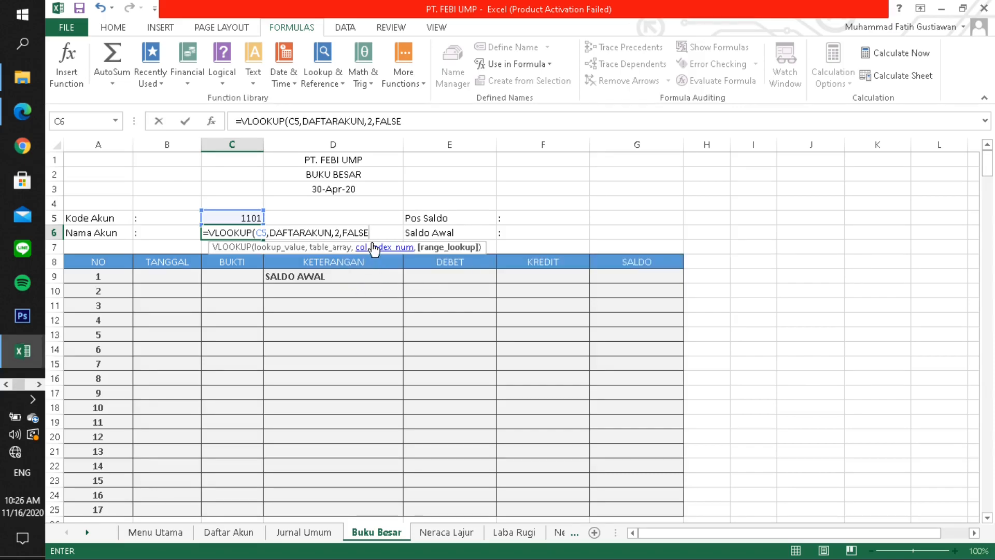
key("Return")
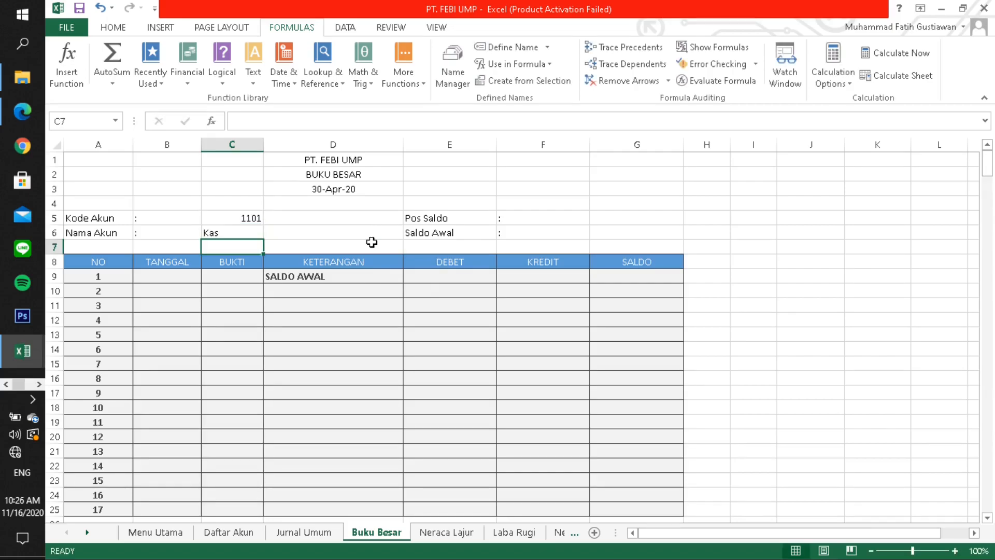
left_click(230, 216)
left_click(242, 233)
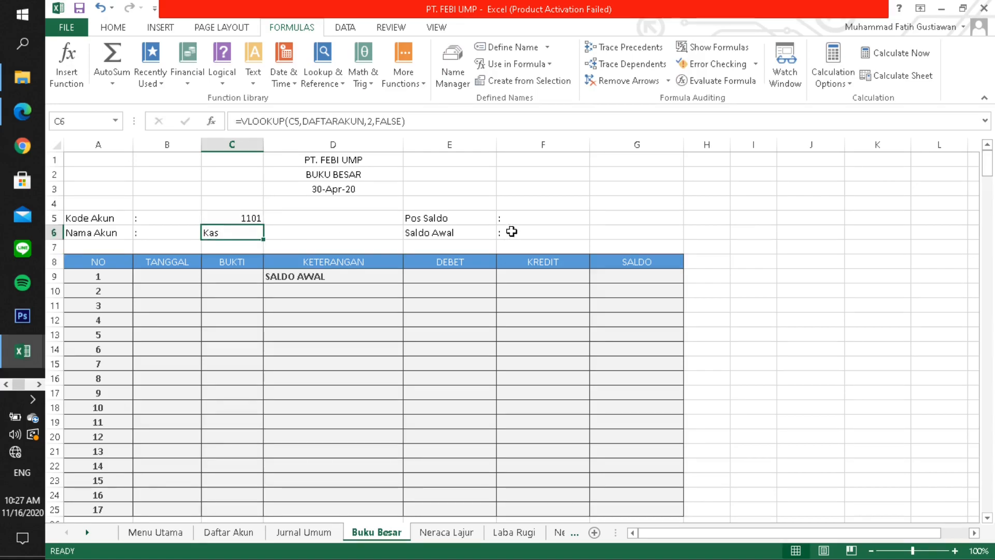
Enter =VLOOKUP(C5,DAFTARAKUN,3,FALSE) in the Pos Saldo cell G5.
left_click(616, 220)
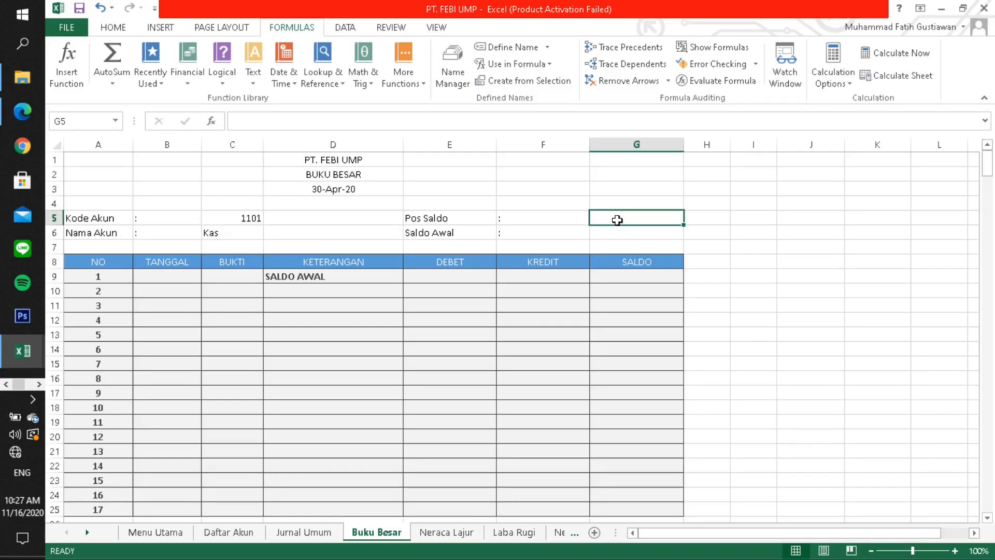
type("=")
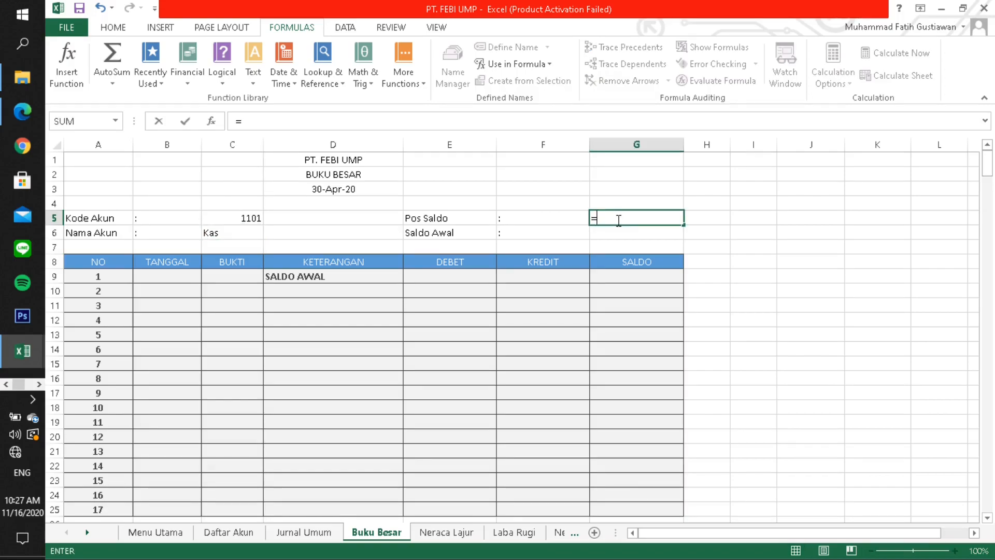
type("VLOOKUP")
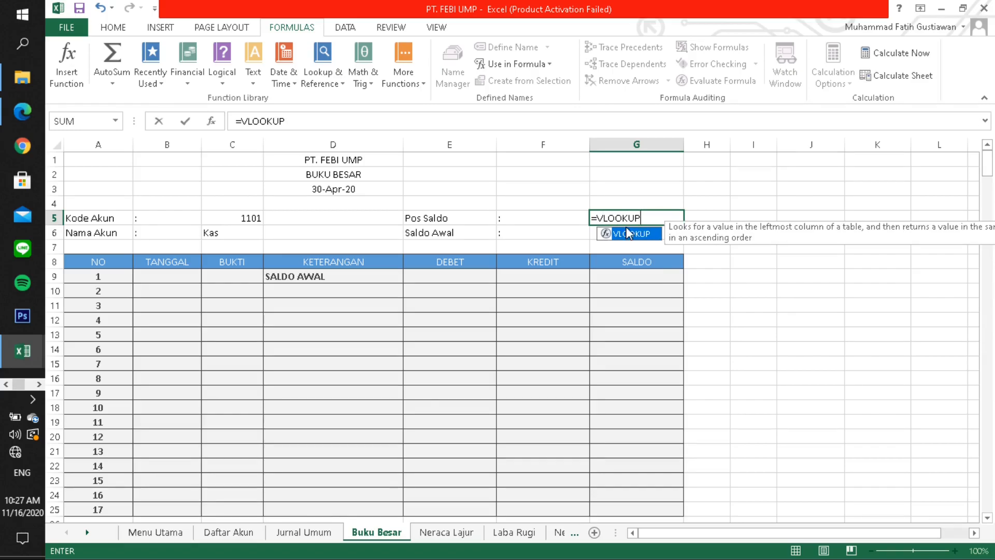
double_click(630, 234)
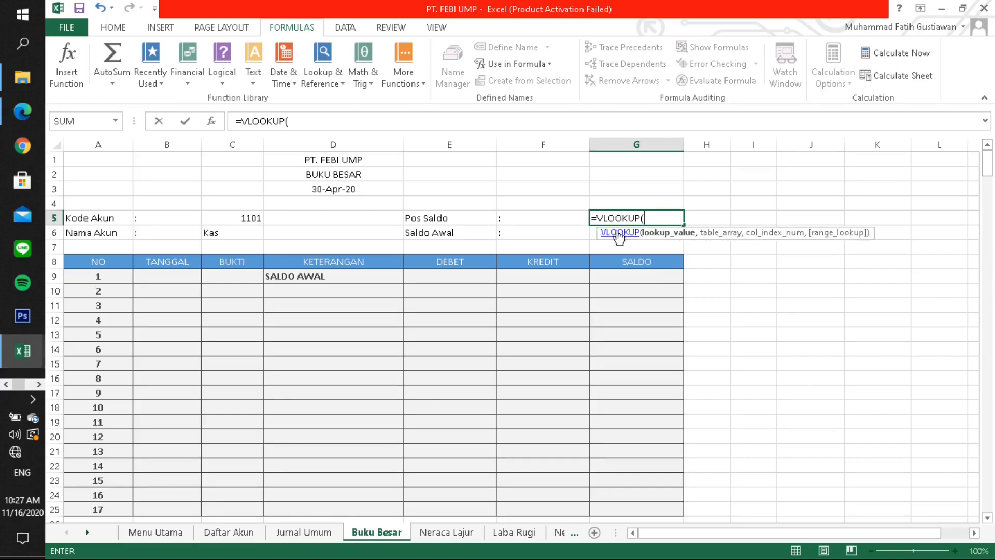
left_click(225, 220)
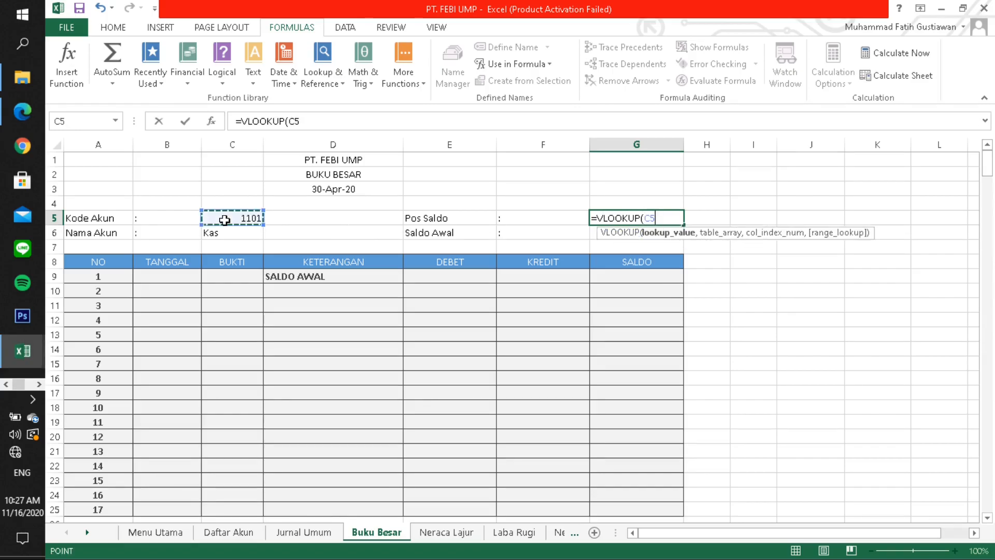
type(",")
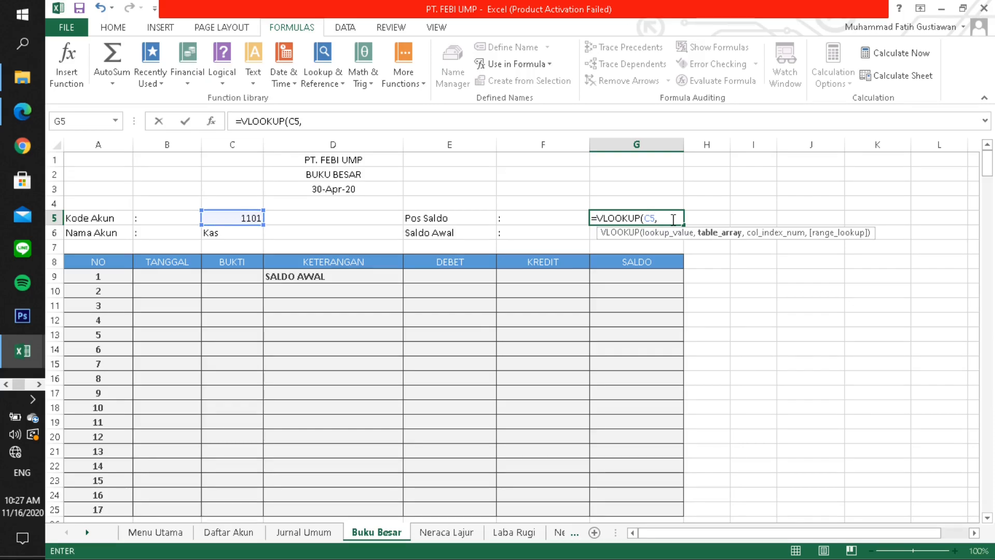
type("DAFTARAKUN")
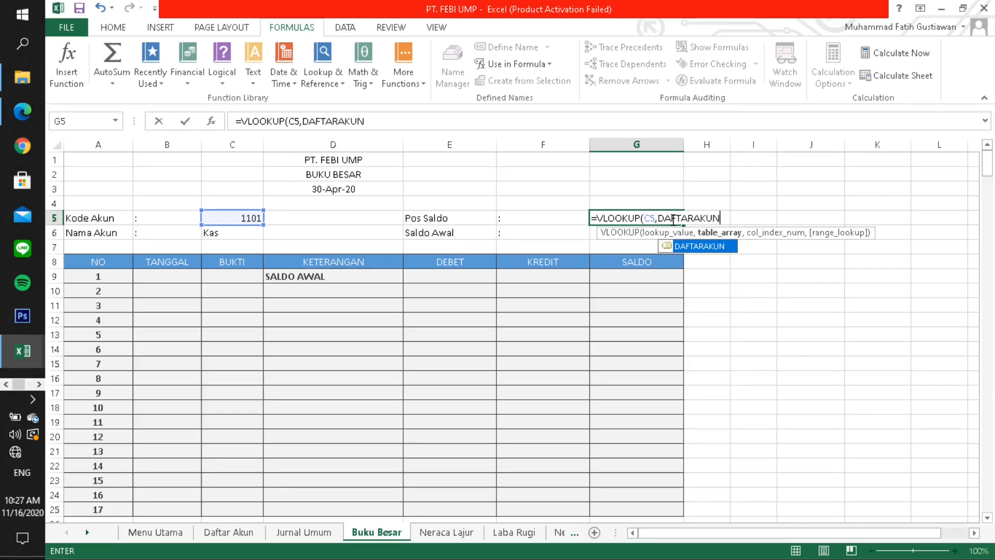
type(",")
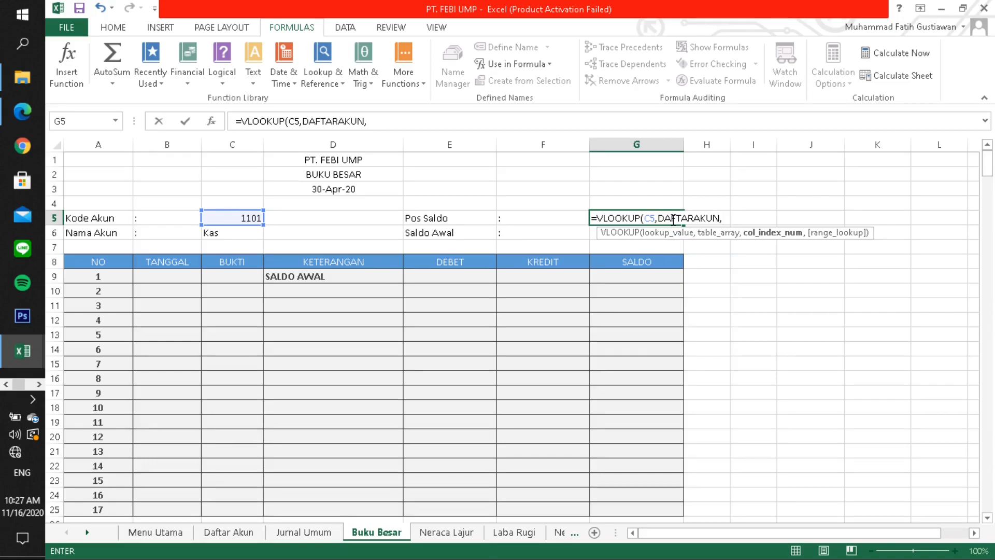
type("3,")
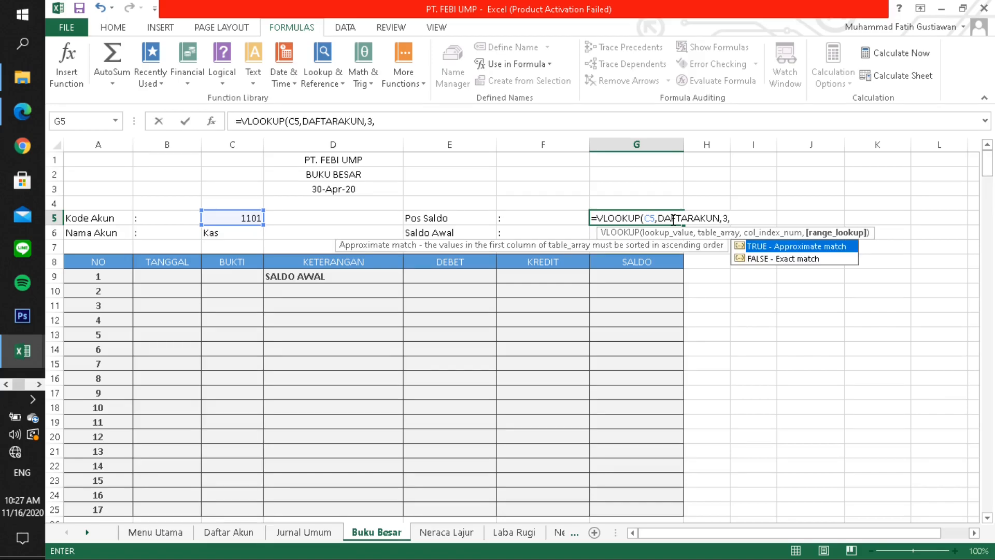
double_click(776, 258)
type(")")
key("Return")
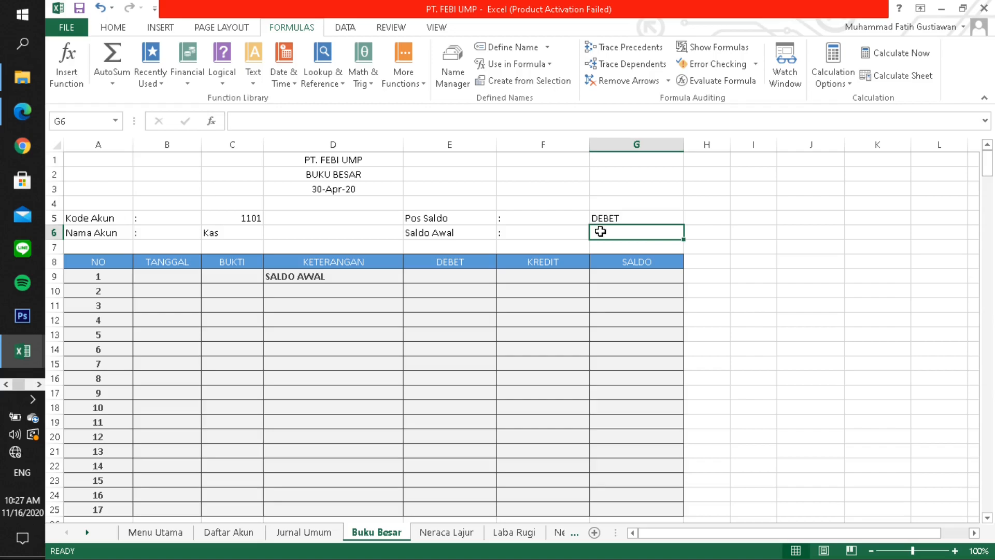
Write =VLOOKUP(C5,DAFTARAKUN,5,FALSE) as the first term of the Saldo Awal formula in G6.
type("=V;OOK")
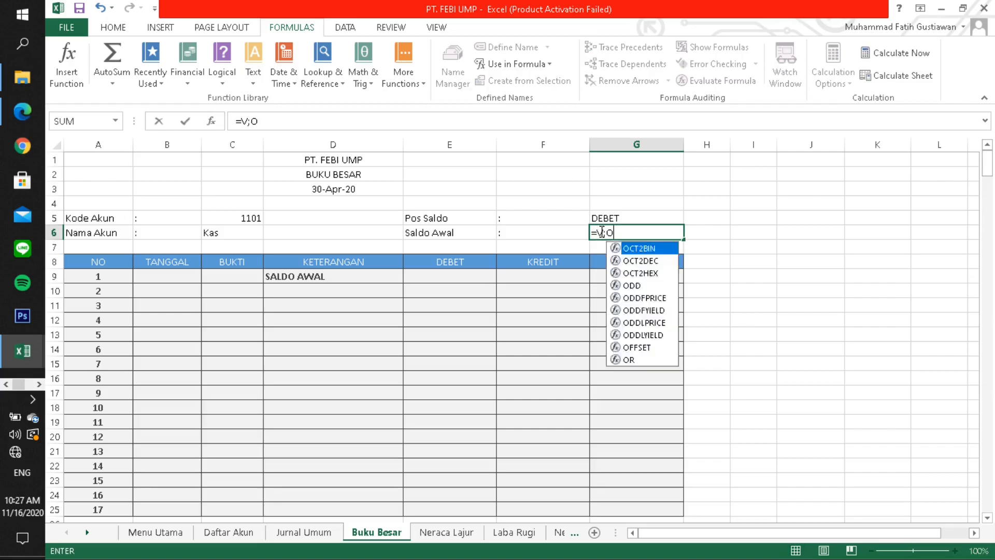
key("BackSpace")
key("BackSpace")
key("BackSpace")
key("BackSpace")
type("L")
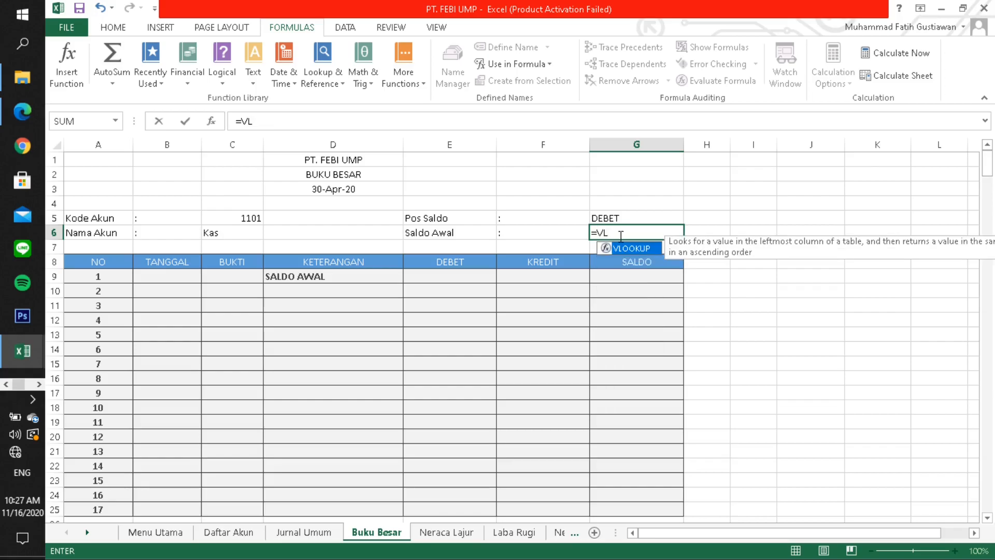
double_click(642, 248)
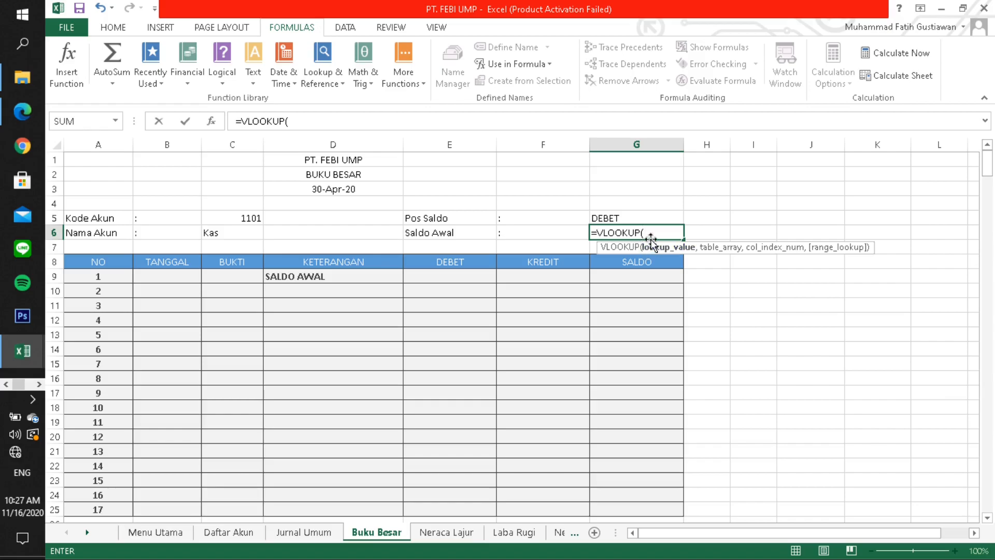
left_click(241, 216)
type(",")
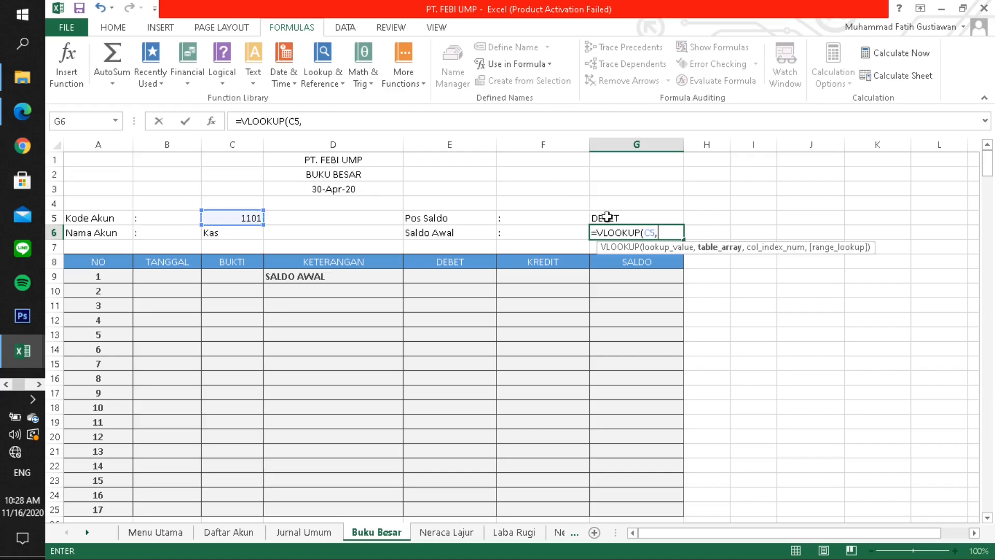
type("DAFTARA")
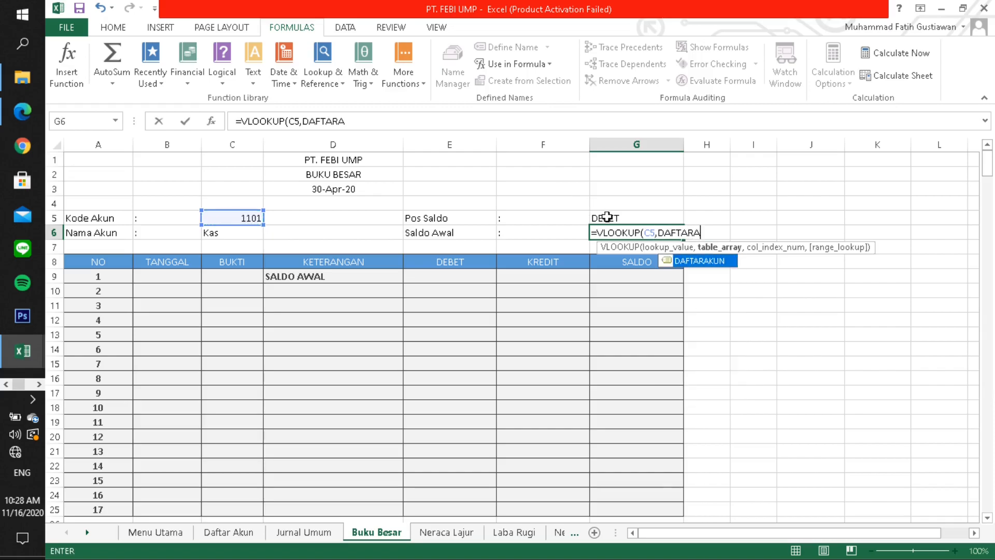
type("KUN,")
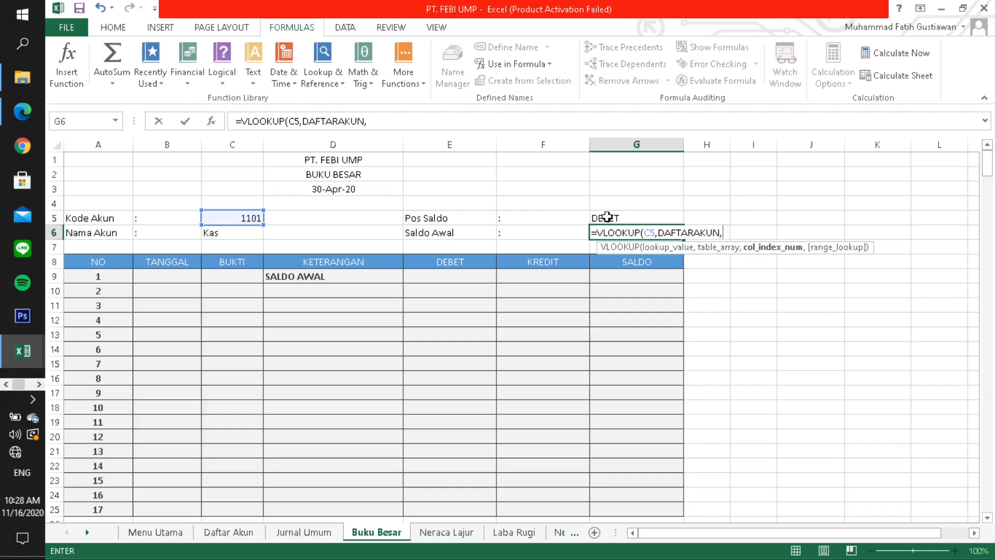
type("5")
type("M")
type("FALSE")
key("BackSpace")
key("BackSpace")
key("BackSpace")
key("BackSpace")
key("BackSpace")
key("BackSpace")
key("BackSpace")
type("5,")
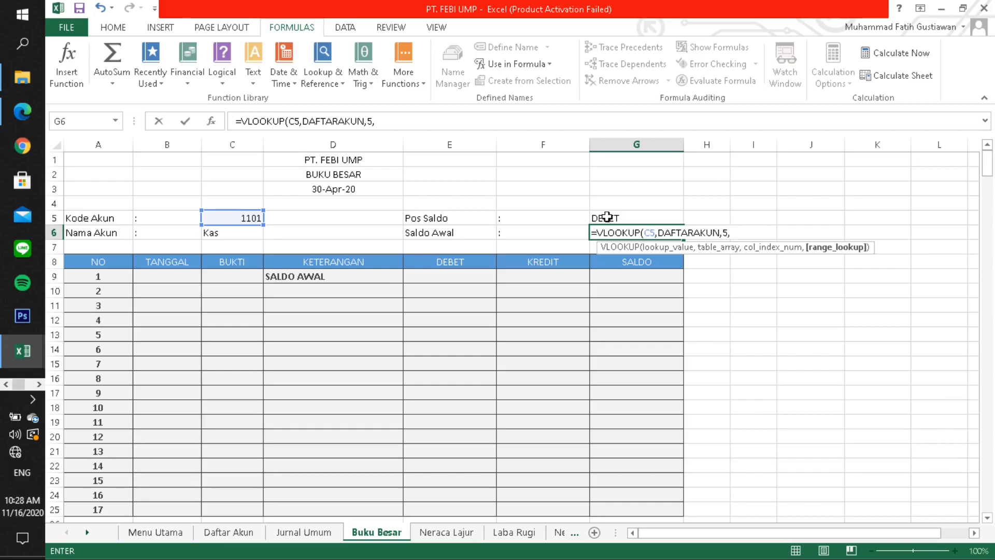
type("FALSE")
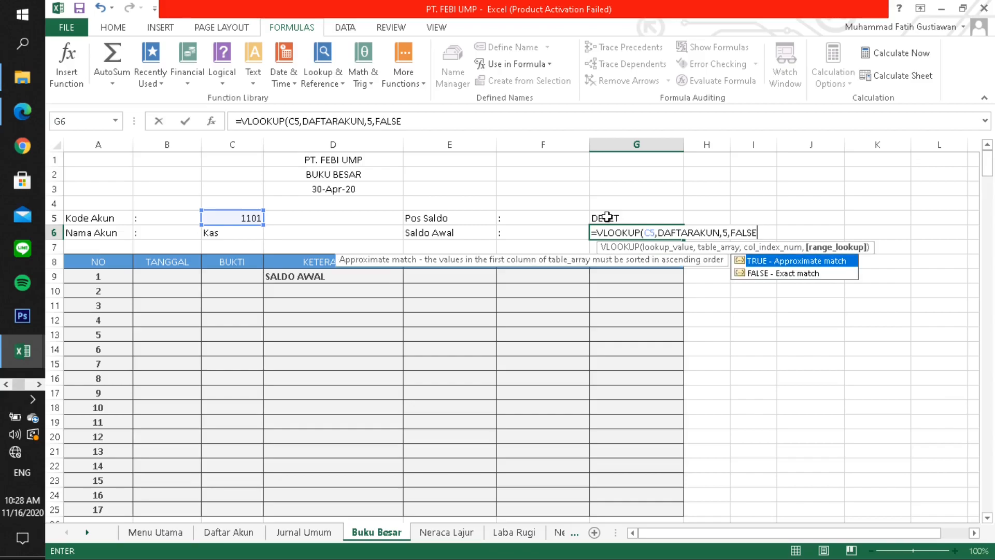
type(")")
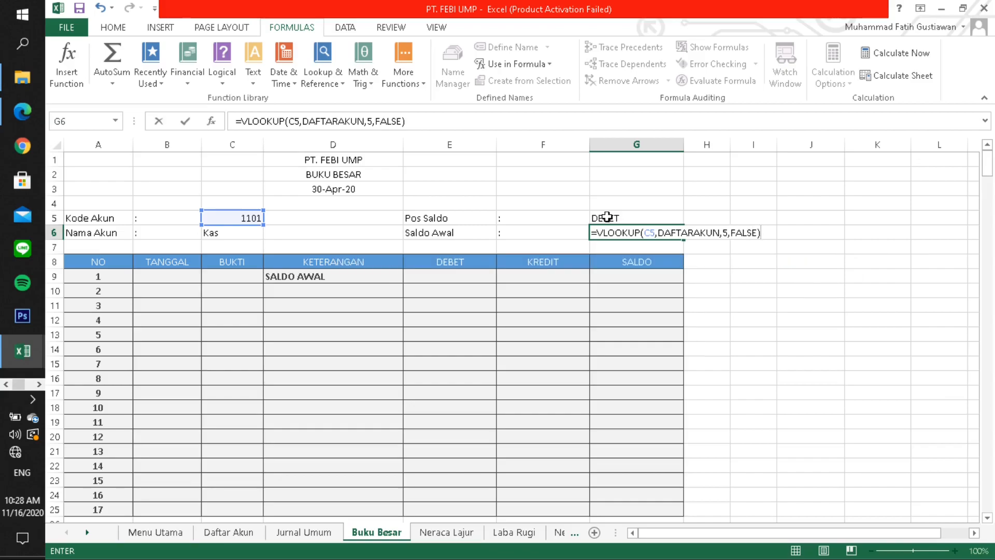
Complete the Saldo Awal formula in G6 by adding the second term +VLOOKUP(C5,DAFTARAKUN,6,FALSE).
type("+VLO")
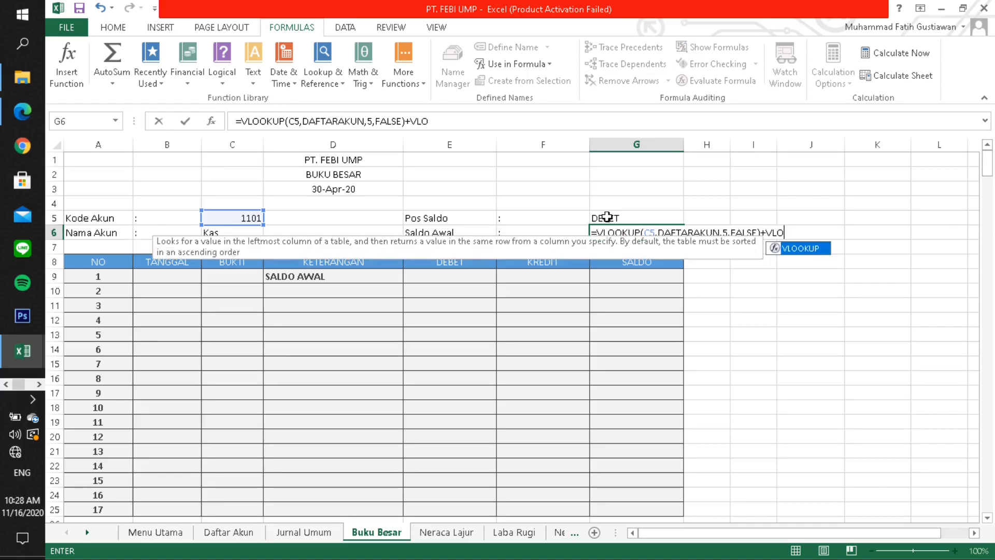
double_click(794, 249)
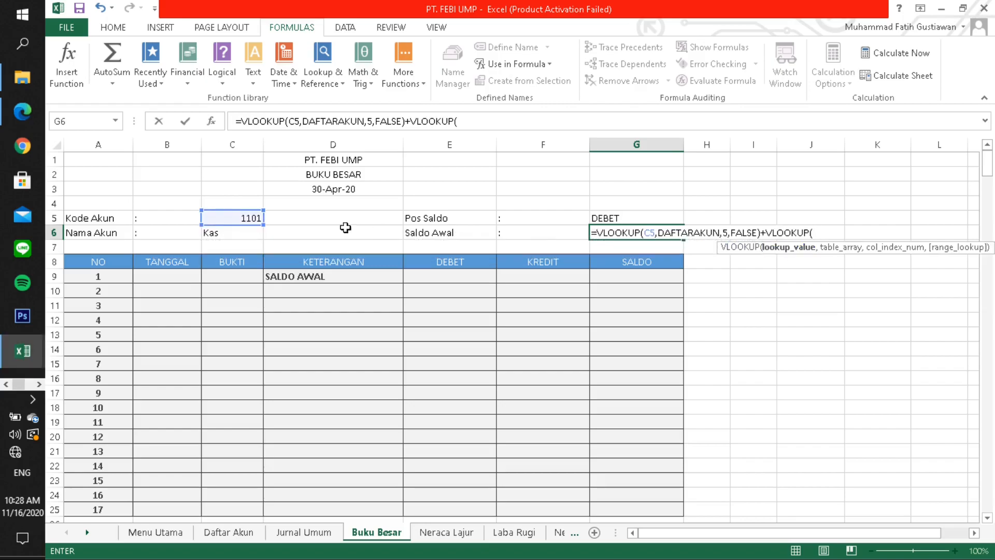
left_click(224, 219)
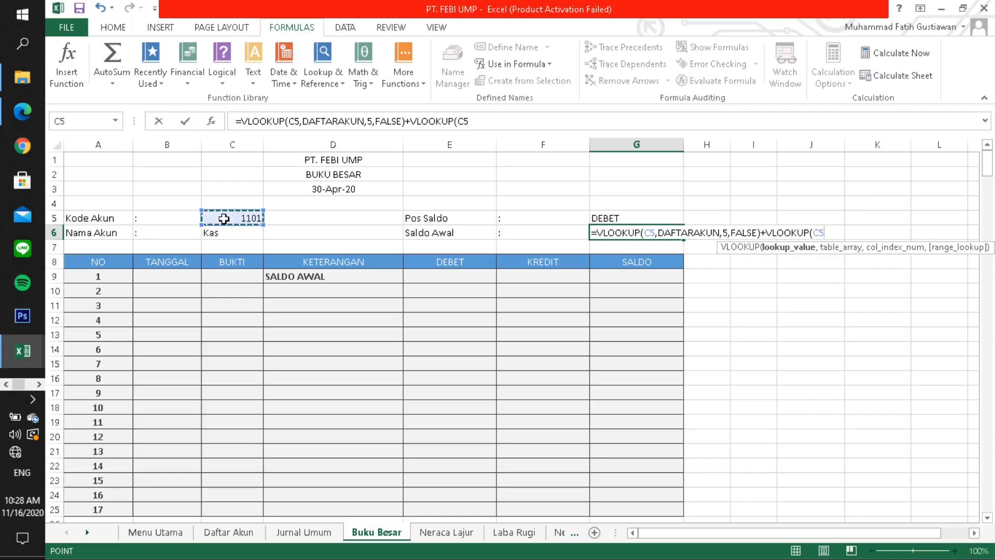
type(",DAFTARA")
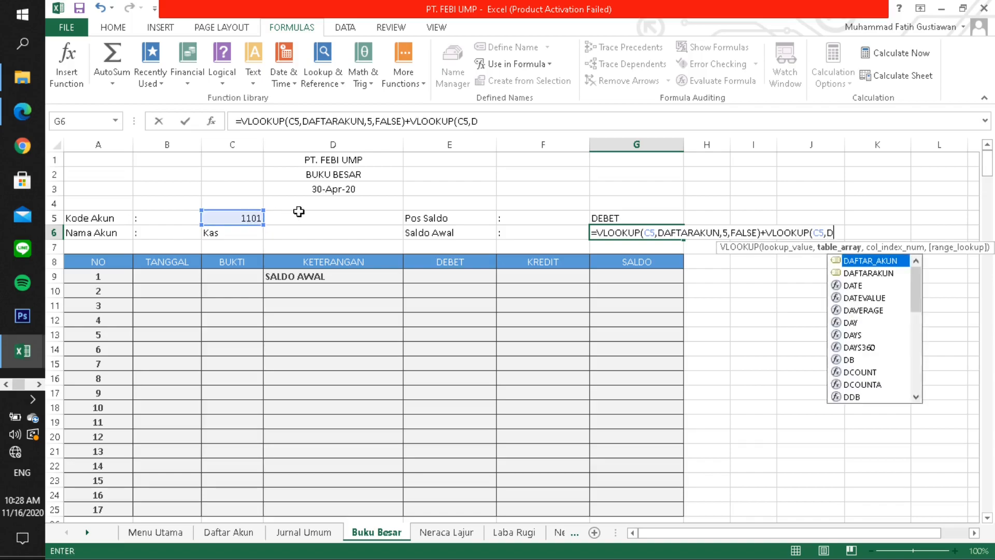
type("KUN,")
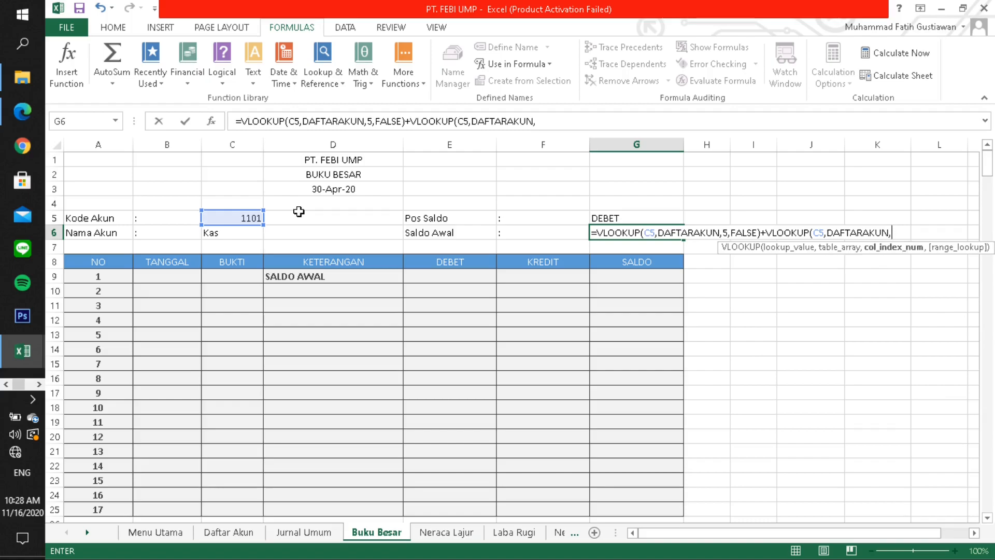
type("6,")
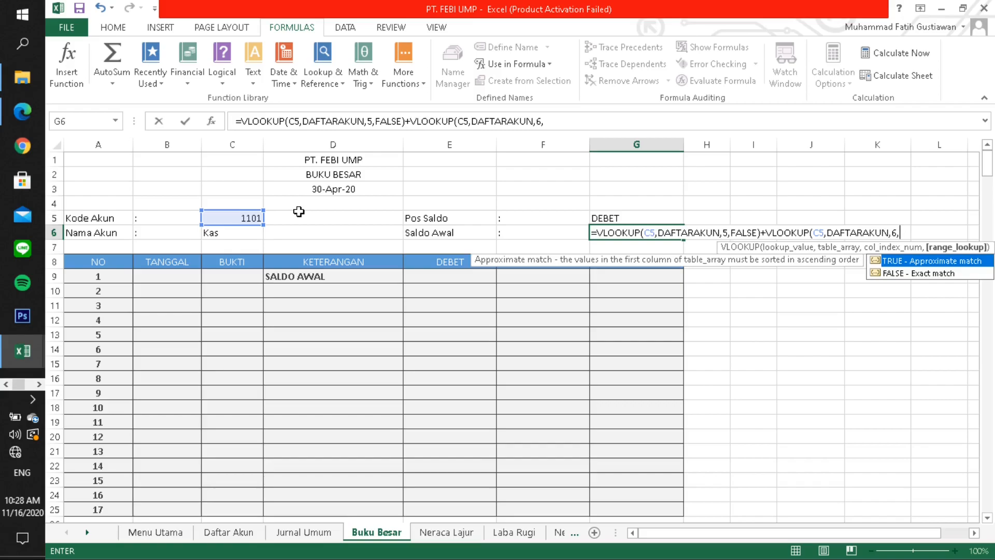
double_click(918, 273)
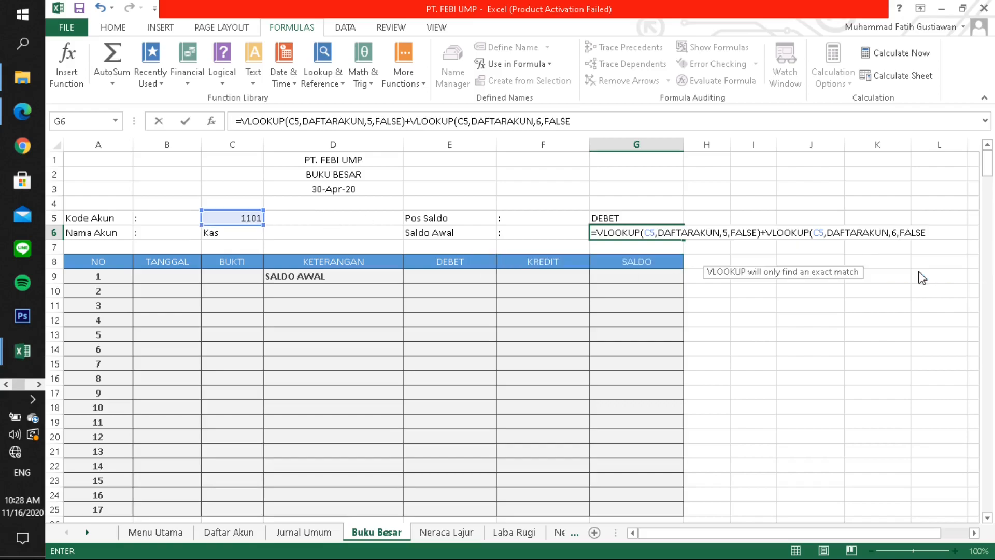
type(")")
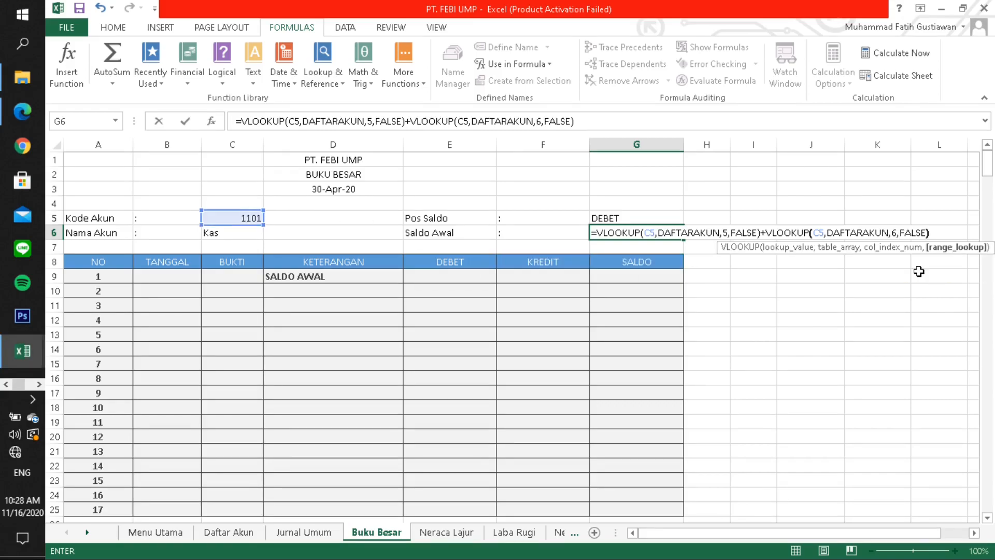
key("Return")
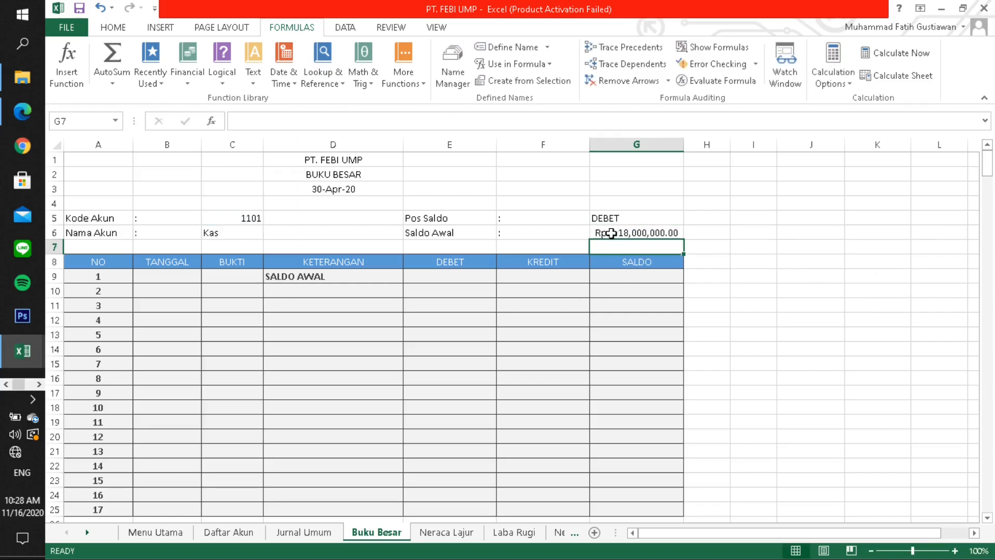
Check the Kas debit balance on the Daftar Akun sheet and enter 18000000 as the SALDO AWAL balance in G9 on Buku Besar.
left_click(221, 533)
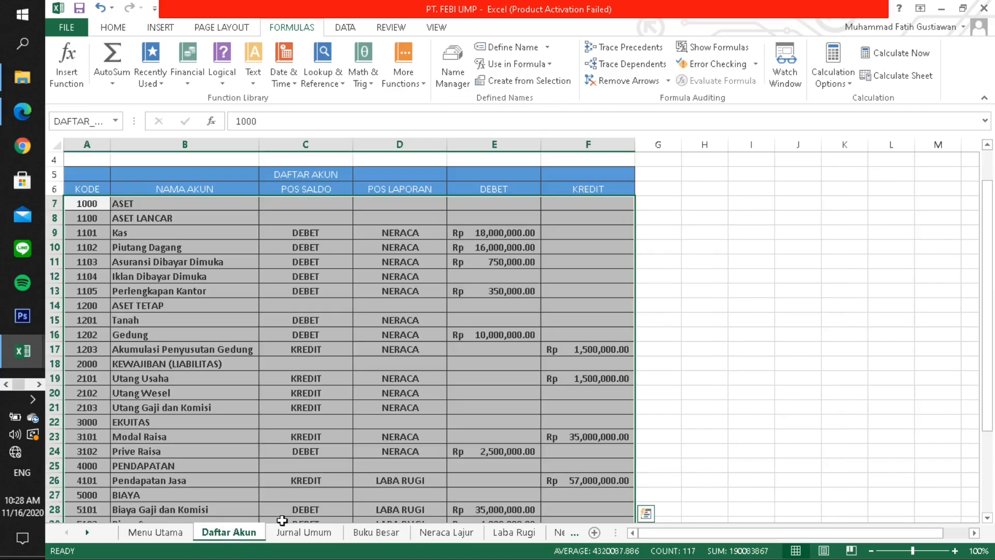
left_click(465, 234)
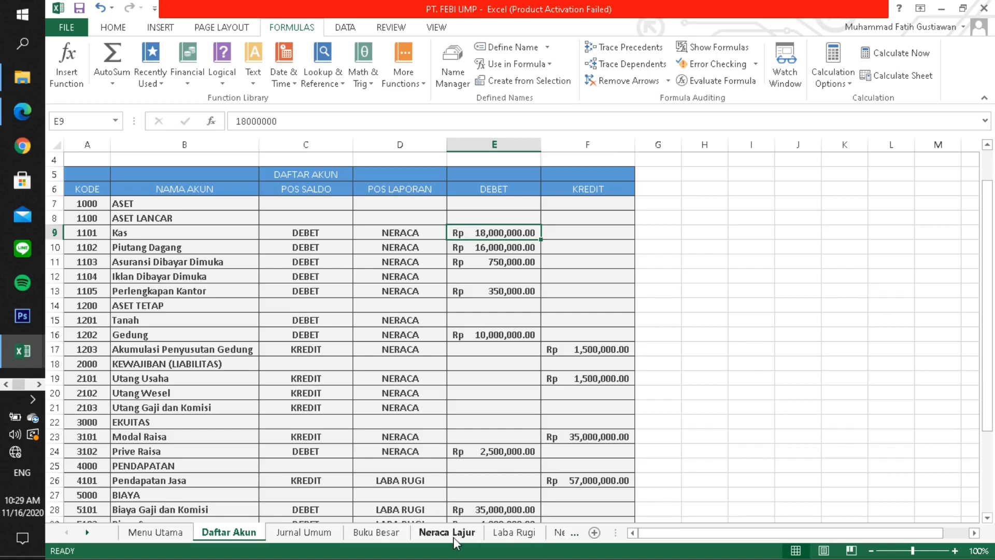
left_click(379, 535)
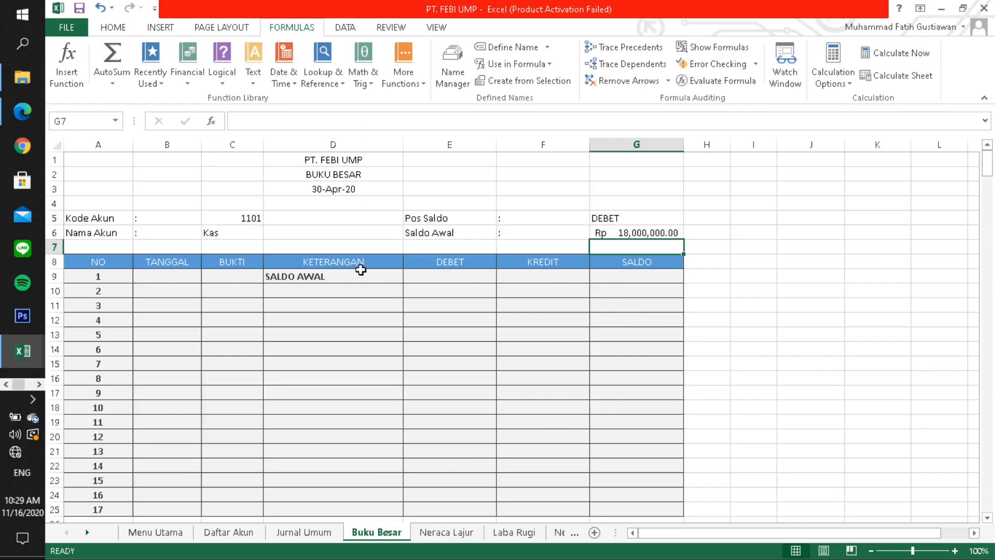
left_click(631, 278)
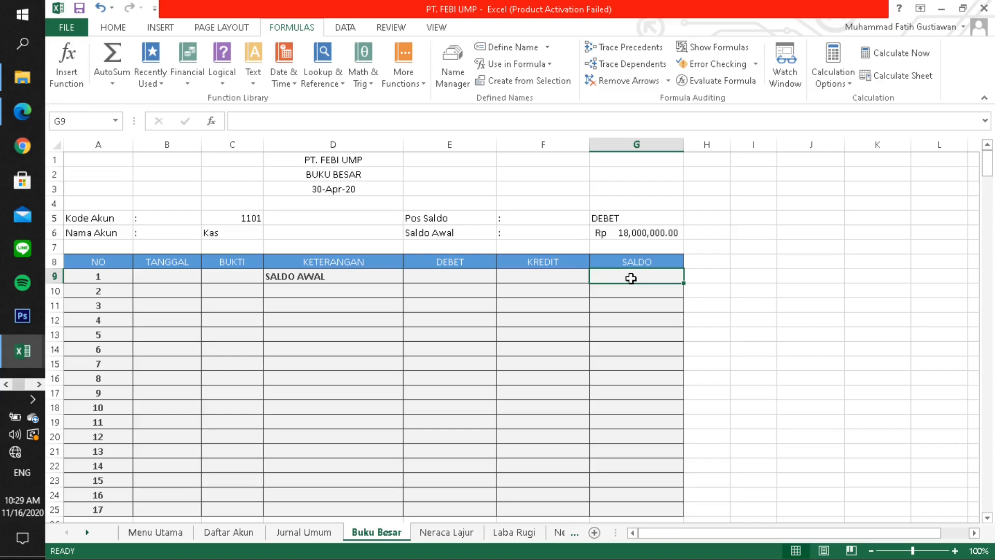
type("18000000")
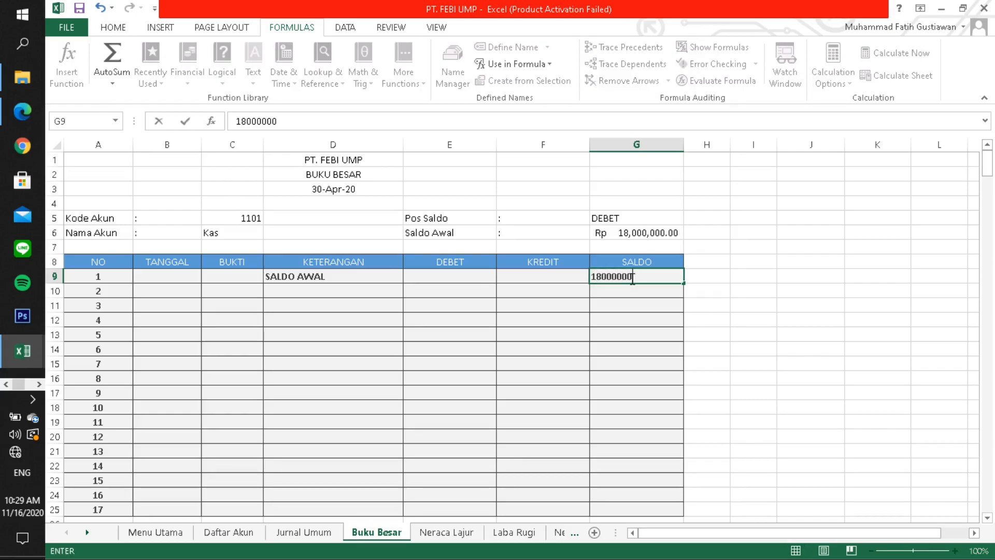
key("Return")
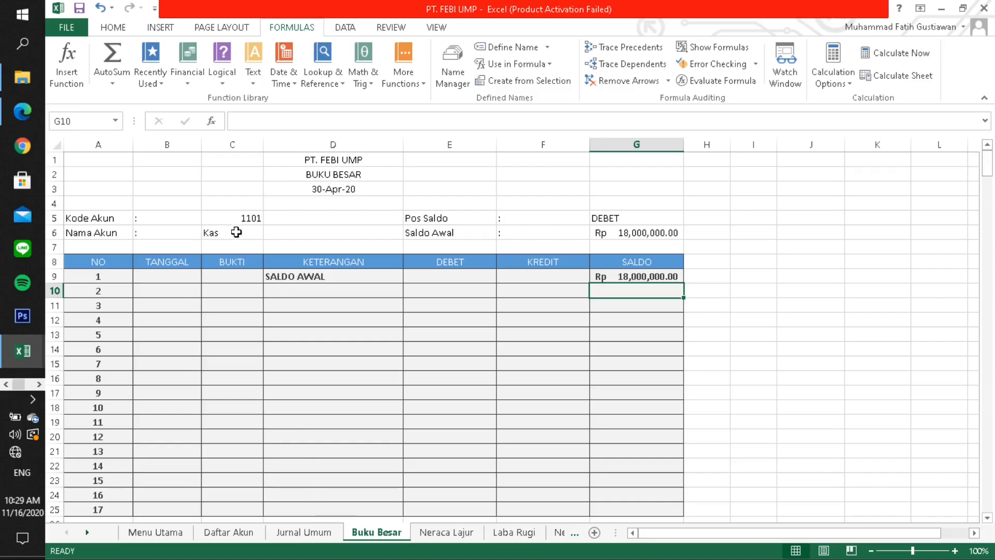
Add a filter to the journal table range A5:I35 on the Jurnal Umum sheet.
left_click(307, 532)
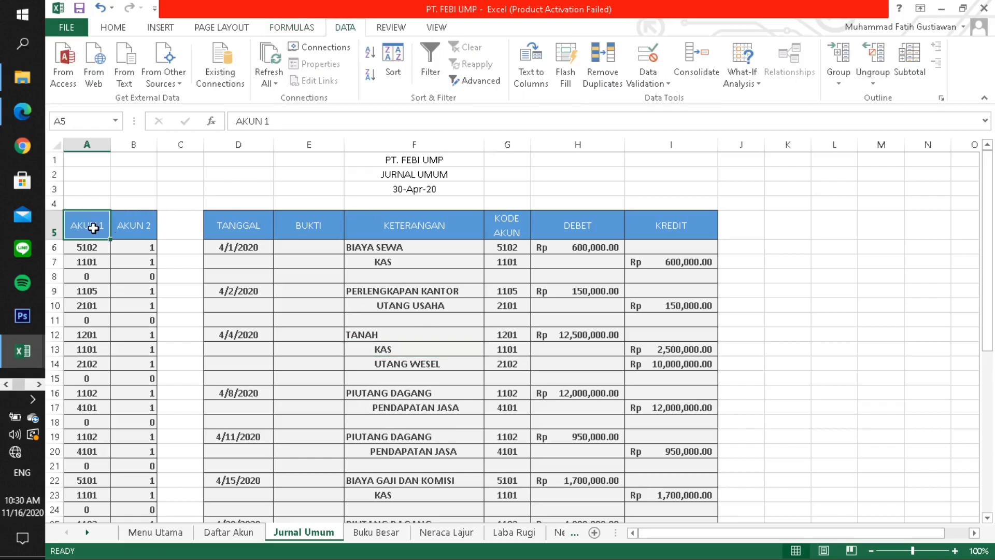
scroll(493, 228, "down", 3)
scroll(658, 443, "up", 1)
scroll(663, 459, "down", 2)
left_click(667, 480, "shift")
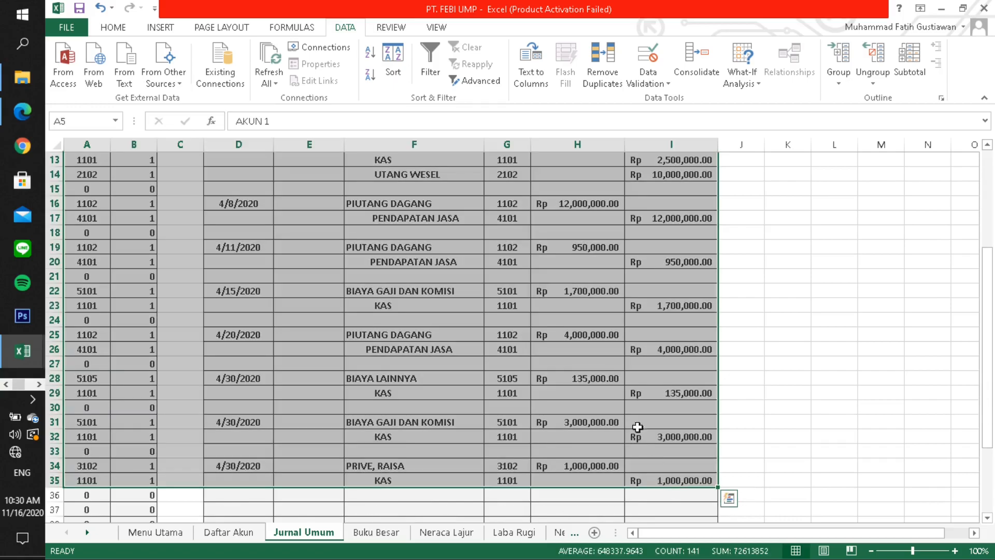
left_click(430, 65)
scroll(456, 233, "up", 4)
Filter the KETERANGAN column of the journal to show only the KAS entries.
left_click(457, 233)
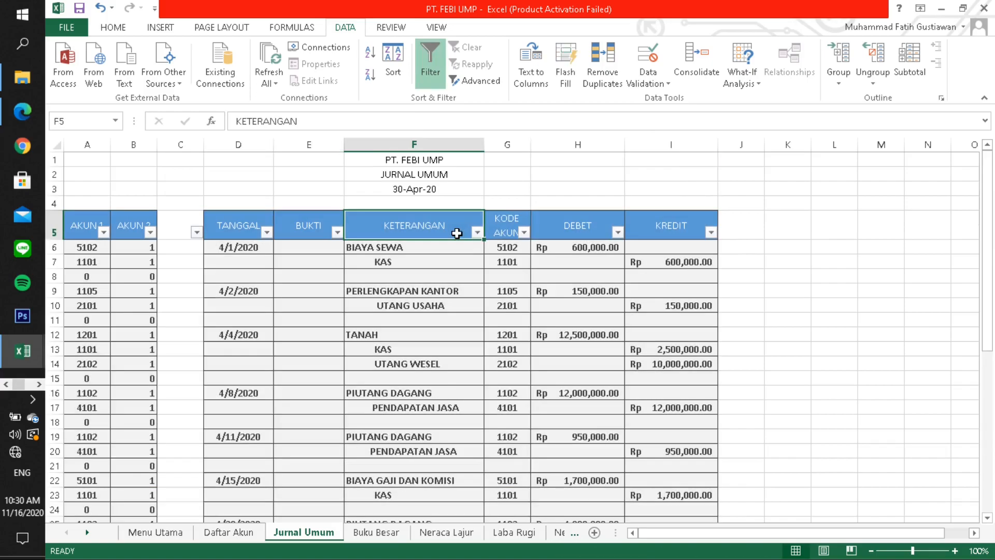
left_click(477, 234)
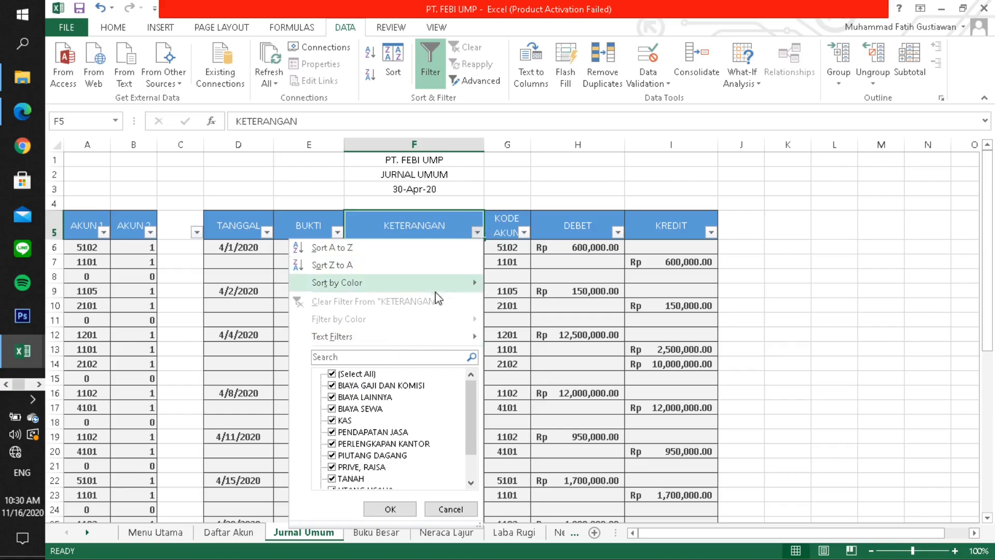
left_click(333, 375)
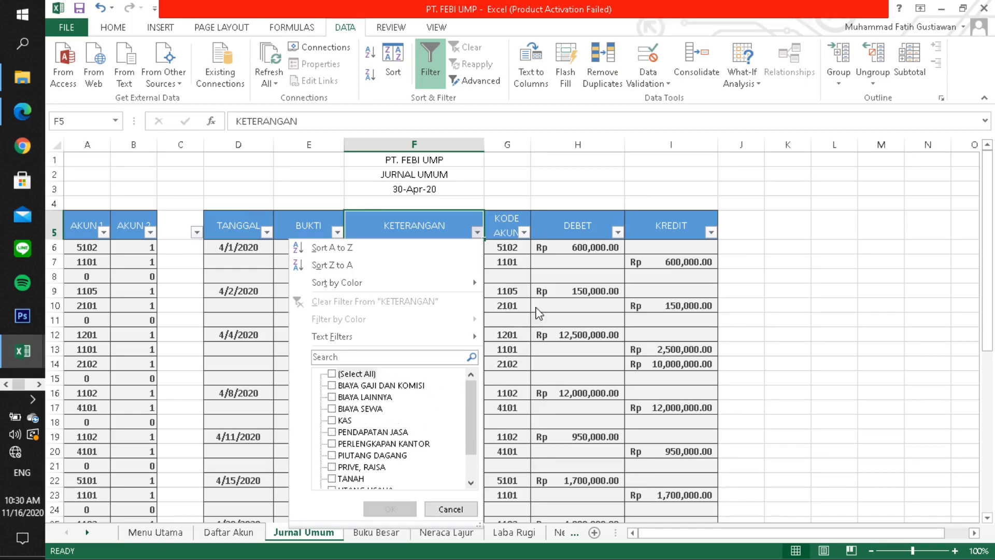
left_click(332, 420)
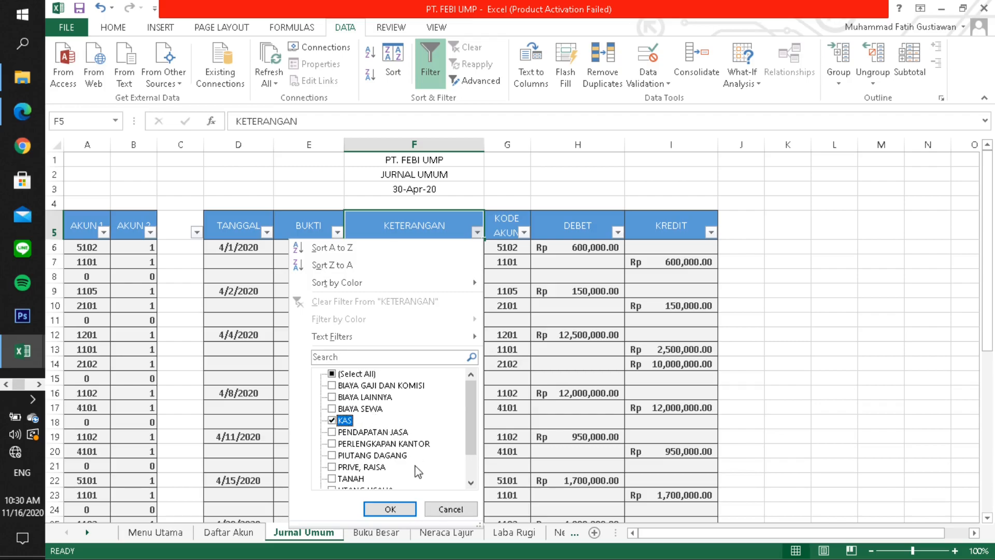
left_click(390, 510)
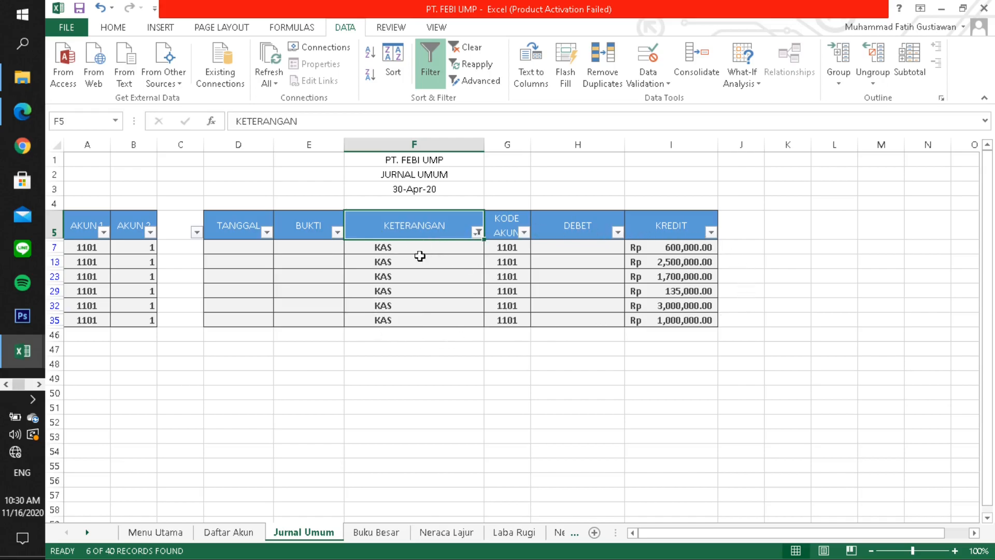
Copy the filtered KAS credit amounts from the journal's KREDIT column into the Buku Besar KREDIT column starting at F10.
left_click(652, 247)
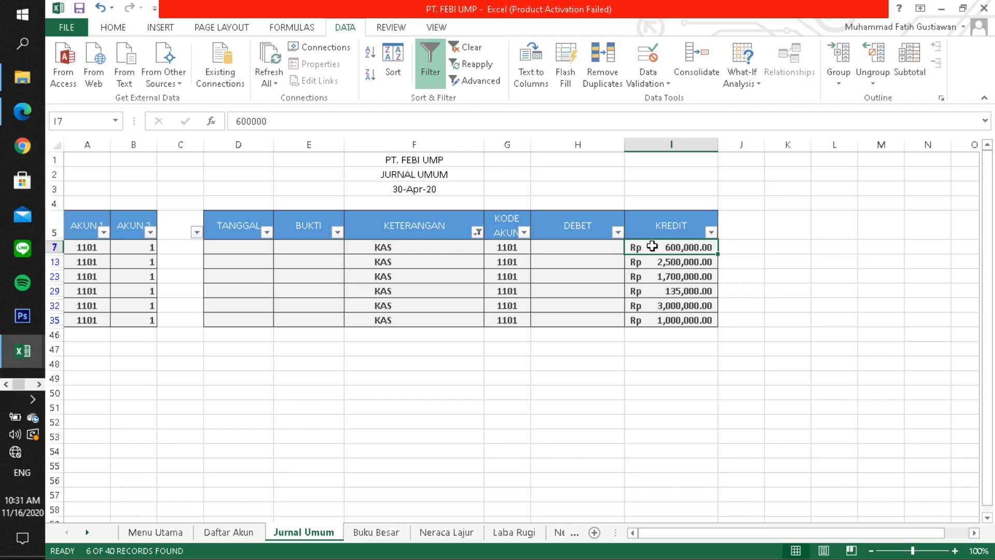
left_click_drag(639, 242, 653, 320)
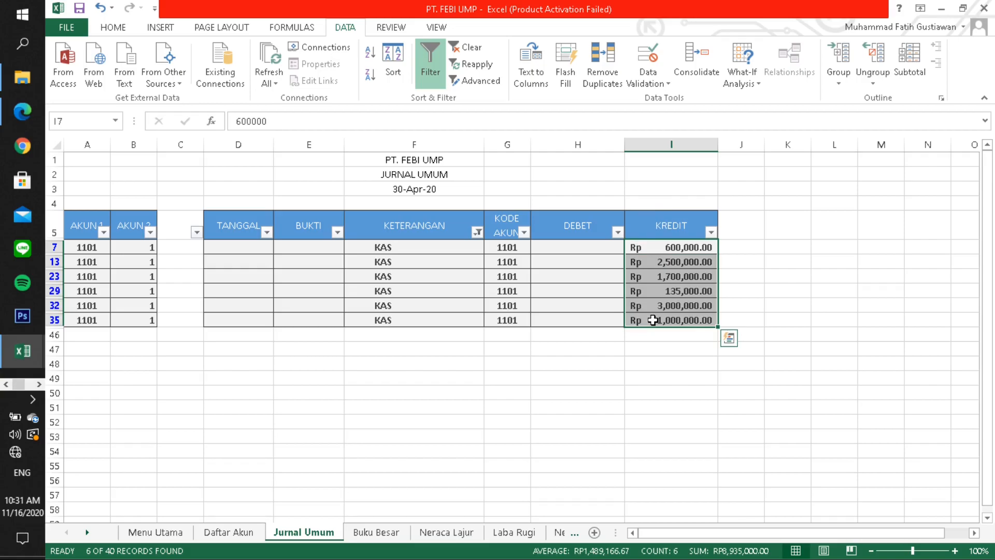
key("ctrl+c")
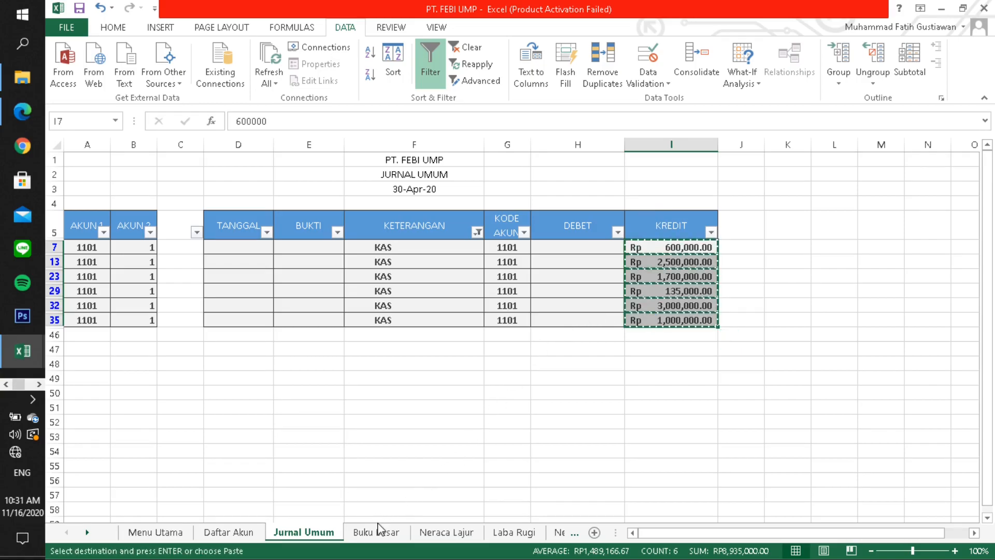
left_click(369, 532)
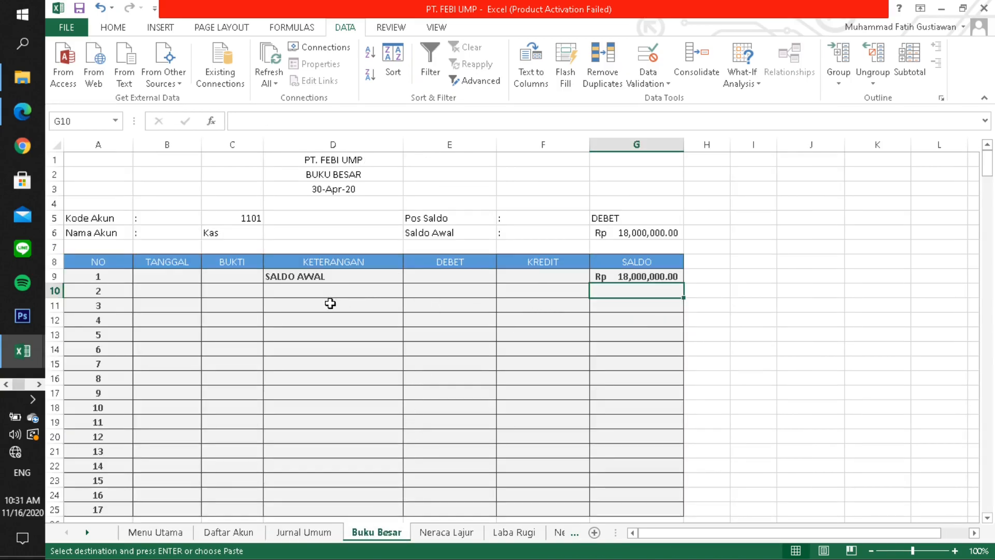
left_click(522, 292)
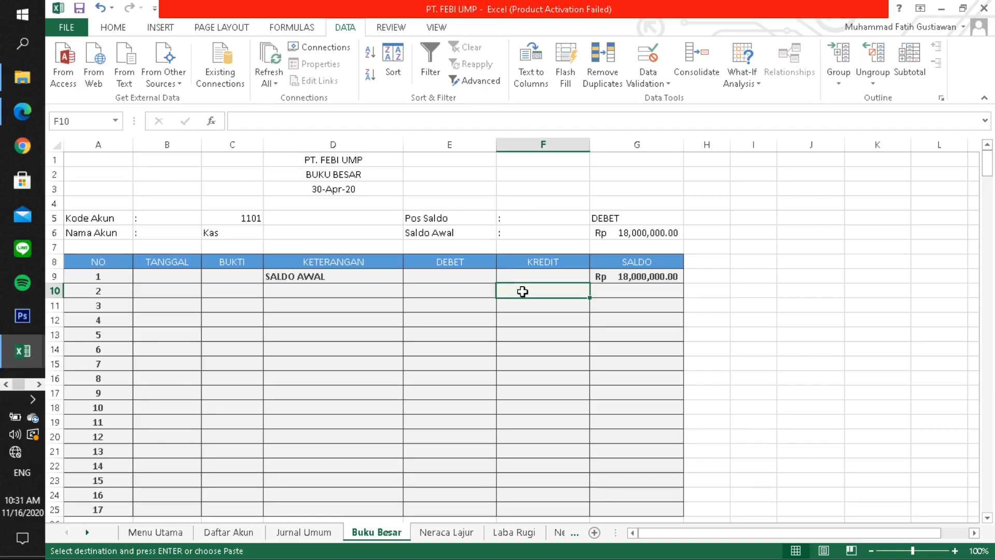
key("ctrl+v")
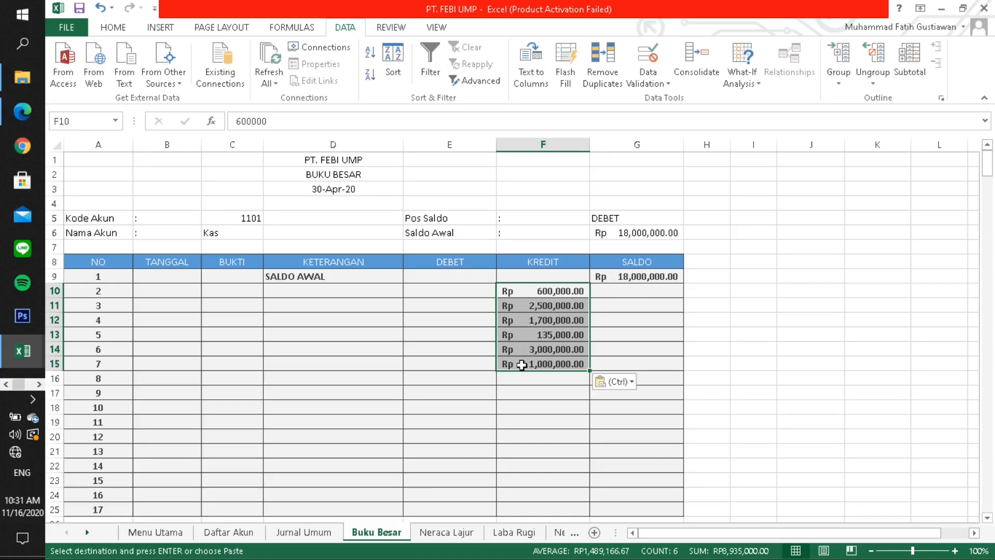
Enter =SUM(G9-F10) in SALDO cell G10 to subtract the first credit from the opening balance.
left_click(619, 290)
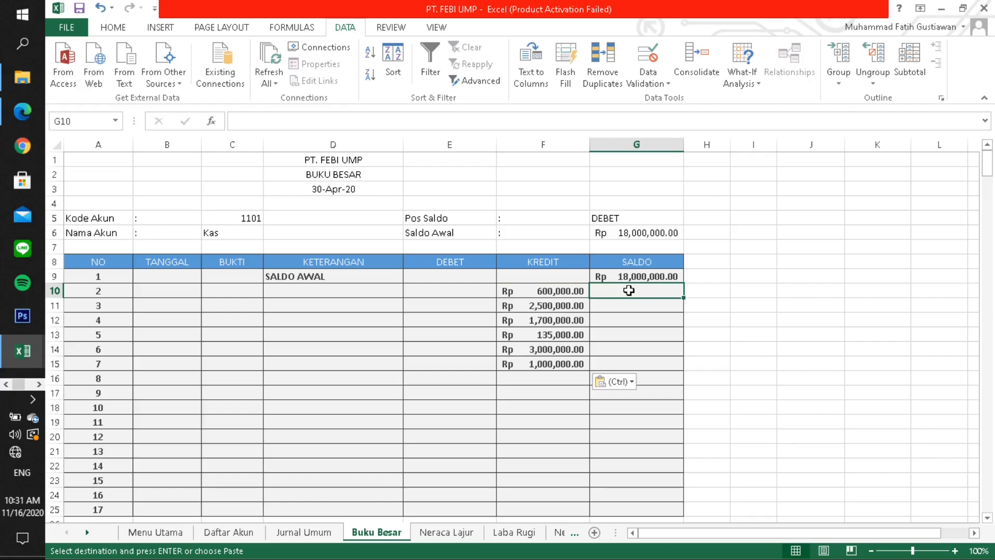
type("=S")
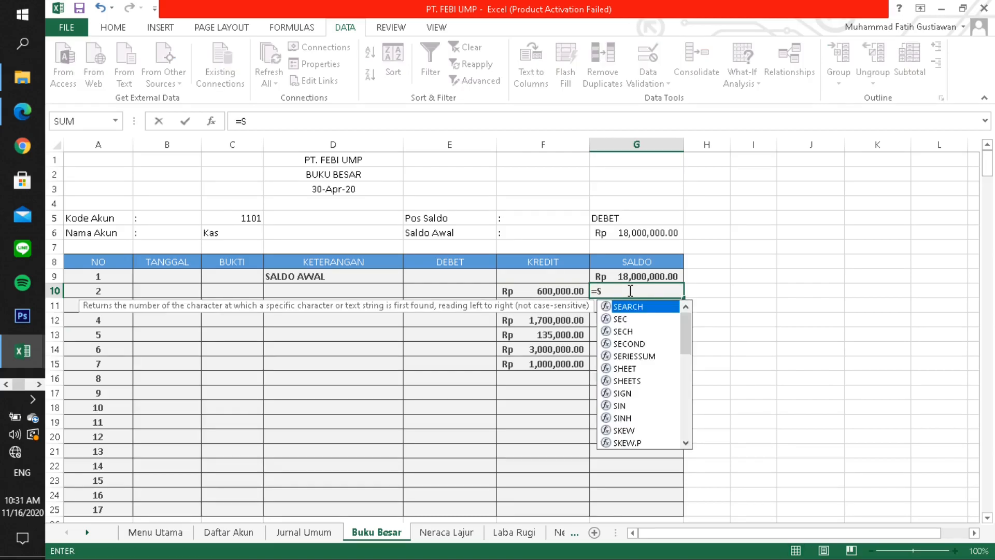
type("UM")
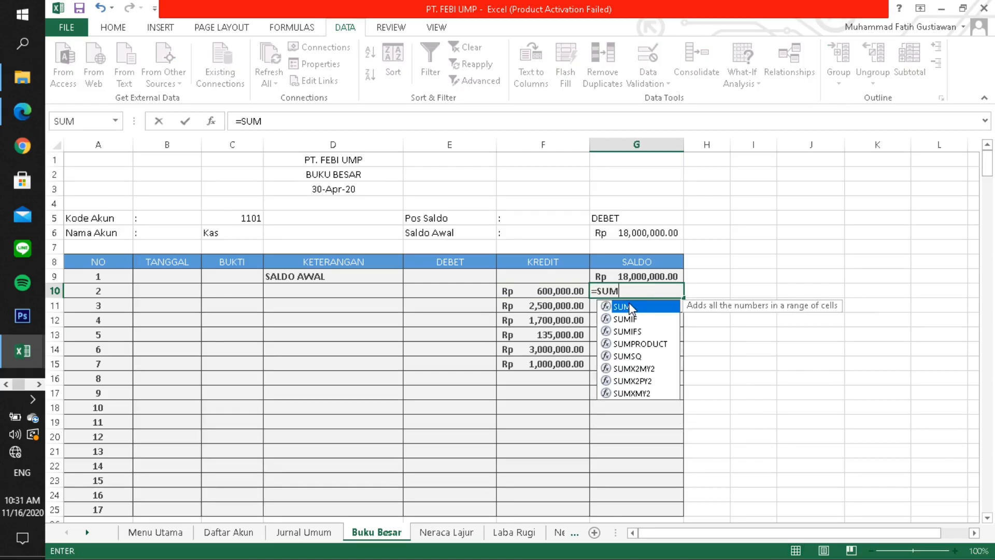
double_click(629, 306)
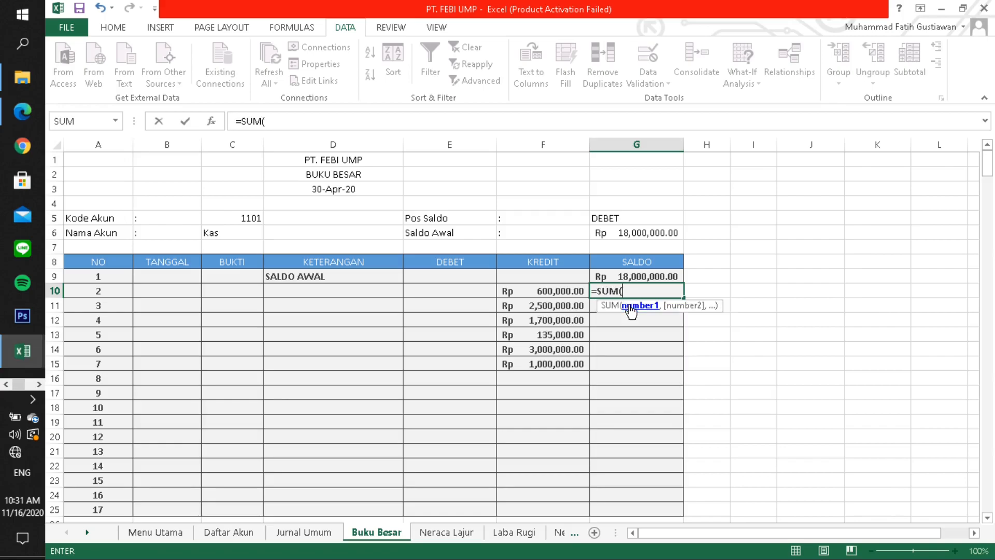
left_click(629, 277)
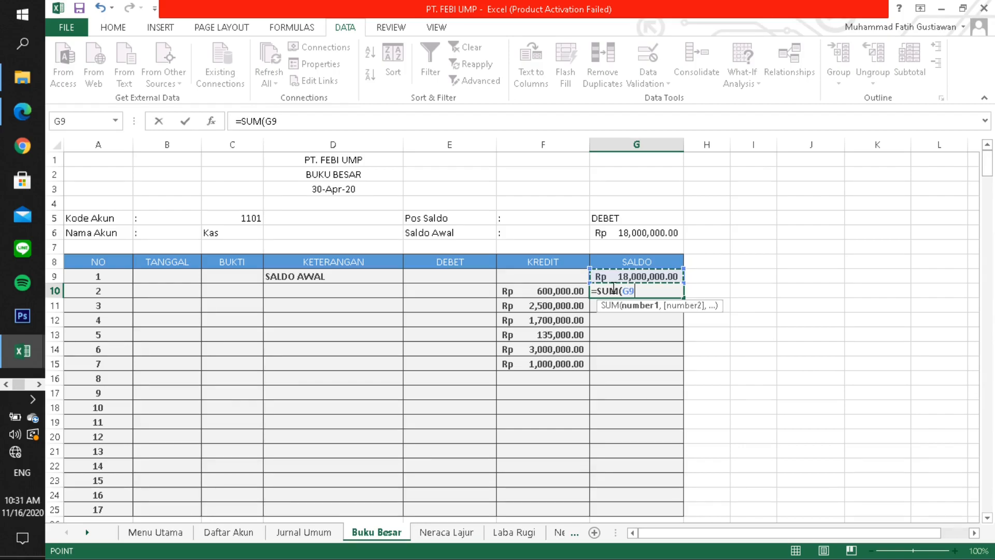
type("-")
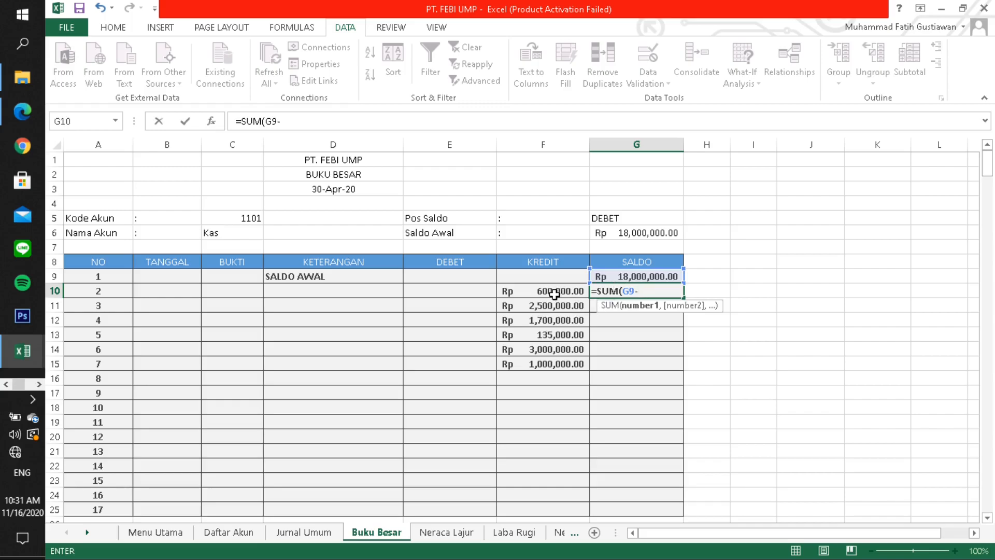
left_click(546, 291)
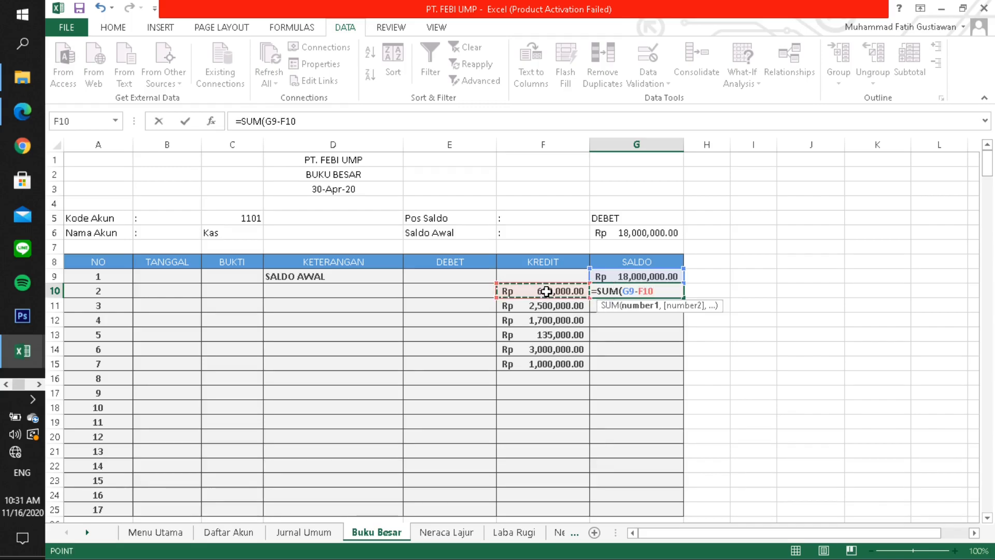
type(")")
key("Return")
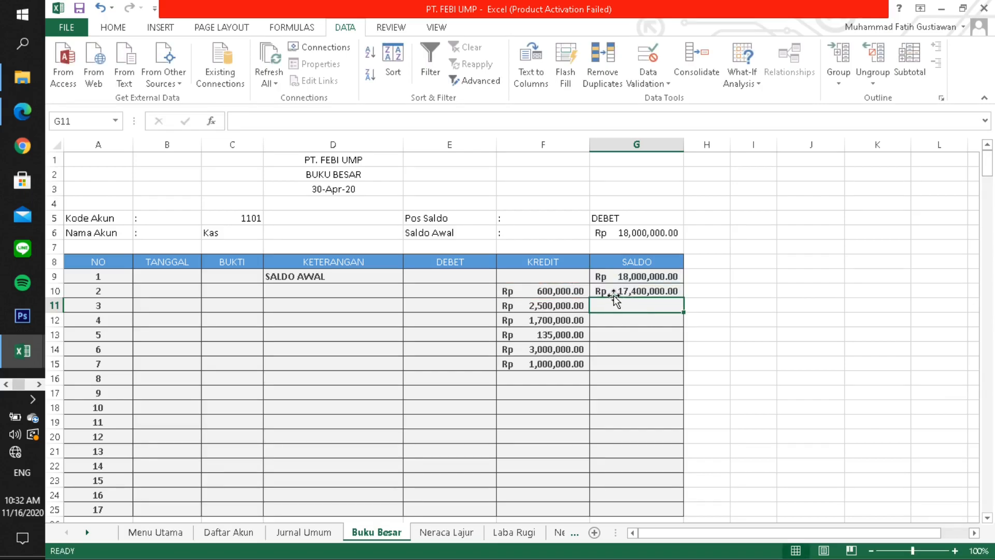
Enter the running balance formula =SUM(G10-F11) in cell G11 of the SALDO column.
type("=")
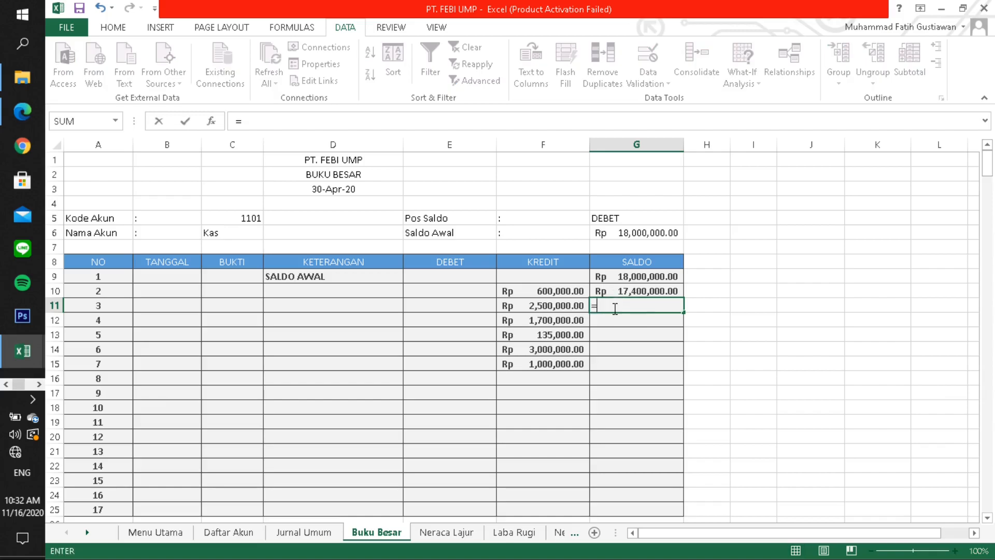
left_click(617, 294)
key("BackSpace")
key("BackSpace")
key("BackSpace")
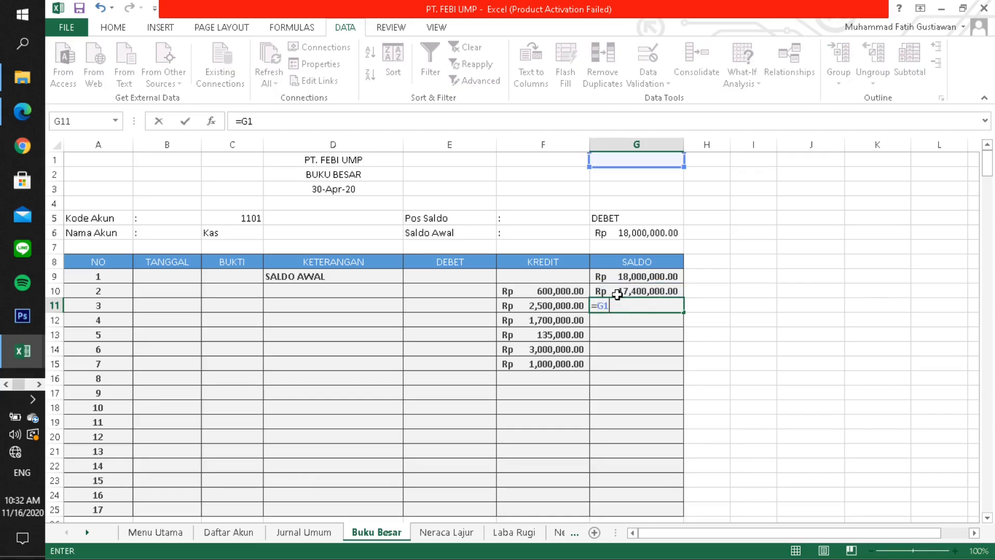
type("S")
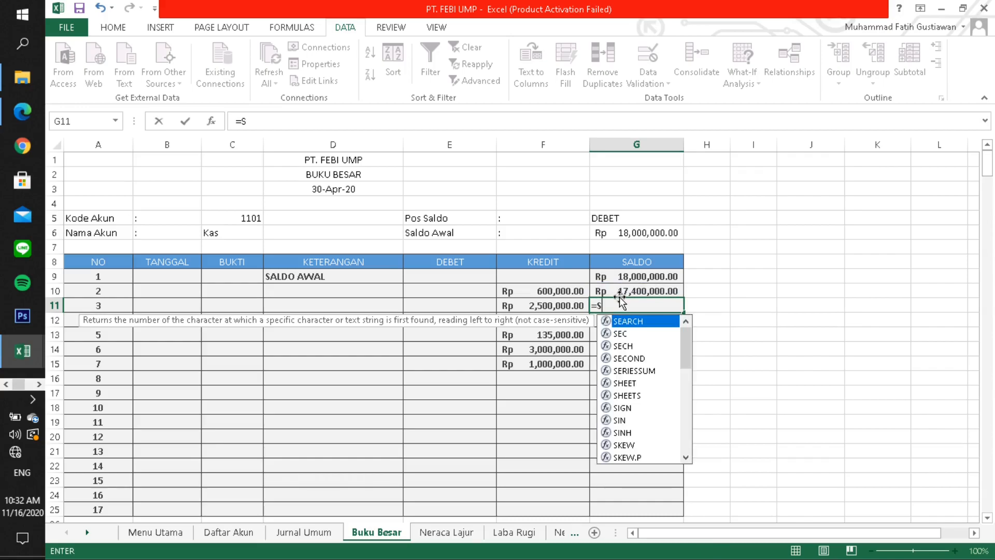
type("UM(")
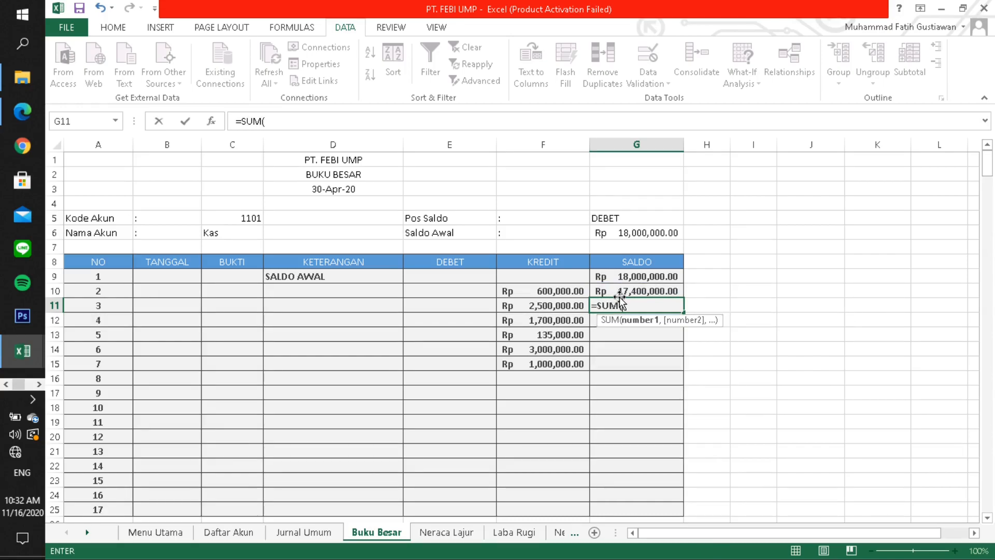
left_click(601, 296)
type("-")
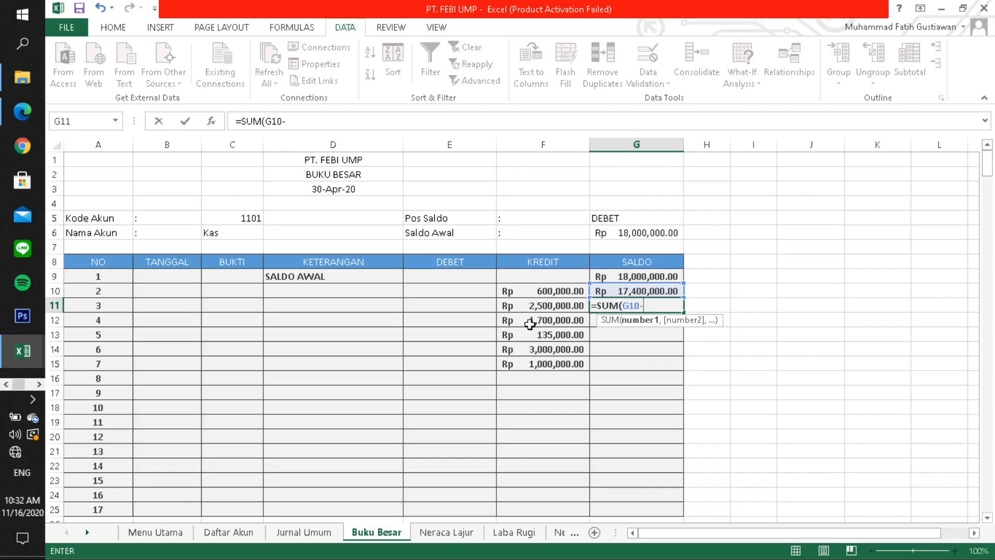
left_click(538, 306)
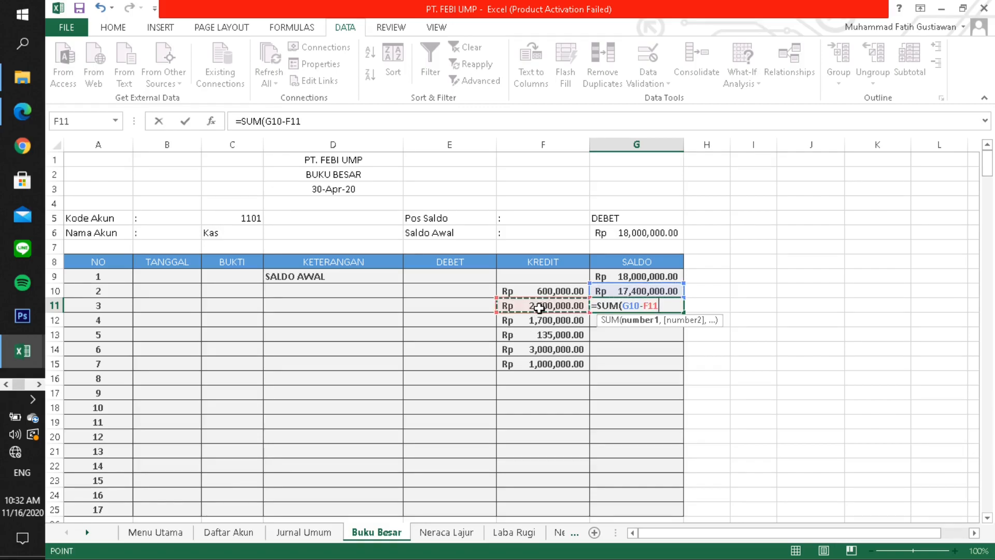
type(")")
key("Return")
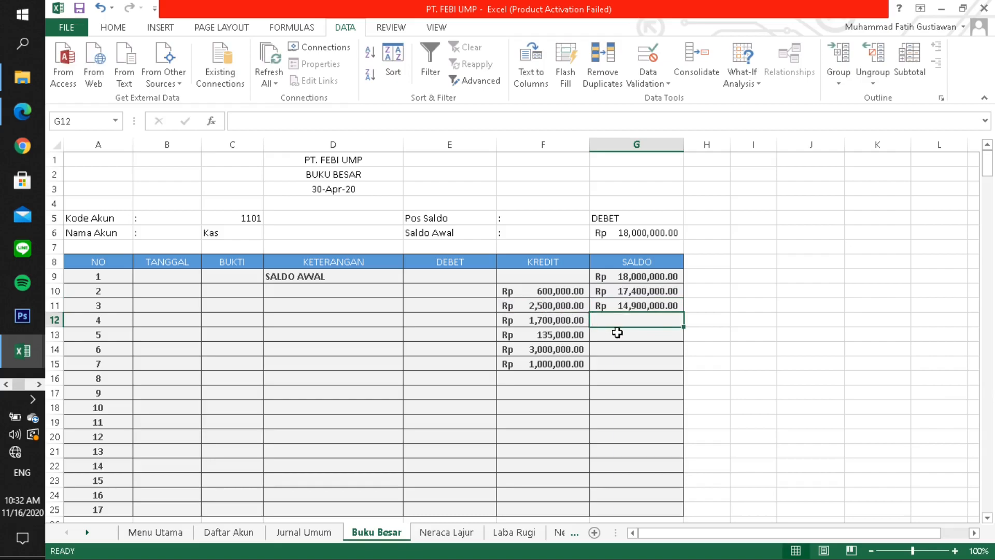
Calculate the balance in G12 with the formula =SUM(G11-F12).
type("=SUM")
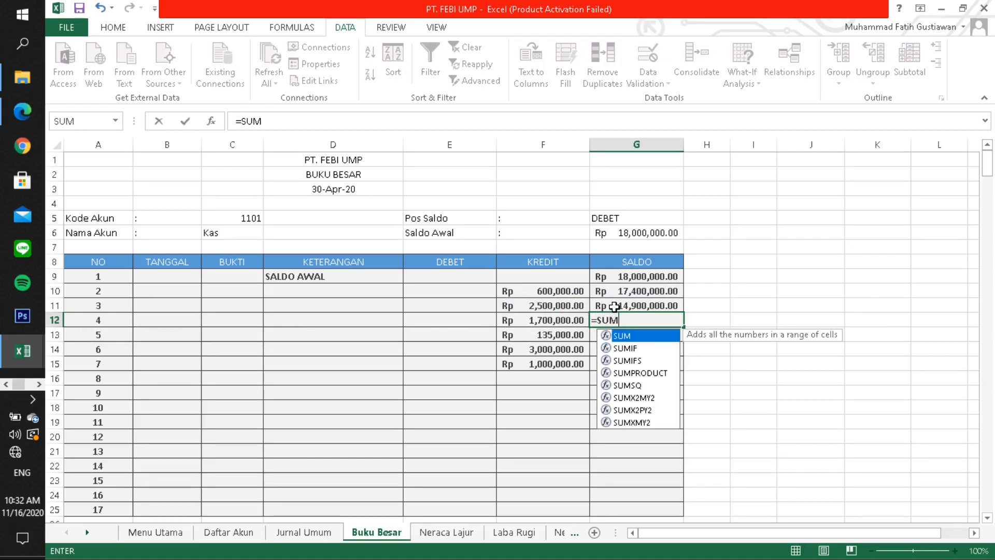
type("(")
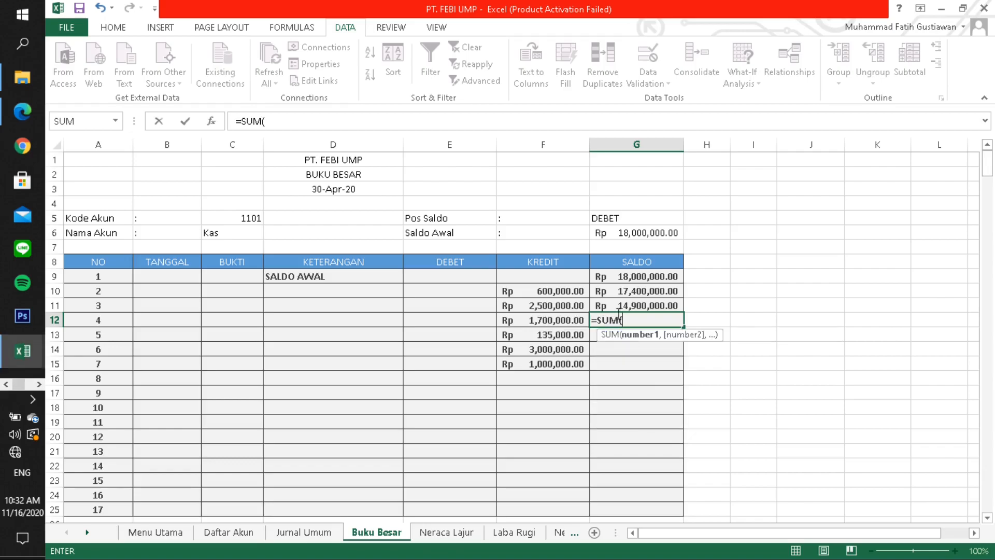
left_click(617, 309)
type("-")
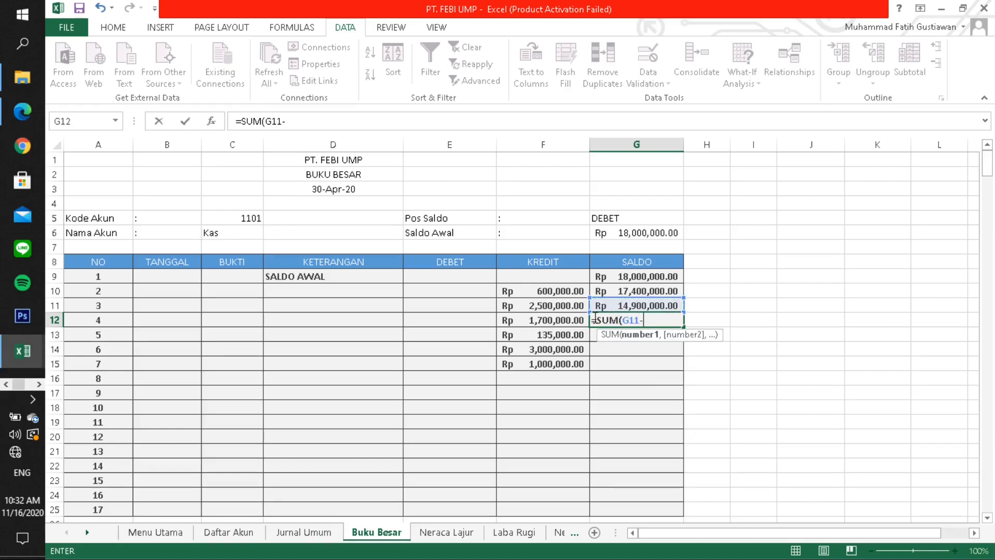
left_click(541, 323)
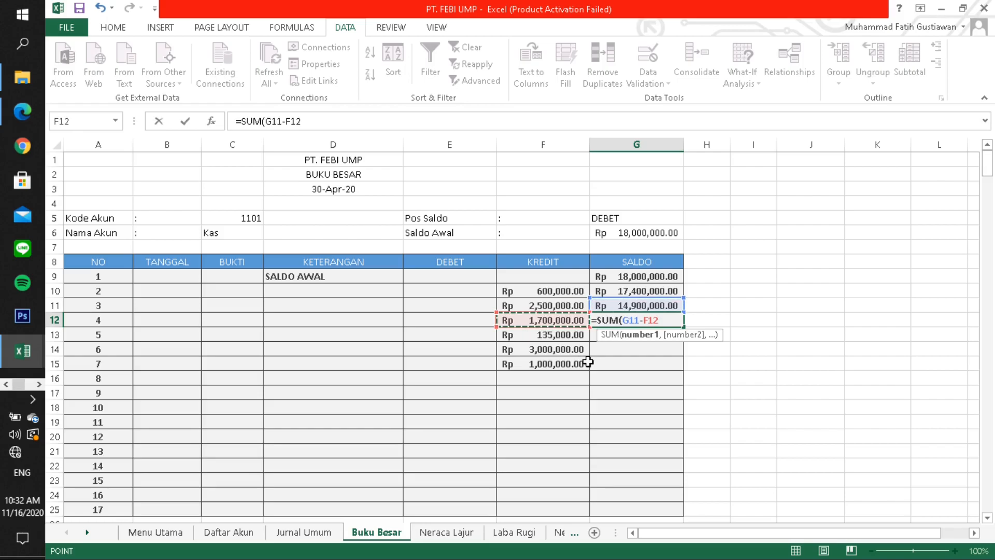
type(")")
key("Return")
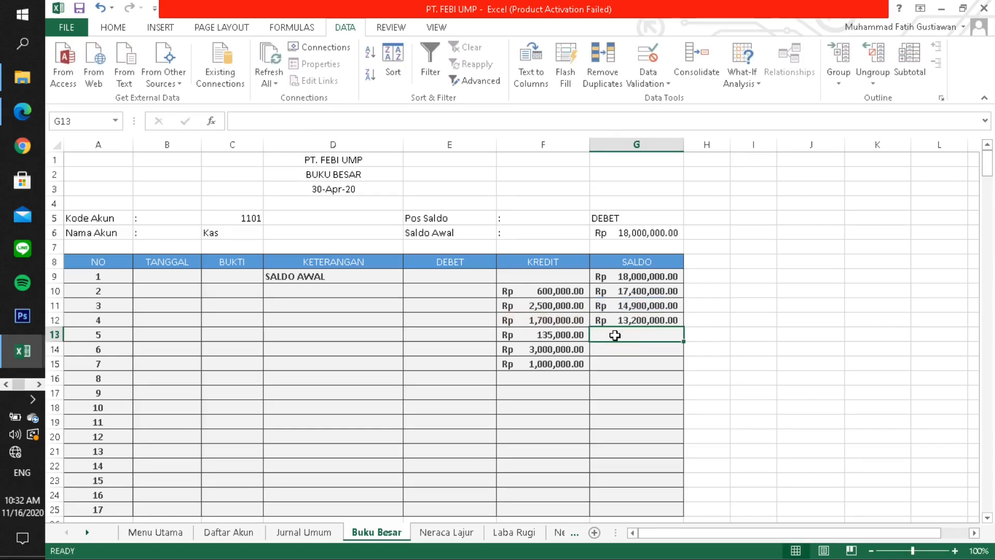
Calculate the balance for row 13 in G13 with the formula =SUM(G12-F13).
type("=SUM")
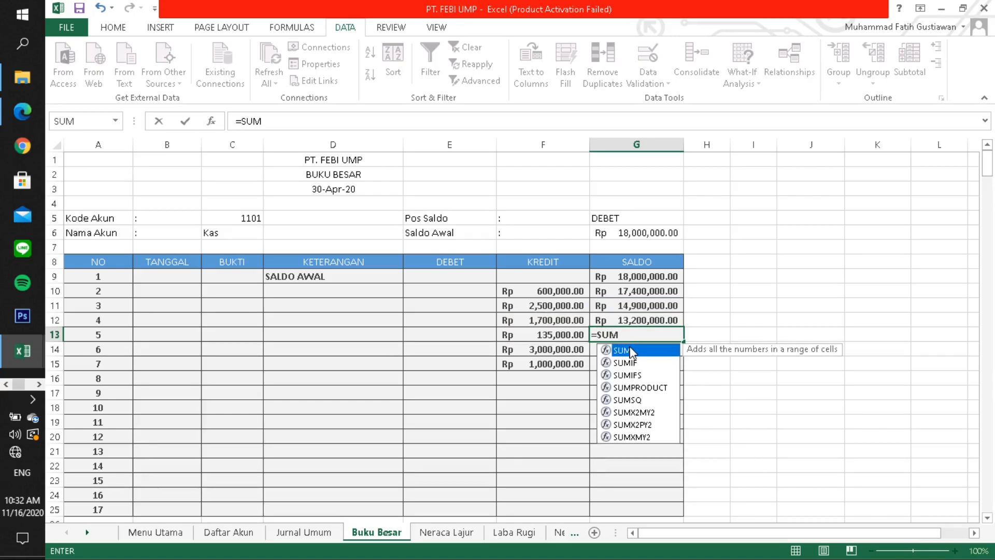
double_click(627, 350)
left_click(629, 324)
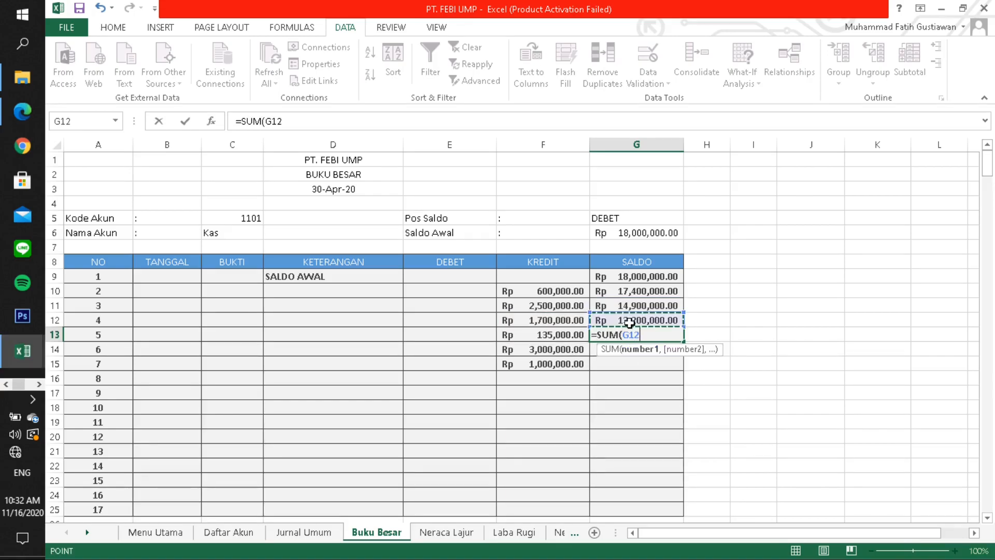
type("-")
left_click(567, 336)
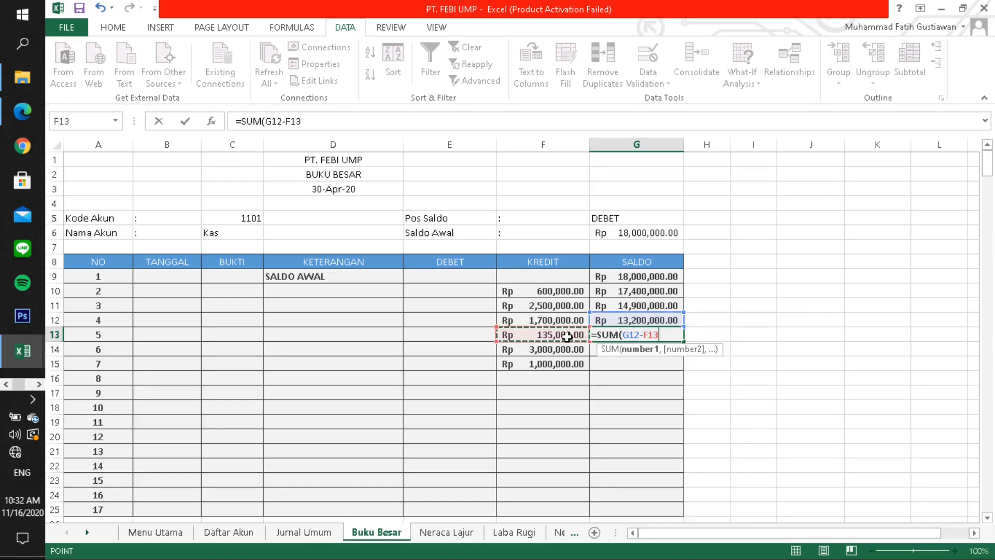
type(")")
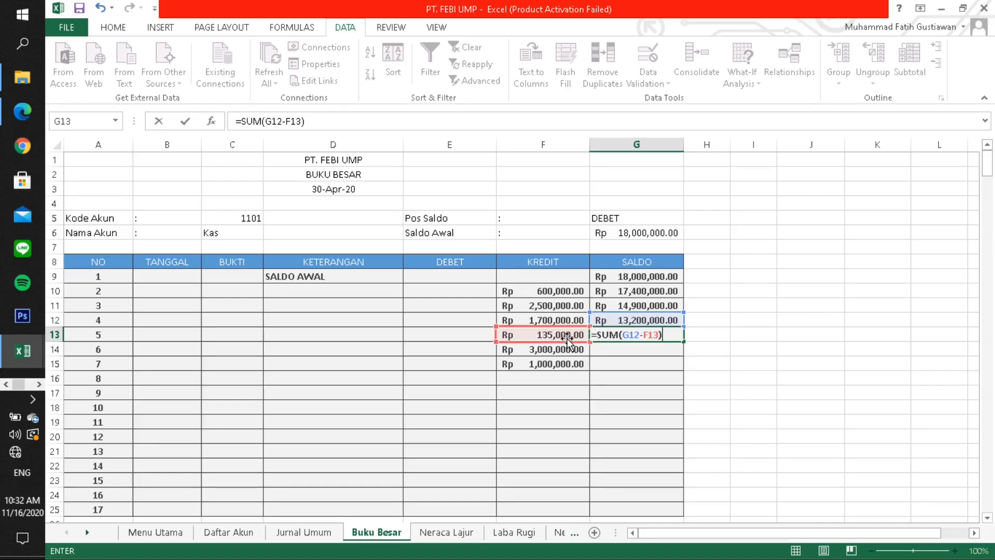
key("Return")
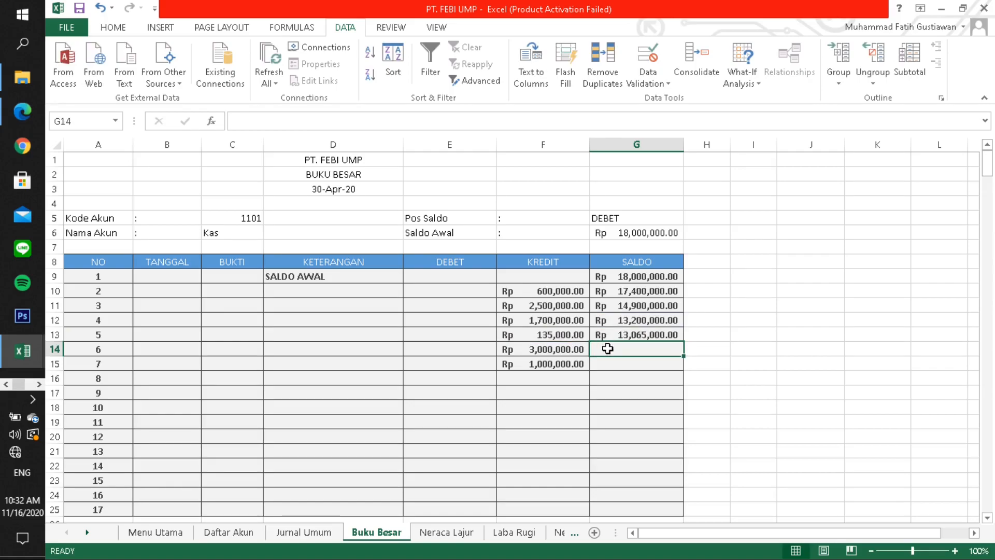
Enter a SUM formula in G14 that subtracts credit F14 from the previous balance G13.
type("=SUM")
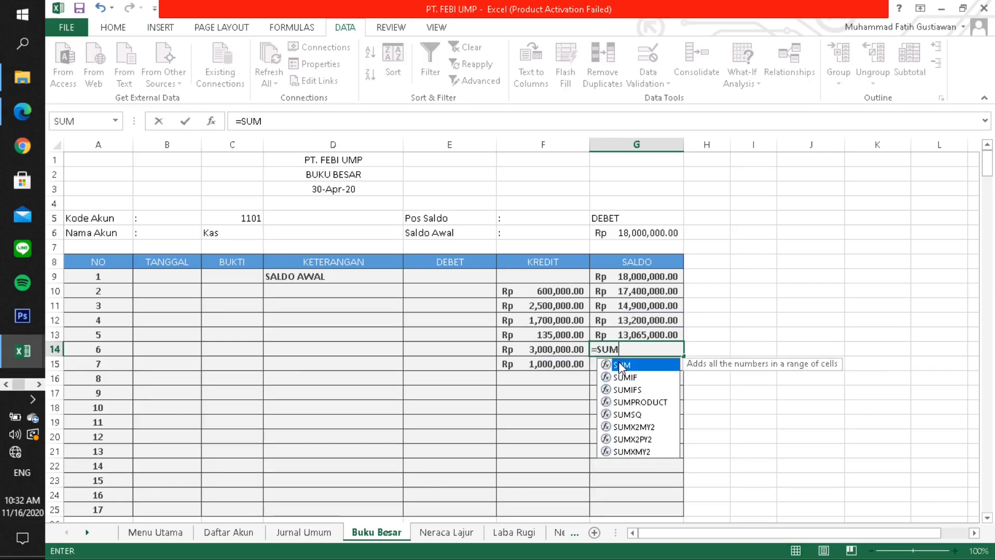
double_click(621, 365)
left_click(620, 338)
type("-")
left_click(550, 350)
key("Return")
left_click(558, 351)
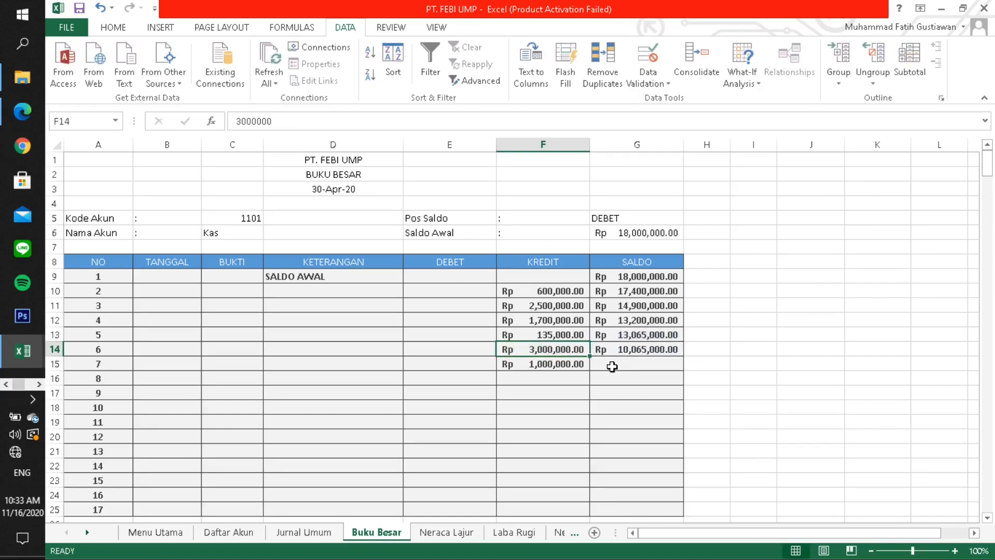
Complete the Kas running balance by entering =SUM(G14-F15) in cell G15.
left_click(612, 365)
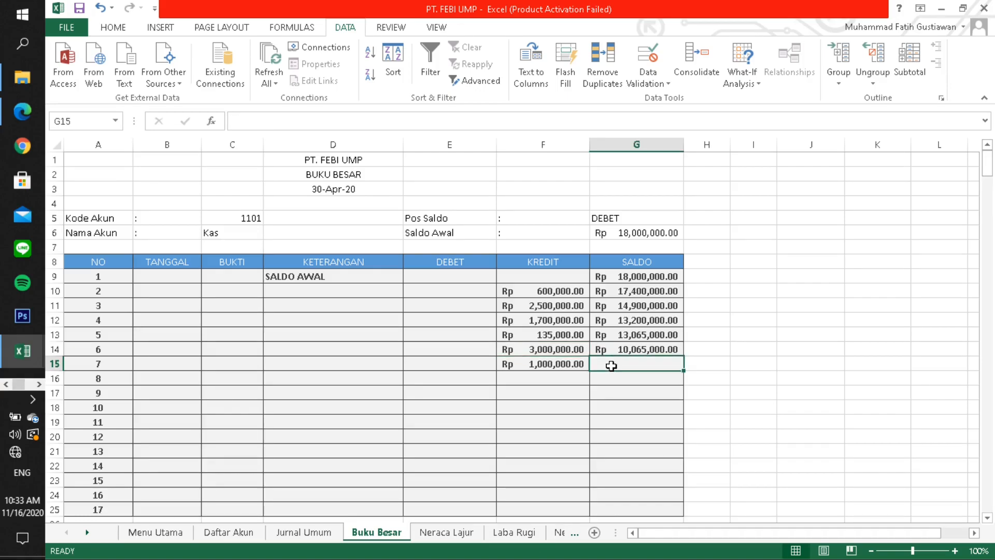
type("=S")
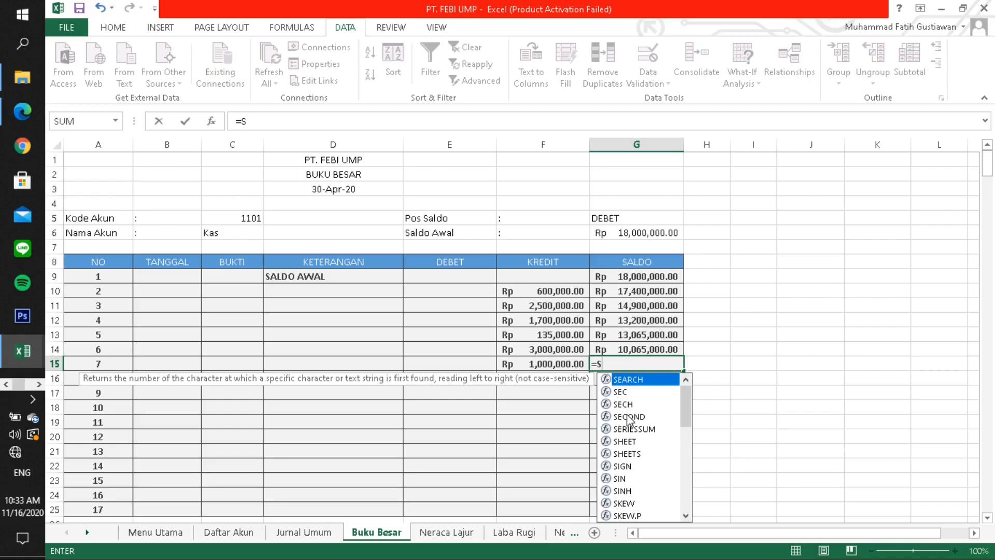
type("U")
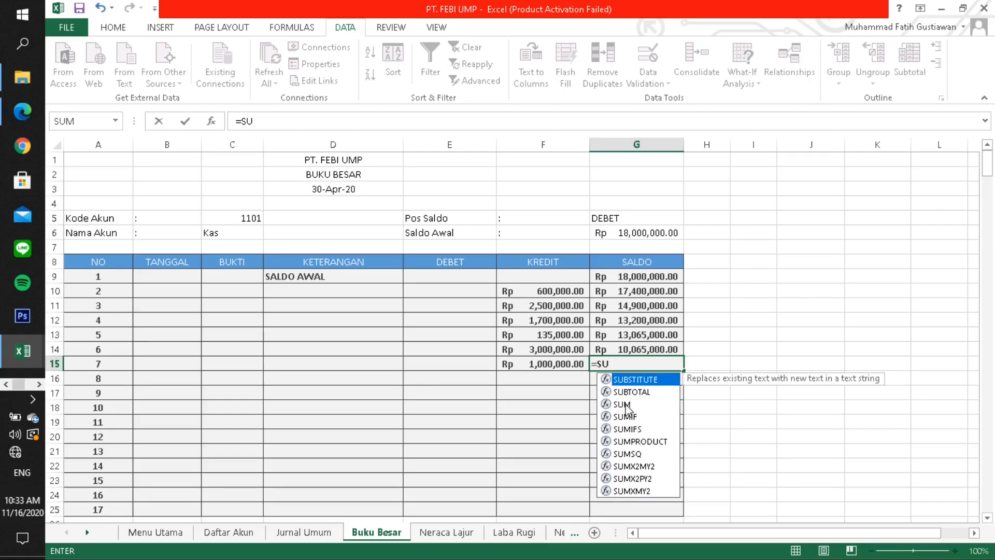
double_click(627, 407)
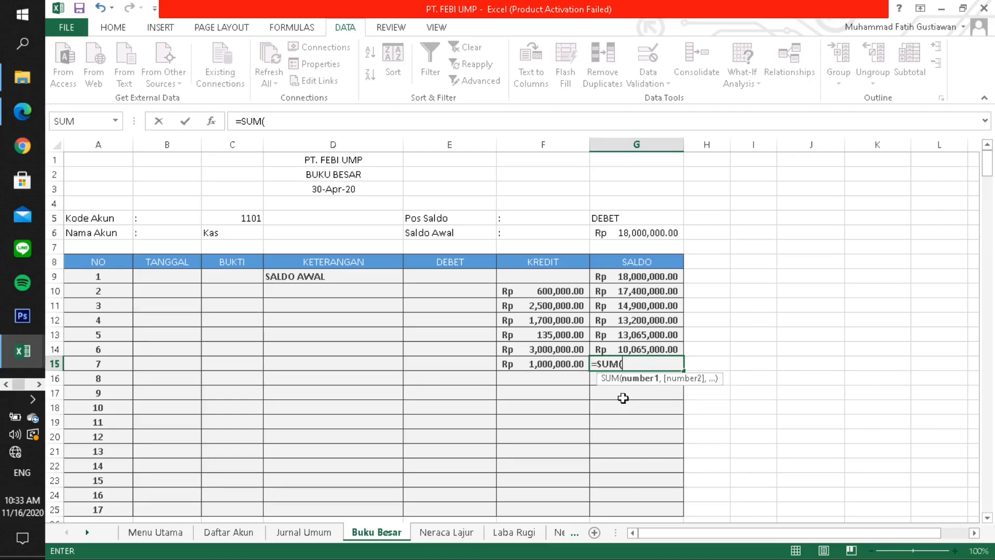
left_click(622, 347)
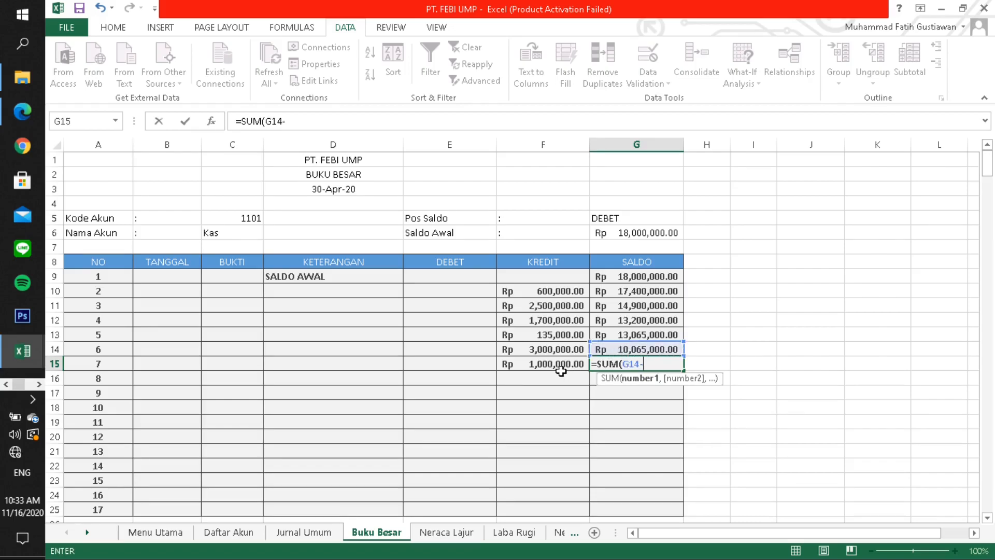
type("-")
left_click(543, 363)
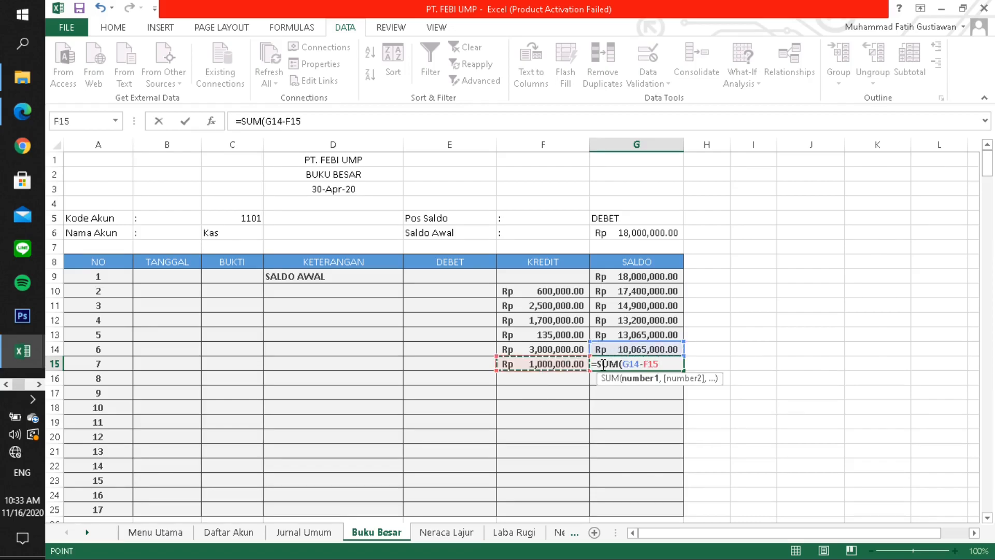
type(")")
key("Return")
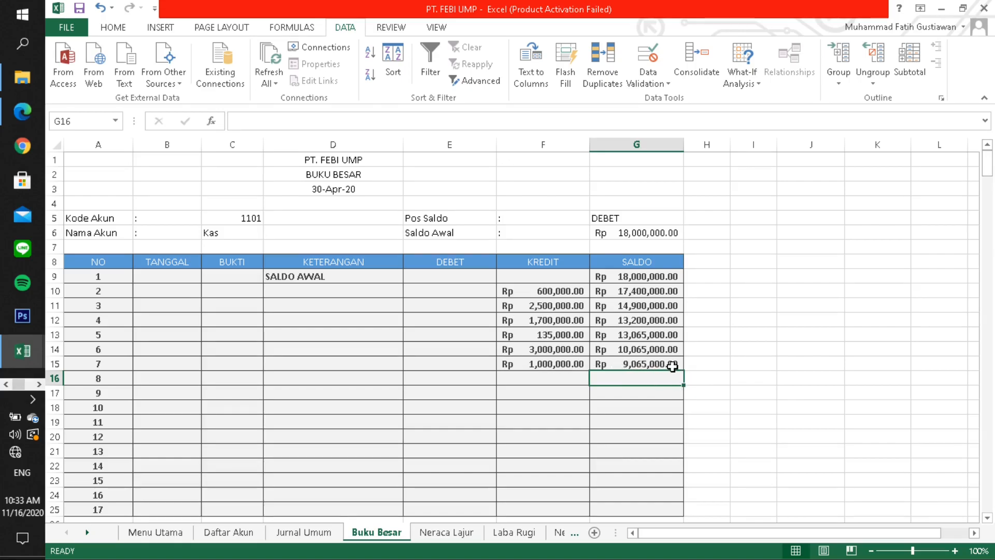
scroll(464, 393, "down", 4)
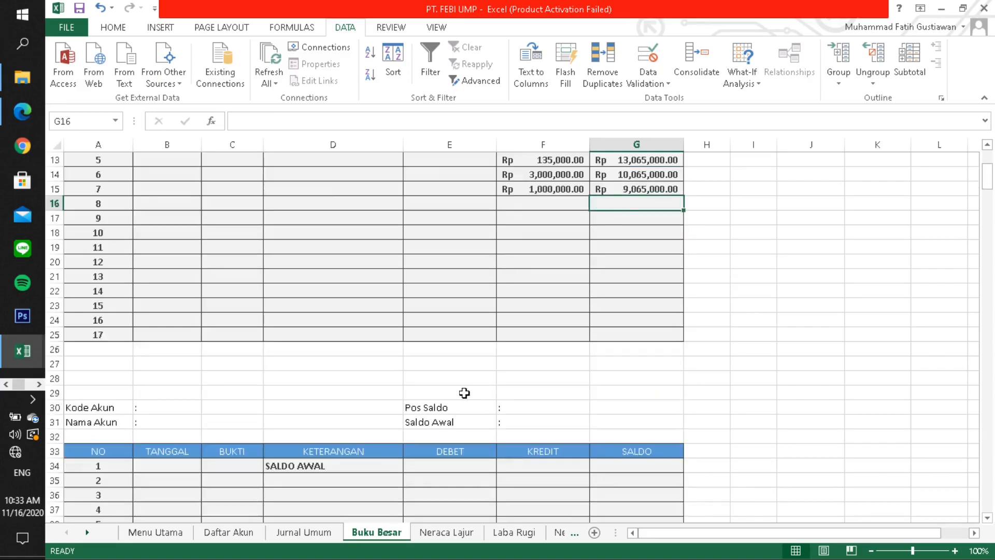
Copy the Kas account header block A5:G6 to the second ledger's header starting at A30.
scroll(464, 393, "up", 4)
scroll(464, 393, "down", 6)
scroll(463, 392, "up", 1)
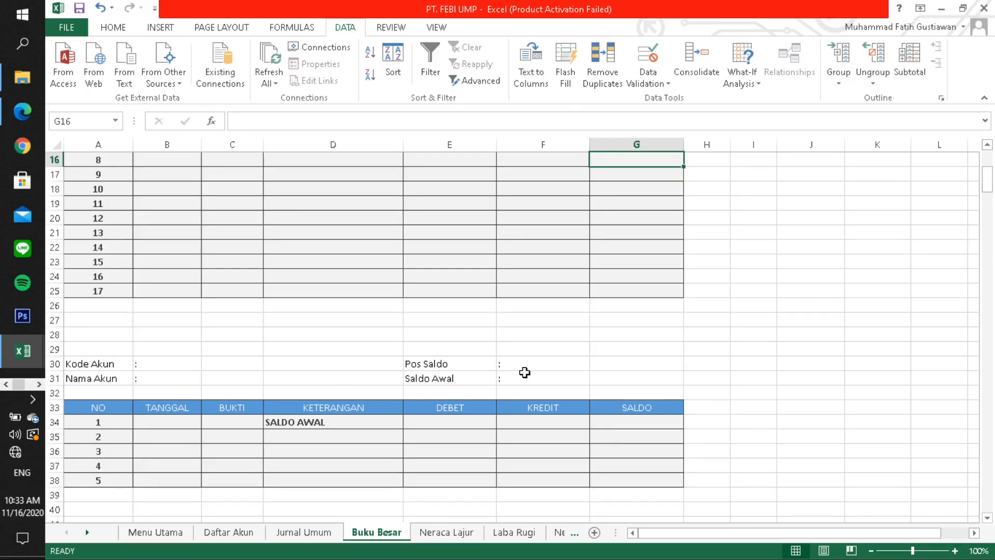
scroll(555, 369, "up", 5)
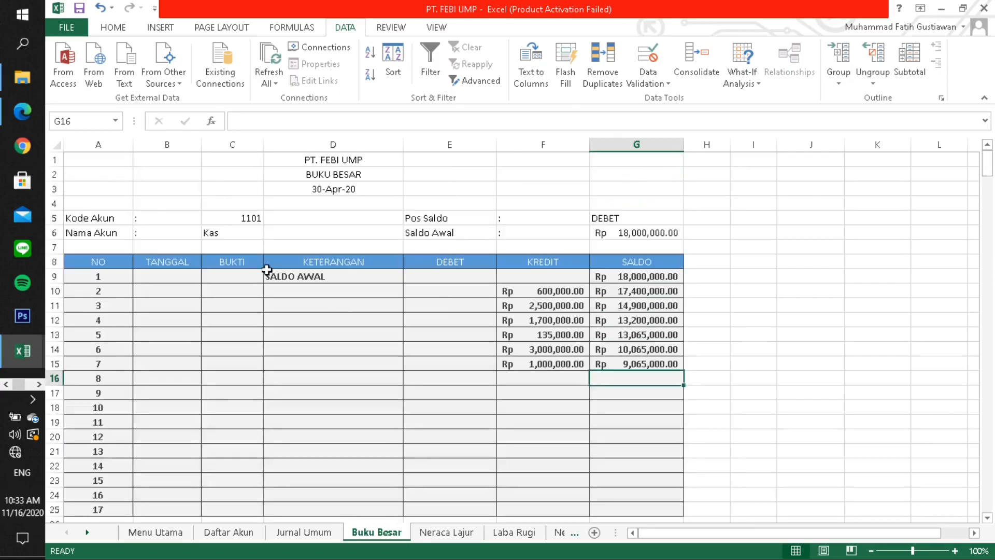
left_click(113, 217)
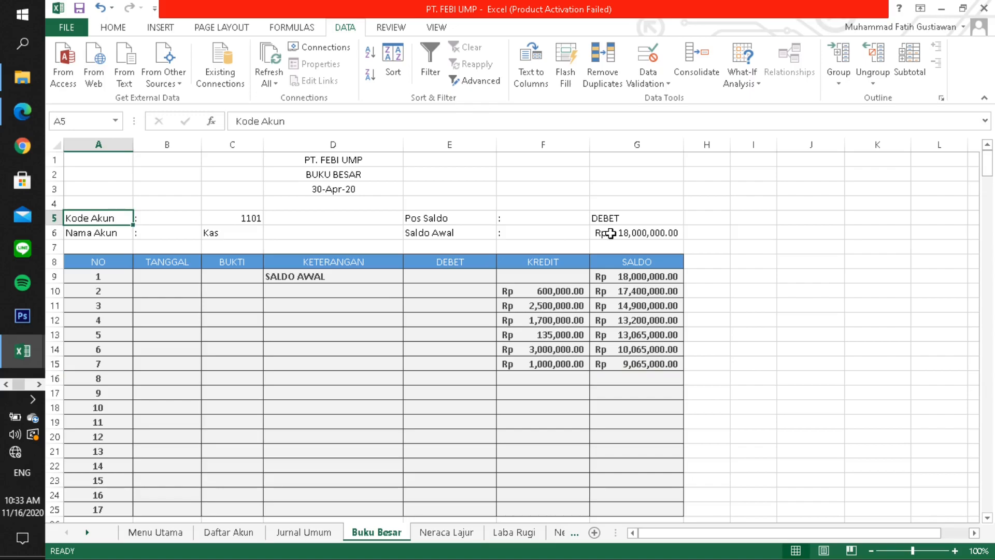
left_click(610, 234, "shift")
key("ctrl+c")
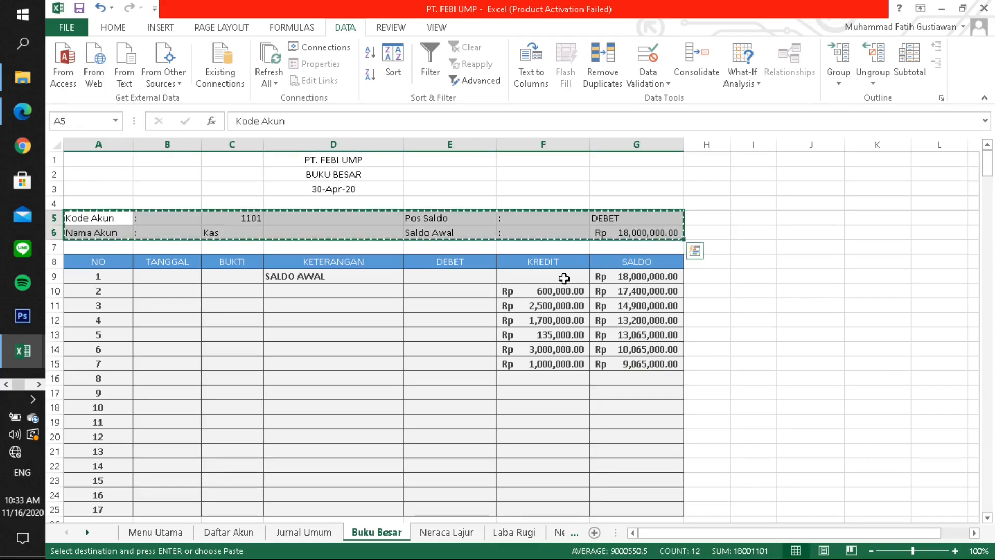
scroll(408, 342, "down", 6)
left_click(107, 320)
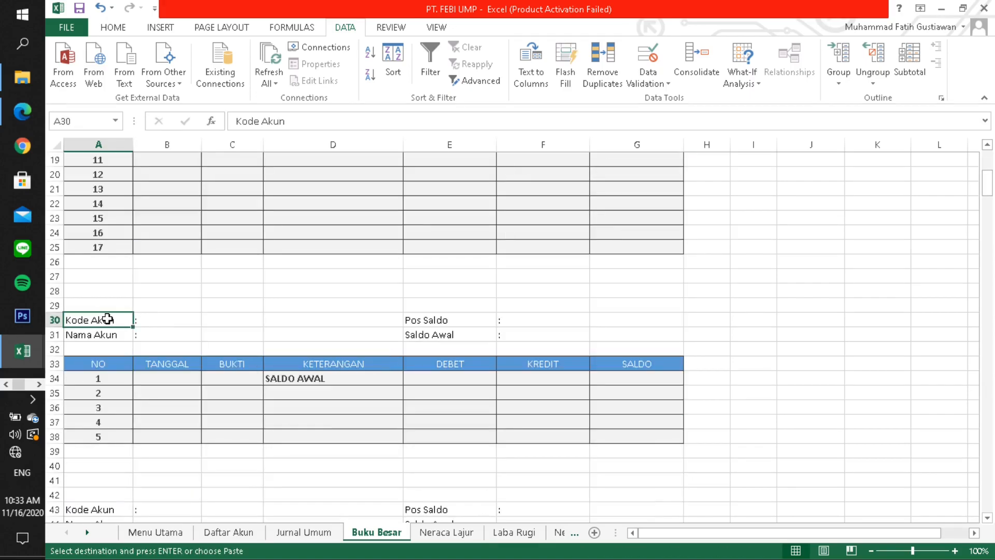
key("ctrl+v")
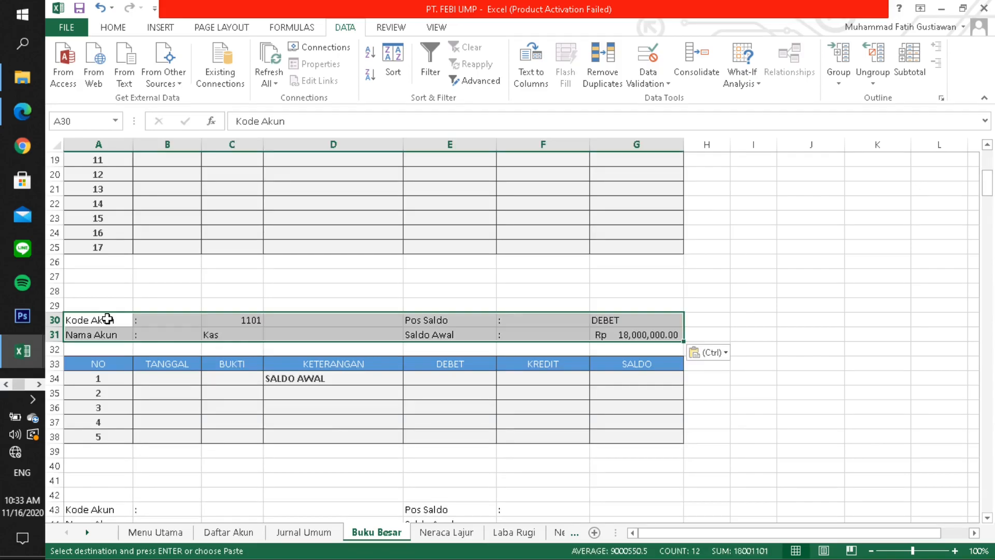
Set the second ledger's account code in C30 to 1102 and enter its opening balance of 16000000 in G34.
left_click(231, 319)
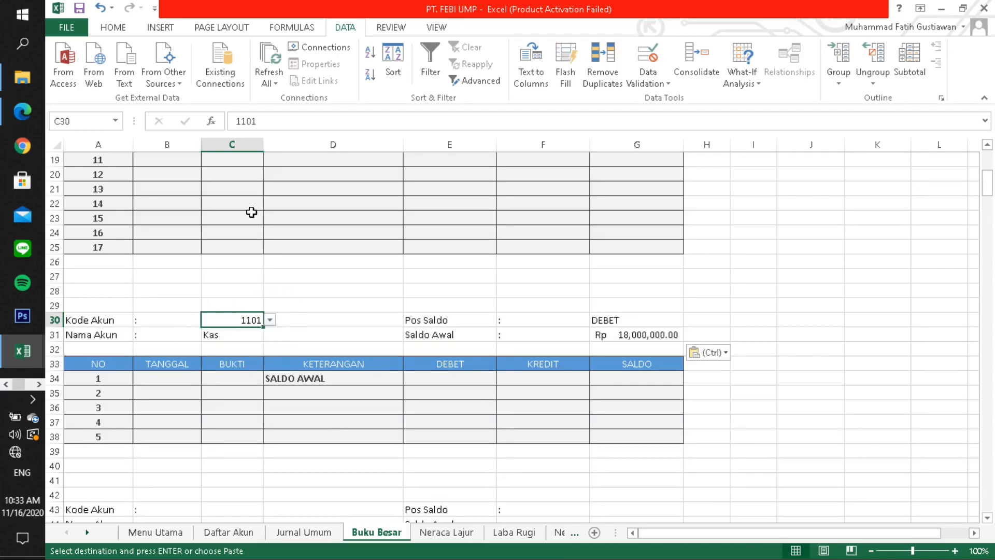
left_click(270, 320)
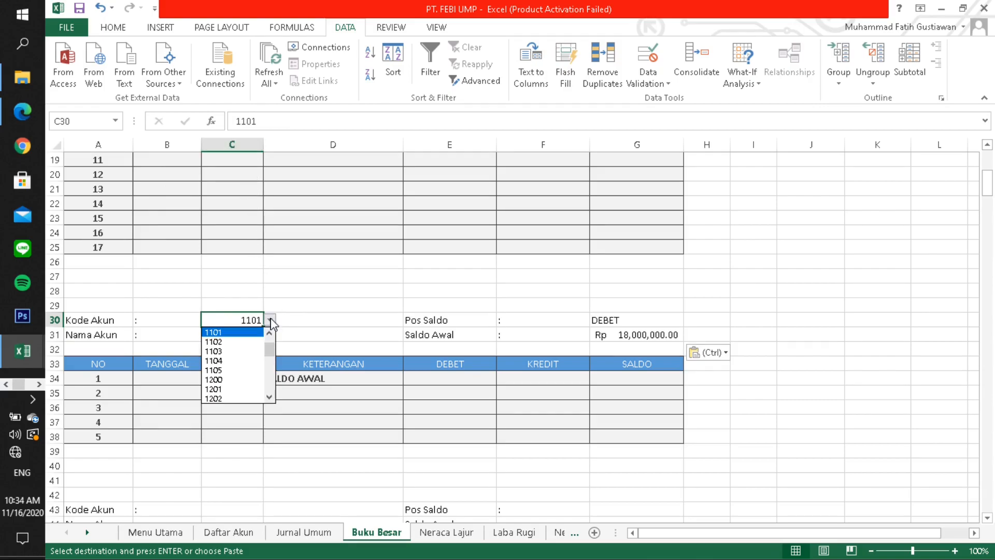
left_click(242, 343)
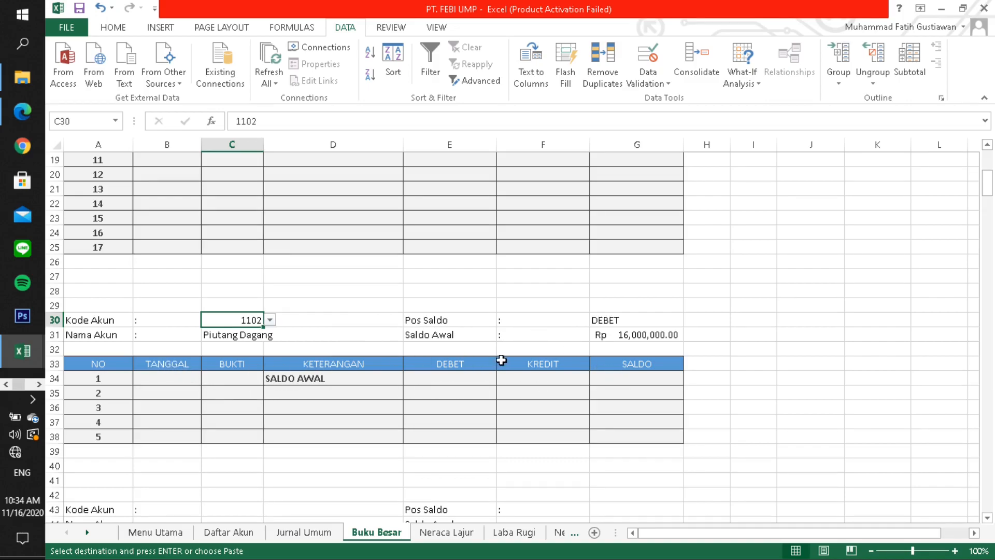
left_click(605, 378)
type("16000000")
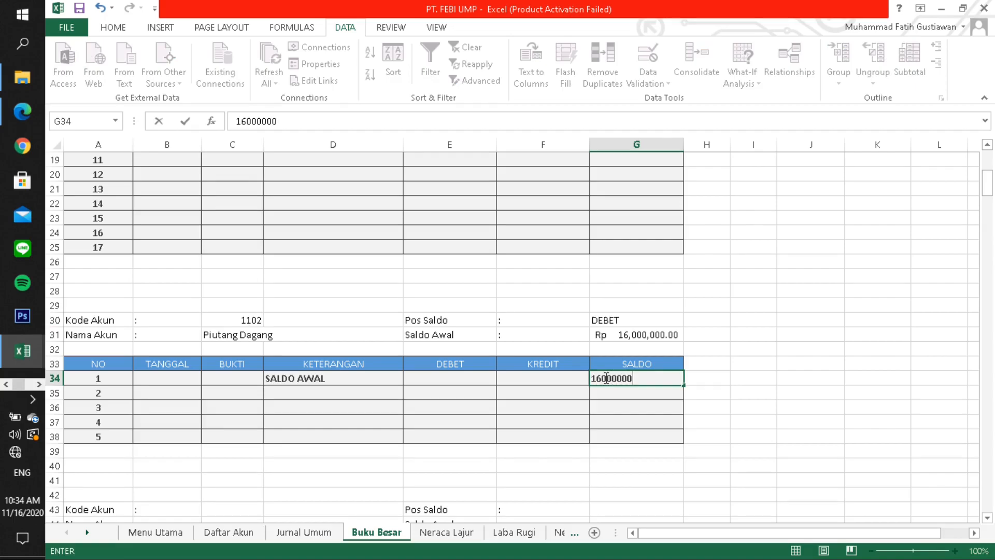
key("Return")
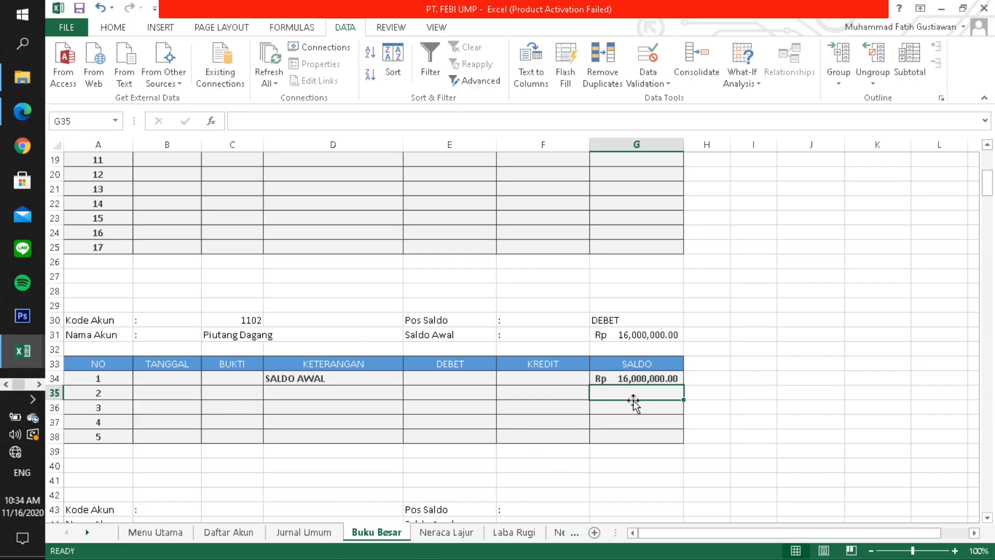
Filter the KETERANGAN column on the Jurnal Umum sheet to PIUTANG DAGANG only, deselecting KAS.
left_click(289, 532)
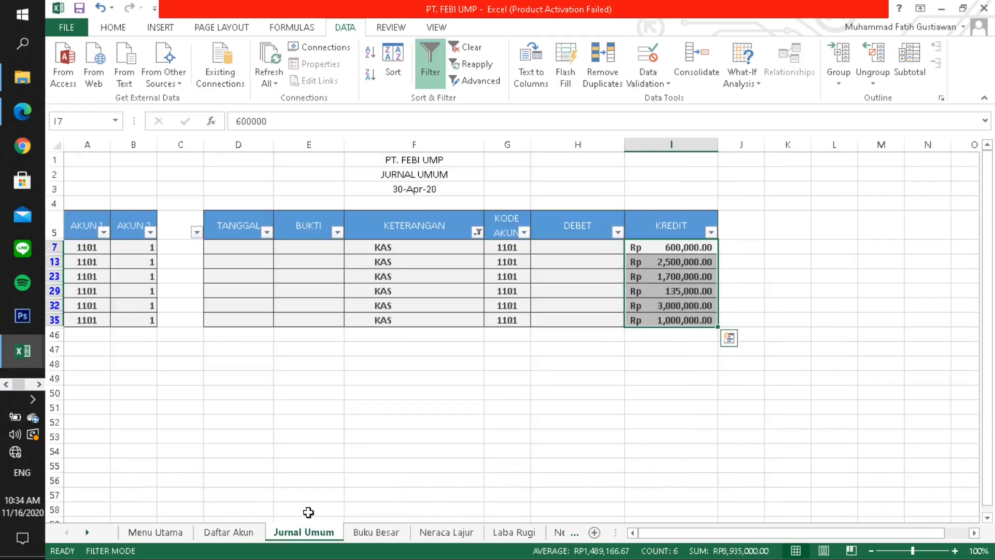
left_click(389, 533)
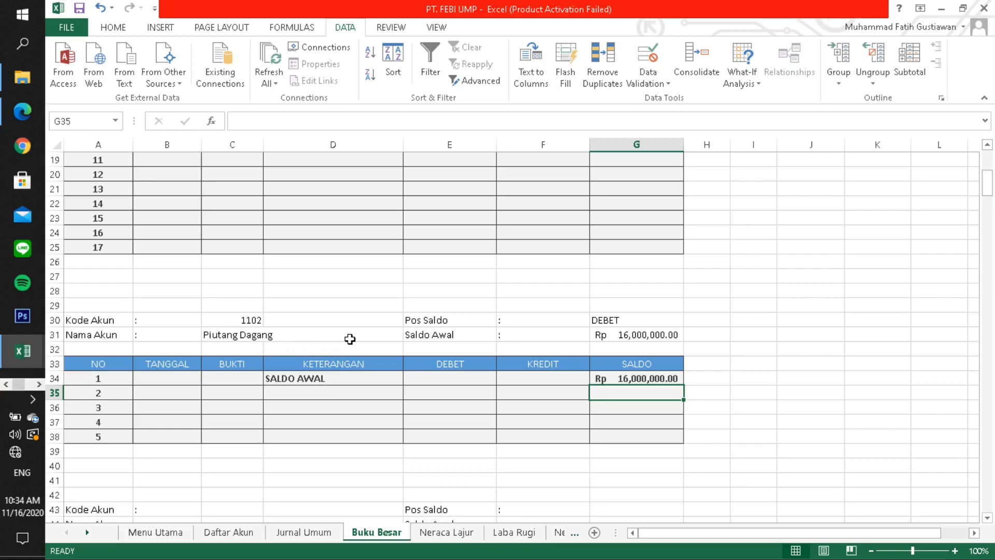
left_click(305, 533)
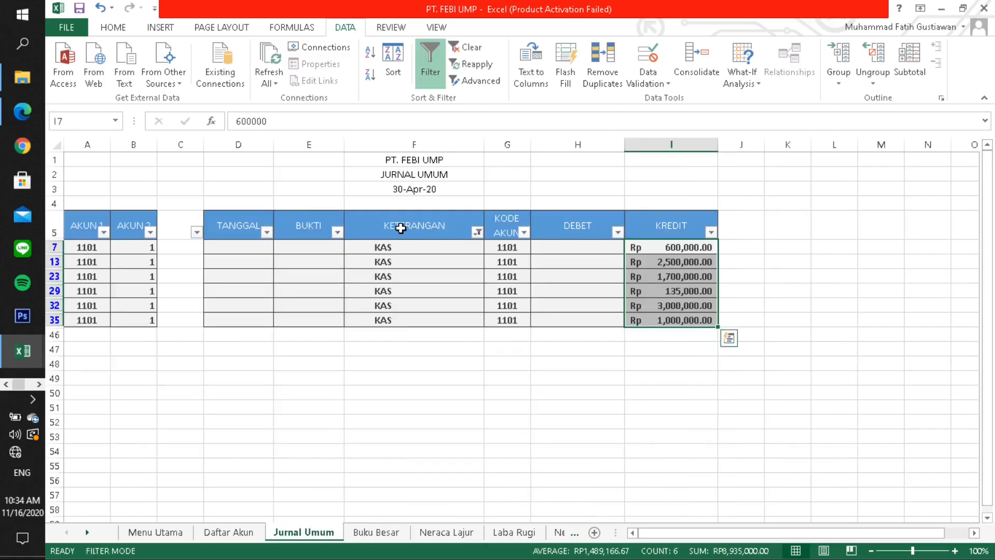
left_click(477, 232)
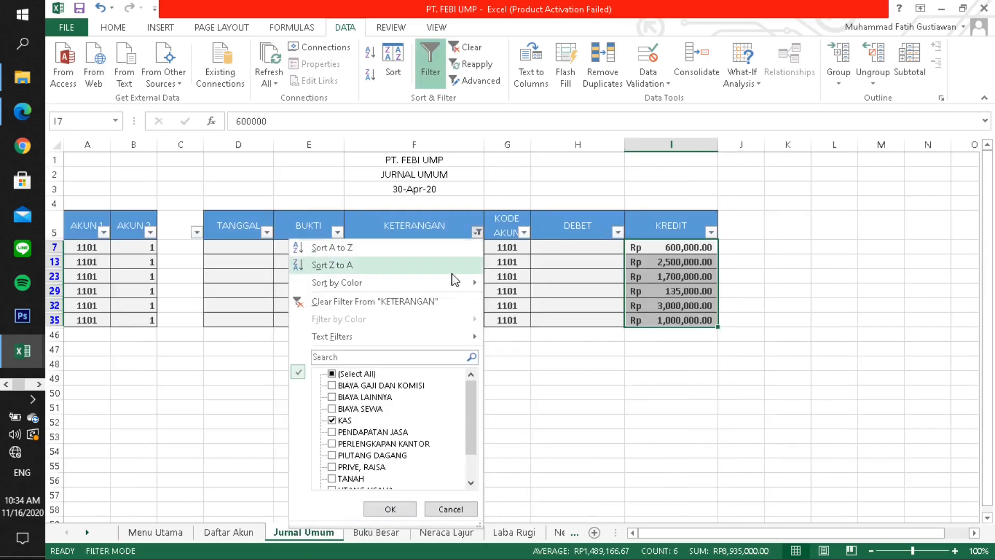
left_click(331, 456)
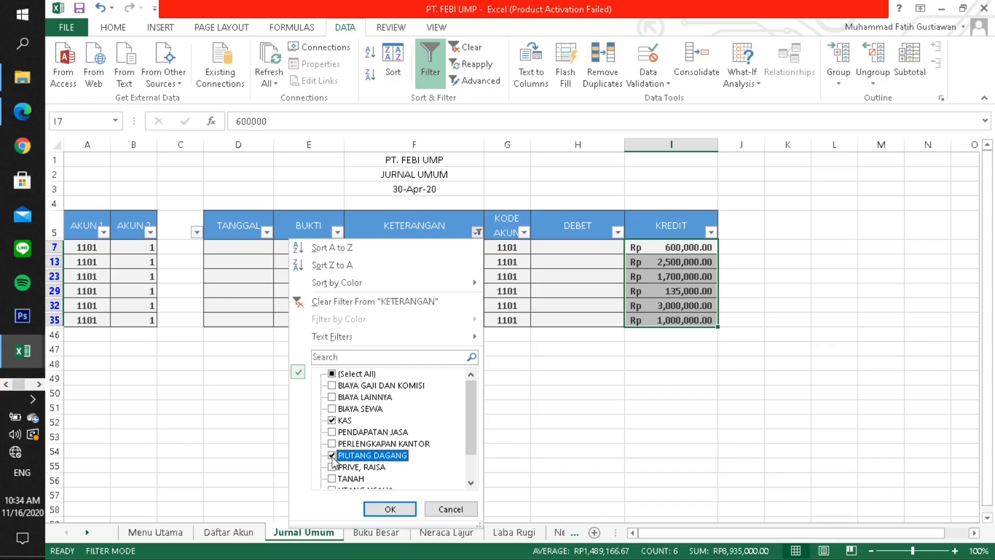
left_click(332, 421)
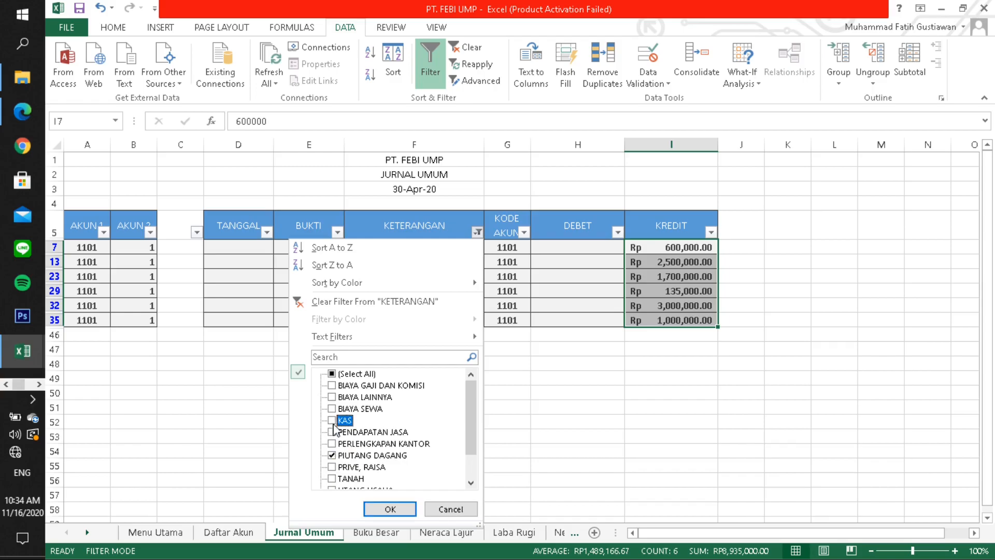
left_click(389, 510)
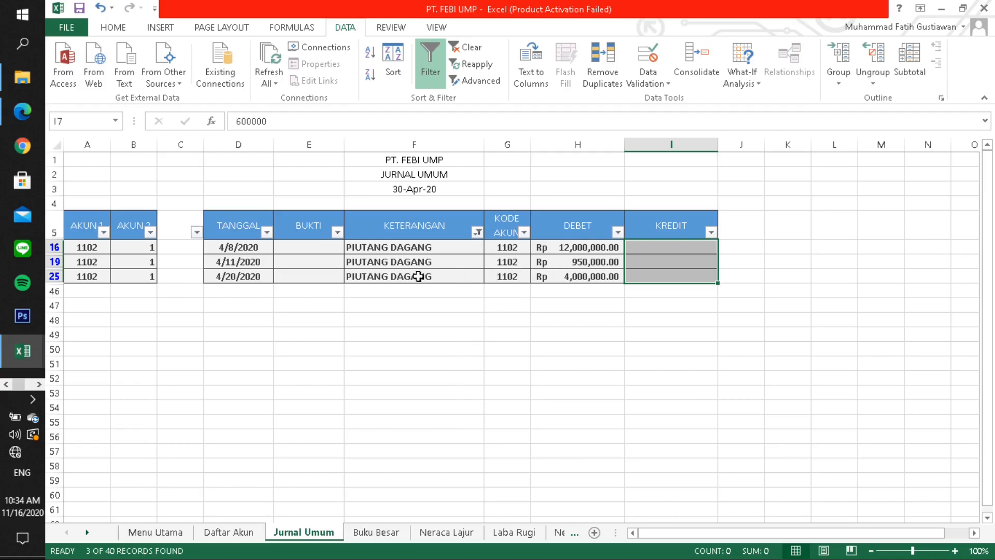
Copy the three filtered Piutang Dagang debit amounts from Jurnal Umum into the Buku Besar DEBET column starting at E35.
left_click(557, 246)
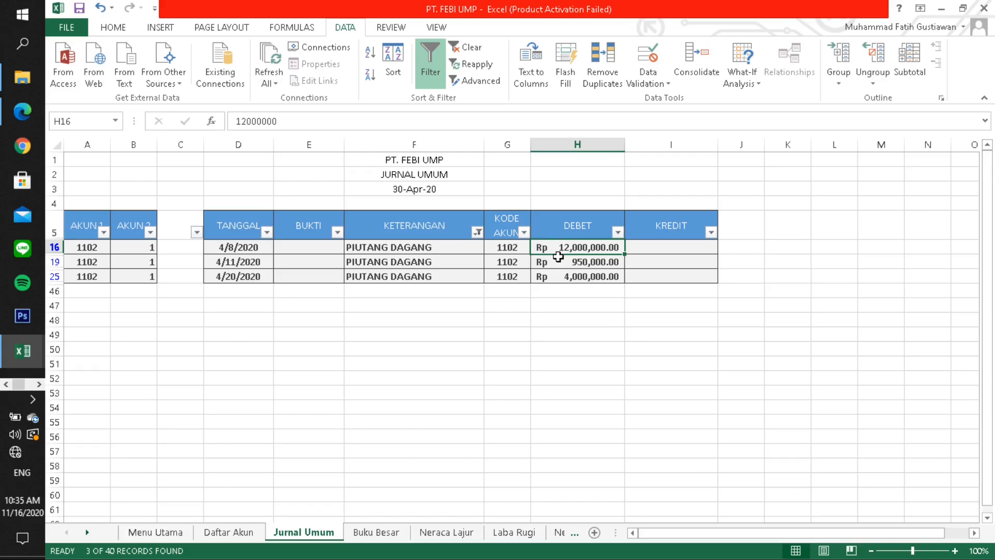
left_click(593, 282, "shift")
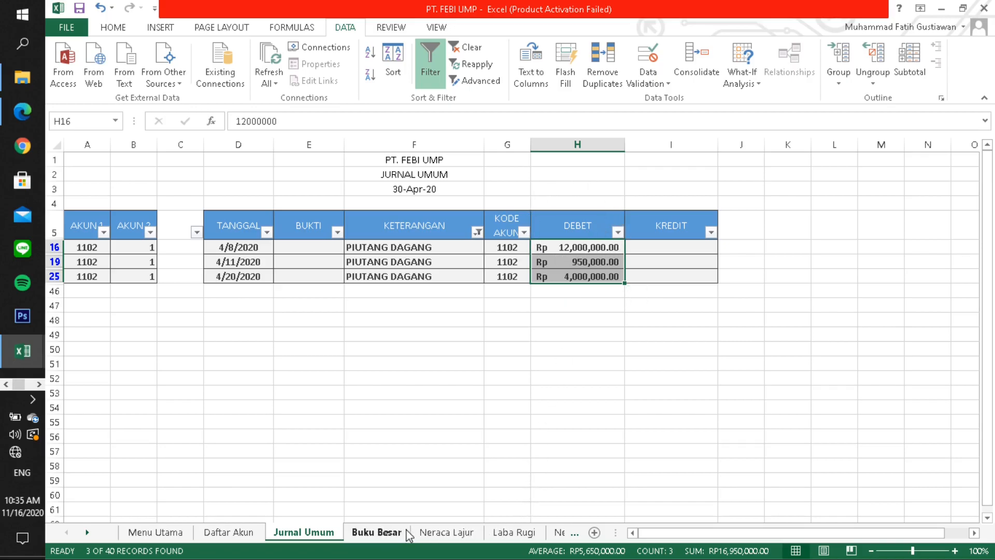
left_click(377, 532)
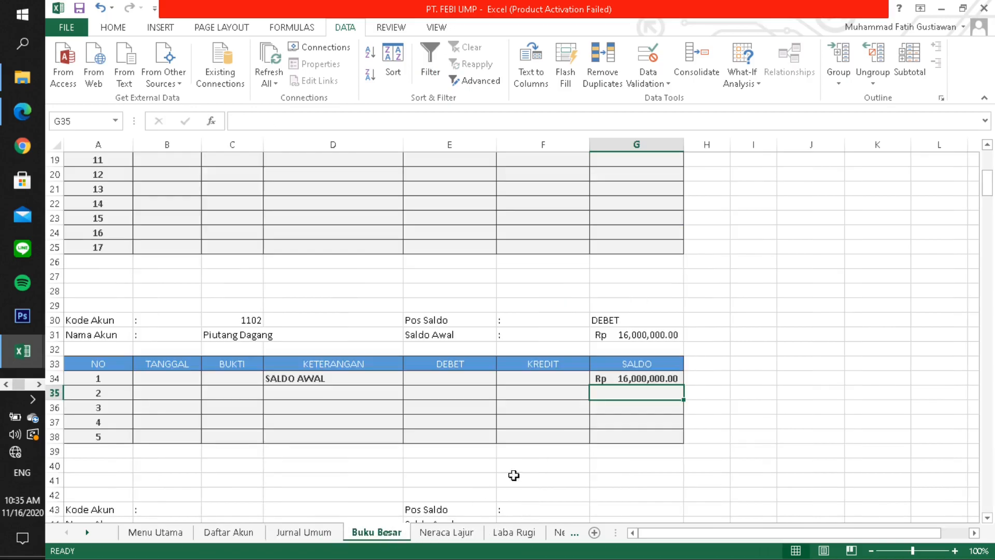
left_click(468, 394)
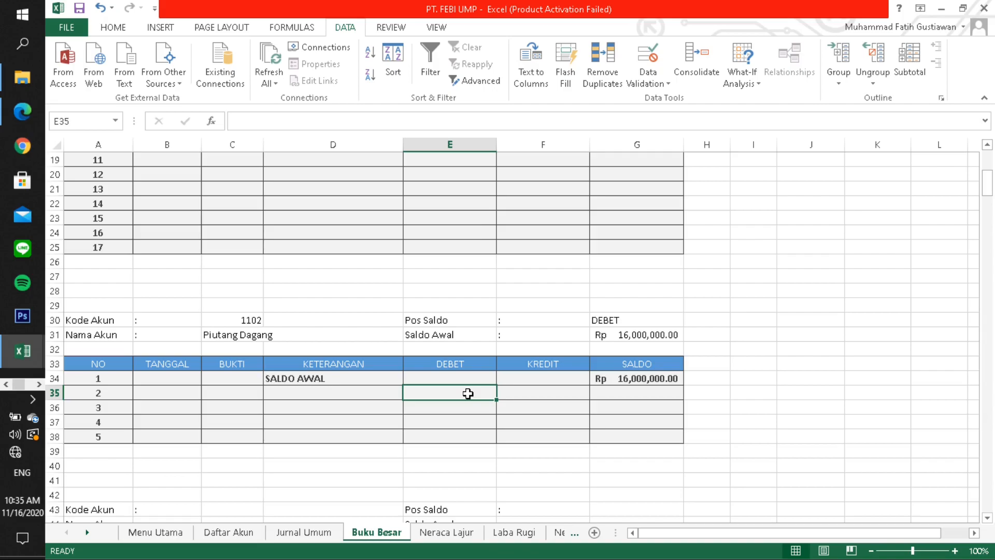
left_click(304, 532)
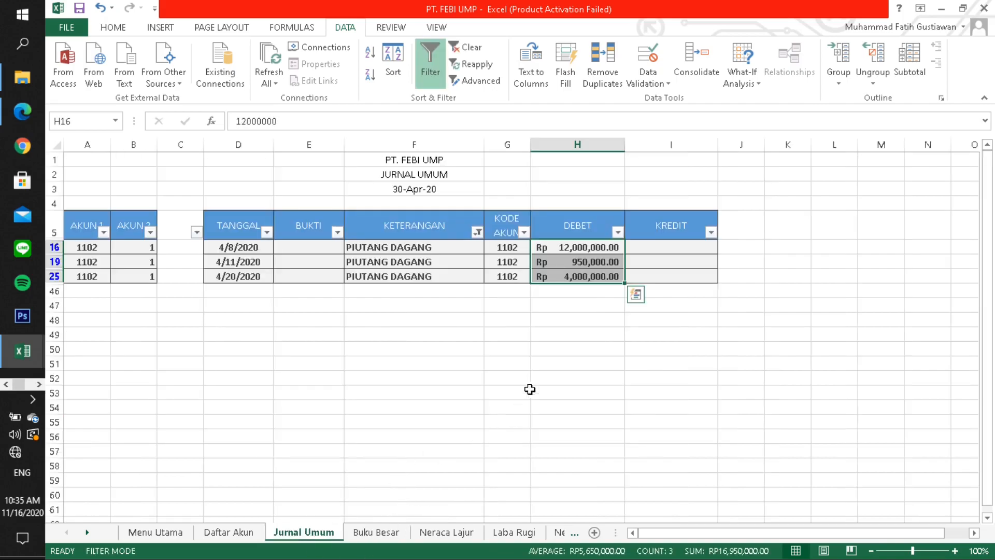
key("ctrl+c")
left_click(366, 534)
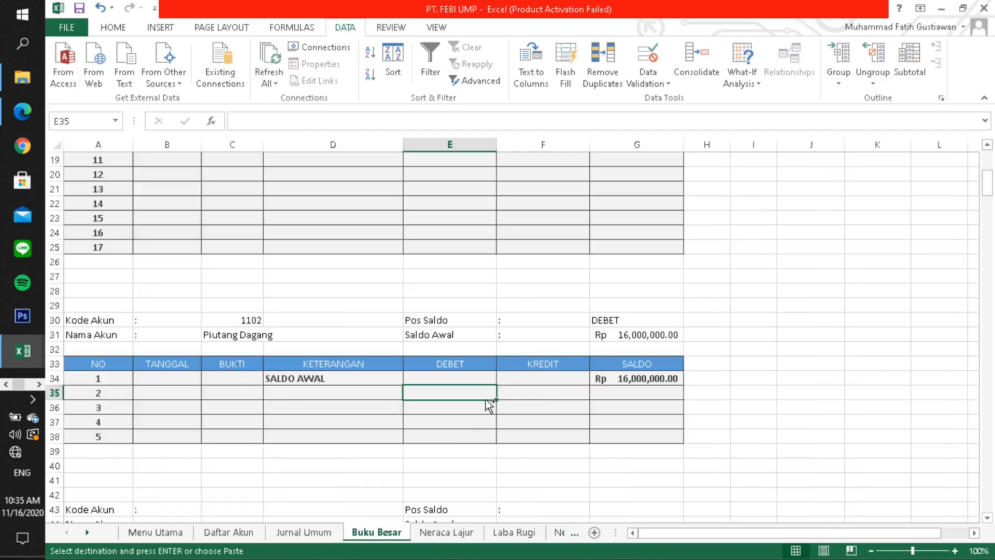
key("ctrl+v")
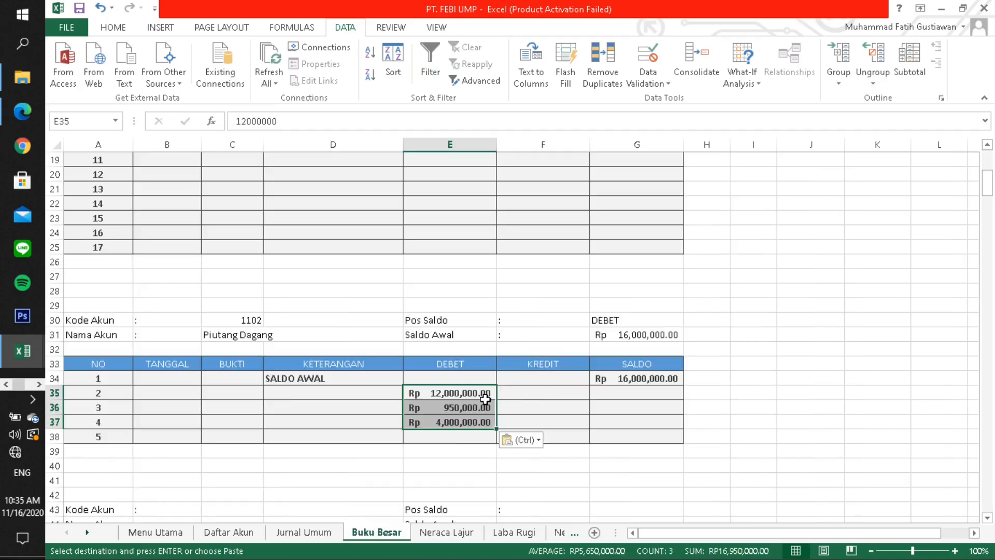
Calculate the first Piutang Dagang running balance in G35 with the formula =SUM(G34+E35).
left_click(615, 395)
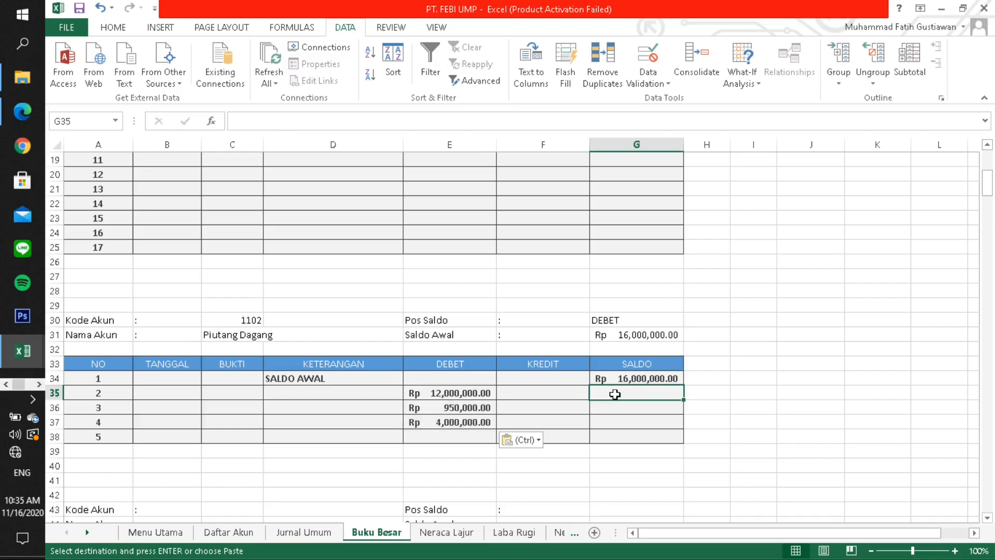
type("=SUM")
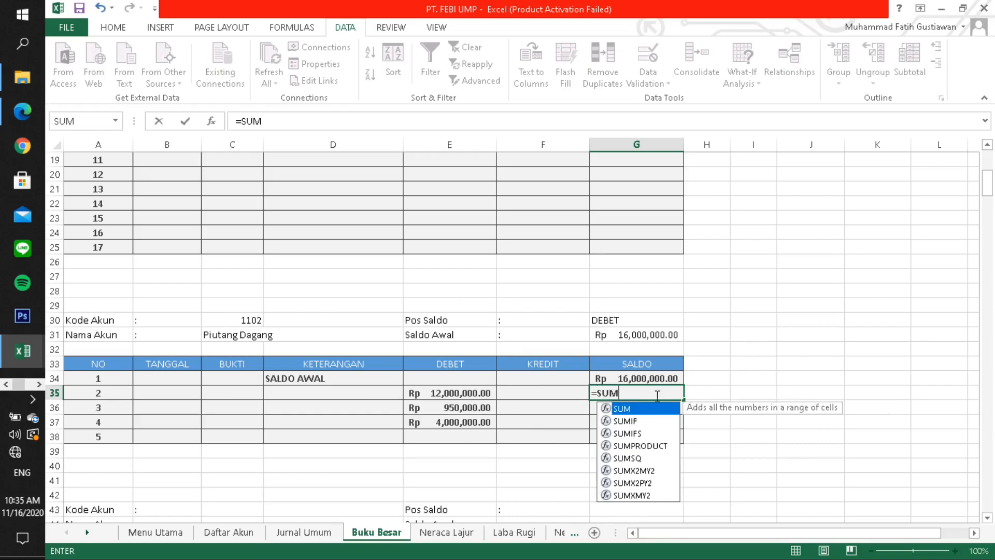
double_click(626, 408)
left_click(642, 380)
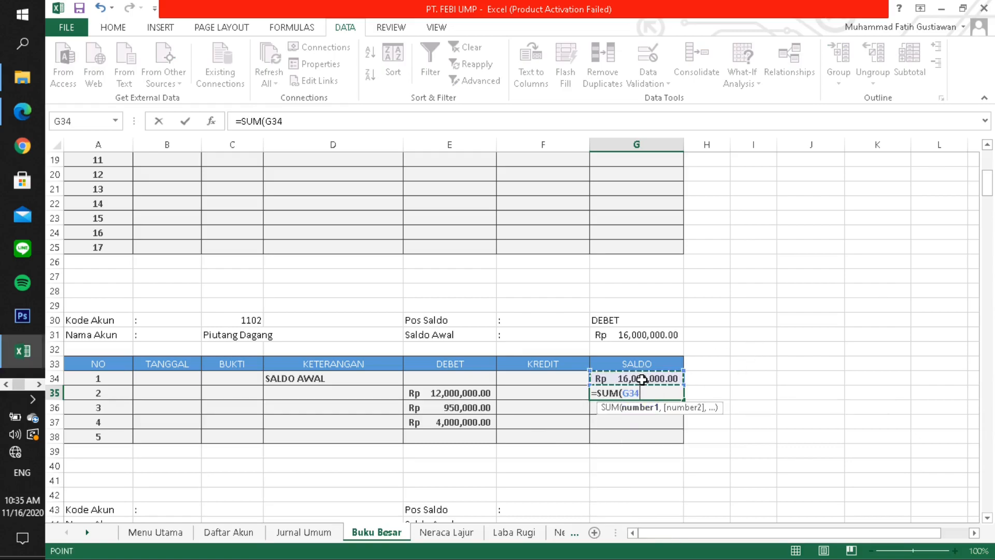
type("+")
left_click(480, 396)
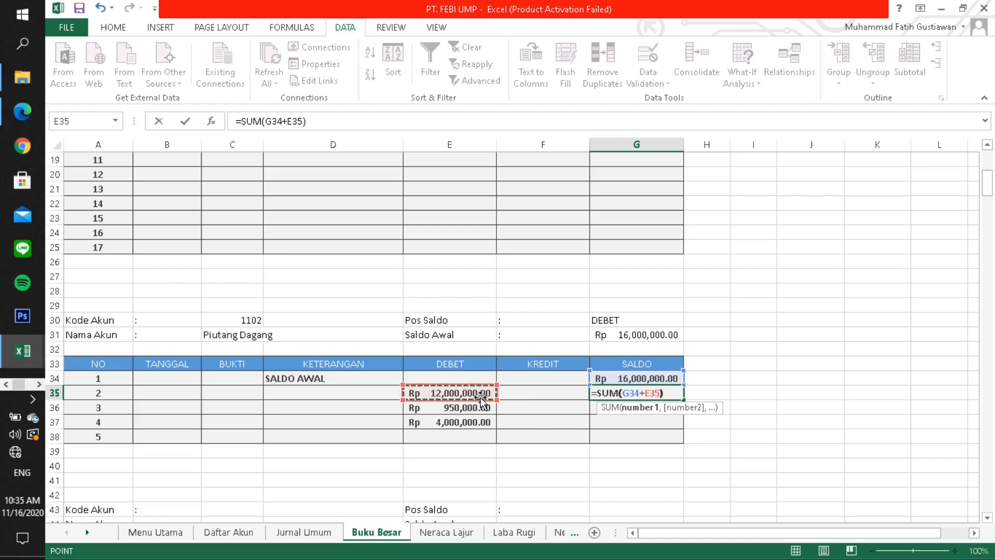
key("Return")
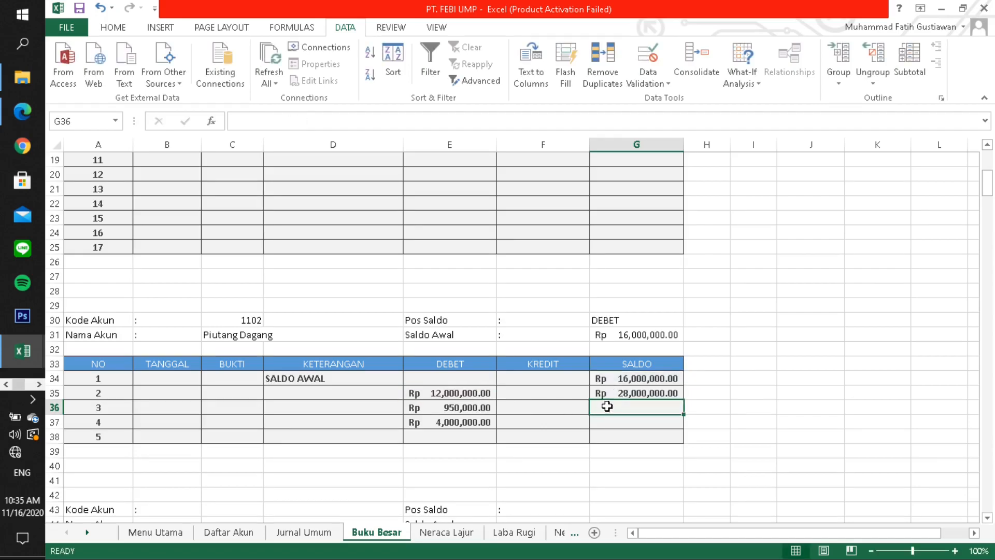
Add debit E36 to the previous balance in G36 with the formula =SUM(G35+E36).
type("=")
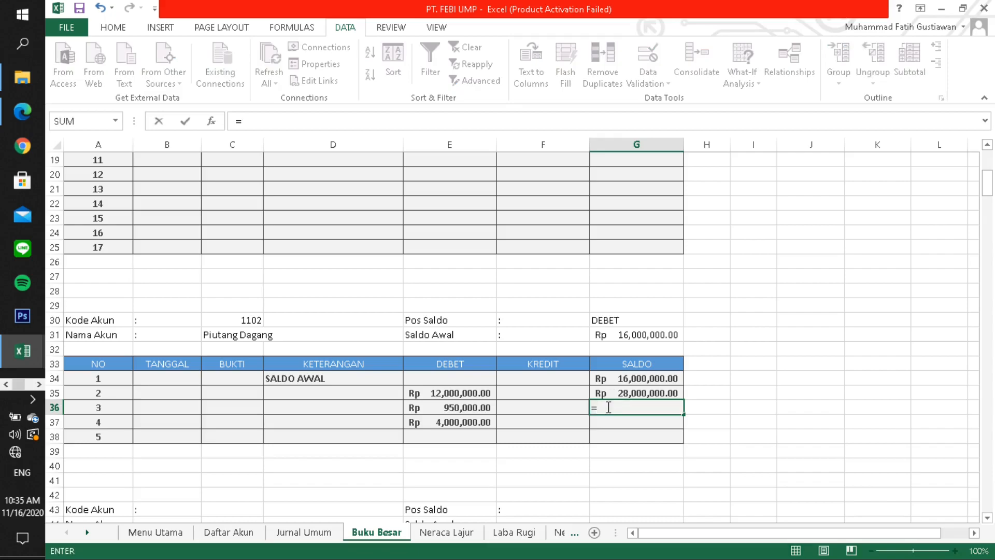
type("SUM(")
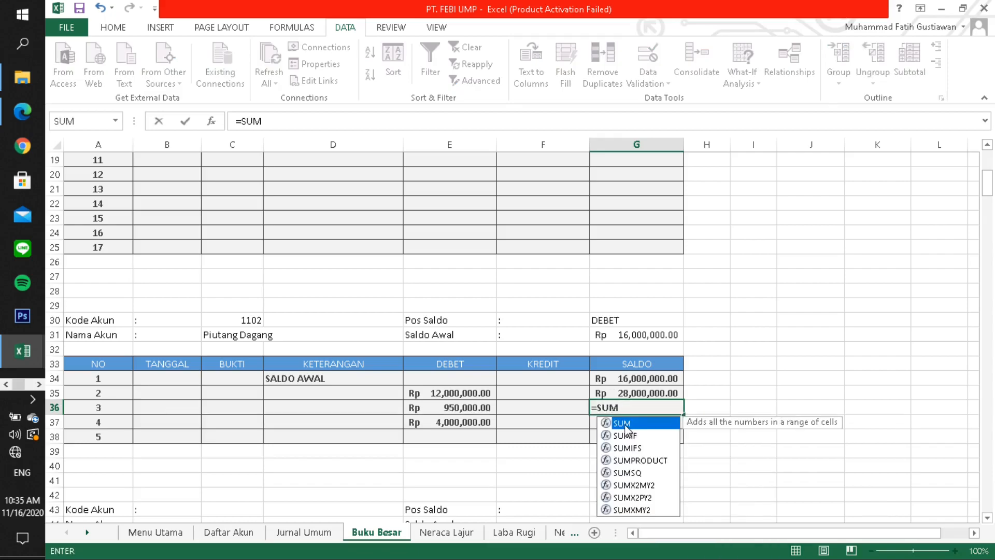
left_click(622, 396)
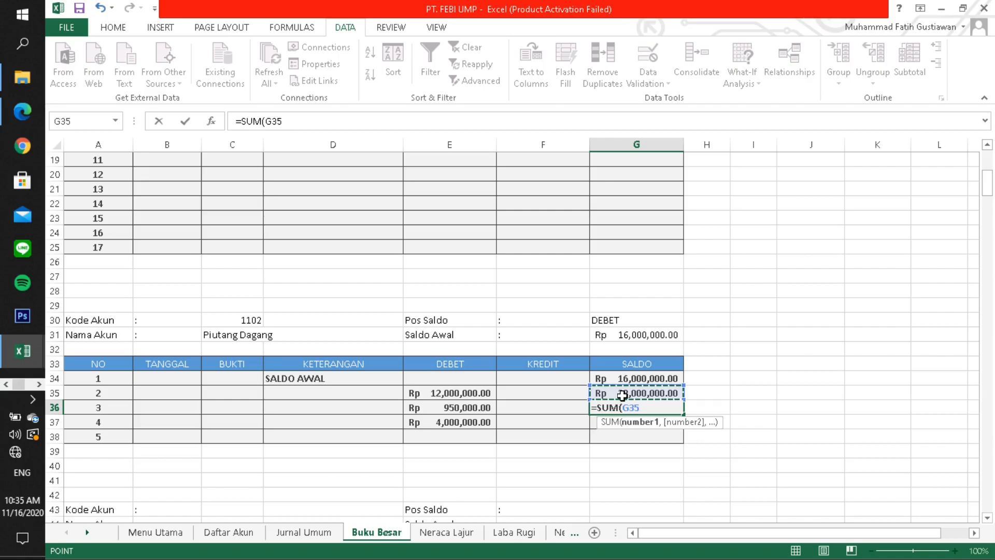
type("+")
left_click(482, 409)
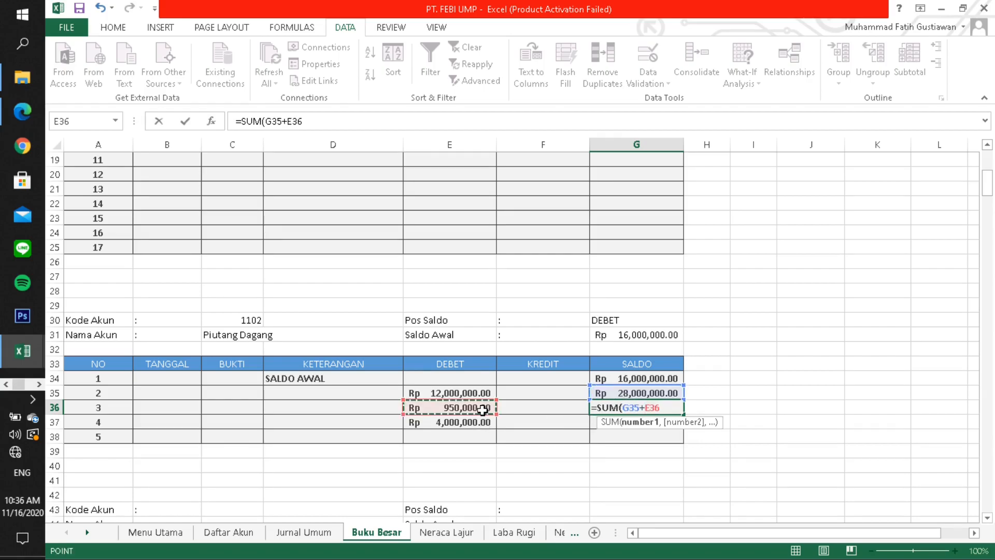
type(")")
key("Return")
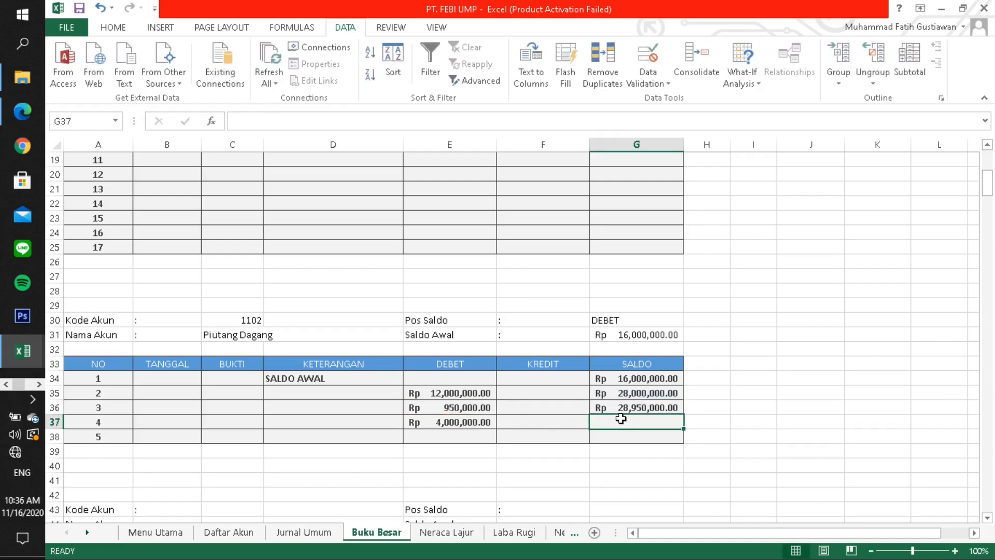
Calculate the third Piutang Dagang running balance in G37 with the formula =SUM(G36+E37).
type("=SUM")
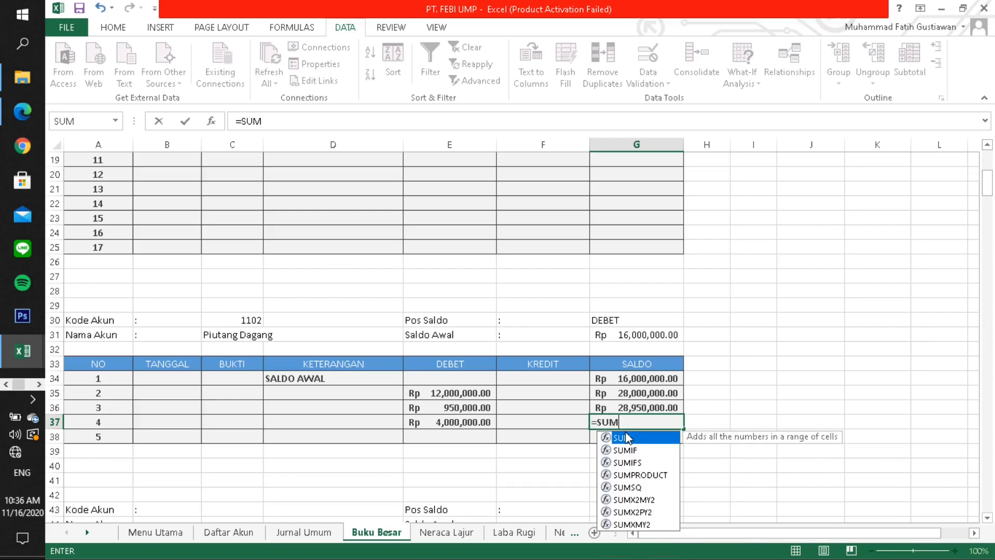
double_click(629, 440)
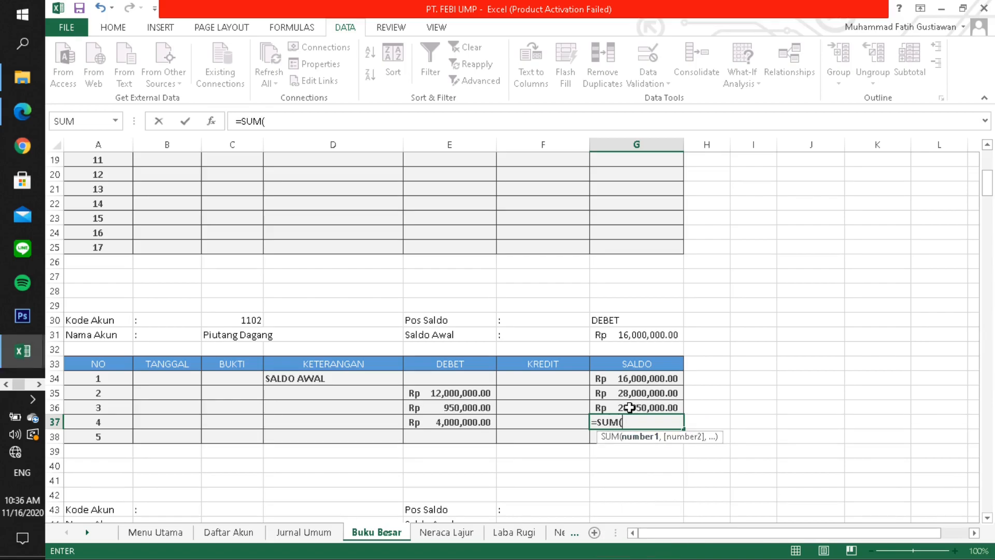
left_click(632, 407)
type("+")
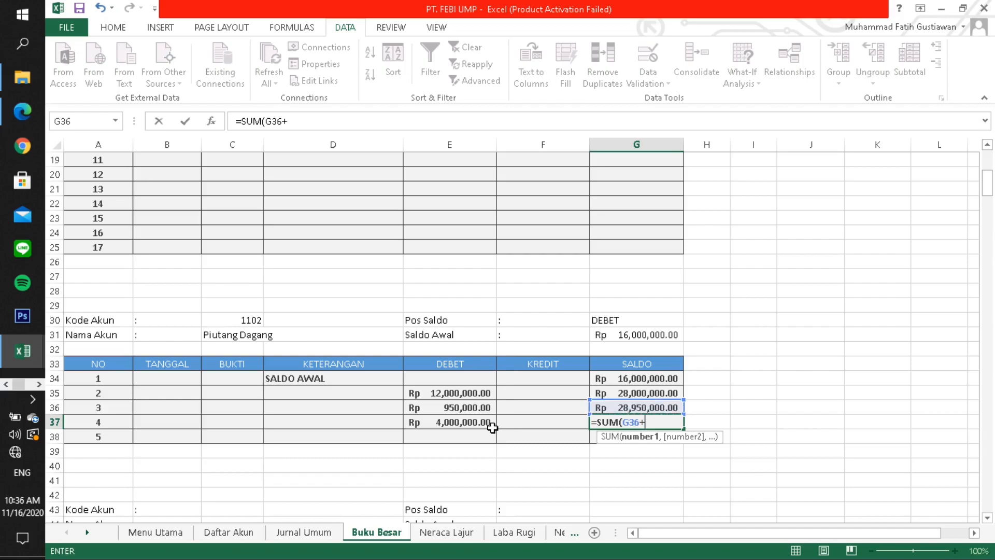
left_click(462, 417)
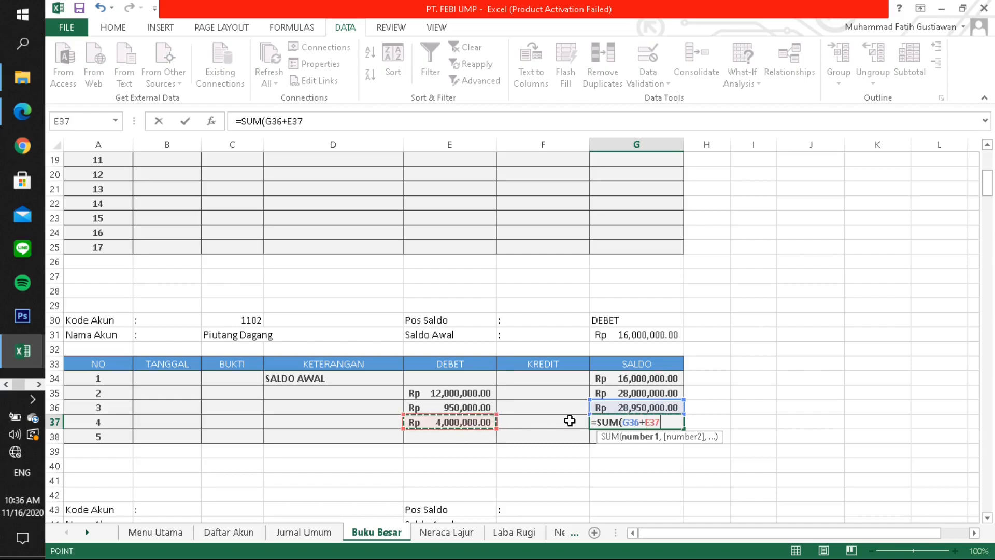
type(")")
key("Return")
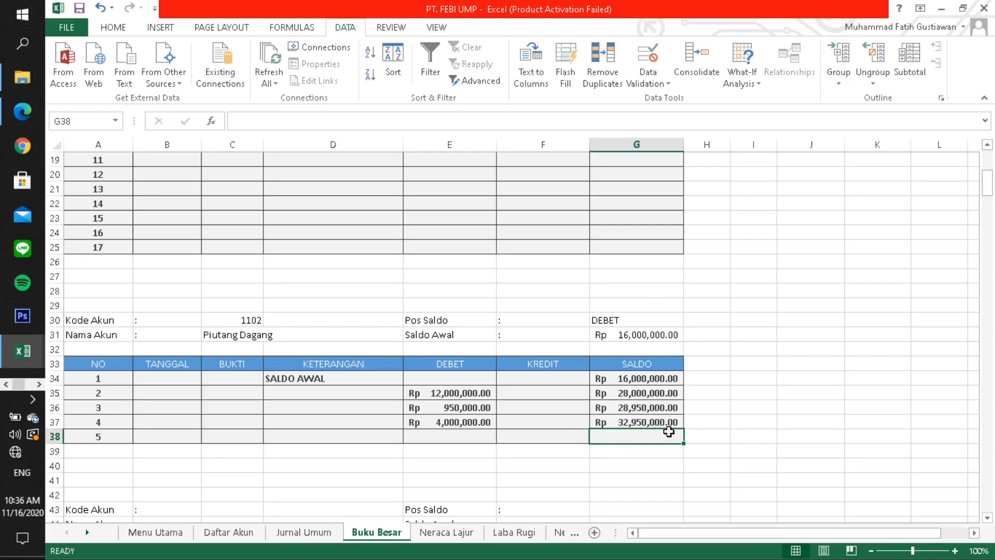
Copy the Piutang Dagang account header A30:G31 onto the next ledger's header starting at A43.
scroll(471, 424, "down", 3)
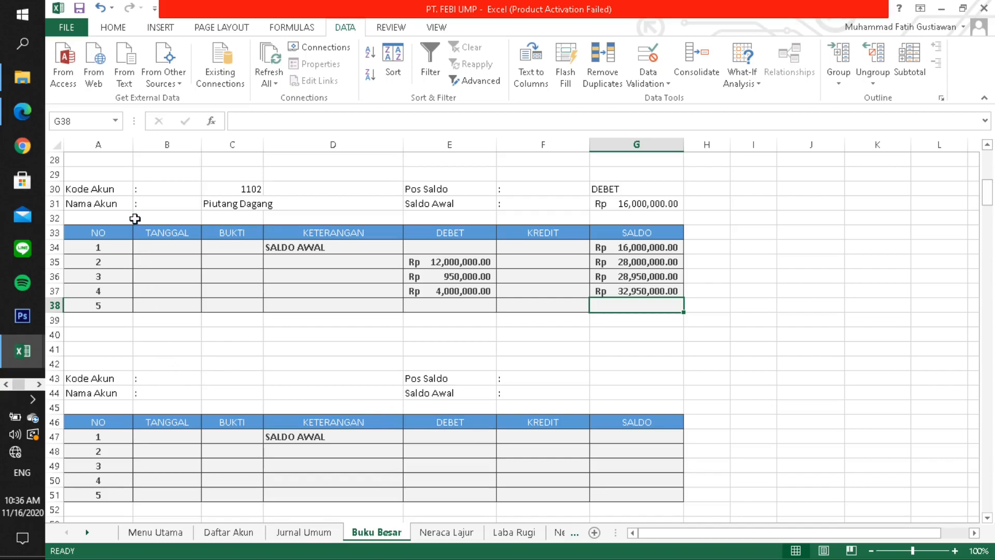
left_click(107, 188)
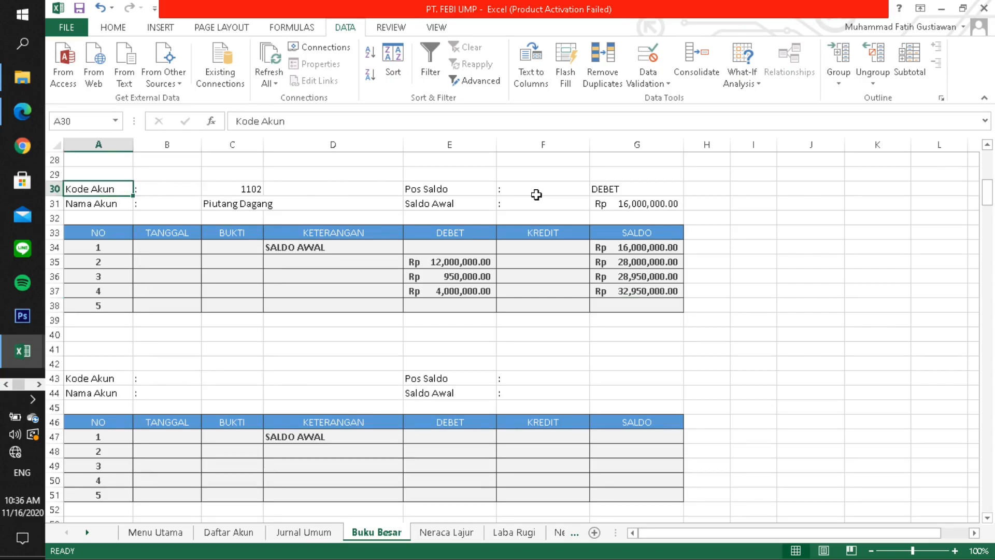
left_click(613, 203, "shift")
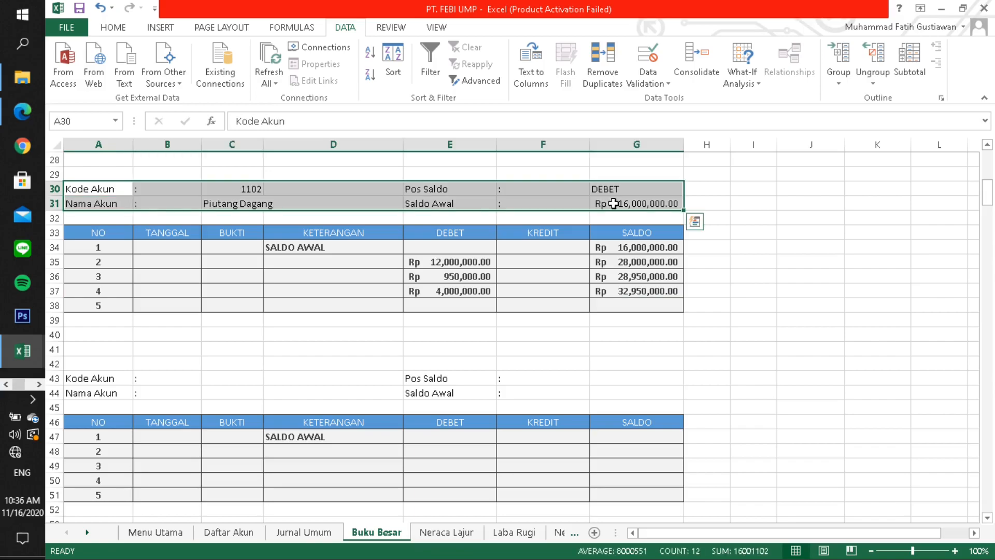
key("ctrl+c")
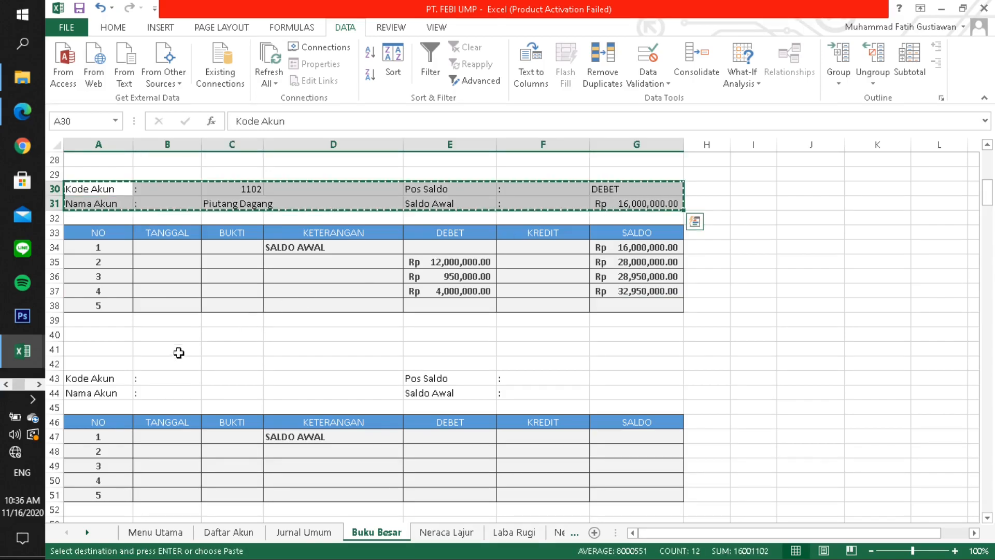
left_click(97, 380)
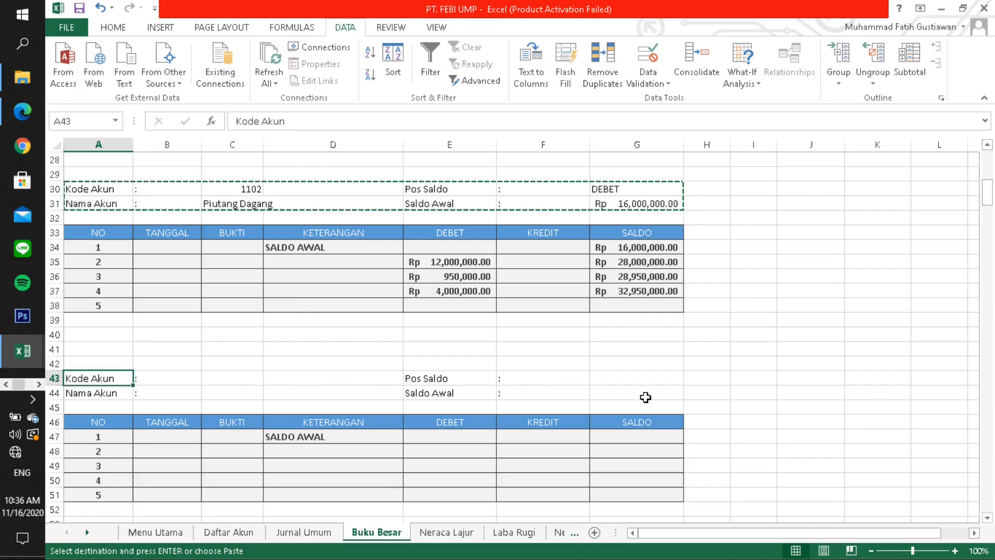
key("ctrl+v")
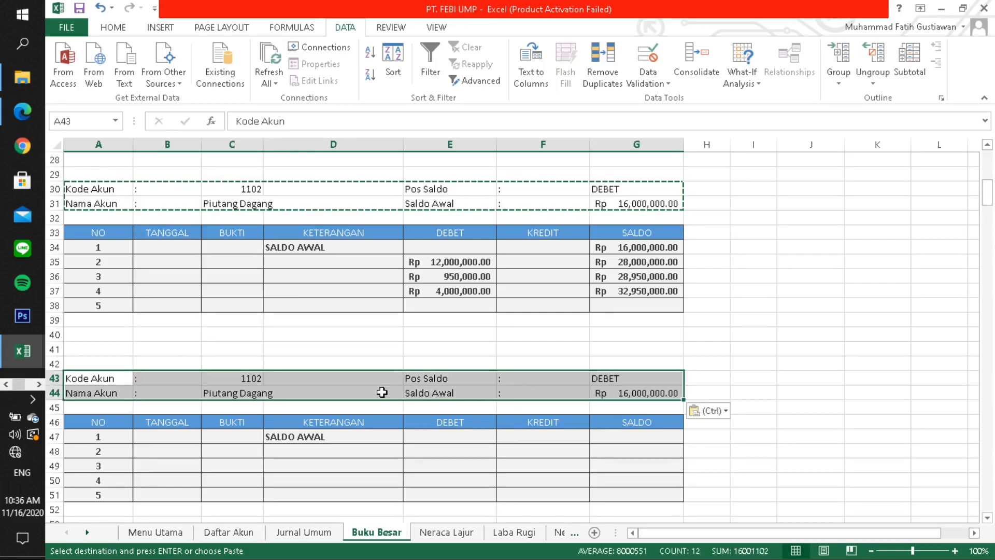
Set the Kode Akun in C43 to 1103 for the third ledger.
left_click(219, 379)
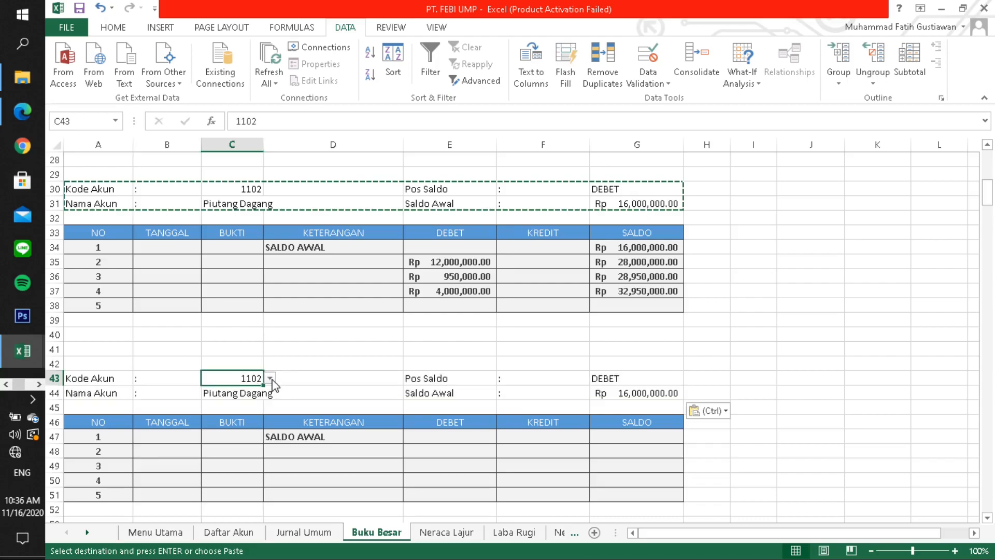
left_click(270, 379)
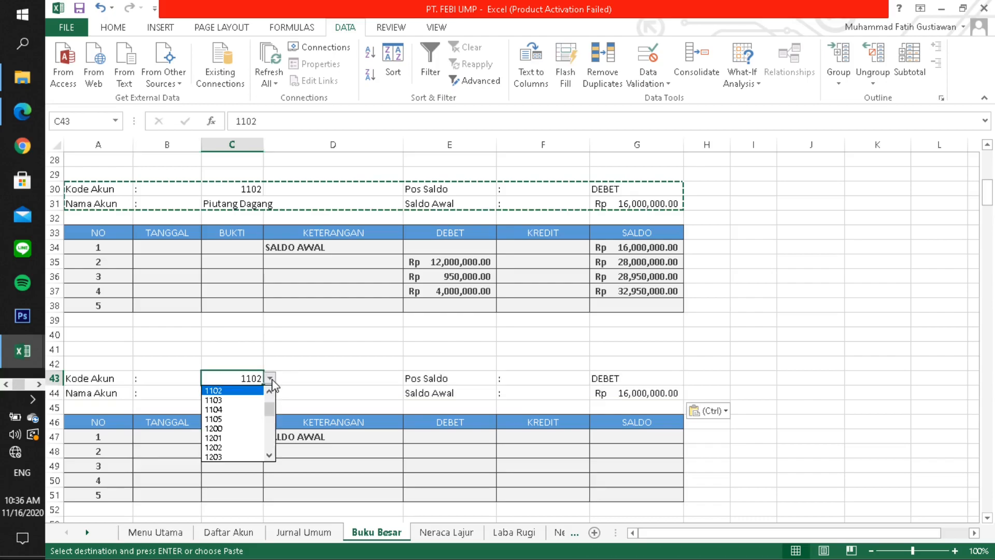
left_click(258, 402)
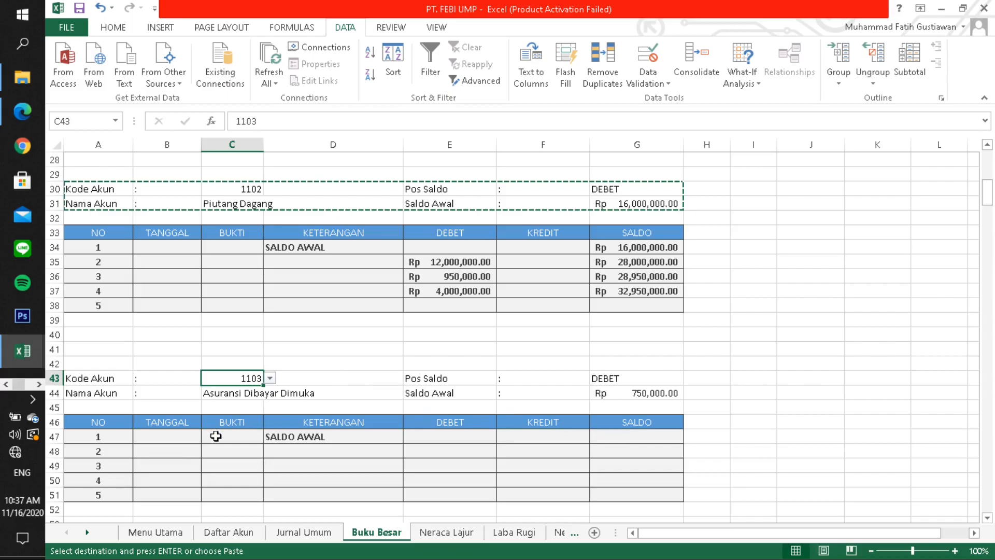
Enter 750000 as the SALDO AWAL balance in G47 of the Asuransi Dibayar Dimuka ledger.
left_click(621, 436)
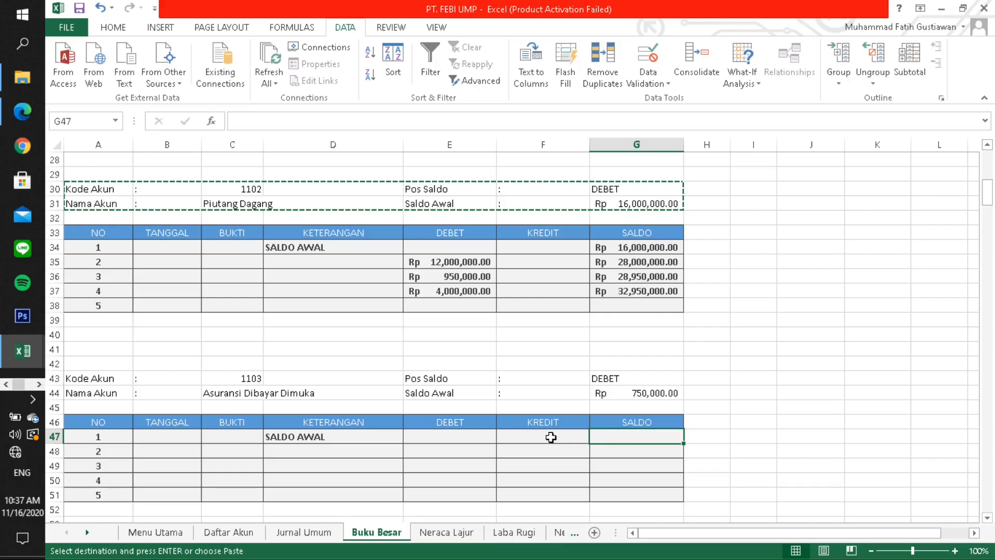
type("750000")
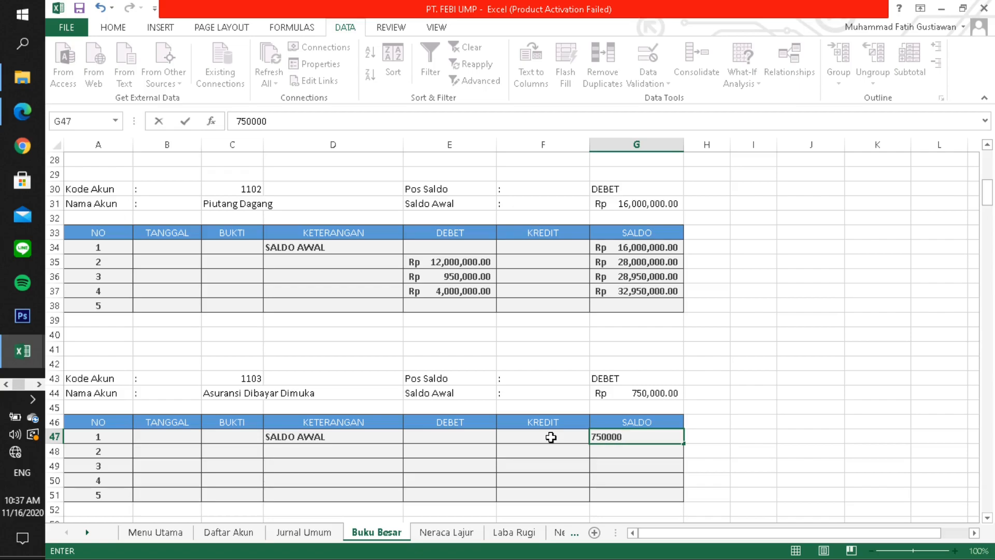
key("Return")
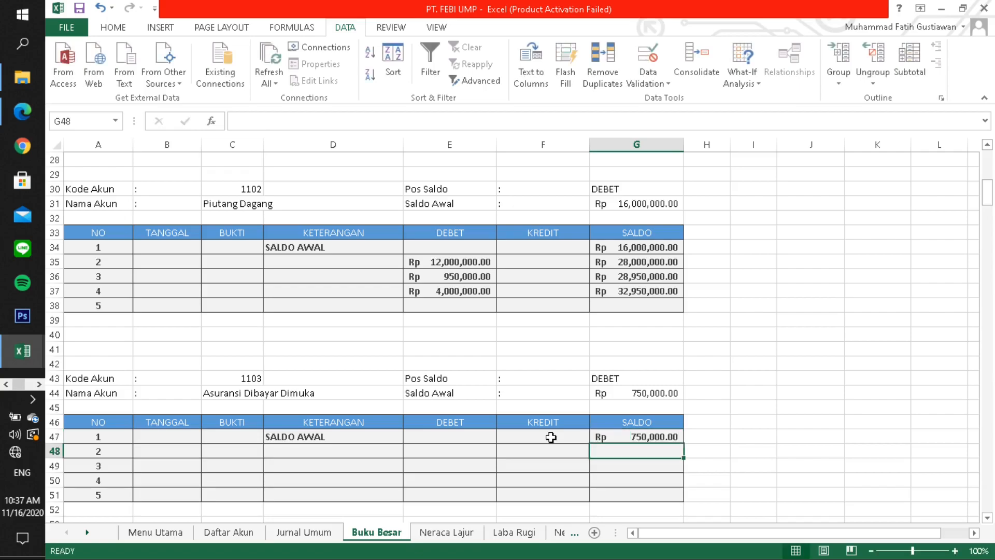
Check the KETERANGAN filter choices on the Jurnal Umum sheet, then remove the filter and review the full journal entries.
left_click(306, 535)
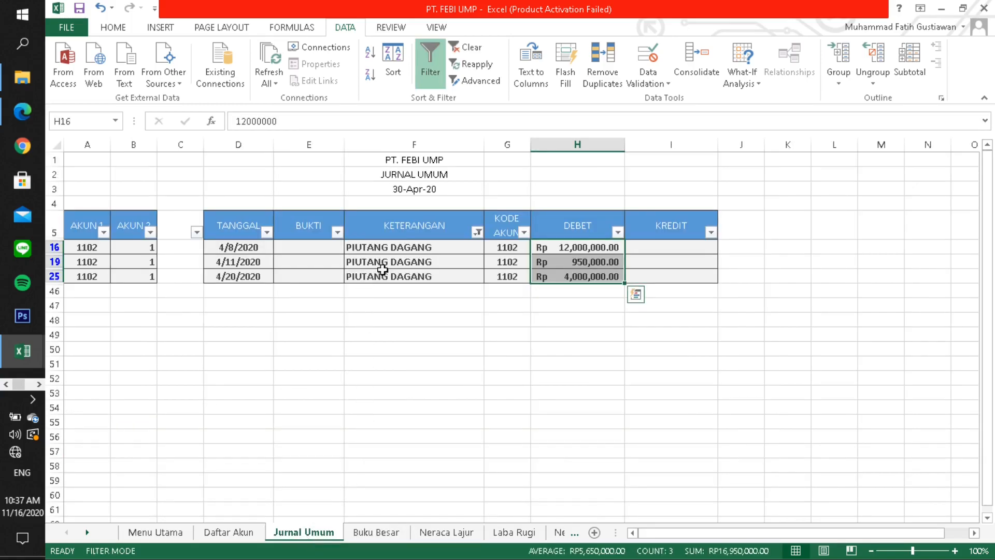
left_click(477, 233)
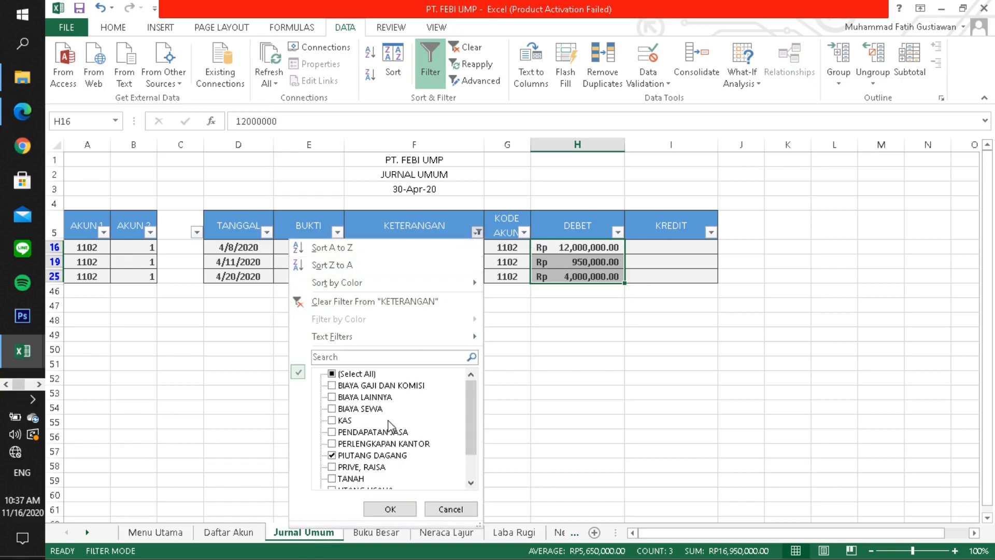
left_click_drag(467, 433, 472, 452)
left_click(430, 59)
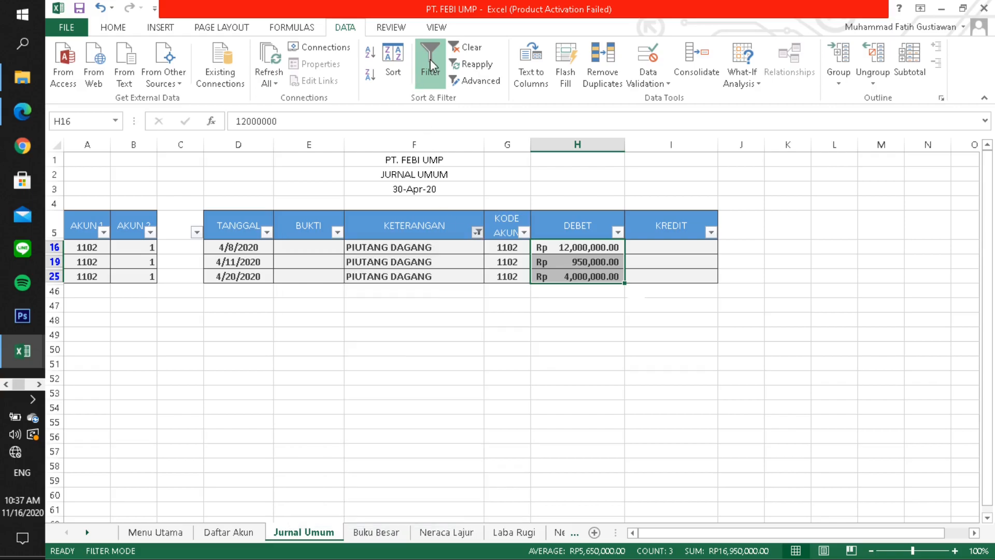
left_click(430, 59)
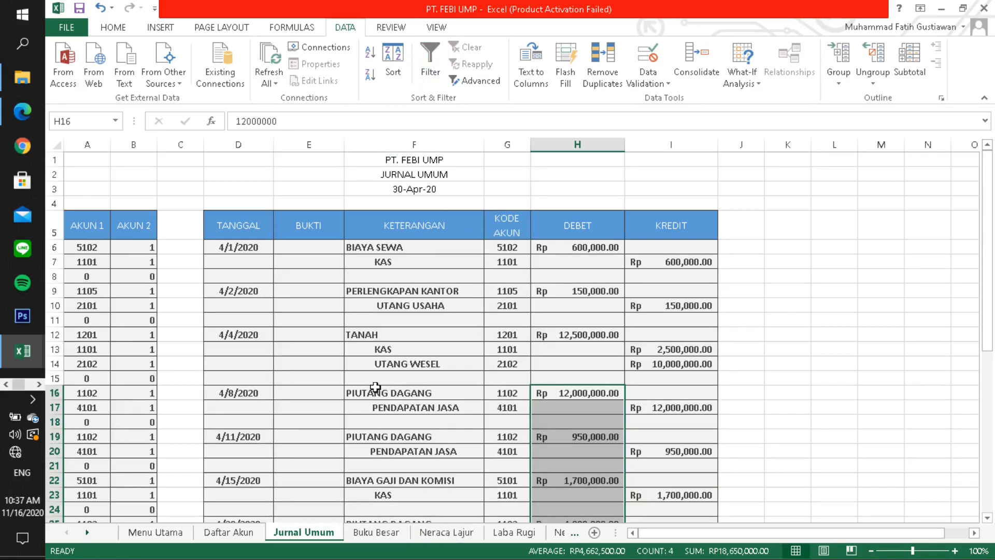
scroll(382, 362, "down", 3)
scroll(382, 361, "down", 2)
scroll(382, 413, "up", 2)
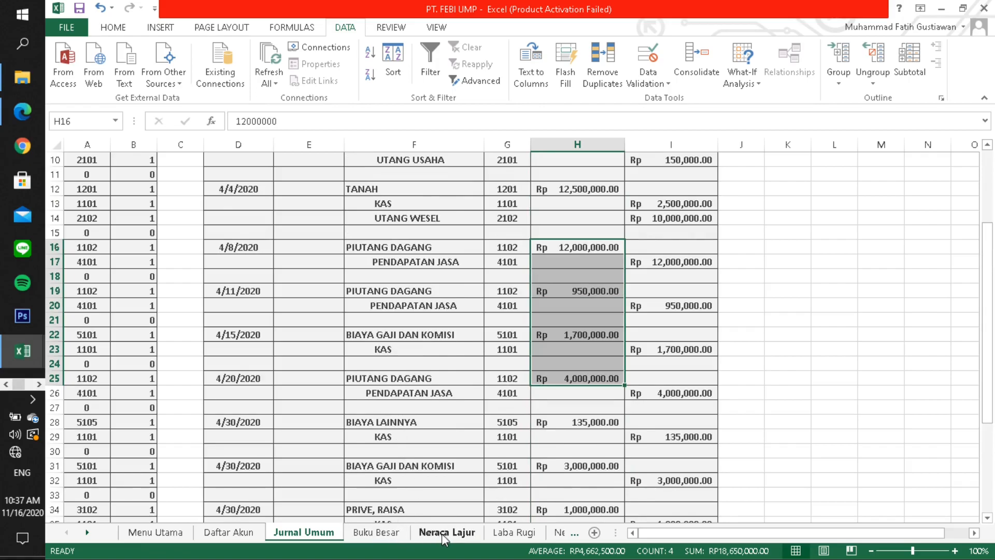
Review the remaining account ledgers on the Buku Besar sheet, from Asuransi Dibayar Dimuka down to the Biaya accounts.
left_click(392, 538)
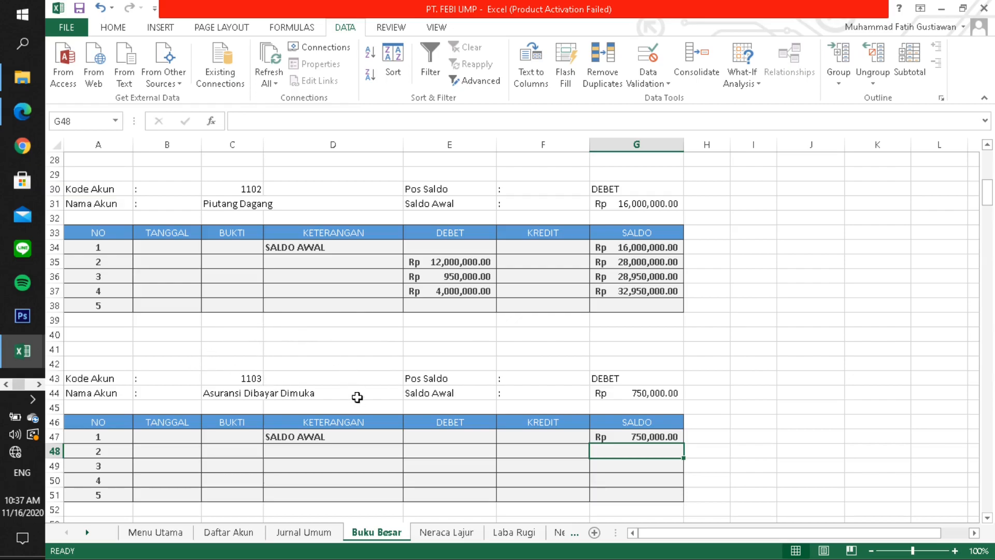
scroll(273, 359, "down", 3)
scroll(273, 359, "down", 15)
scroll(295, 349, "down", 14)
scroll(300, 348, "down", 12)
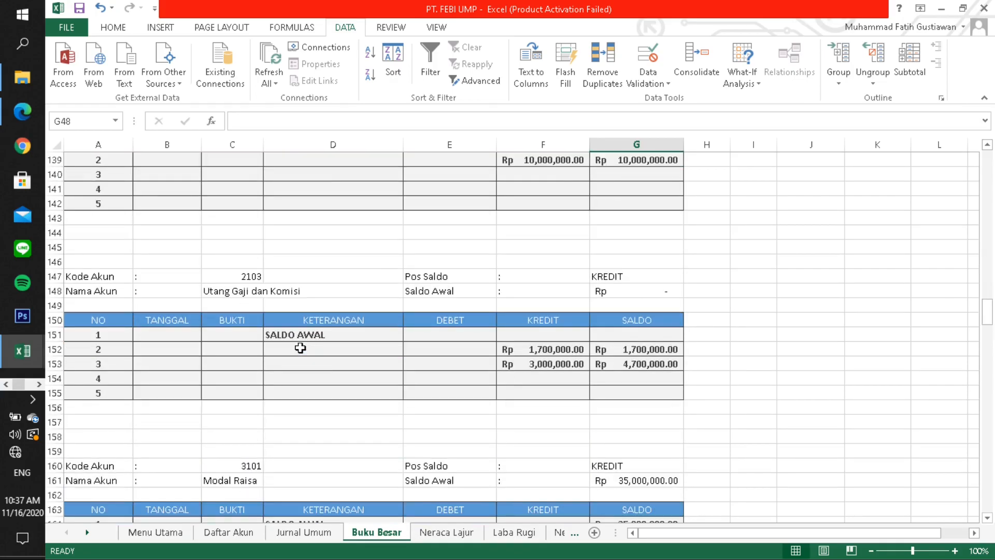
scroll(300, 348, "down", 4)
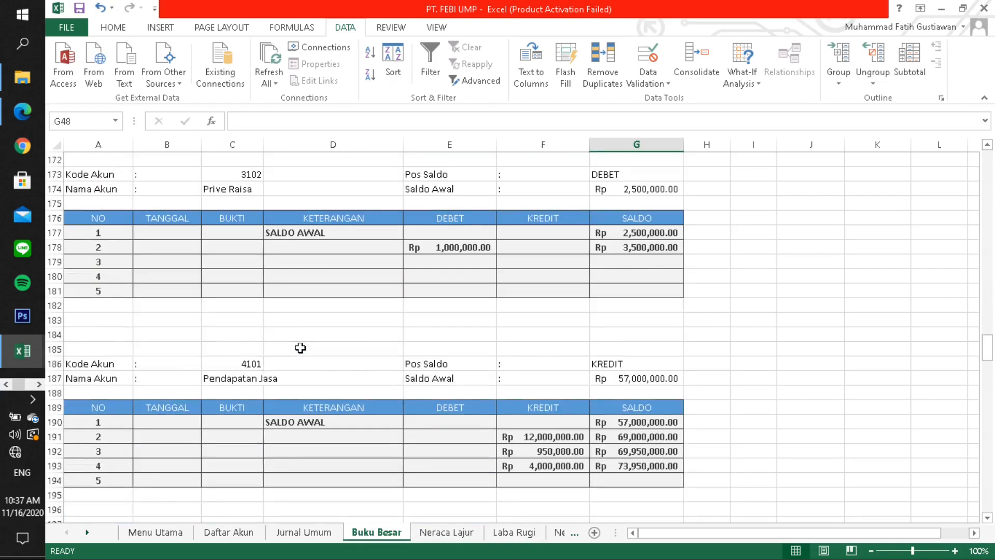
scroll(303, 348, "down", 11)
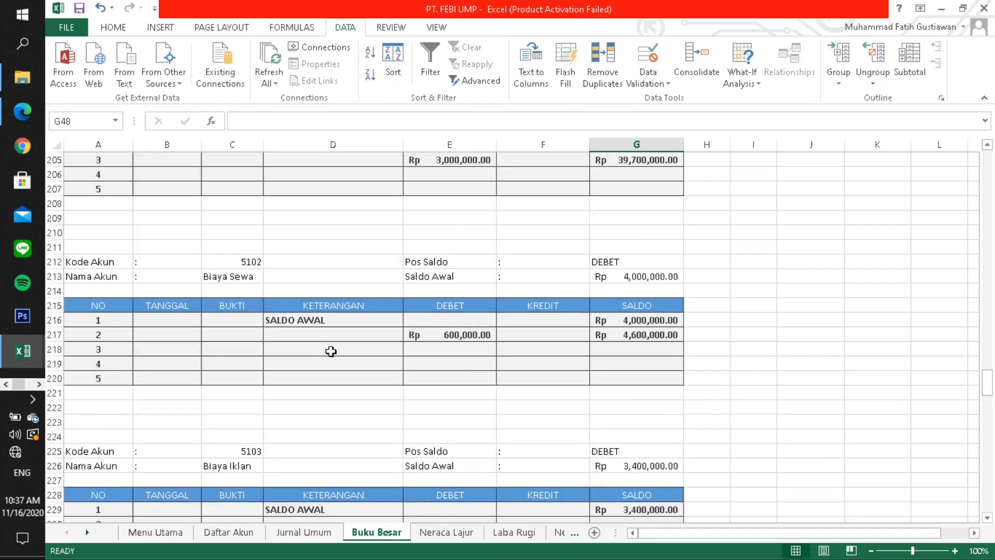
scroll(330, 352, "down", 19)
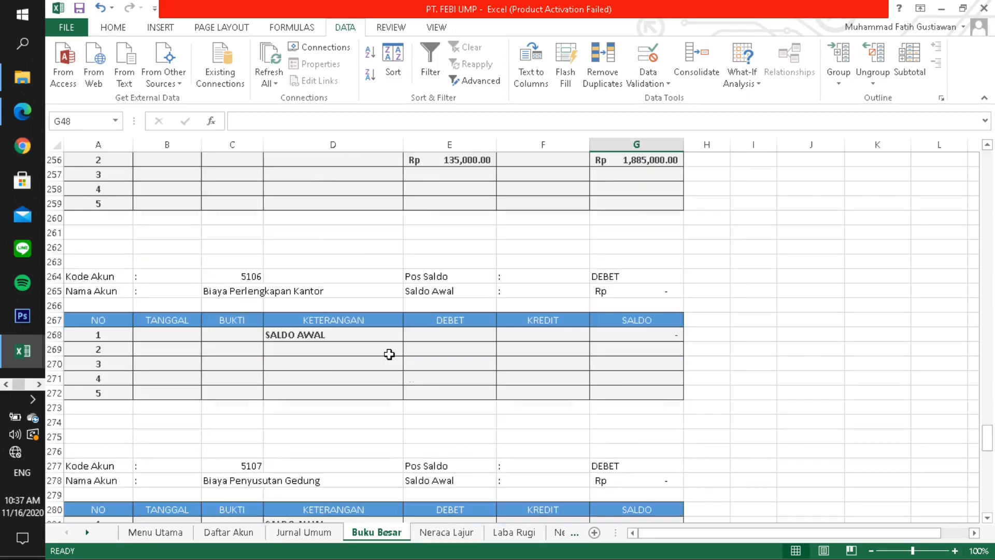